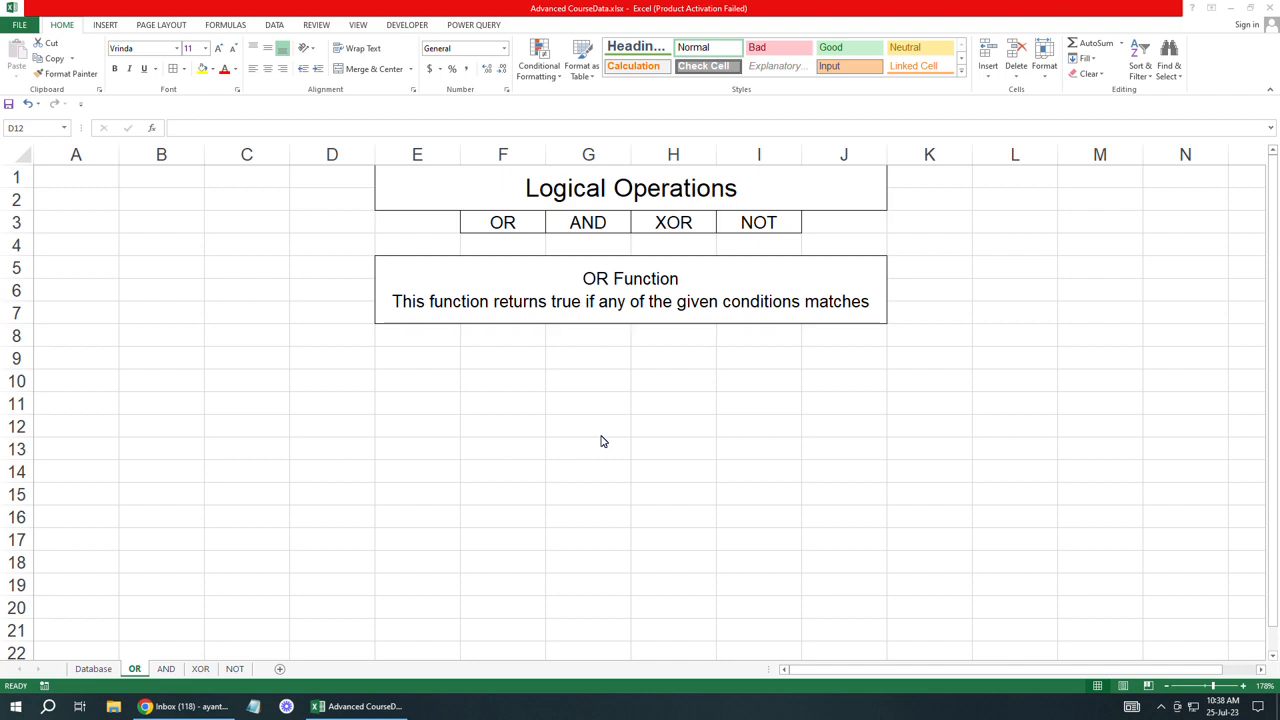
Step: Enter 1 and 0 in cells E9 and F9, and 0 and 1 in cells E10 and F10
{"action": "left_click", "coordinate": [407, 360]}
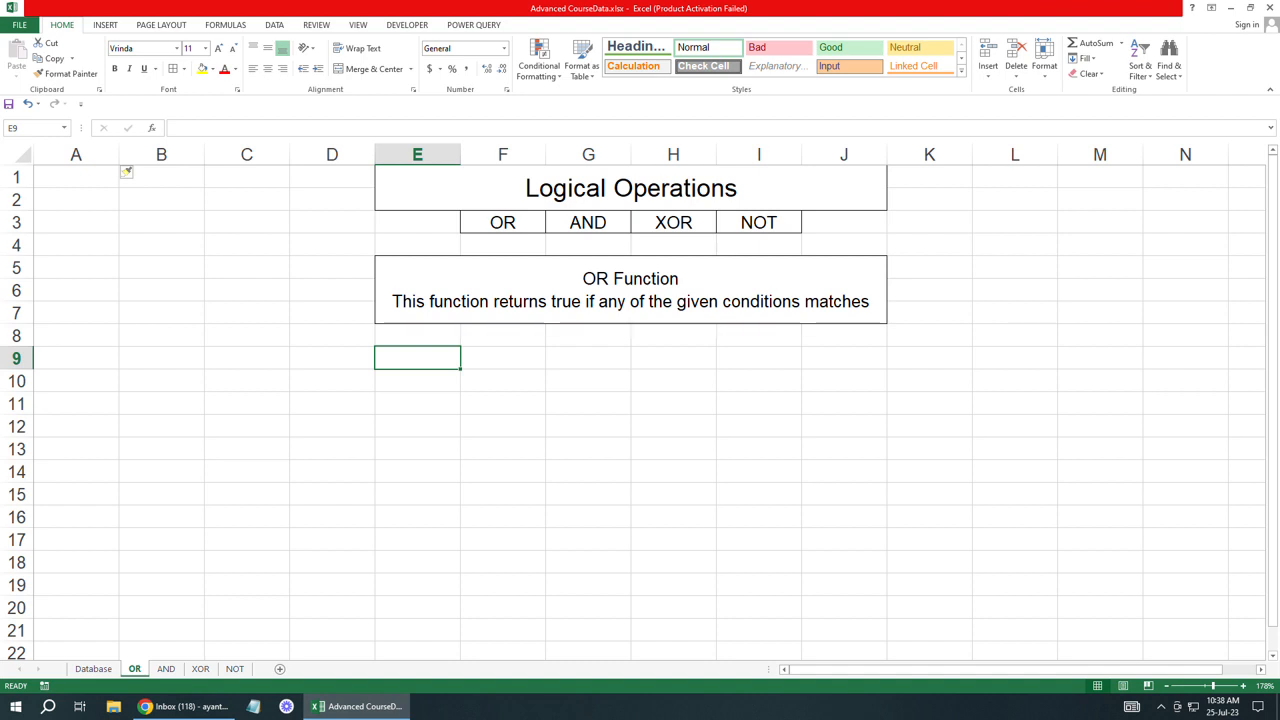
{"action": "type", "text": "1"}
{"action": "key", "text": "Tab"}
{"action": "type", "text": "0"}
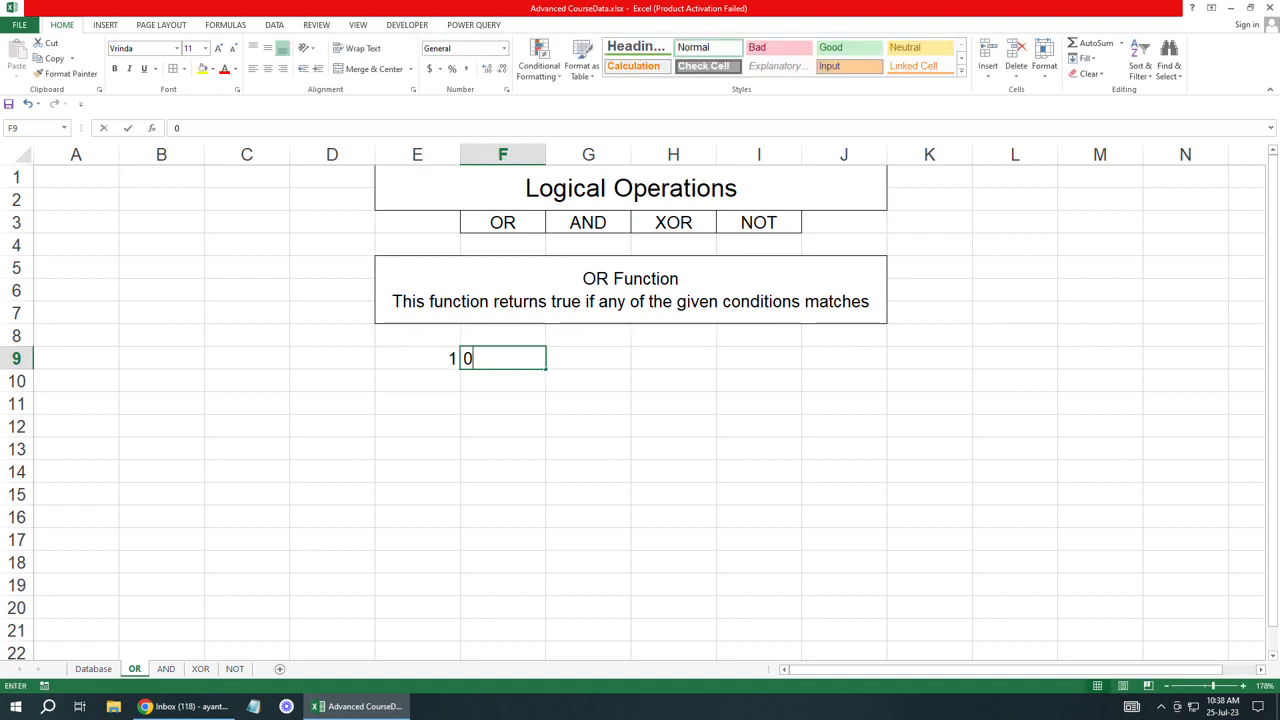
{"action": "key", "text": "Return"}
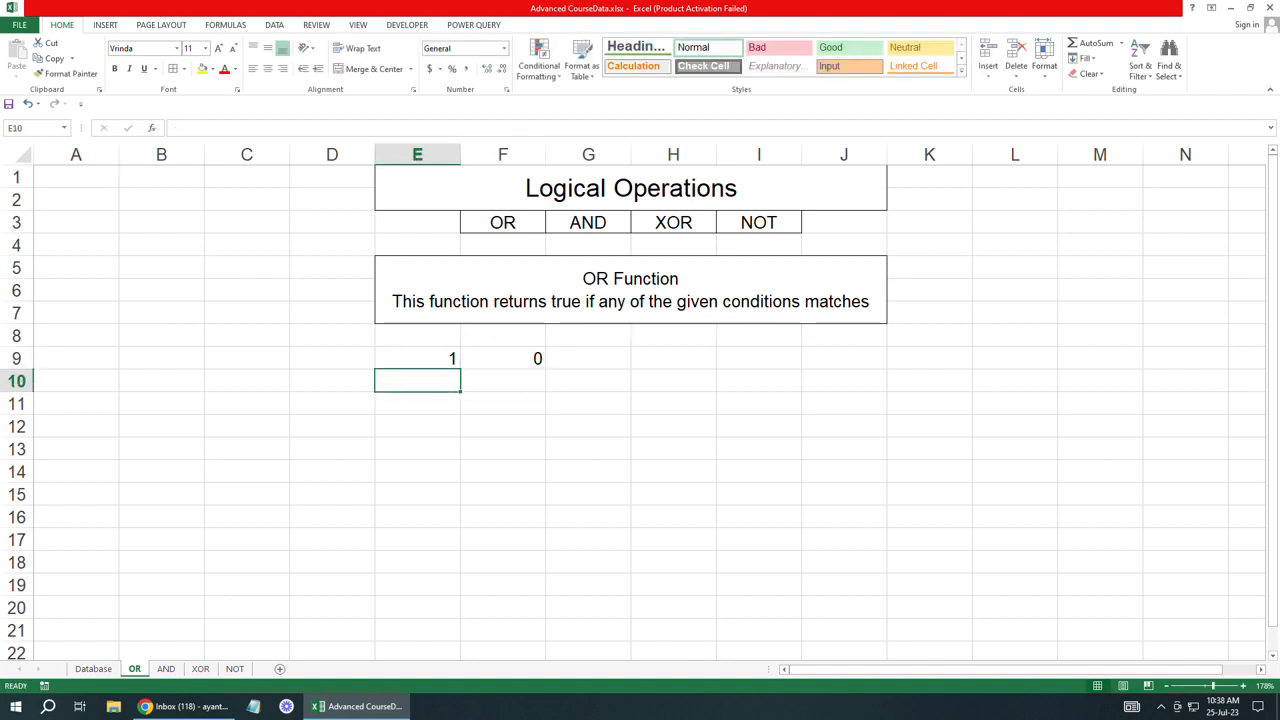
{"action": "type", "text": "0"}
{"action": "key", "text": "Tab"}
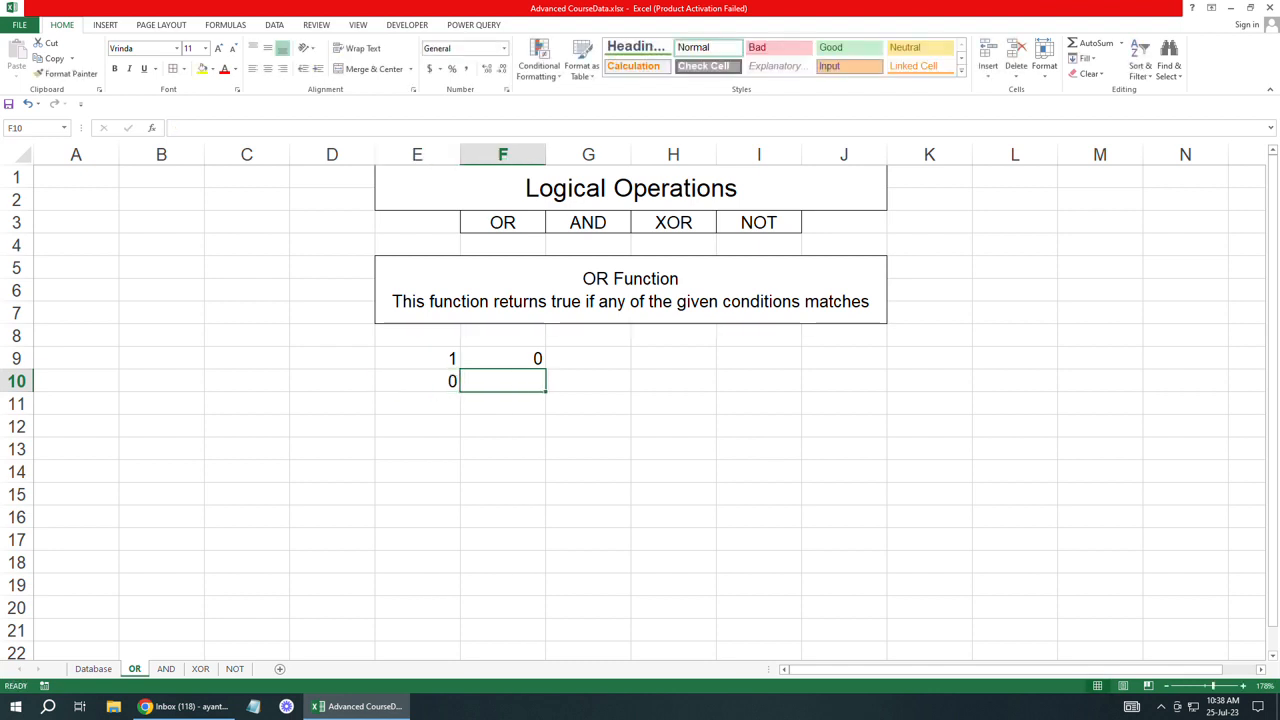
{"action": "type", "text": "1"}
{"action": "key", "text": "Return"}
Step: Enter 1 in both E11 and F11
{"action": "key", "text": "Left"}
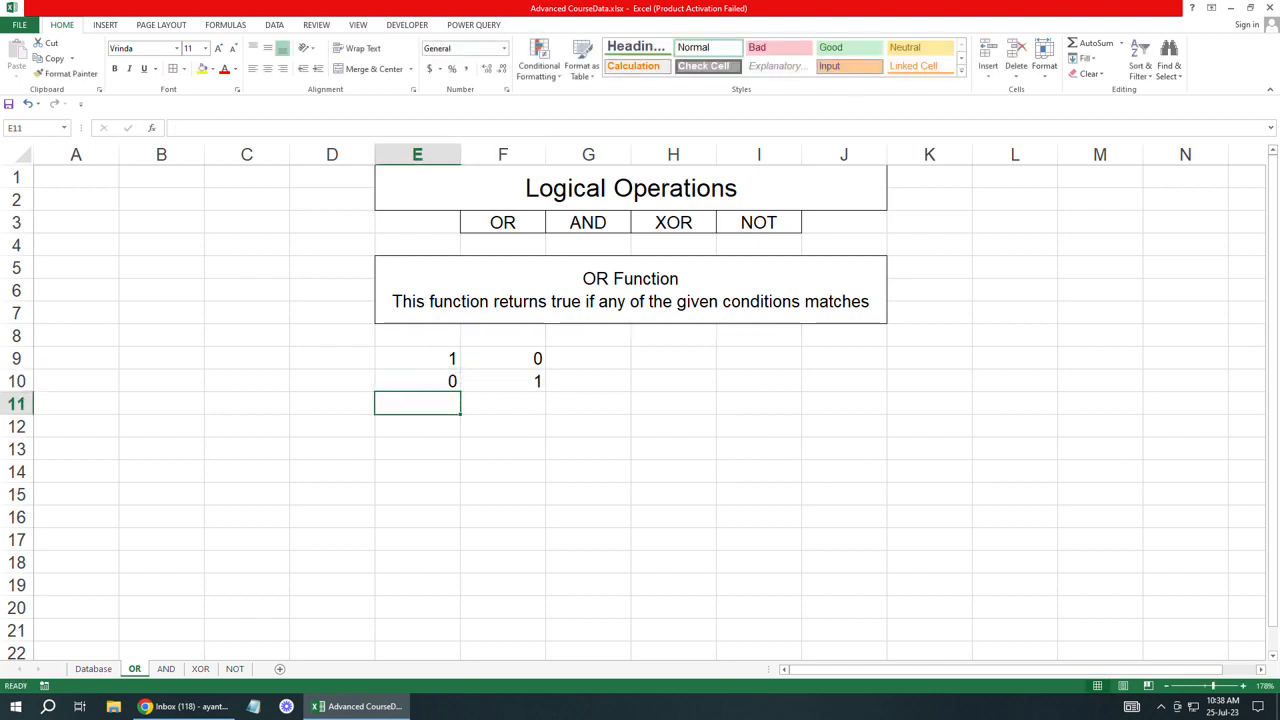
{"action": "type", "text": "21"}
{"action": "key", "text": "BackSpace"}
{"action": "key", "text": "BackSpace"}
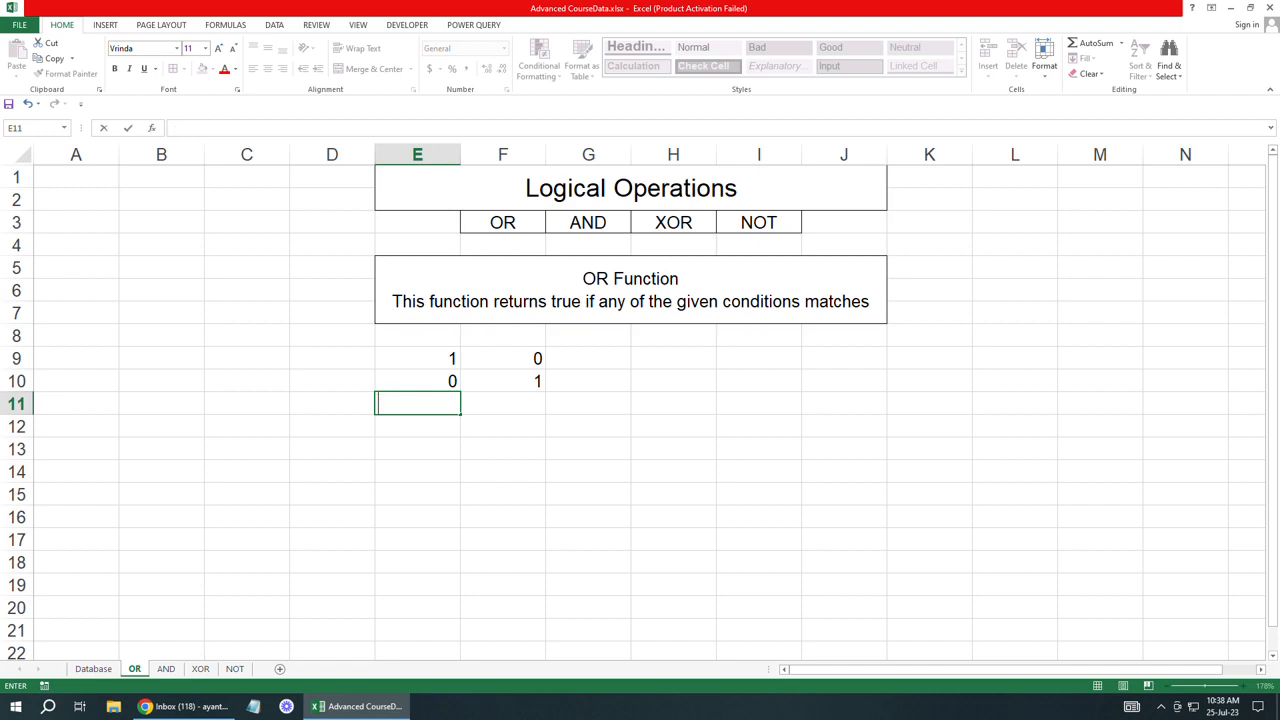
{"action": "type", "text": "1"}
{"action": "key", "text": "Tab"}
{"action": "type", "text": "1"}
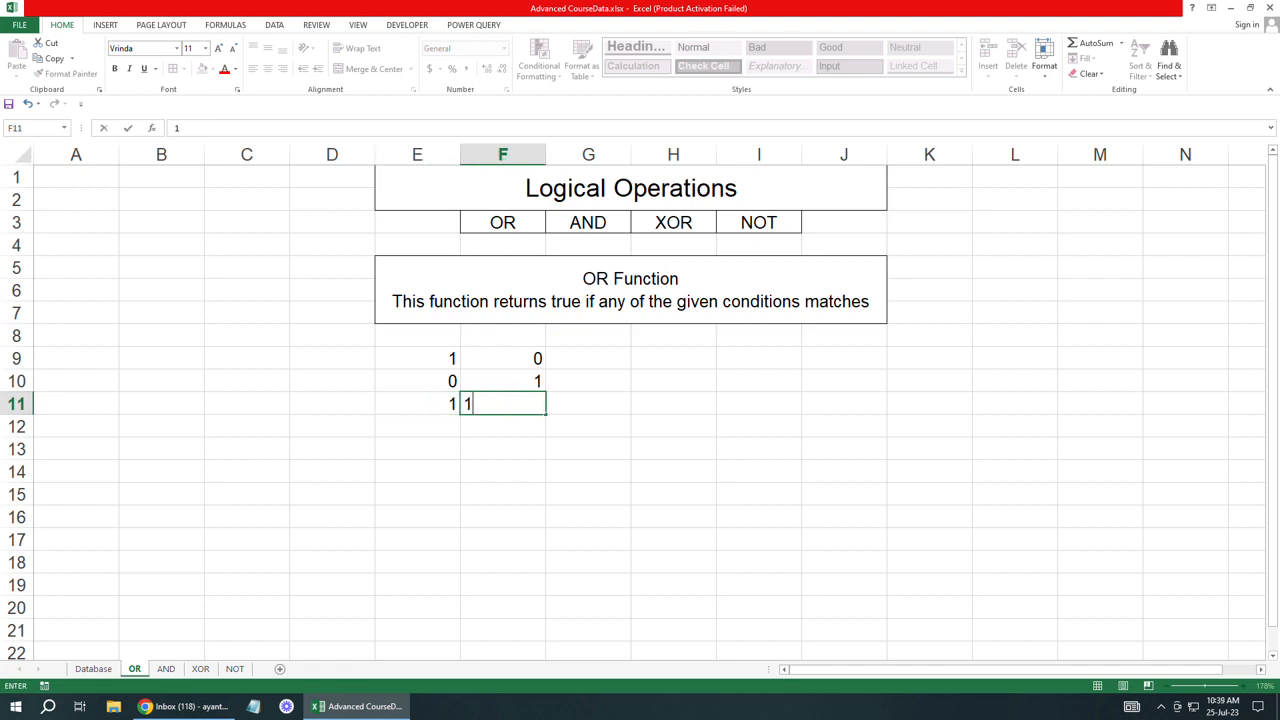
{"action": "key", "text": "Tab"}
Step: Enter the formula =OR(E9=1,F9=1) in cell G9
{"action": "key", "text": "Up"}
{"action": "key", "text": "Up"}
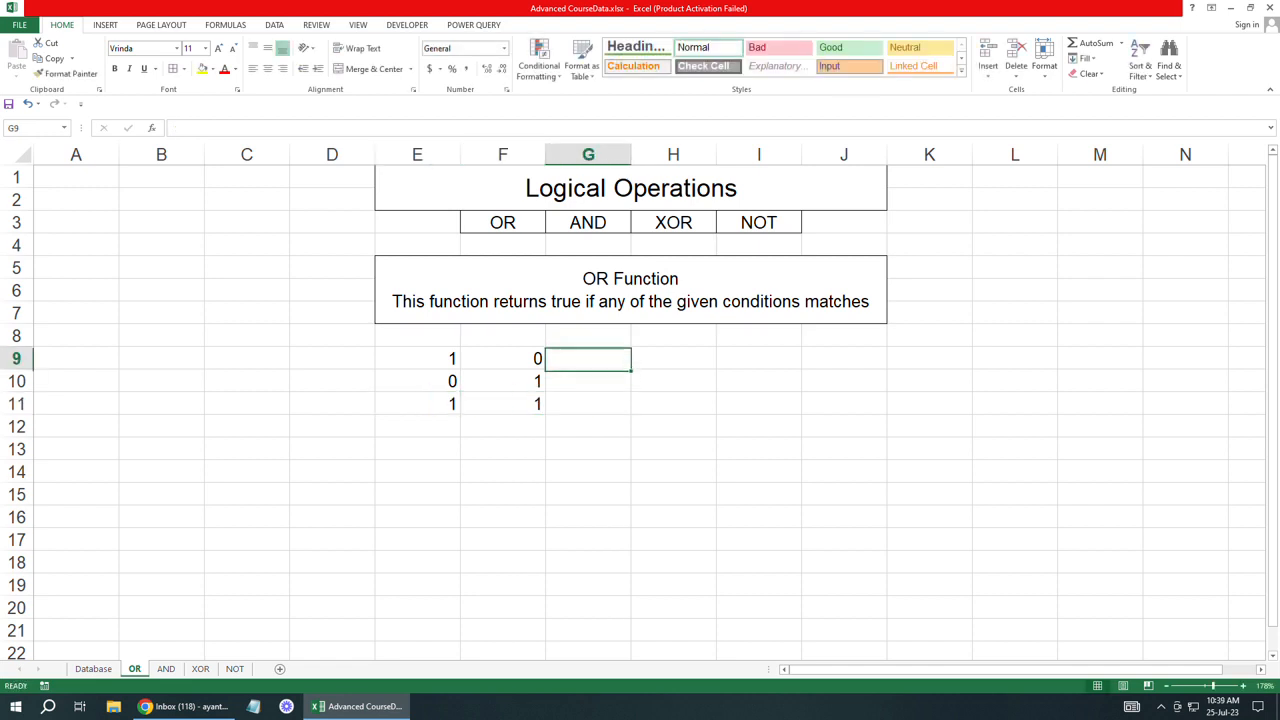
{"action": "type", "text": "="}
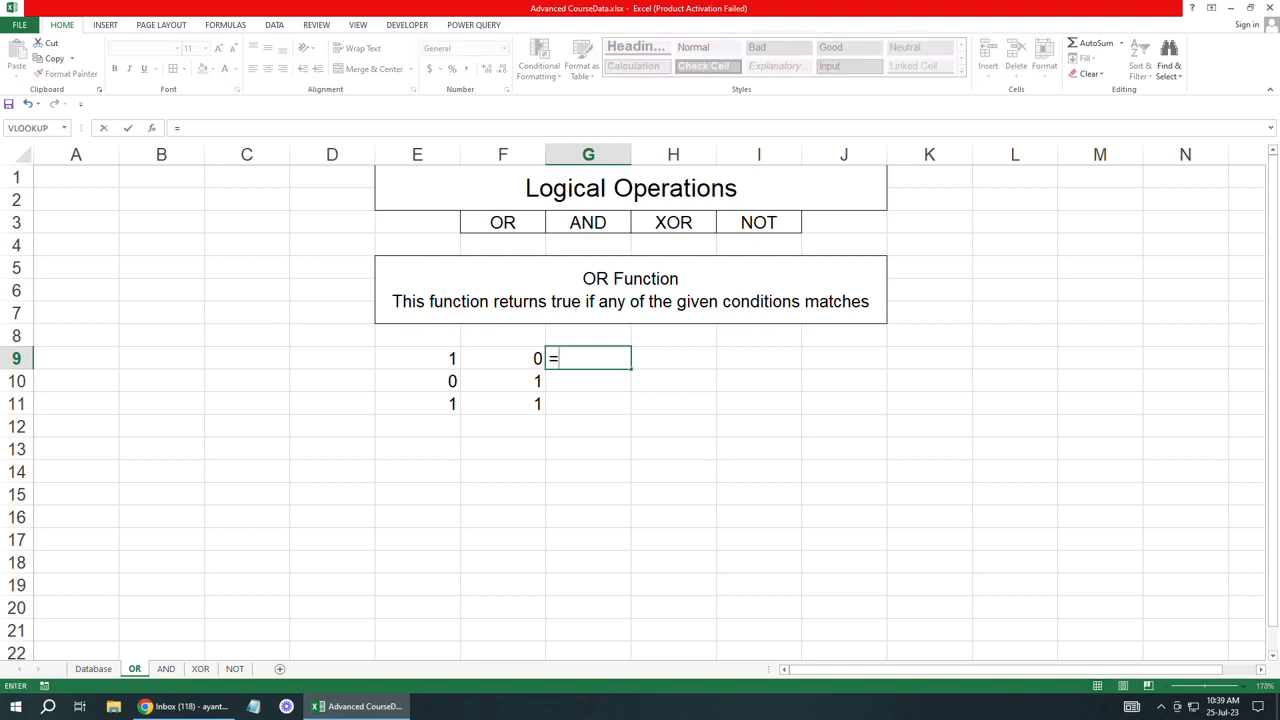
{"action": "type", "text": "or"}
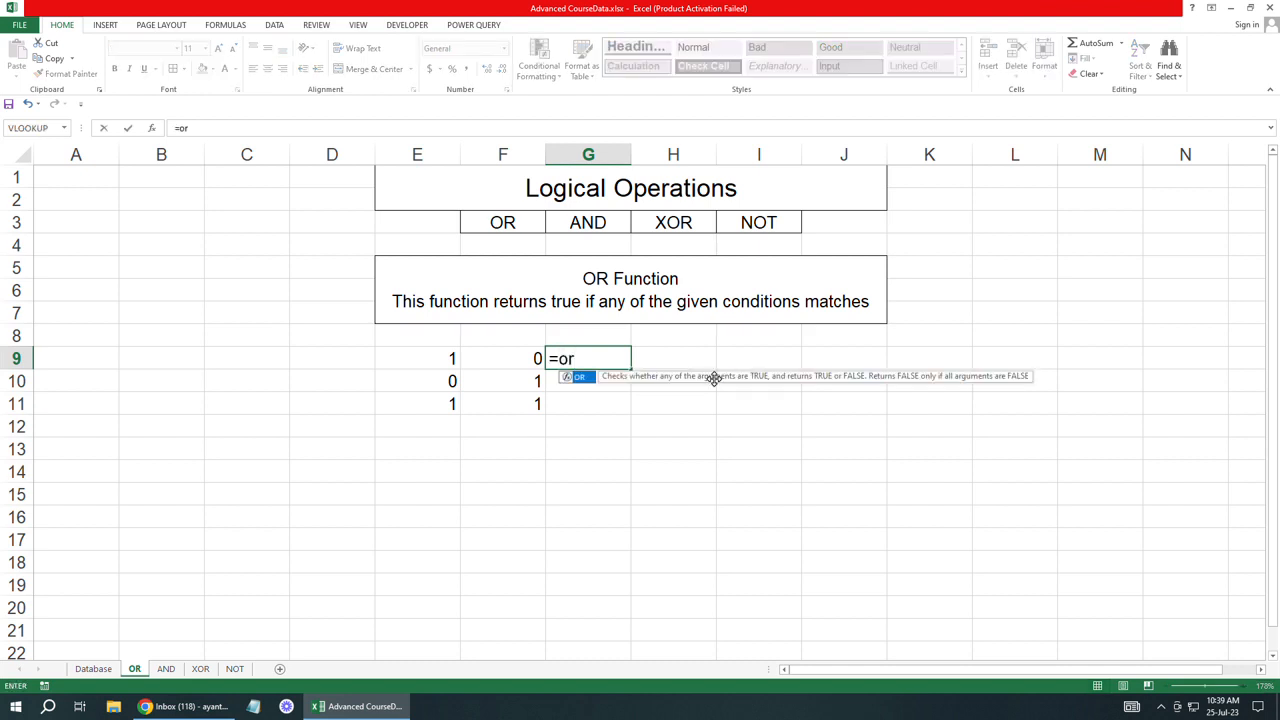
{"action": "key", "text": "Tab"}
{"action": "key", "text": "Left"}
{"action": "key", "text": "Left"}
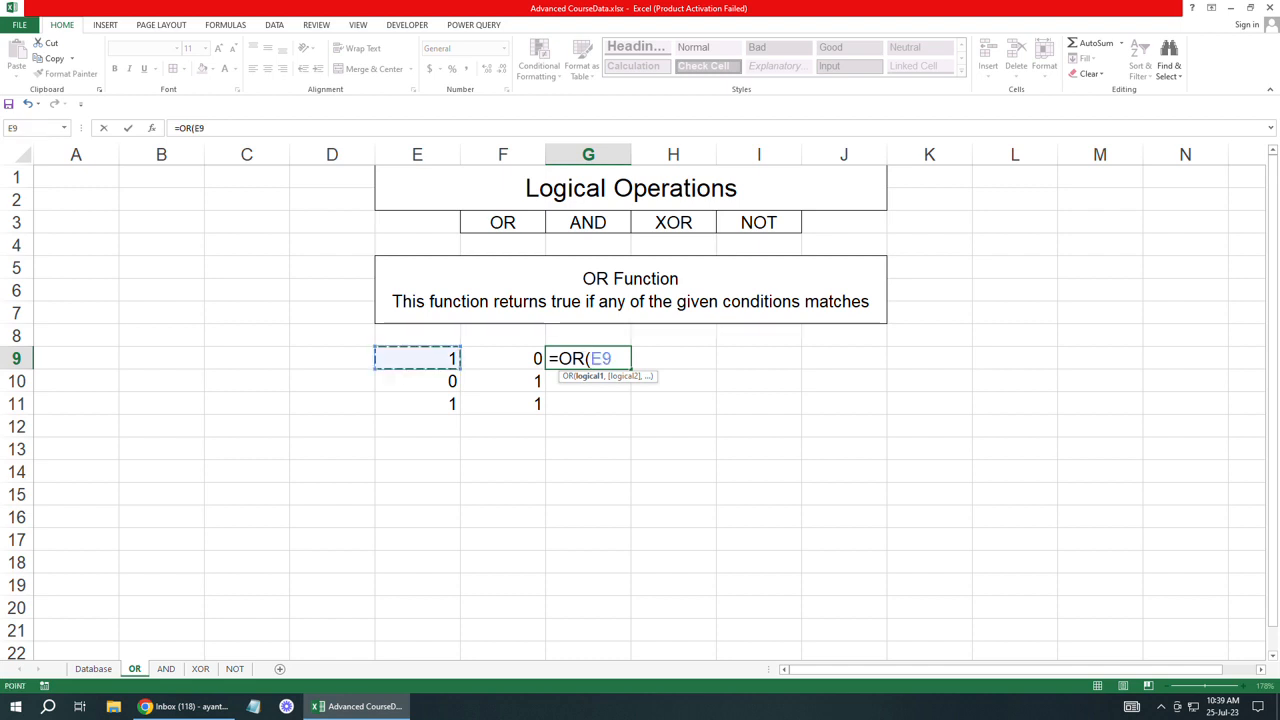
{"action": "type", "text": "=1,"}
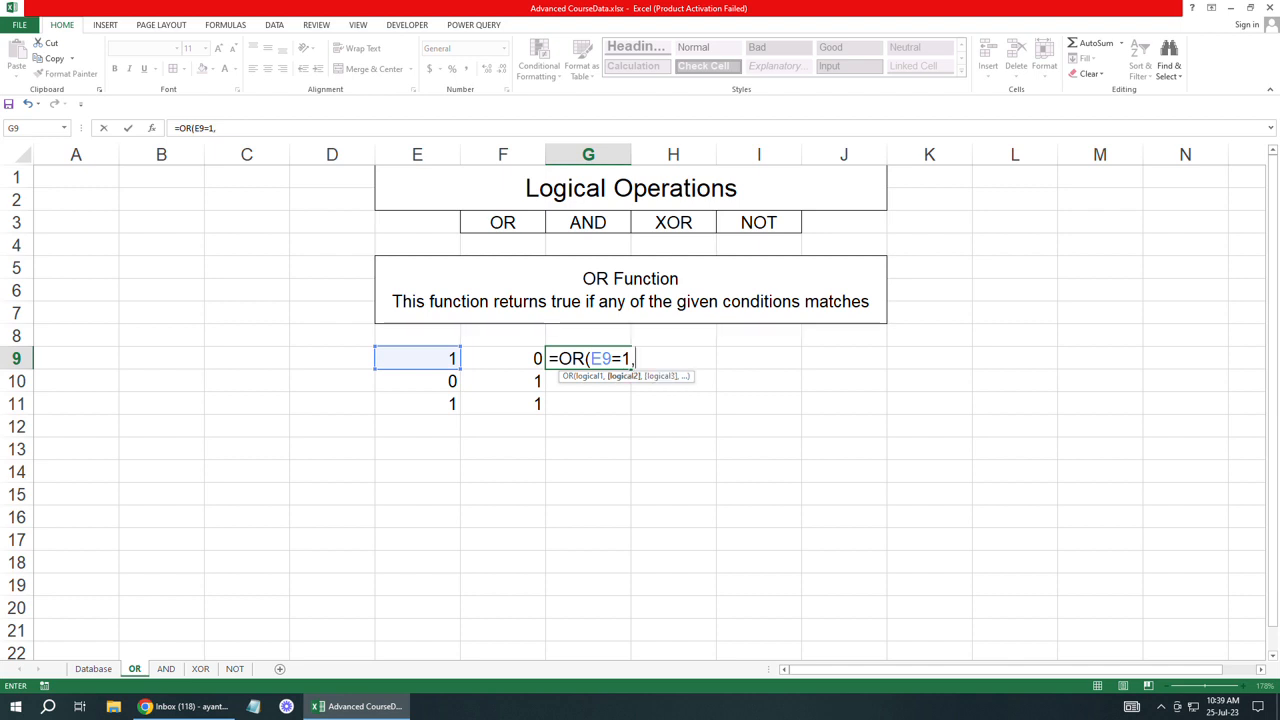
{"action": "key", "text": "Left"}
{"action": "type", "text": "=1"}
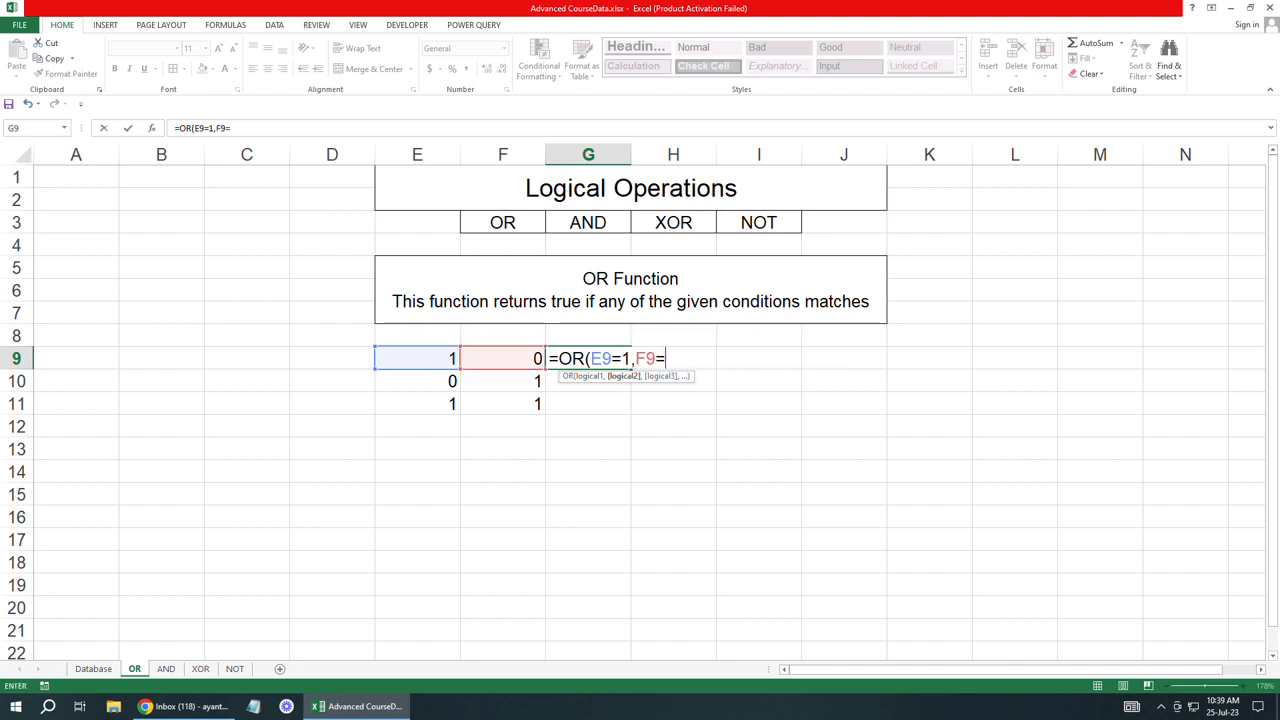
{"action": "type", "text": ")"}
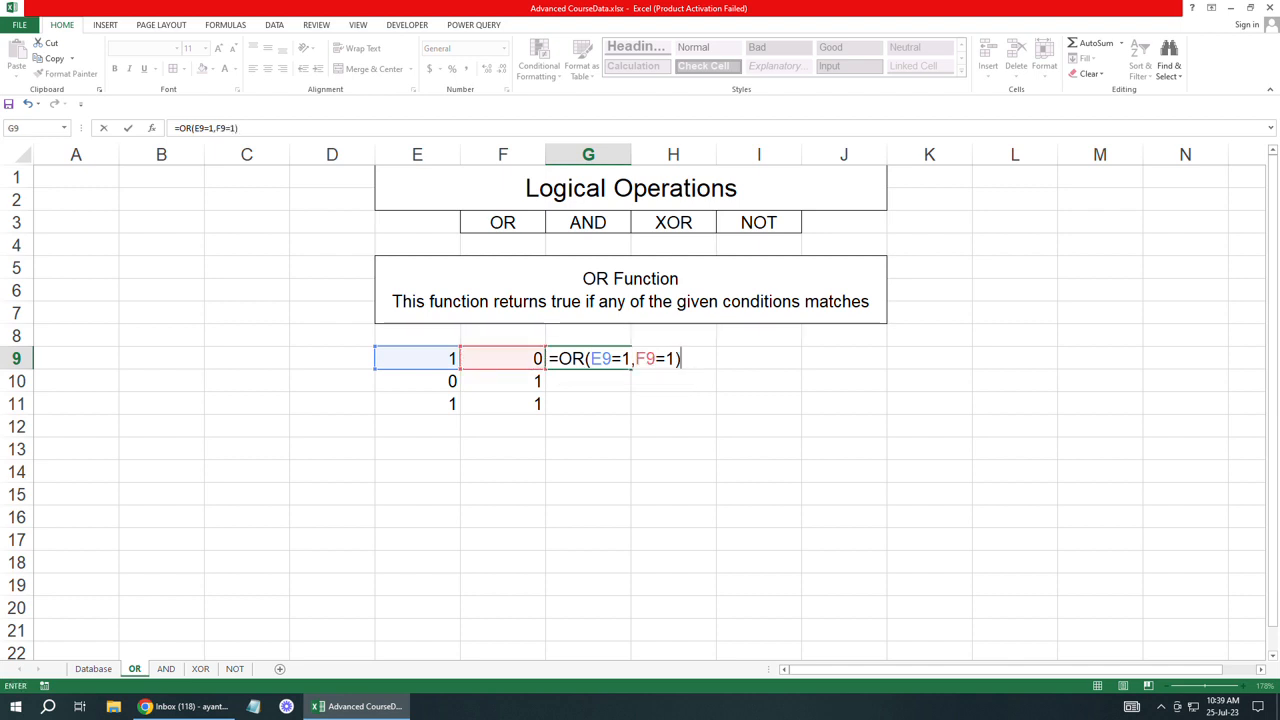
{"action": "key", "text": "Return"}
Step: Copy the OR formula from G9 down through G11
{"action": "key", "text": "Up"}
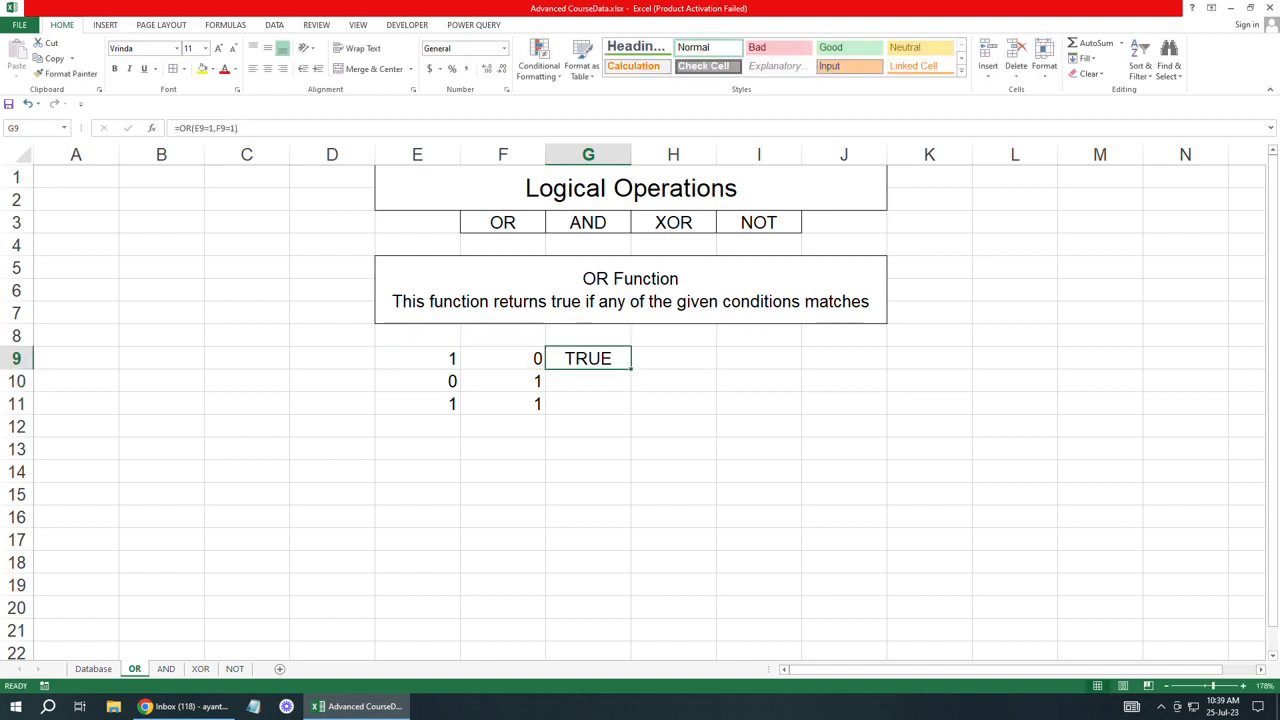
{"action": "left_click_drag", "start_coordinate": [631, 370], "coordinate": [625, 410]}
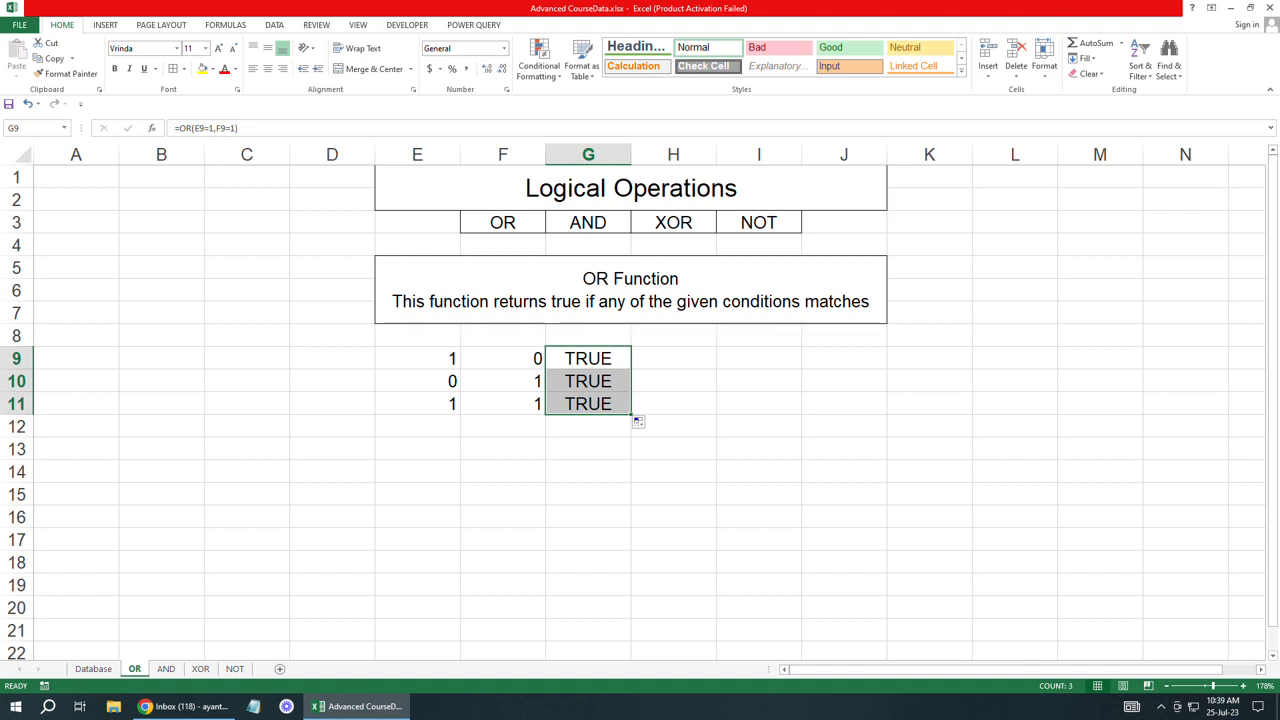
{"action": "left_click", "coordinate": [588, 359]}
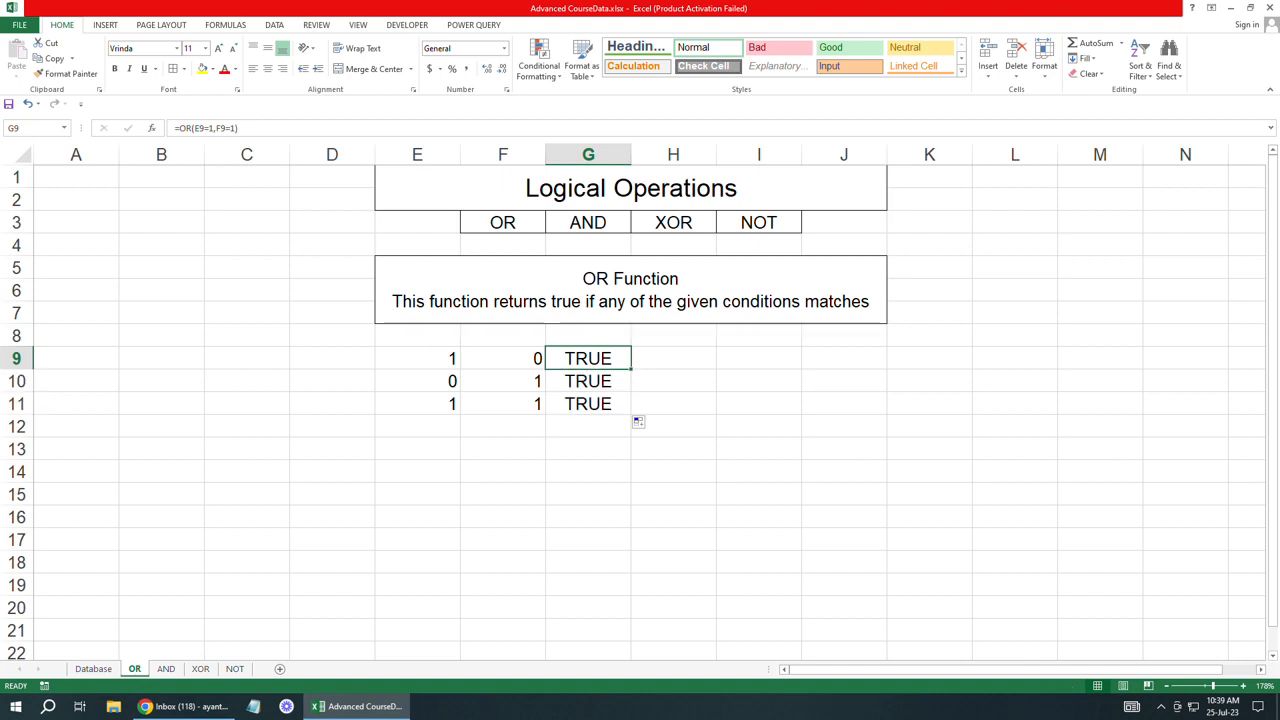
Step: Change the values in E11 and F11 to 0
{"action": "left_click", "coordinate": [417, 426]}
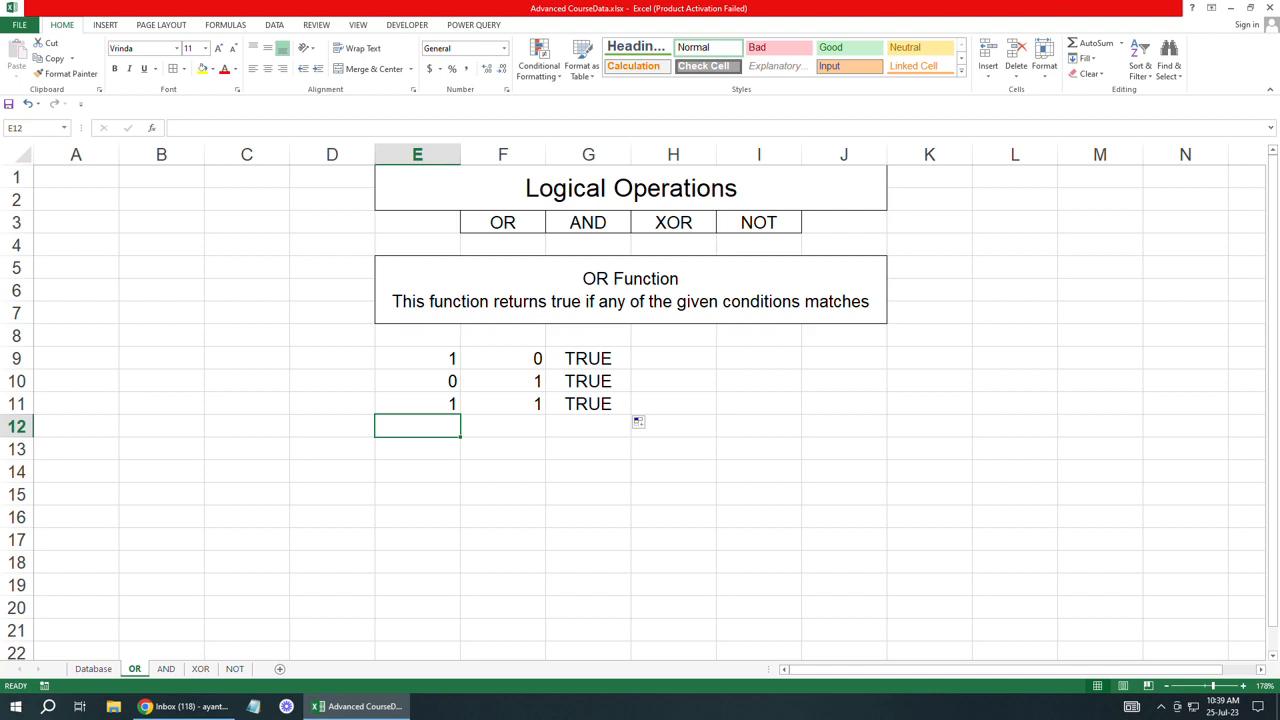
{"action": "key", "text": "Up"}
{"action": "type", "text": "0"}
{"action": "key", "text": "Return"}
{"action": "key", "text": "Right"}
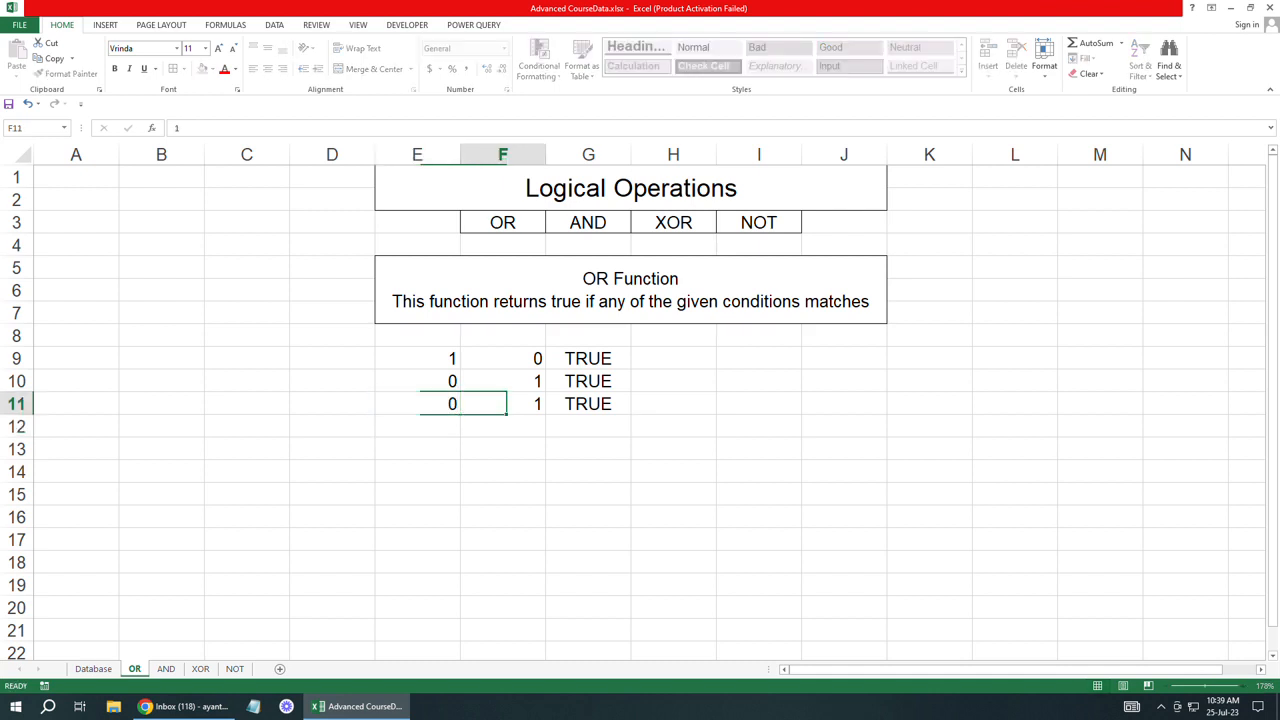
{"action": "type", "text": "0"}
{"action": "key", "text": "Down"}
{"action": "key", "text": "Down"}
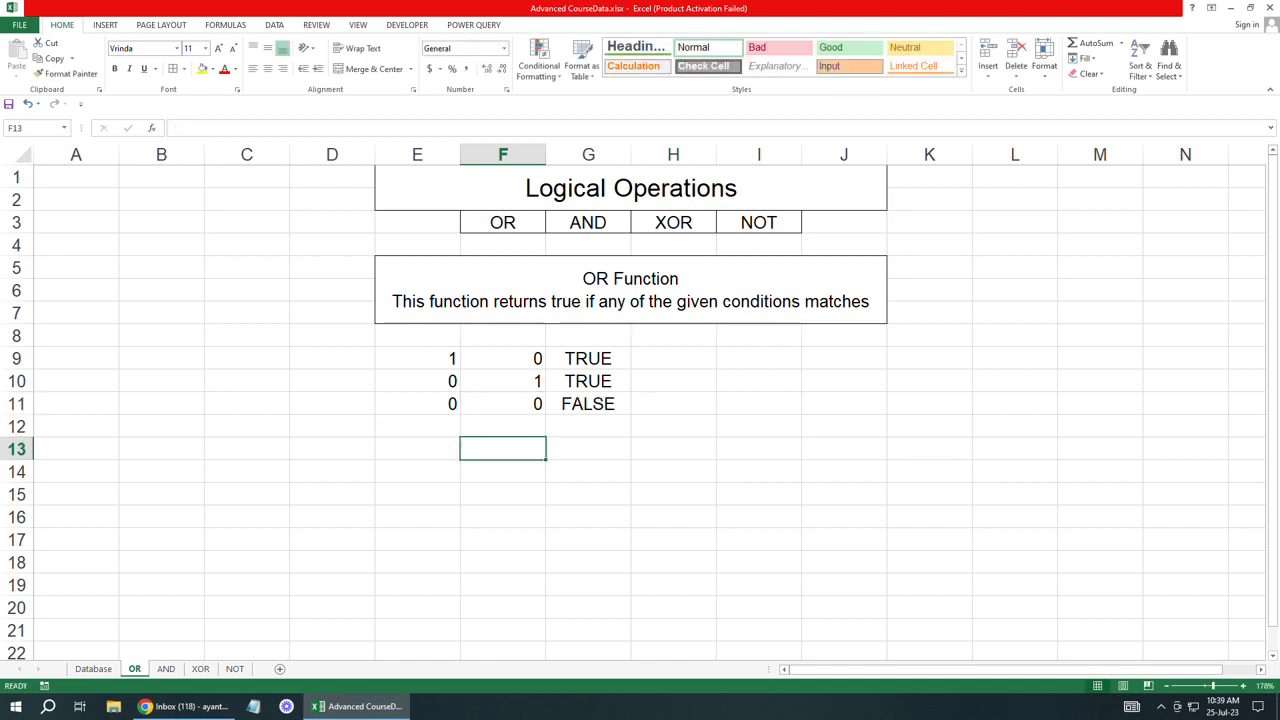
Step: Add a fourth input row with 1 in both E12 and F12
{"action": "left_click", "coordinate": [417, 426]}
{"action": "type", "text": "1"}
{"action": "key", "text": "Tab"}
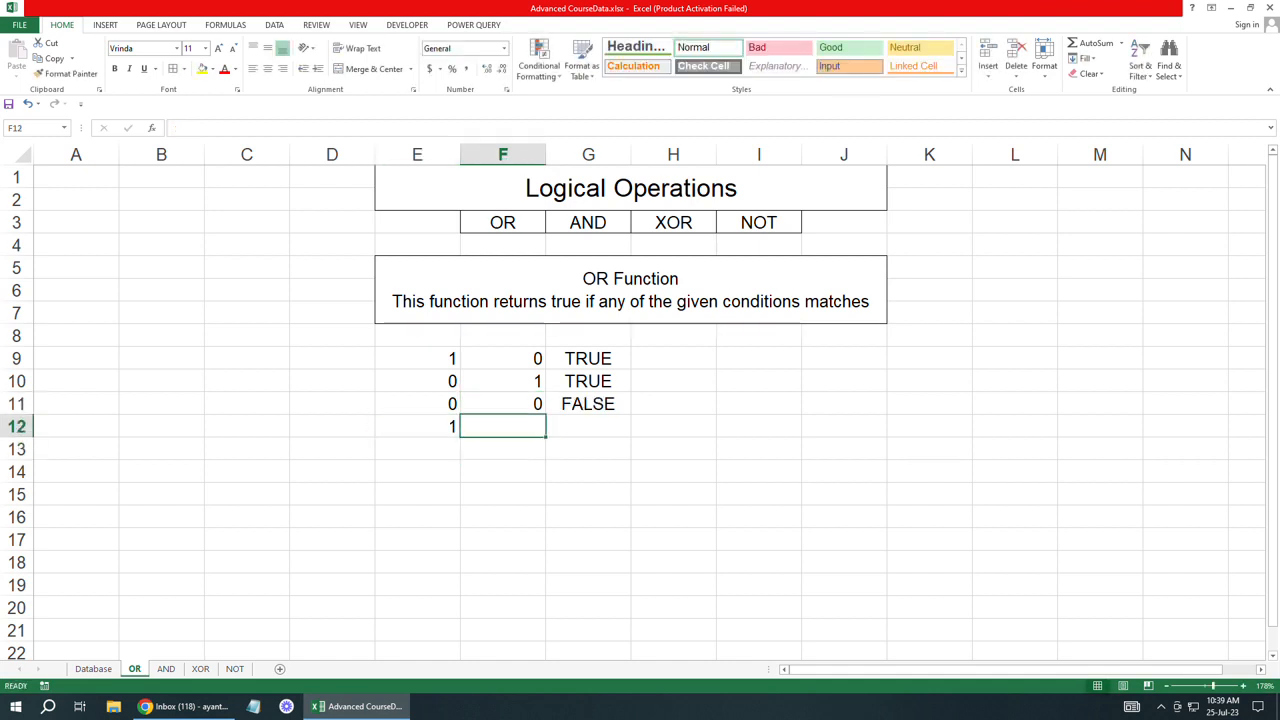
{"action": "type", "text": "1"}
Step: Extend the OR formula from G11 into G12 and center the contents of E9:G12 horizontally
{"action": "left_click", "coordinate": [588, 404]}
{"action": "left_click_drag", "start_coordinate": [631, 414], "coordinate": [637, 440]}
{"action": "left_click", "coordinate": [637, 434]}
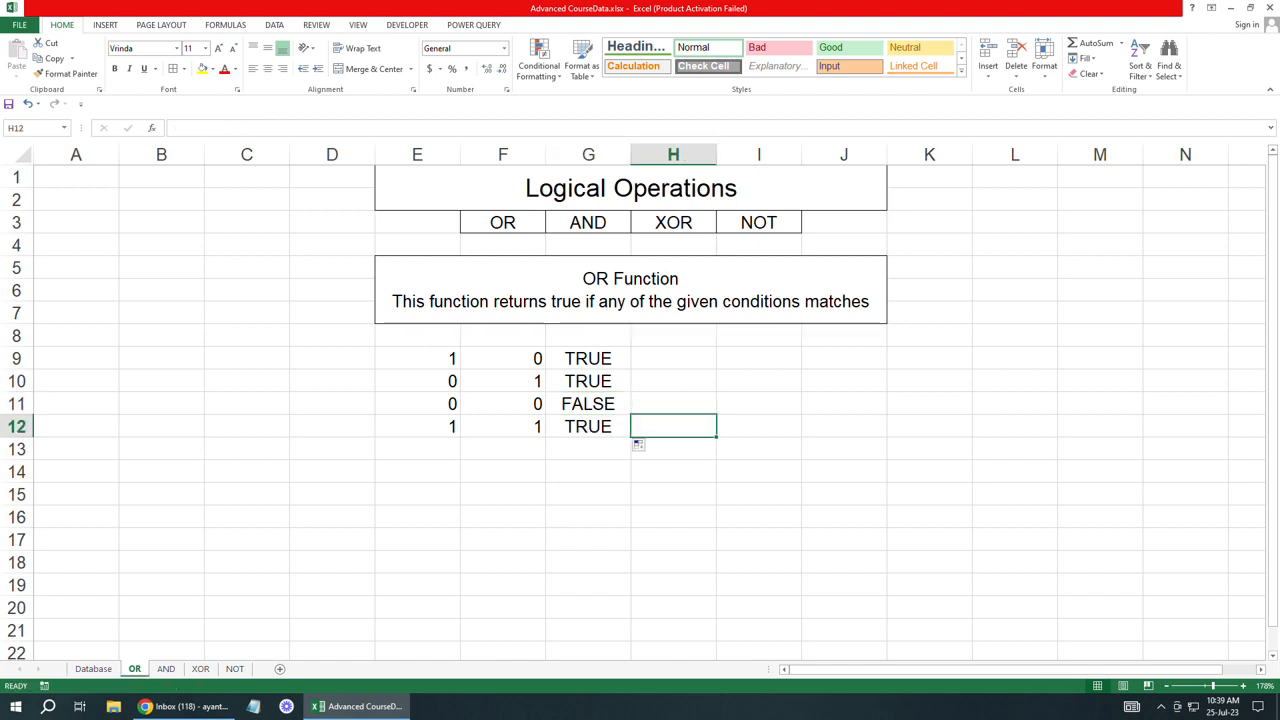
{"action": "left_click_drag", "start_coordinate": [418, 358], "coordinate": [590, 427]}
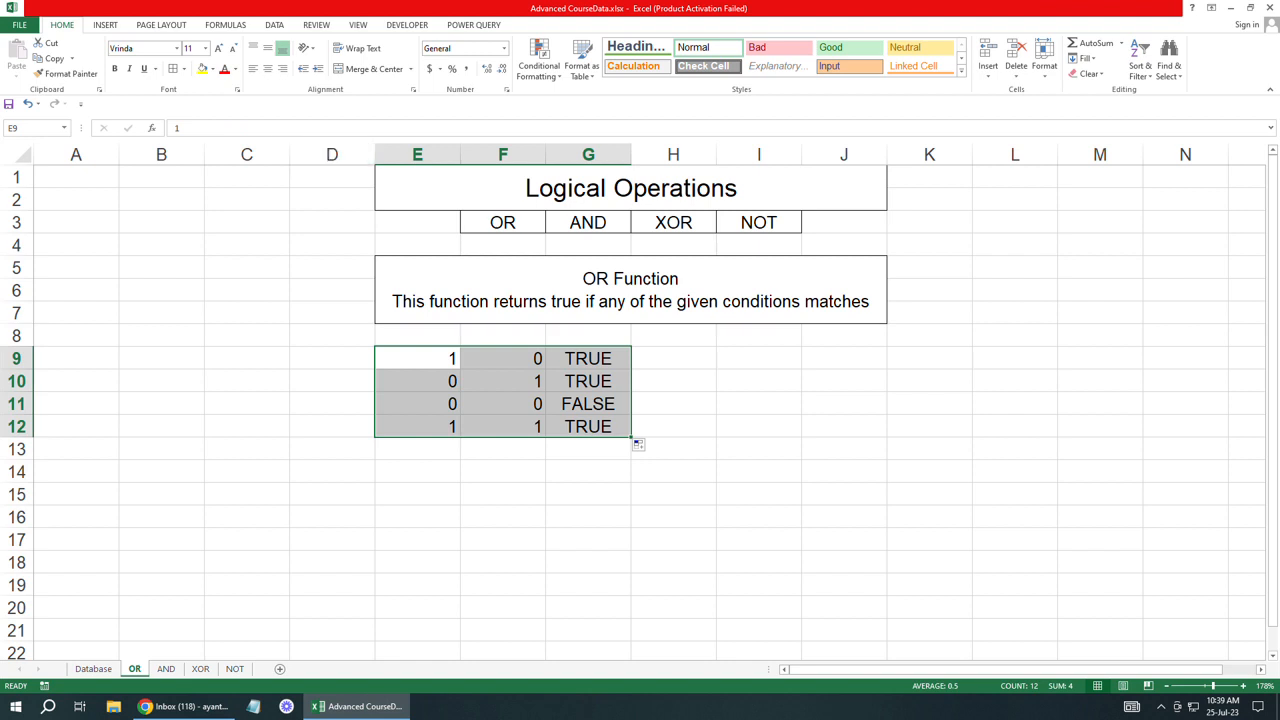
{"action": "left_click", "coordinate": [267, 68]}
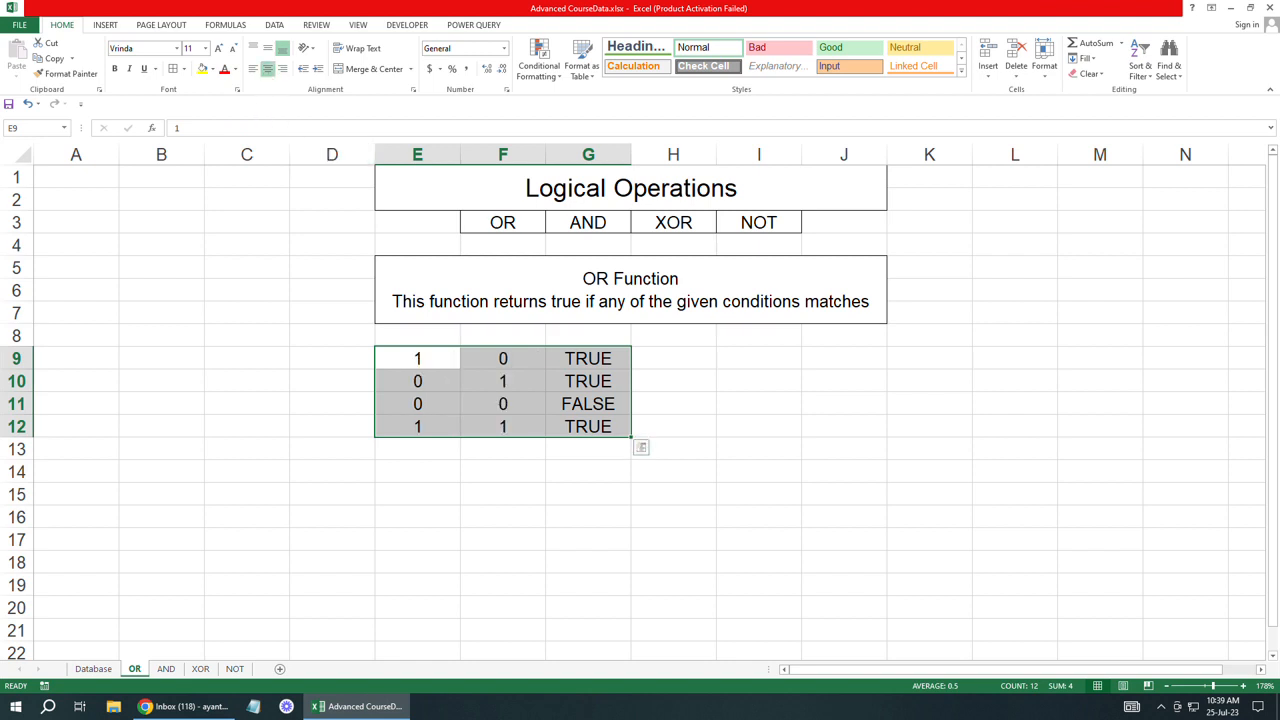
Step: Examine the OR formulas in G9 and G12 and the inputs in E11 and F11 against their results
{"action": "left_click", "coordinate": [588, 359]}
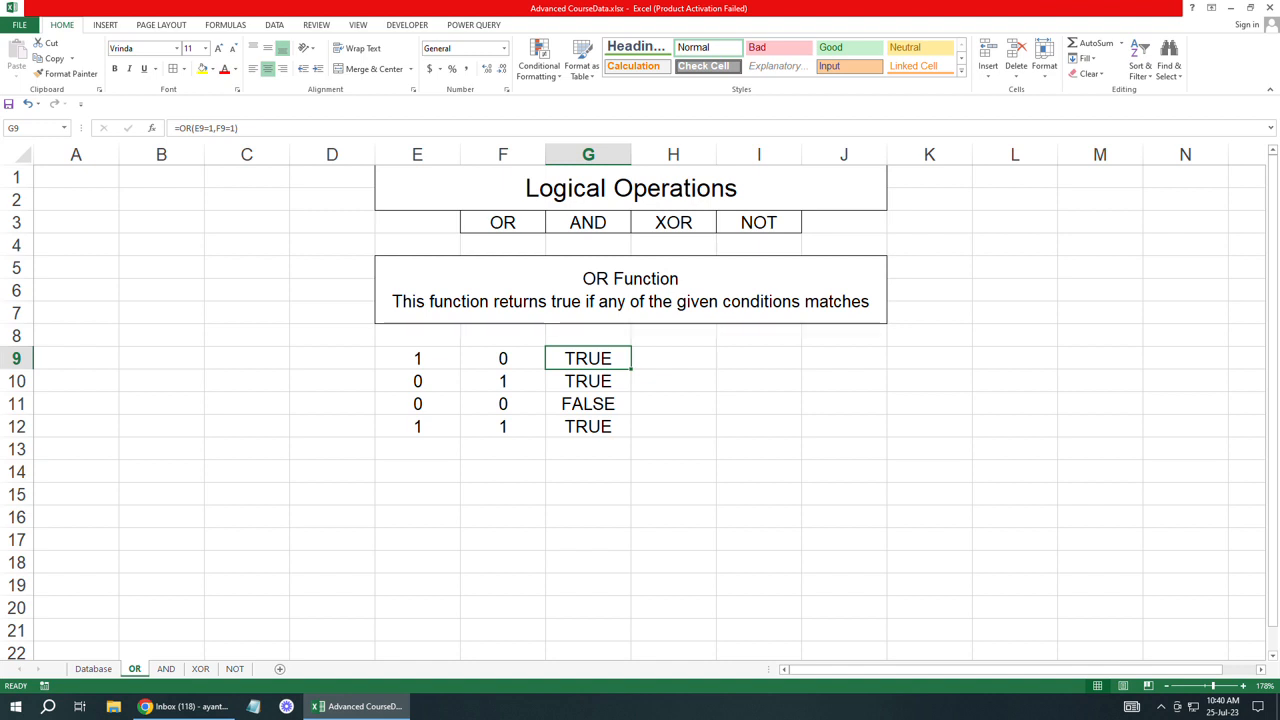
{"action": "double_click", "coordinate": [596, 358]}
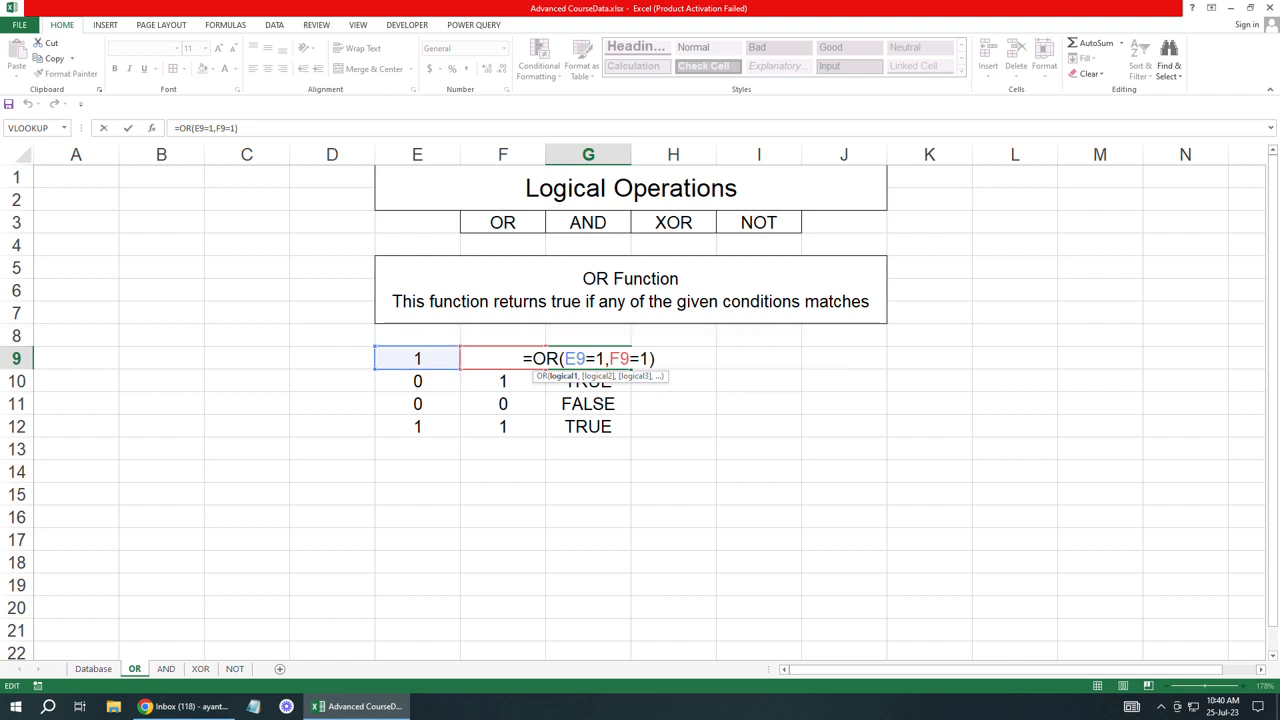
{"action": "key", "text": "Return"}
{"action": "key", "text": "Up"}
{"action": "double_click", "coordinate": [596, 358]}
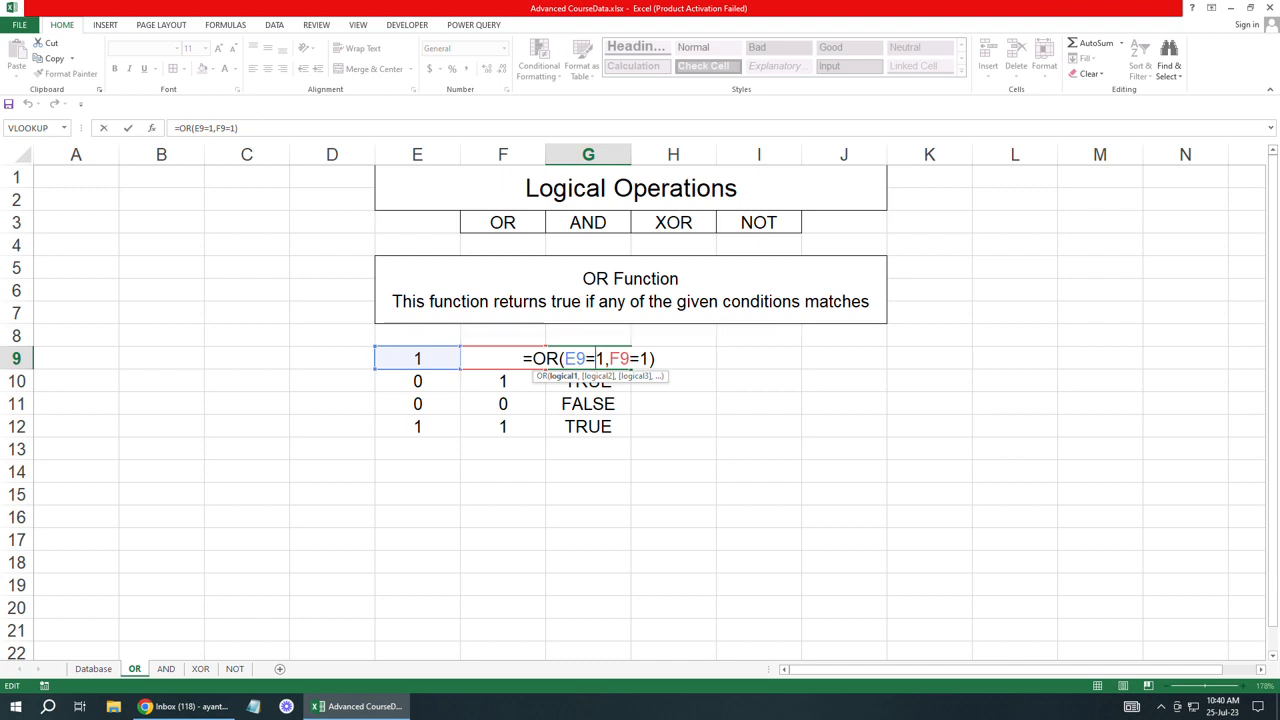
{"action": "key", "text": "Return"}
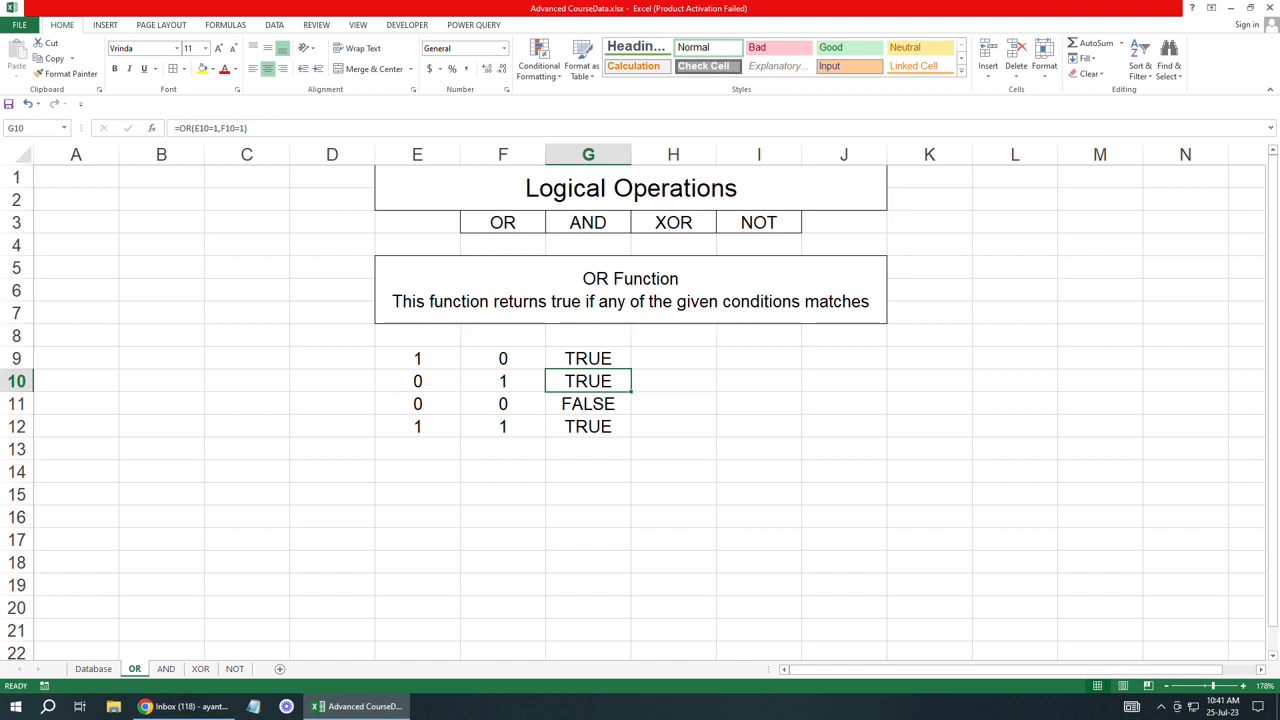
{"action": "left_click", "coordinate": [417, 404]}
{"action": "left_click", "coordinate": [503, 404]}
{"action": "left_click", "coordinate": [417, 404]}
{"action": "left_click", "coordinate": [503, 404]}
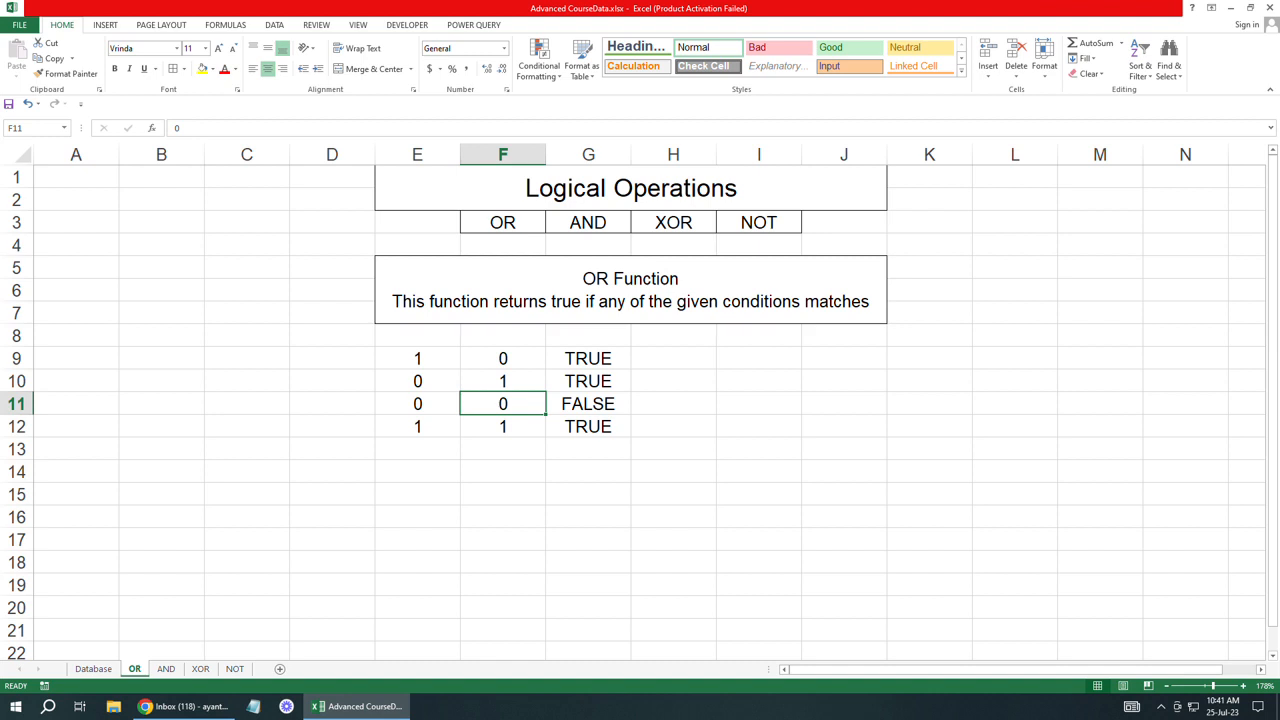
{"action": "left_click", "coordinate": [588, 427]}
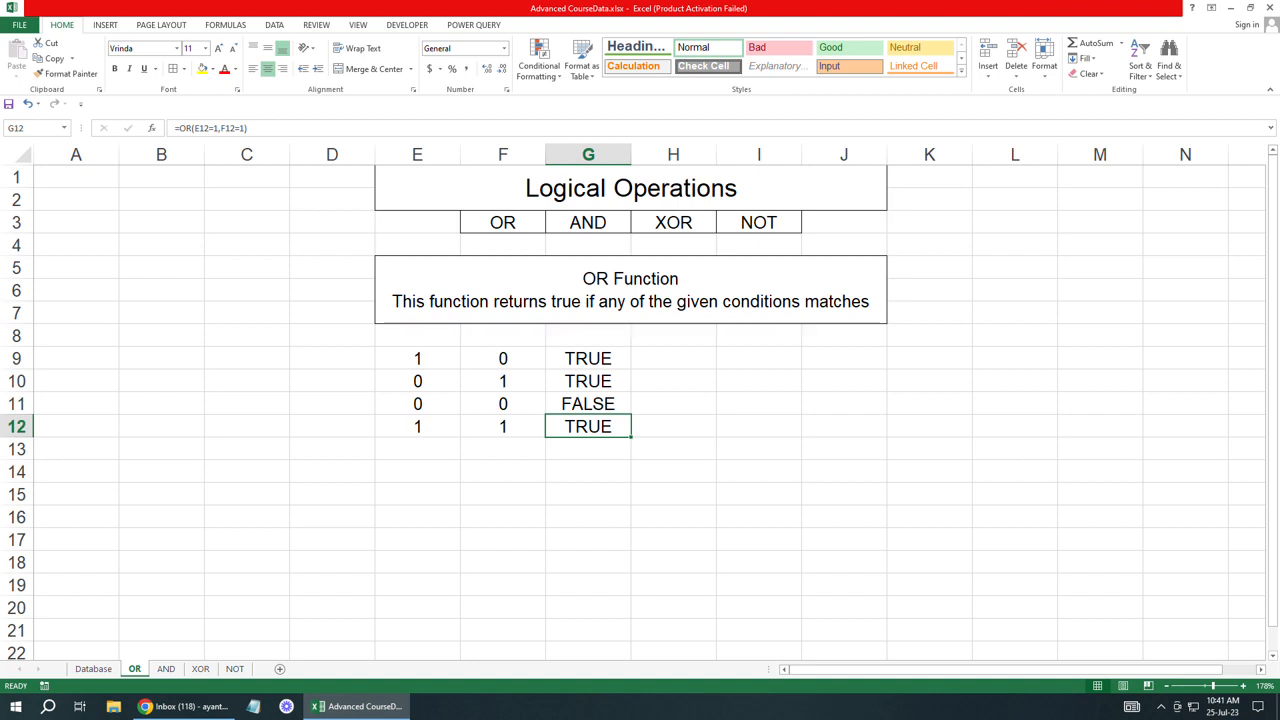
{"action": "key", "text": "F2"}
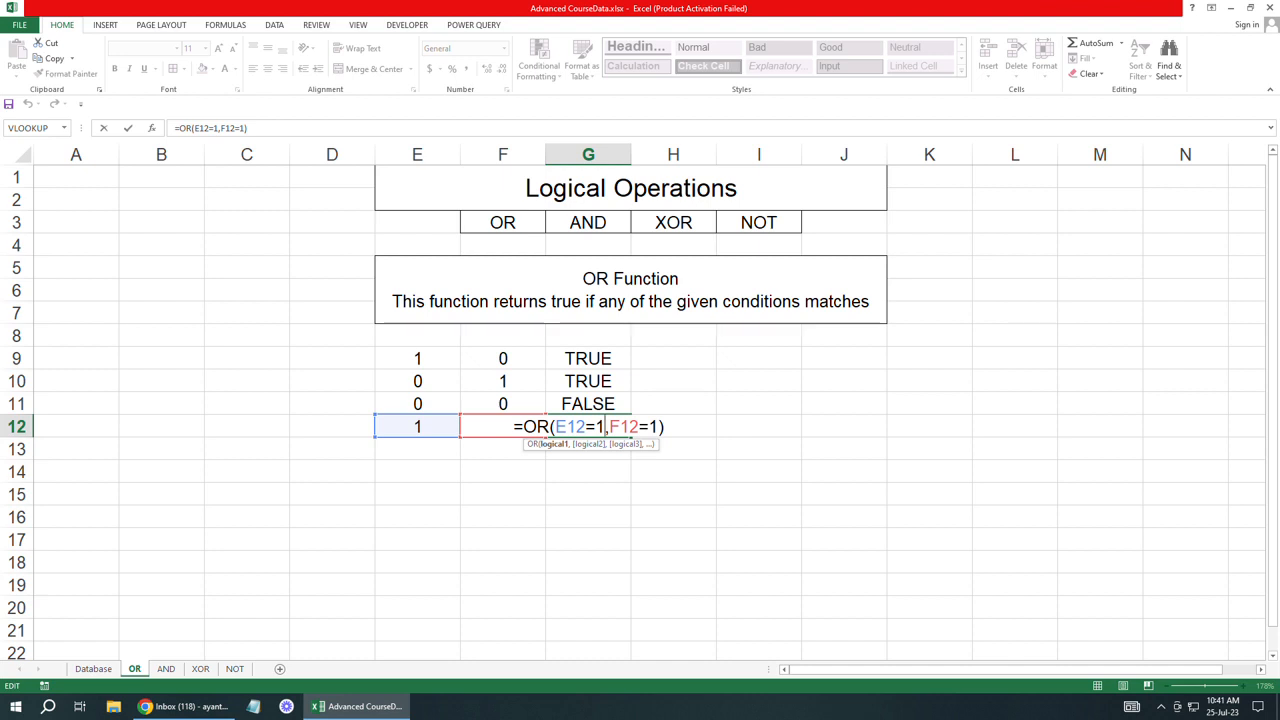
{"action": "key", "text": "Return"}
{"action": "left_click", "coordinate": [673, 517]}
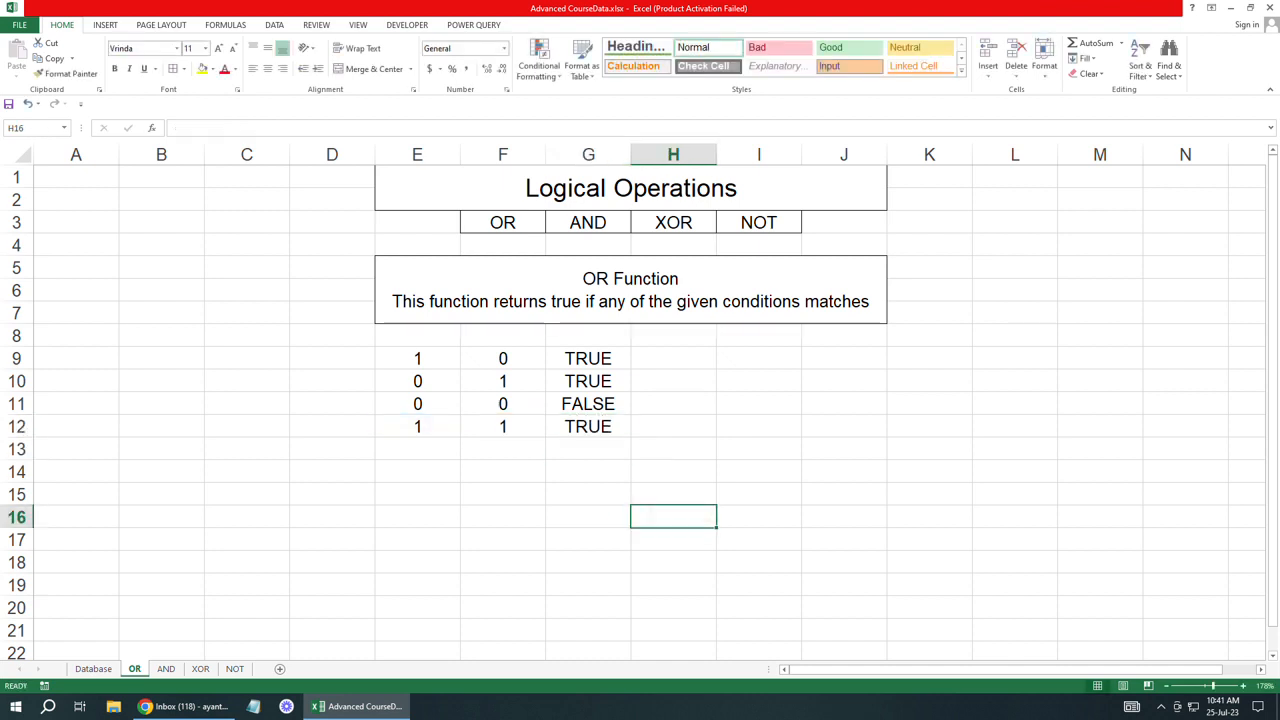
{"action": "left_click", "coordinate": [759, 358]}
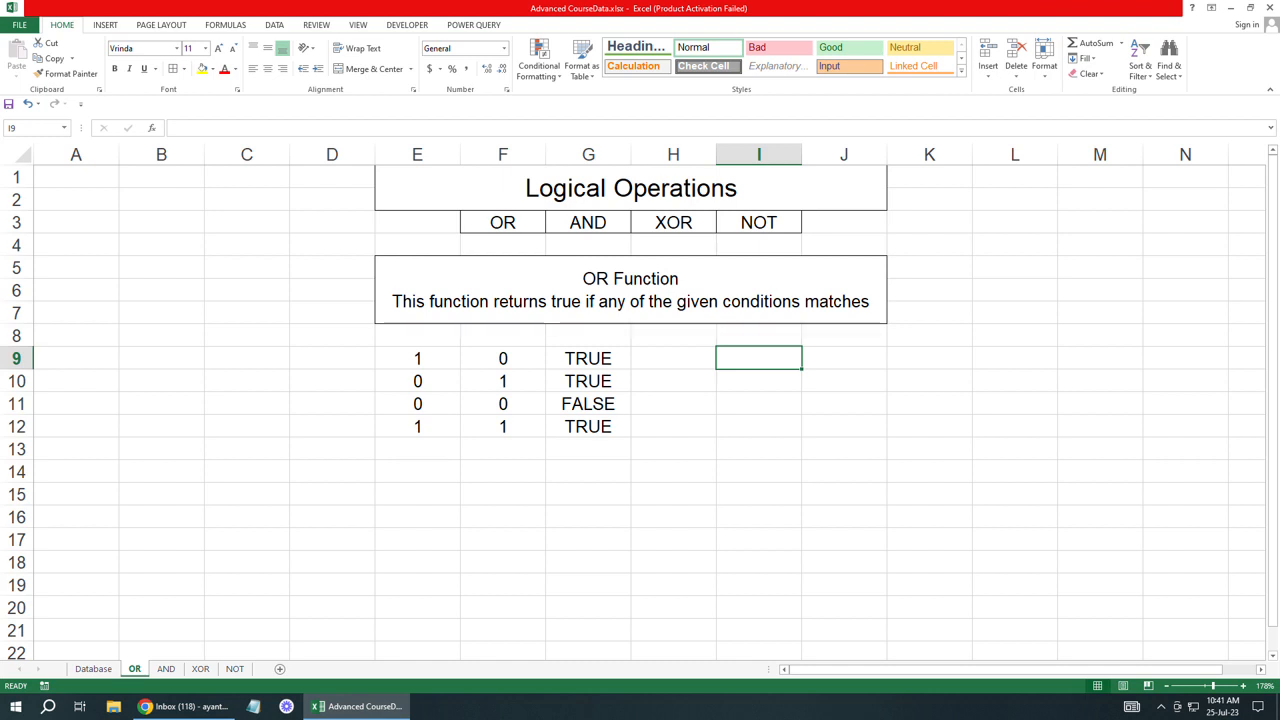
Step: Start a letter example below the numeric rows with A in E14 and B in F14
{"action": "left_click", "coordinate": [418, 471]}
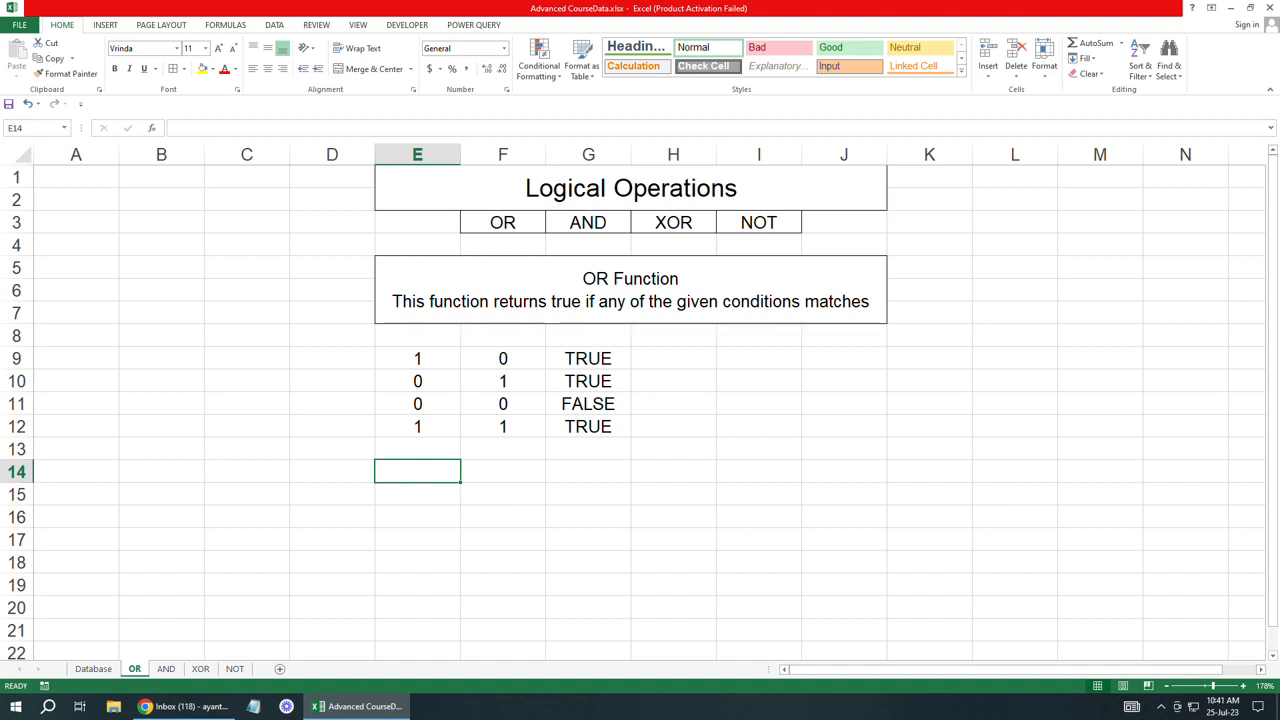
{"action": "type", "text": "A"}
{"action": "key", "text": "Tab"}
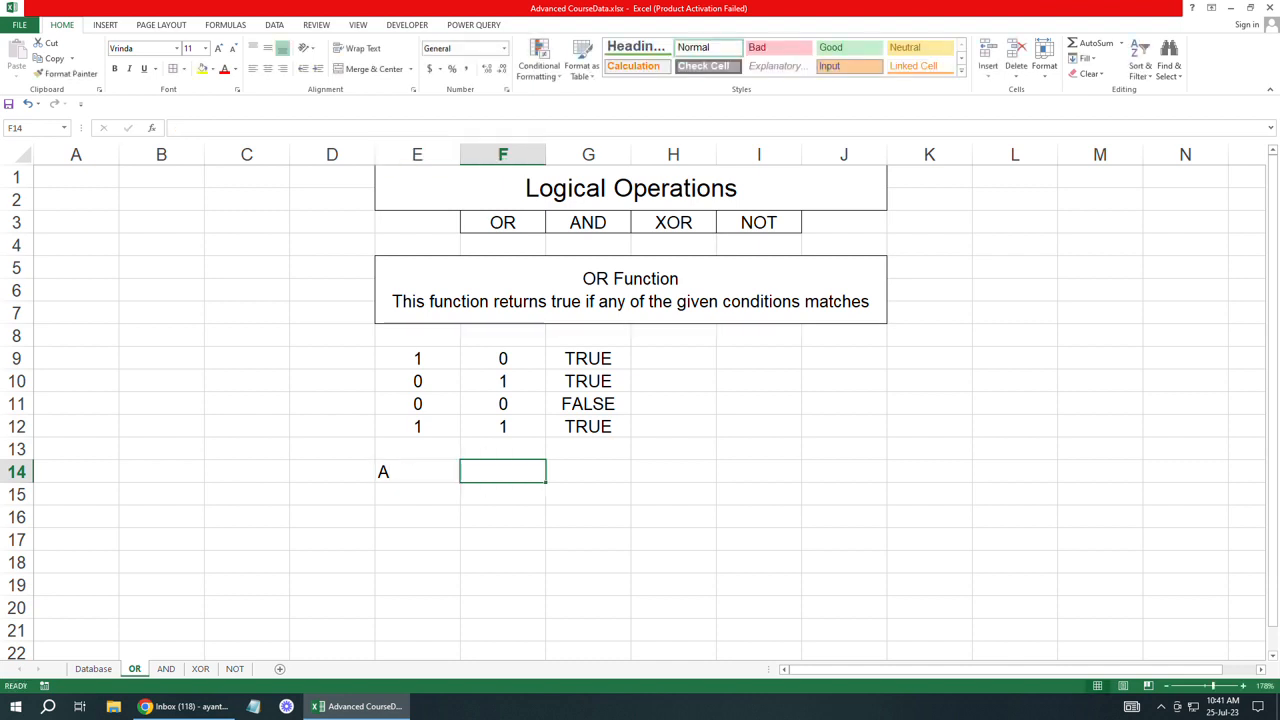
{"action": "type", "text": "B"}
{"action": "key", "text": "Return"}
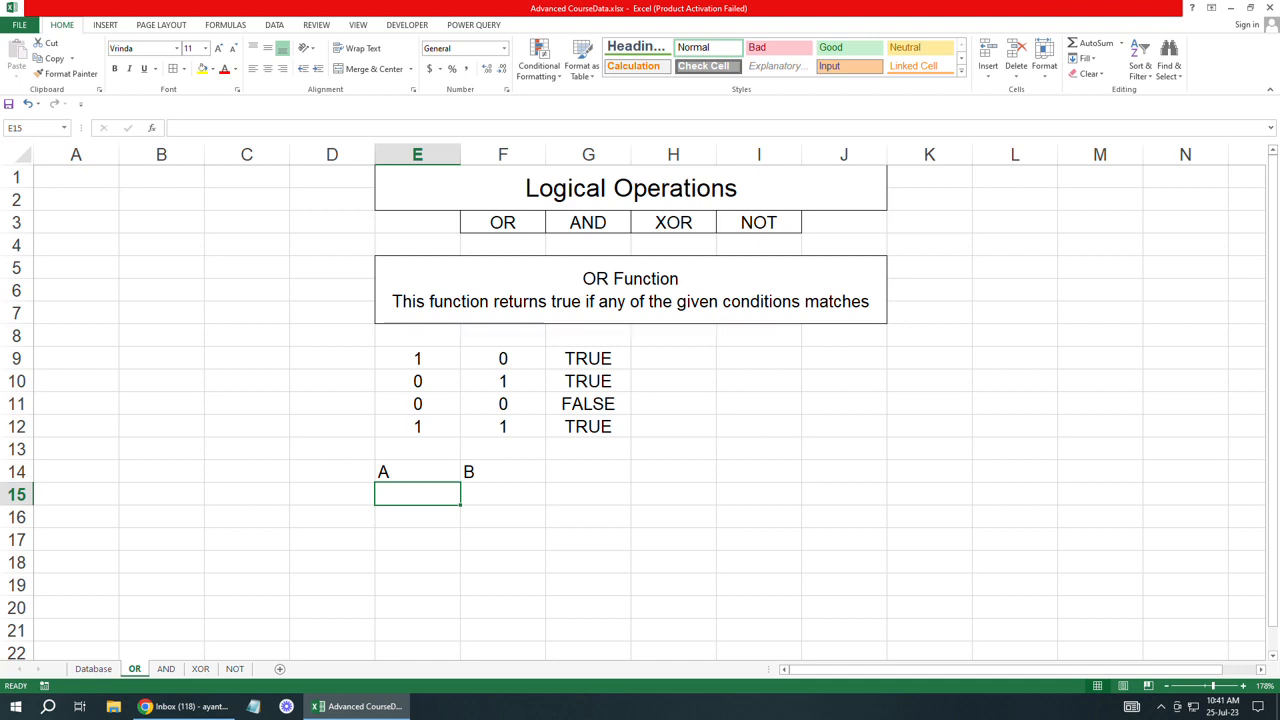
Step: Enter C and B in E15 and F15, and A and C in E16 and F16
{"action": "type", "text": "C"}
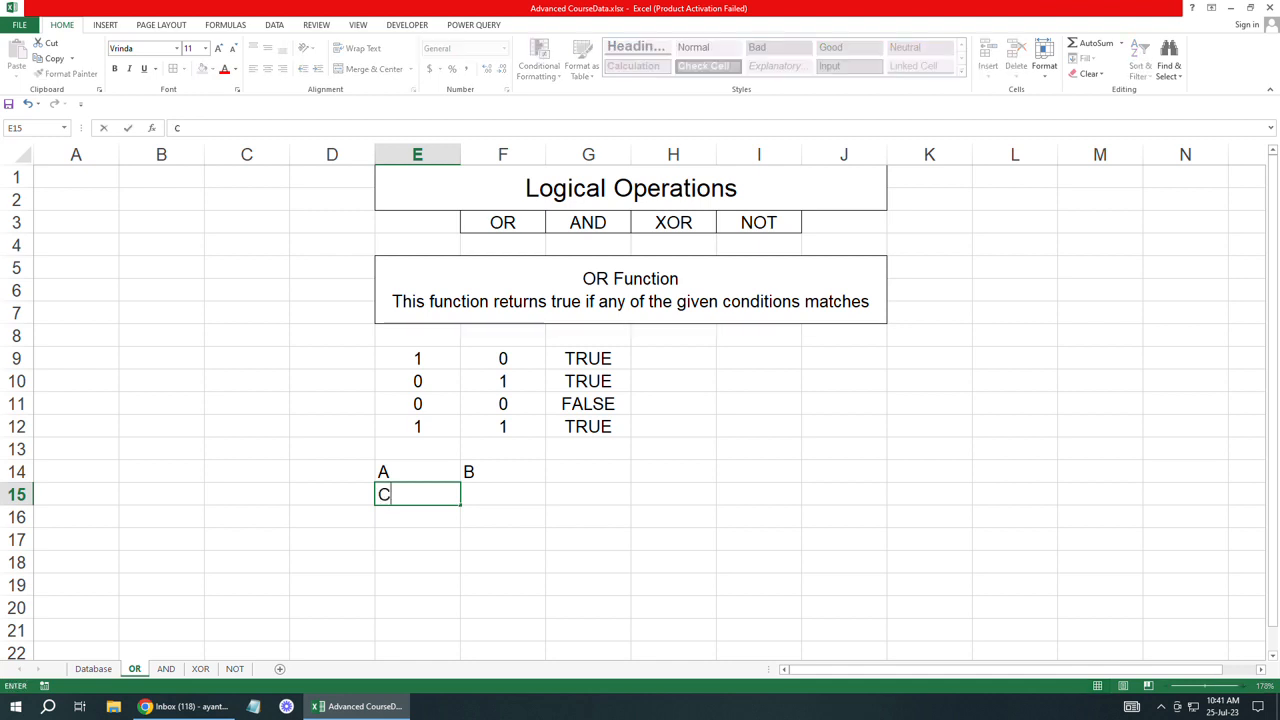
{"action": "key", "text": "Tab"}
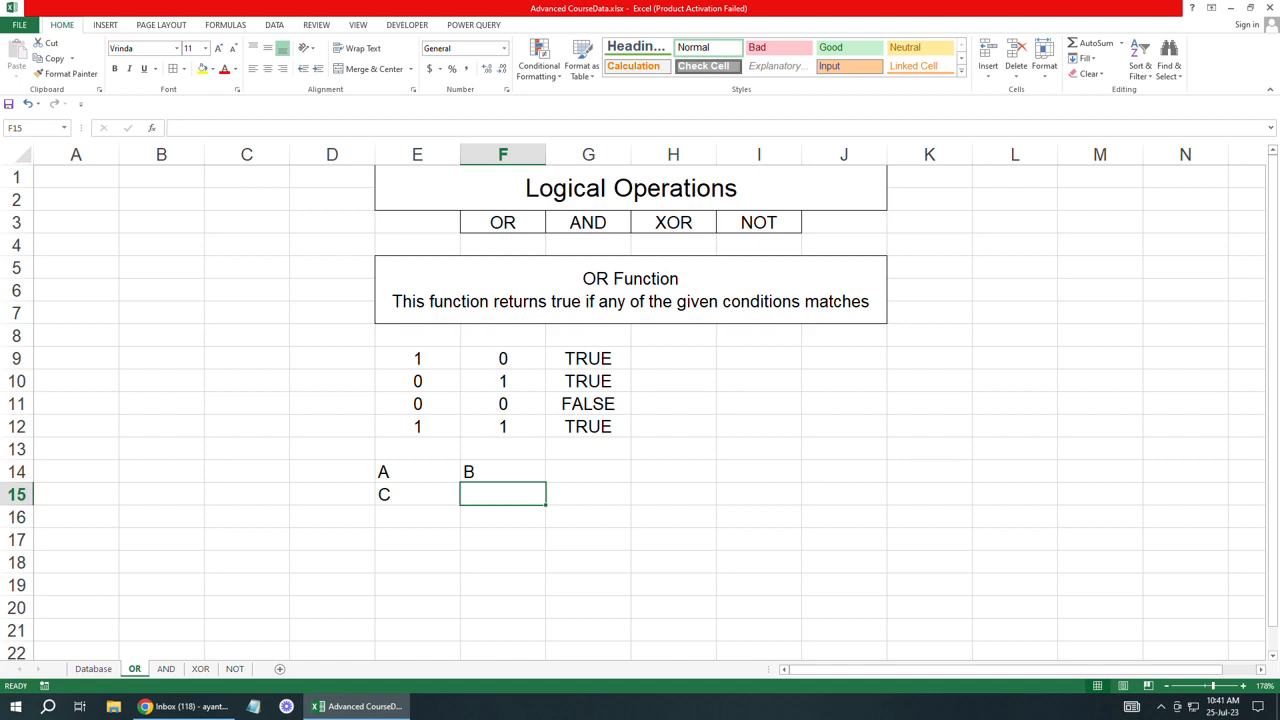
{"action": "type", "text": "B"}
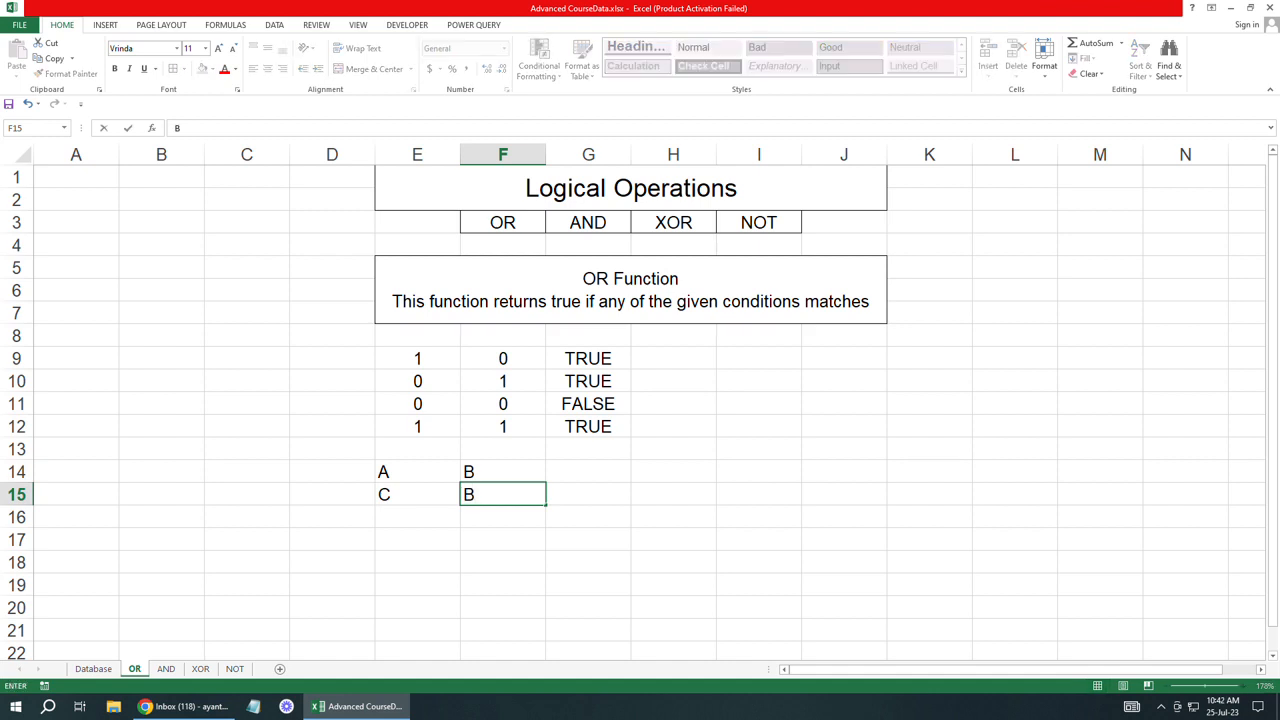
{"action": "key", "text": "Return"}
{"action": "key", "text": "Left"}
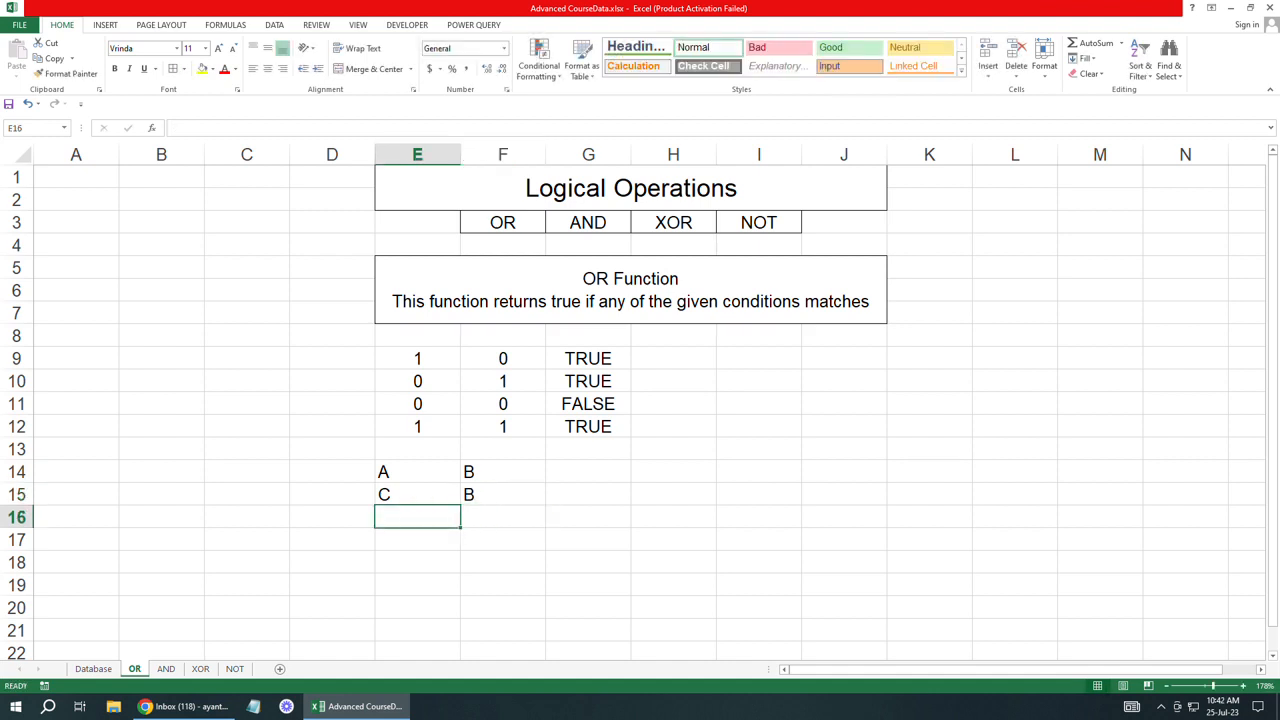
{"action": "type", "text": "A"}
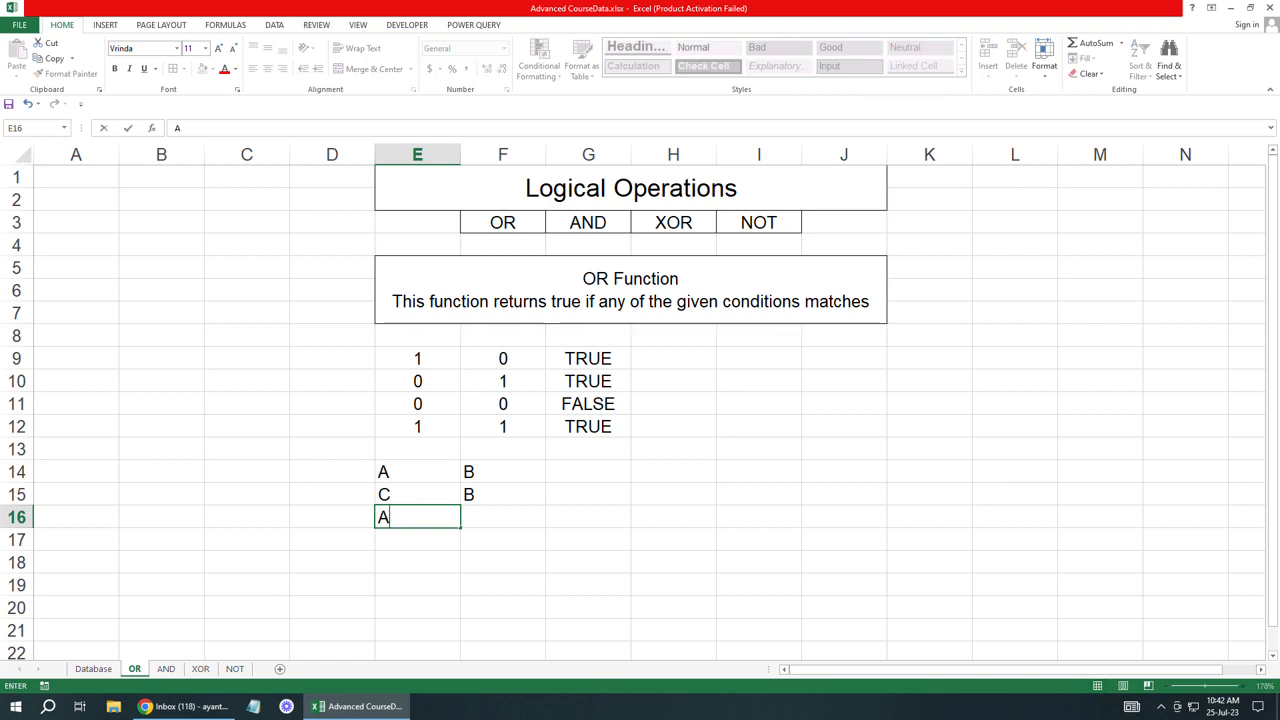
{"action": "key", "text": "Tab"}
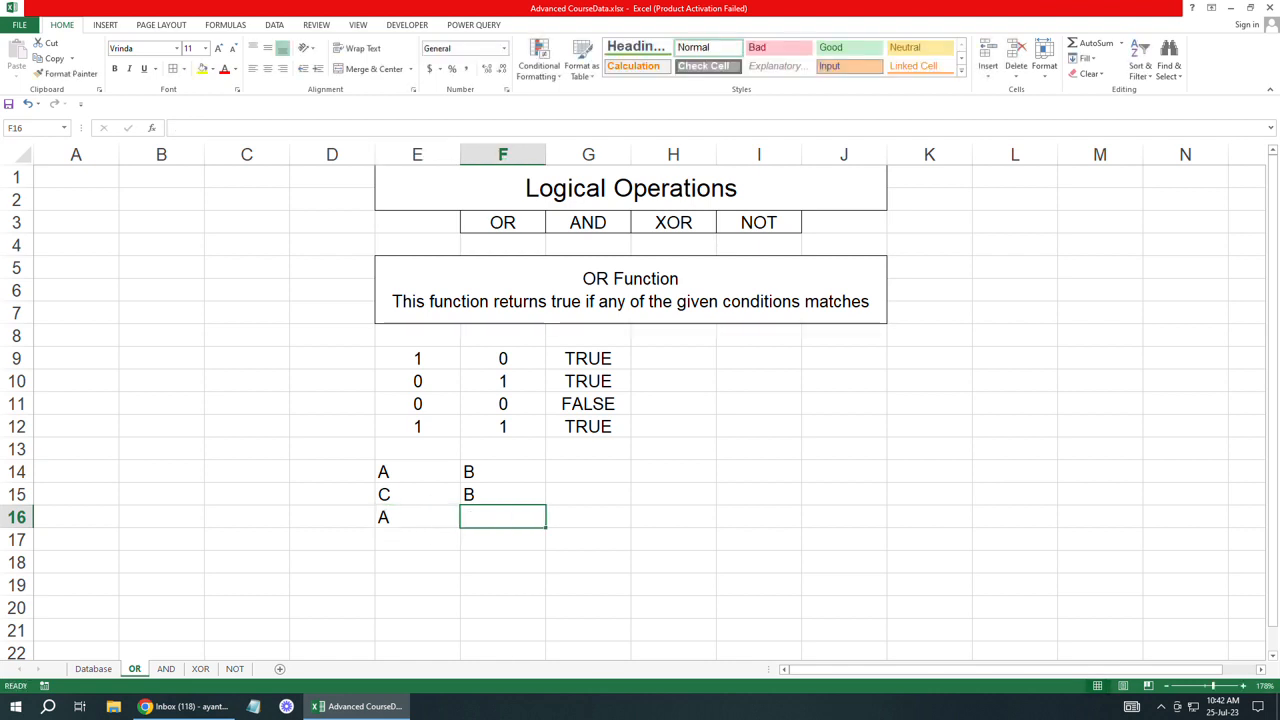
{"action": "type", "text": "C"}
{"action": "key", "text": "Return"}
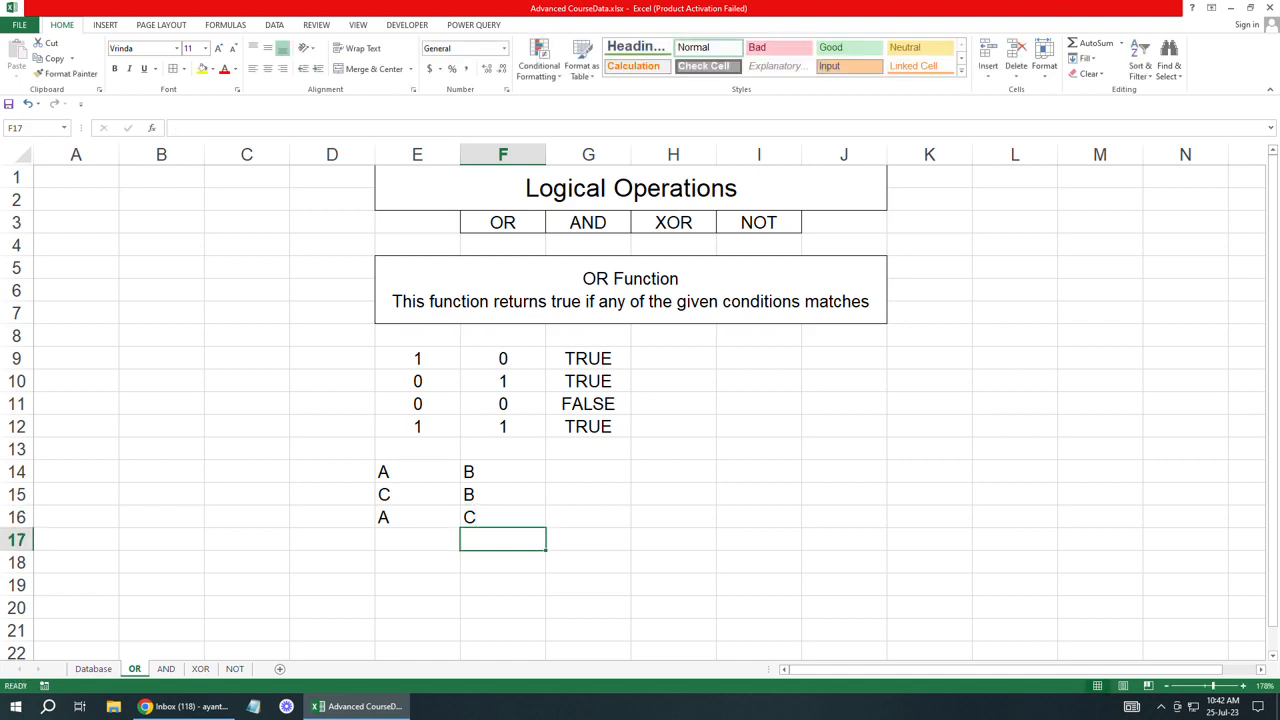
Step: Fill the third letter column with C in G14, A in G15 and B in G16
{"action": "left_click", "coordinate": [588, 471]}
{"action": "type", "text": "C"}
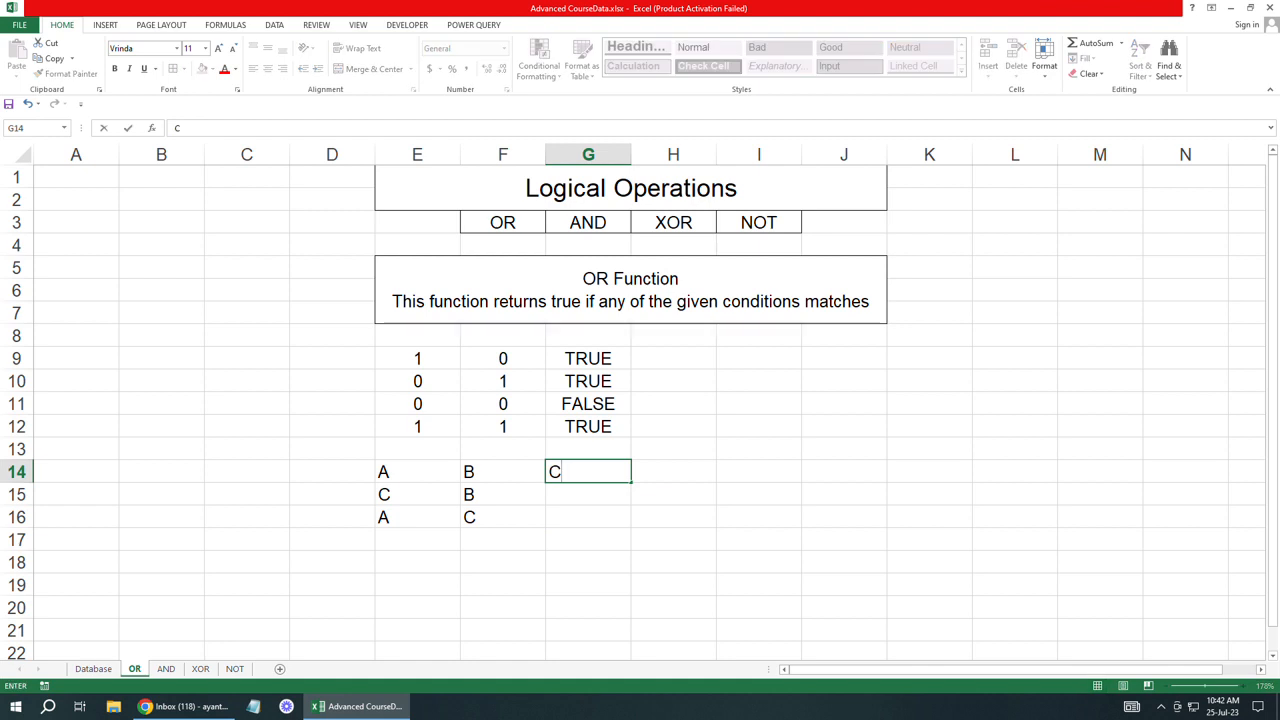
{"action": "key", "text": "Return"}
{"action": "type", "text": "A"}
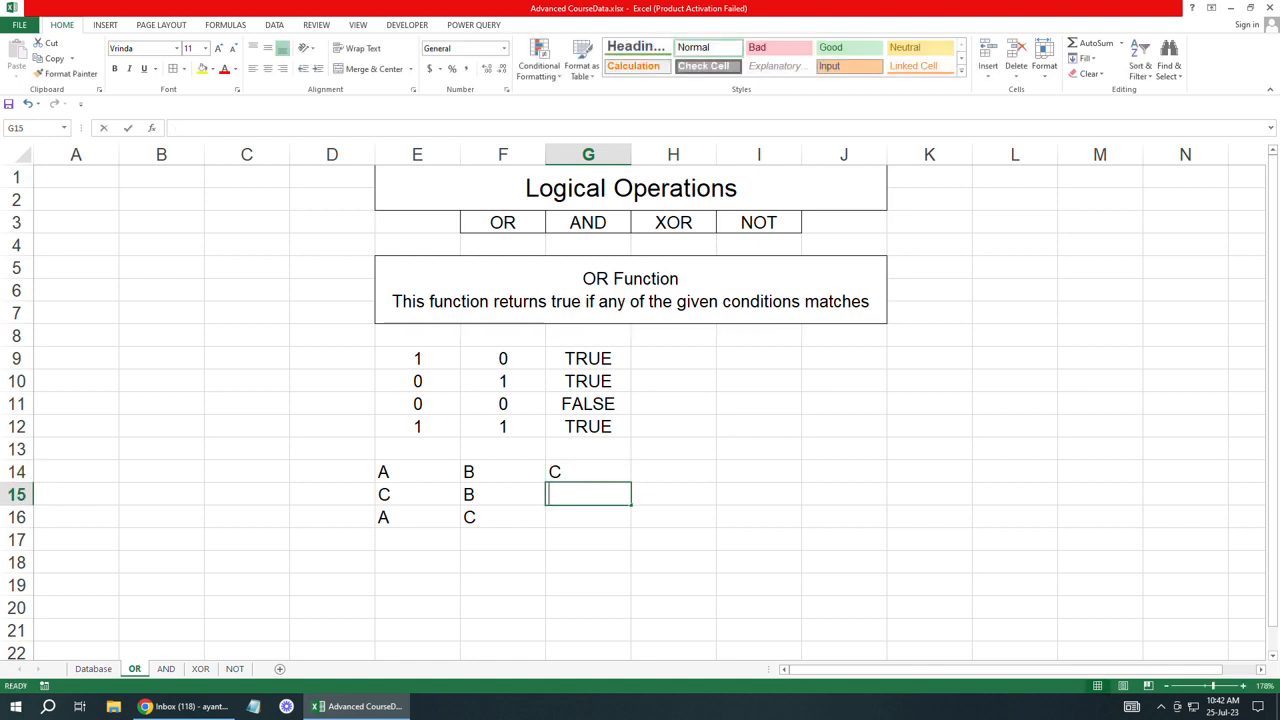
{"action": "key", "text": "Return"}
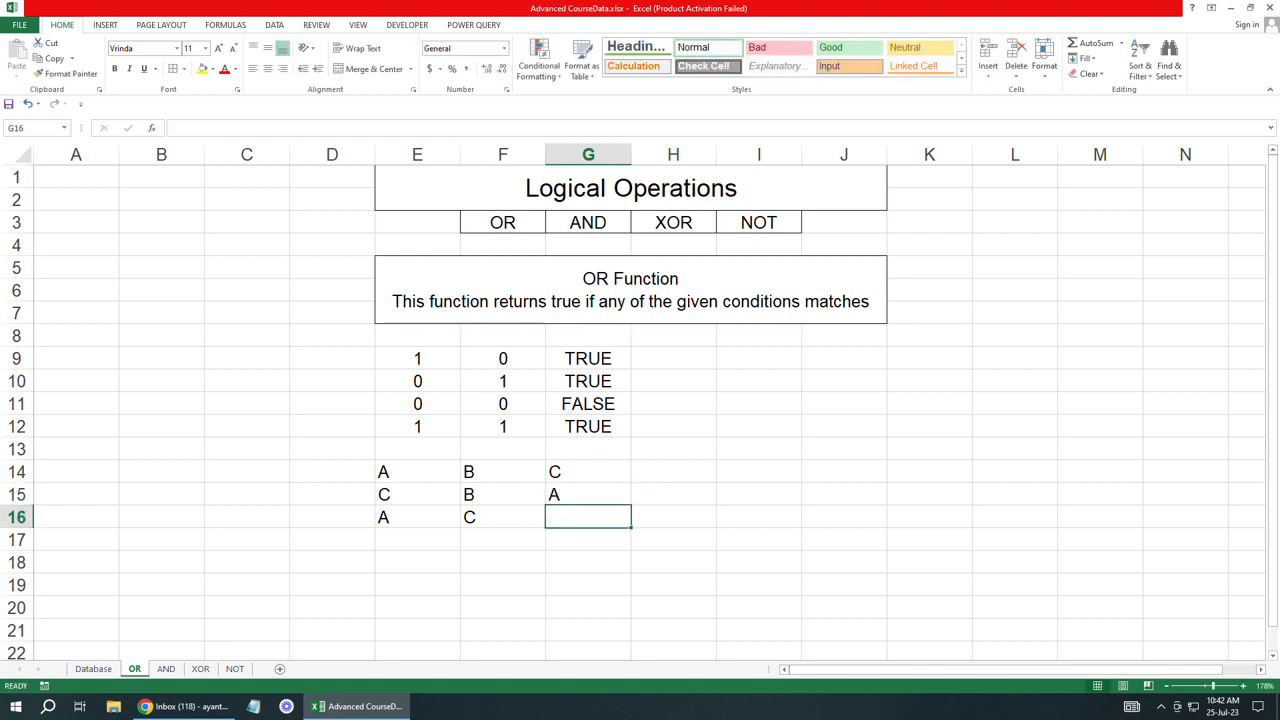
{"action": "type", "text": "B"}
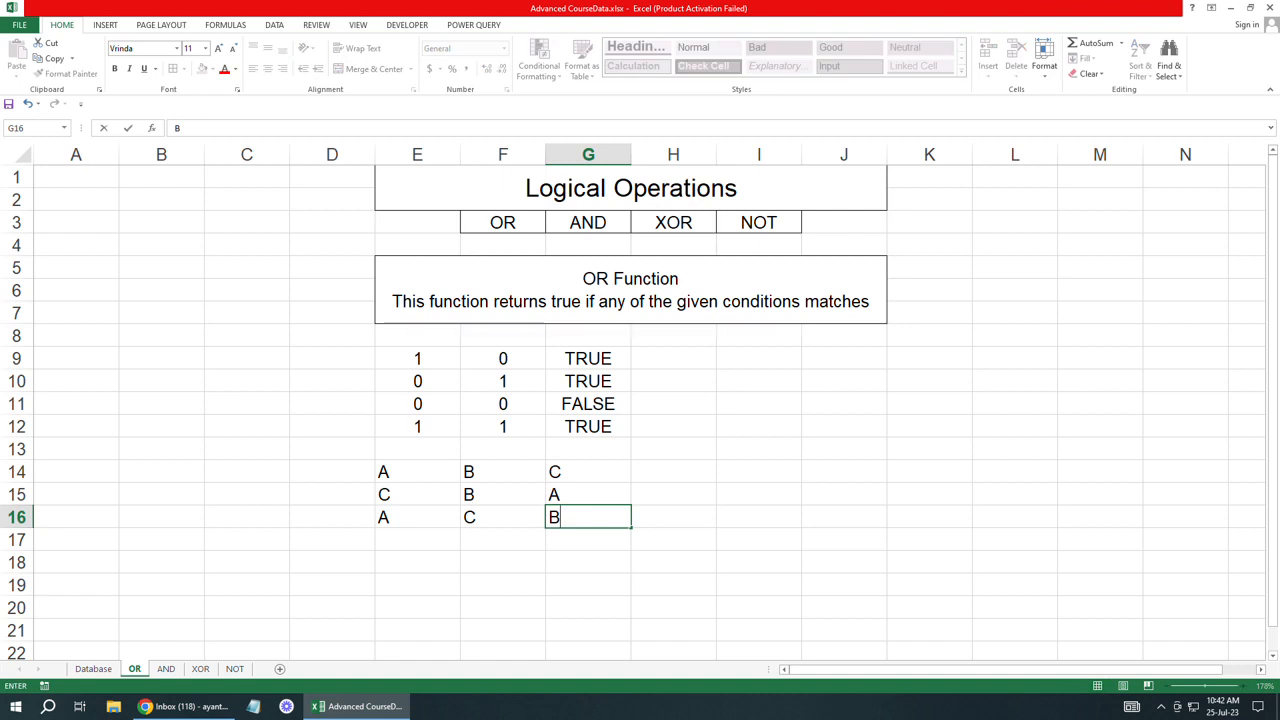
{"action": "key", "text": "Return"}
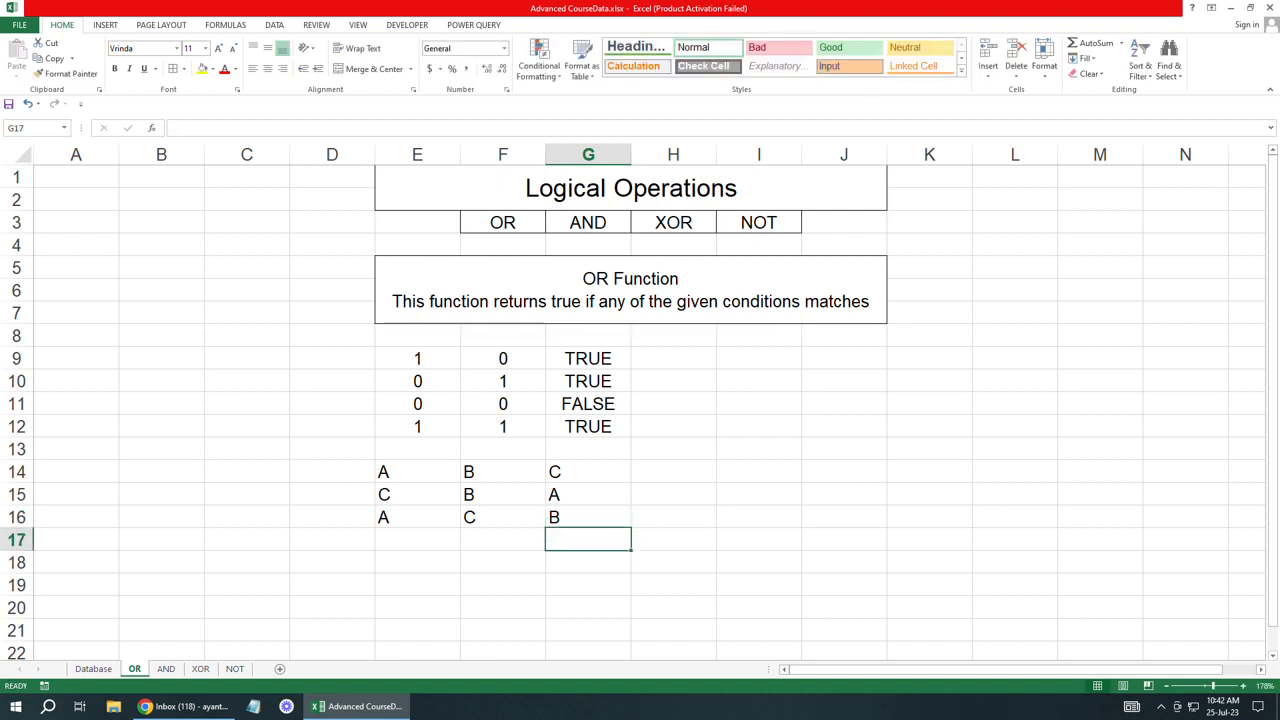
Step: Begin an IF formula in H14 whose logical test is an OR with the condition E14="A"
{"action": "left_click", "coordinate": [673, 472]}
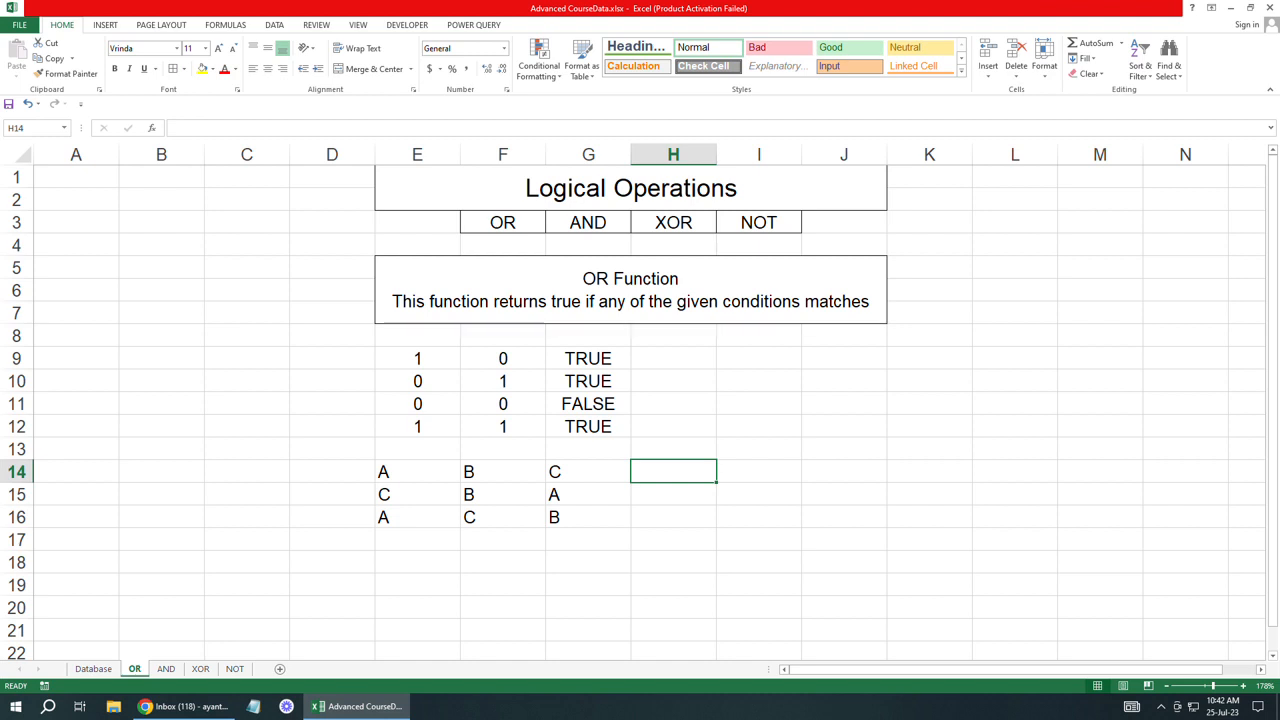
{"action": "type", "text": "="}
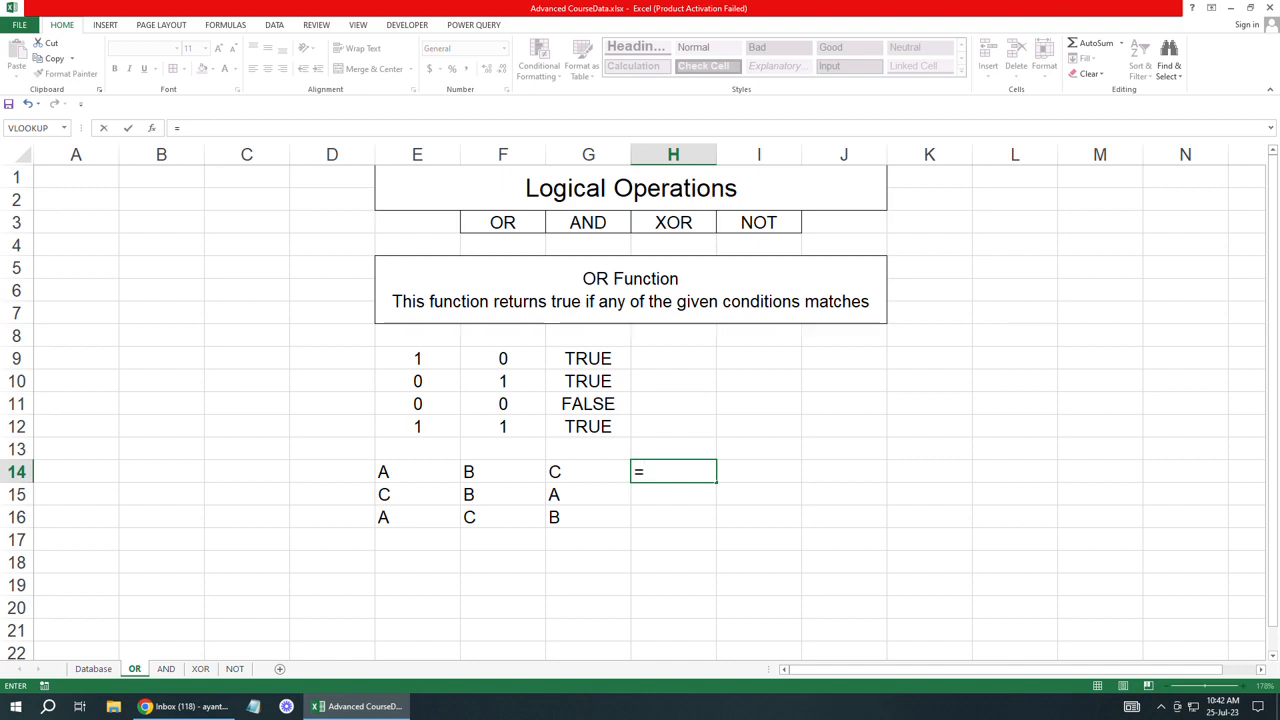
{"action": "type", "text": "if"}
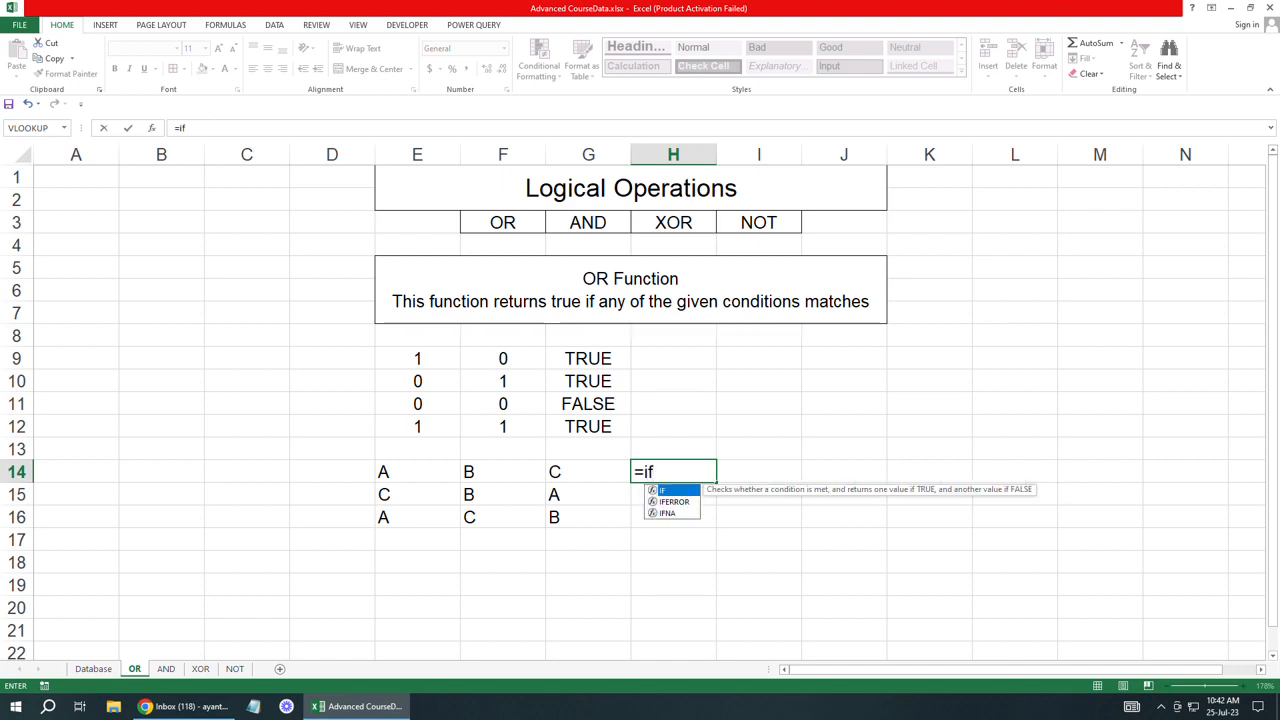
{"action": "key", "text": "Tab"}
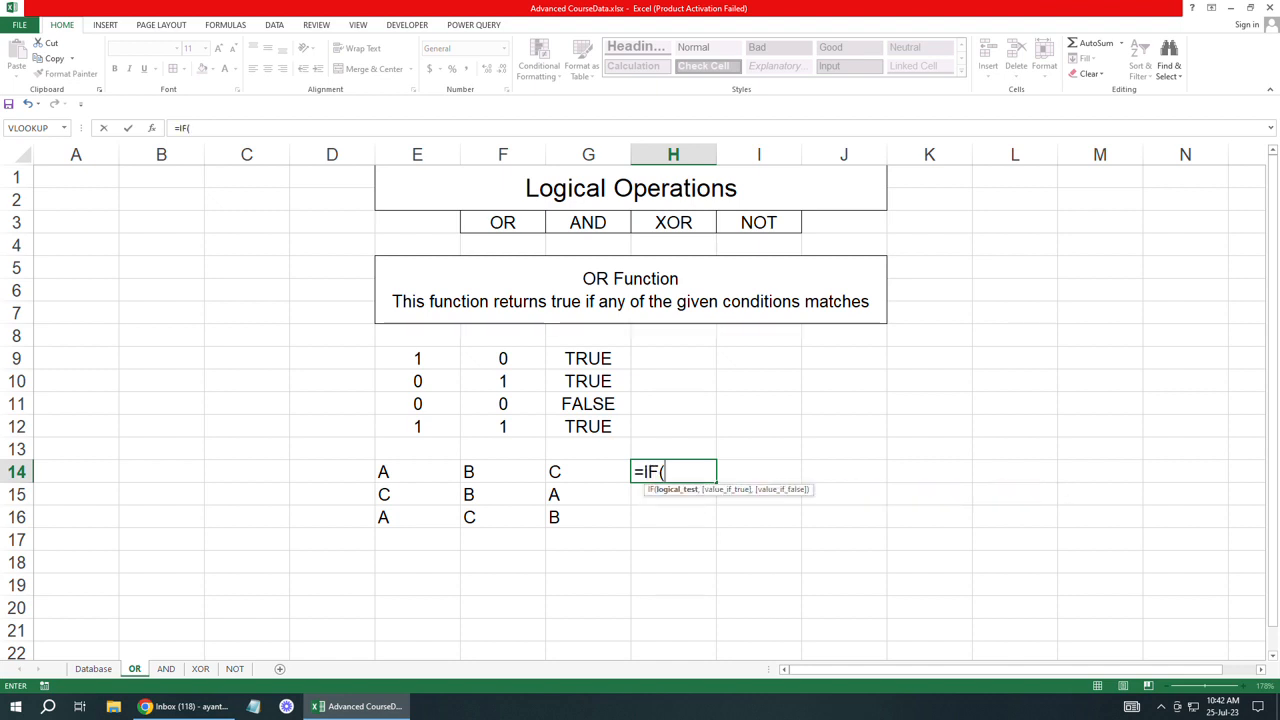
{"action": "left_click", "coordinate": [417, 472]}
{"action": "type", "text": "="}
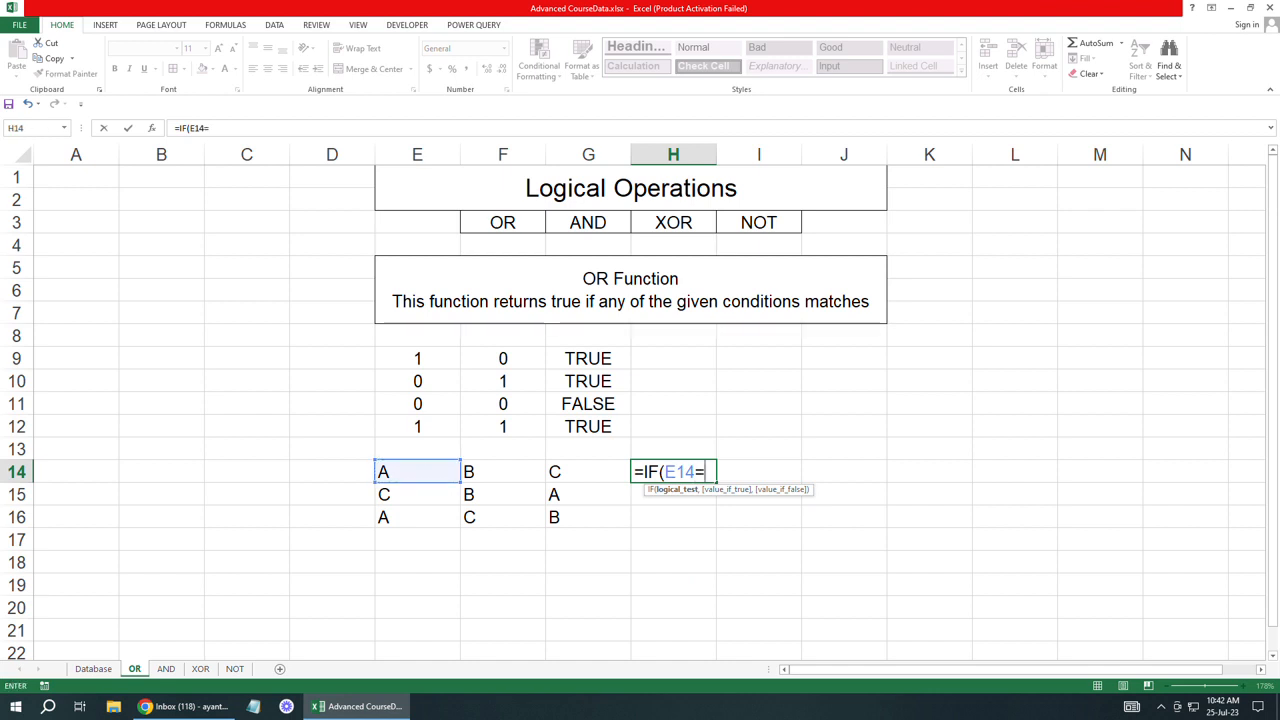
{"action": "type", "text": "\"A\""}
{"action": "left_click", "coordinate": [665, 472]}
{"action": "type", "text": "OR("}
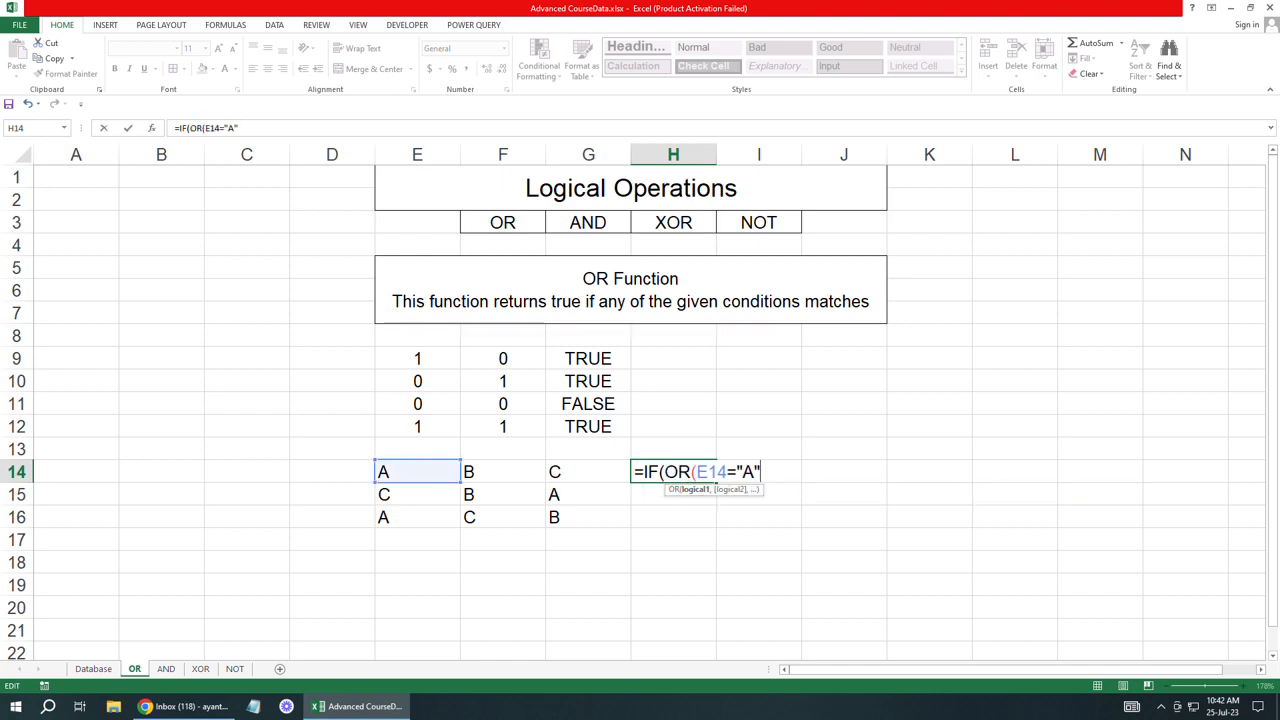
Step: Add the conditions F14="A" and G14="A" to the OR in H14 and close the OR
{"action": "type", "text": ","}
{"action": "left_click", "coordinate": [503, 472]}
{"action": "type", "text": "=\"A"}
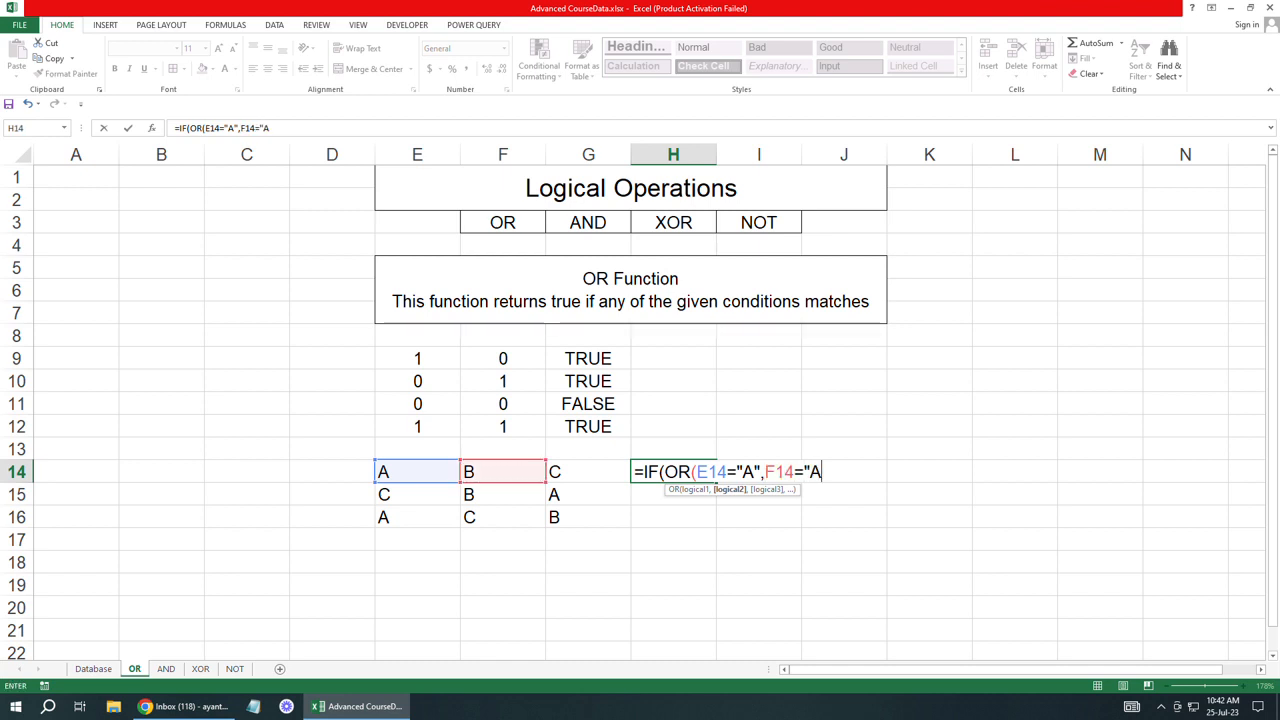
{"action": "type", "text": "\","}
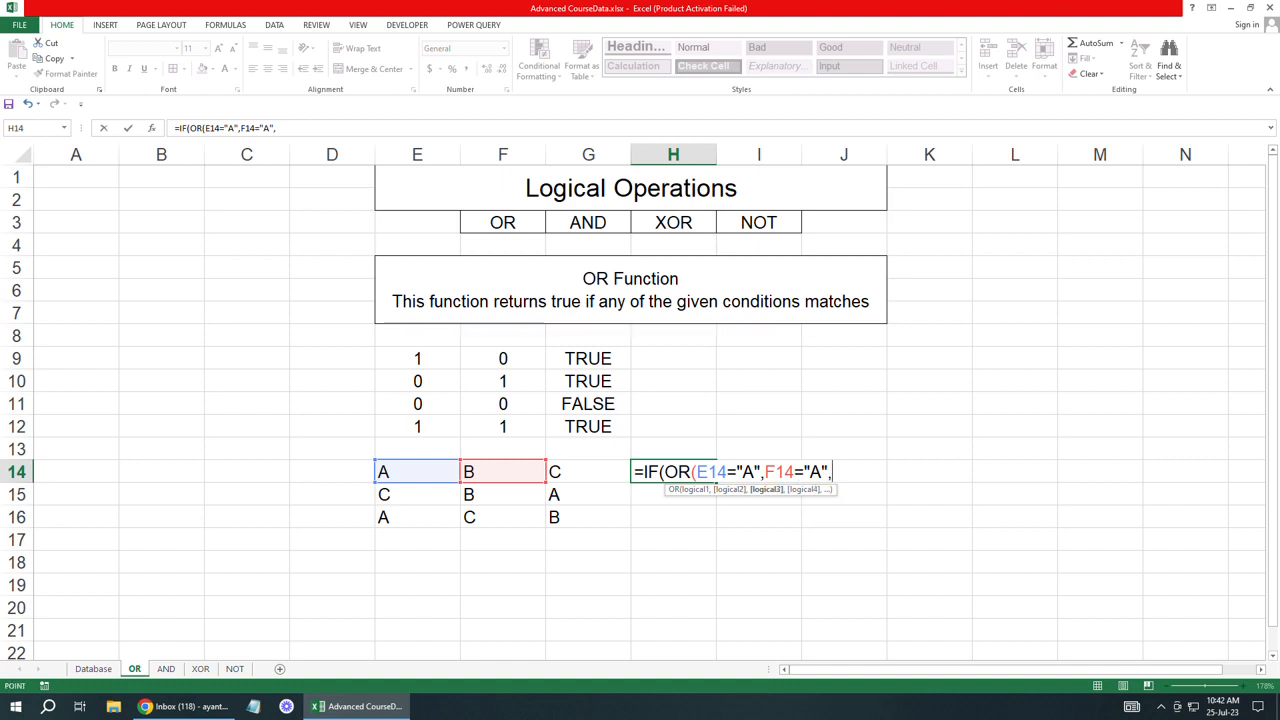
{"action": "key", "text": "Left"}
{"action": "type", "text": "=\"A\""}
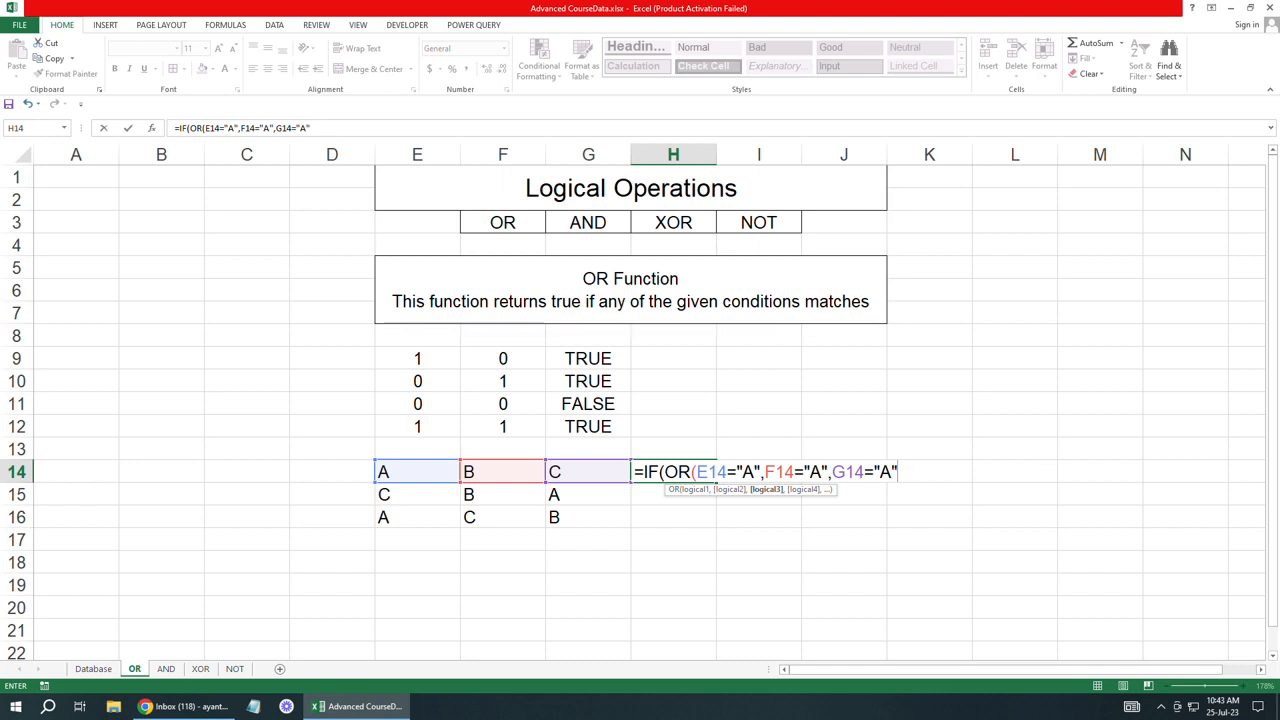
{"action": "type", "text": "),"}
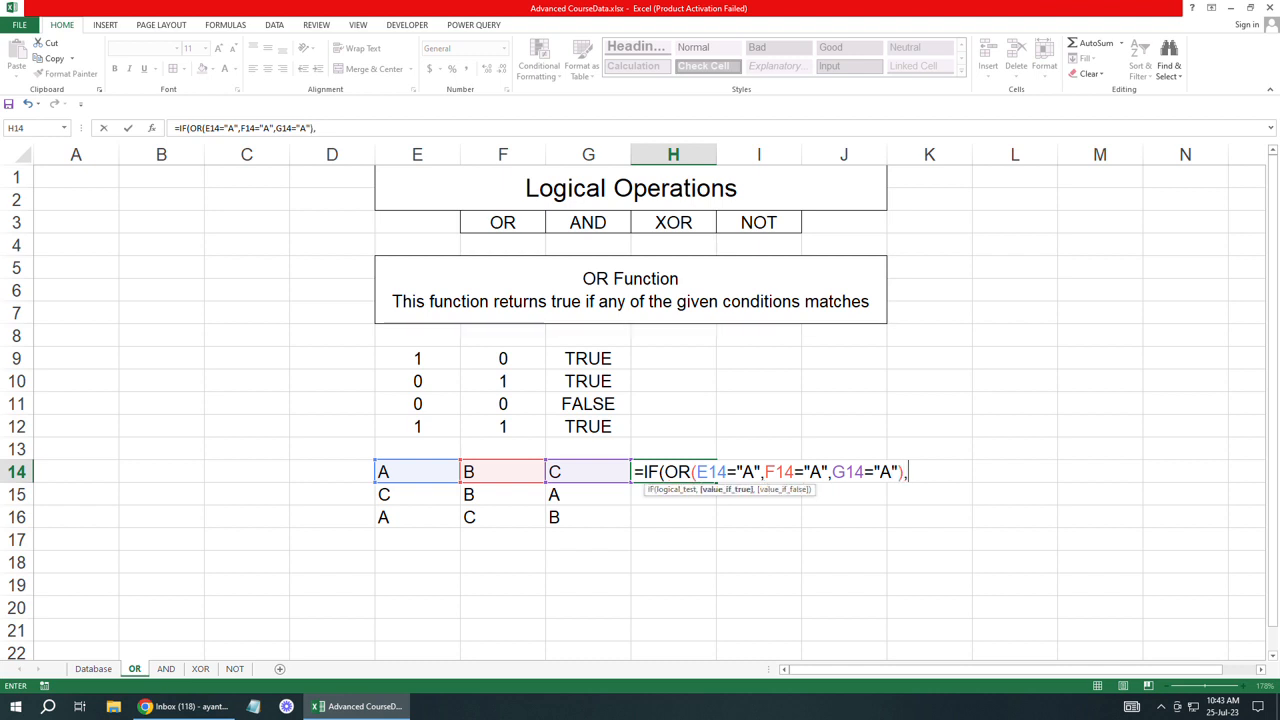
Step: Complete the IF formula in H14 with "A is found" as the true result and "No A is there" as the false result
{"action": "type", "text": "\"A is"}
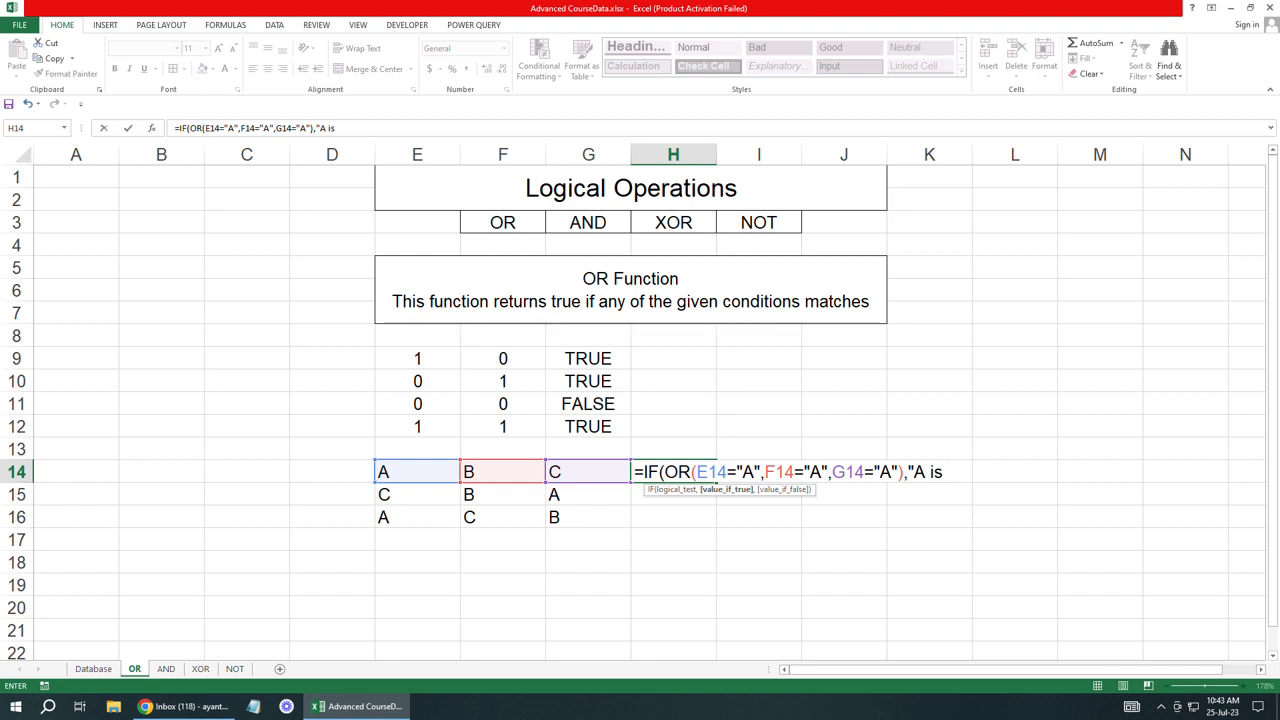
{"action": "type", "text": " found\",\"No\"A"}
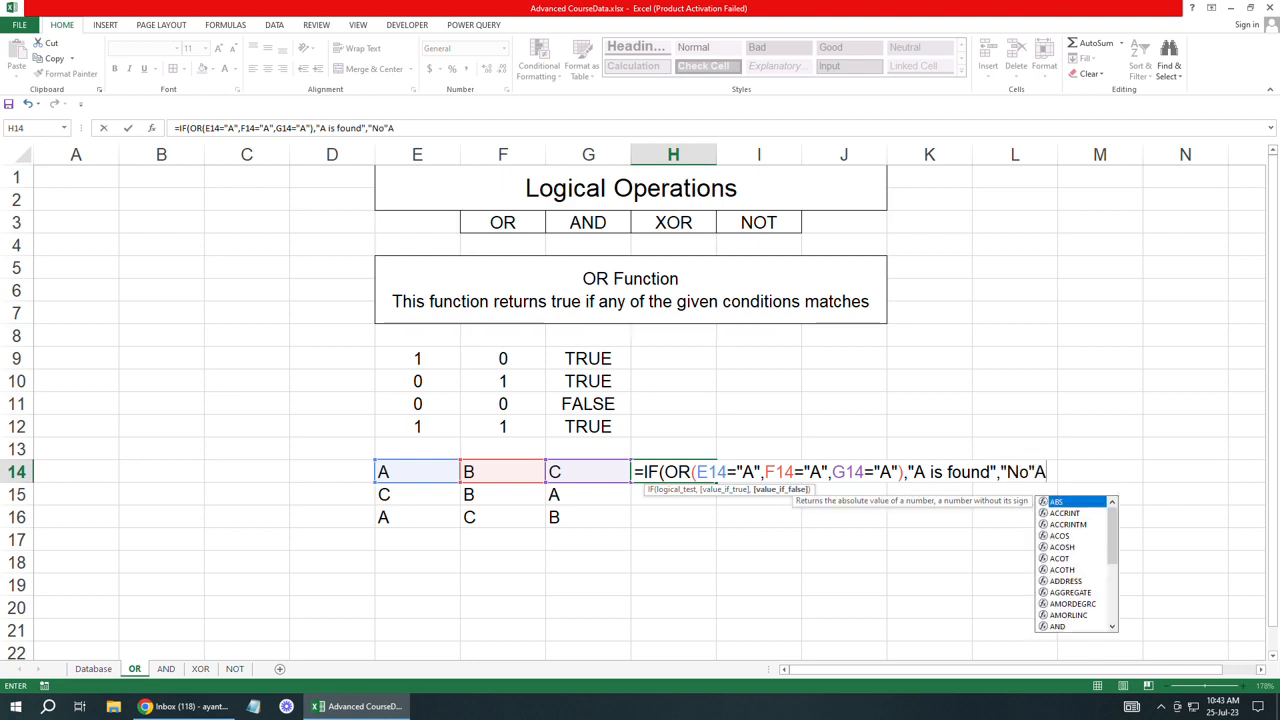
{"action": "key", "text": "BackSpace"}
{"action": "key", "text": "BackSpace"}
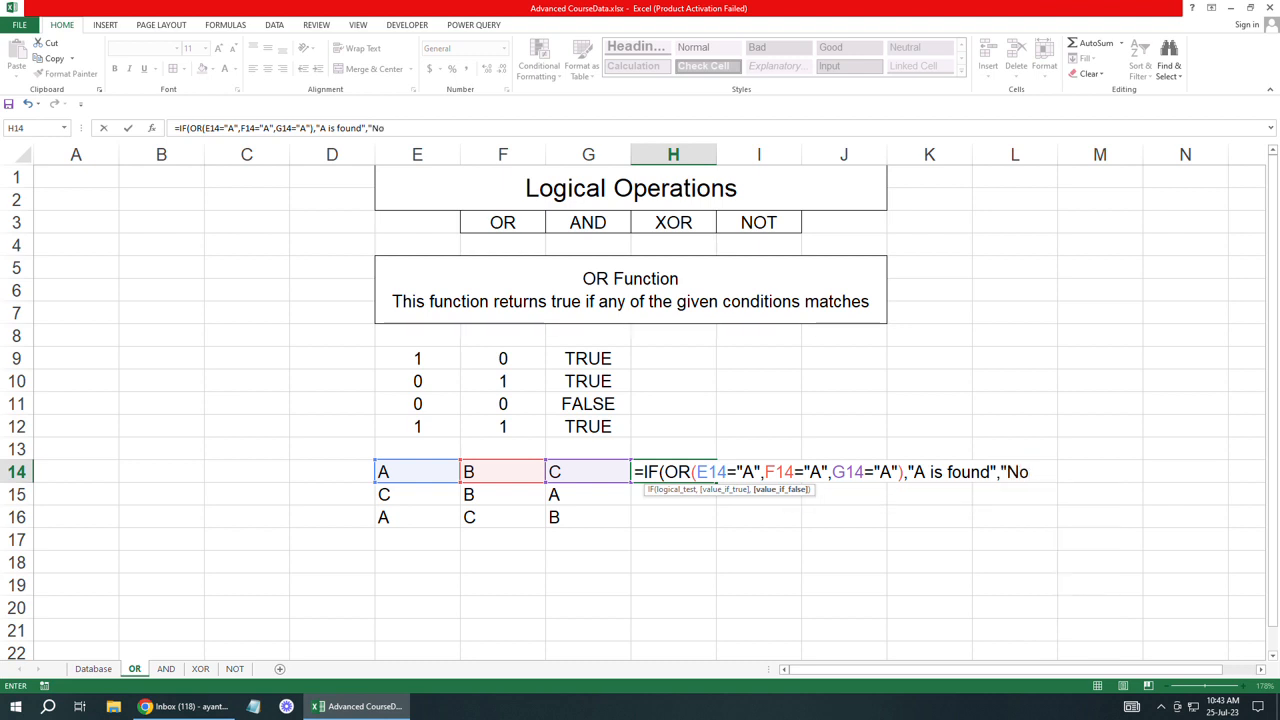
{"action": "type", "text": "A is "}
{"action": "type", "text": "th"}
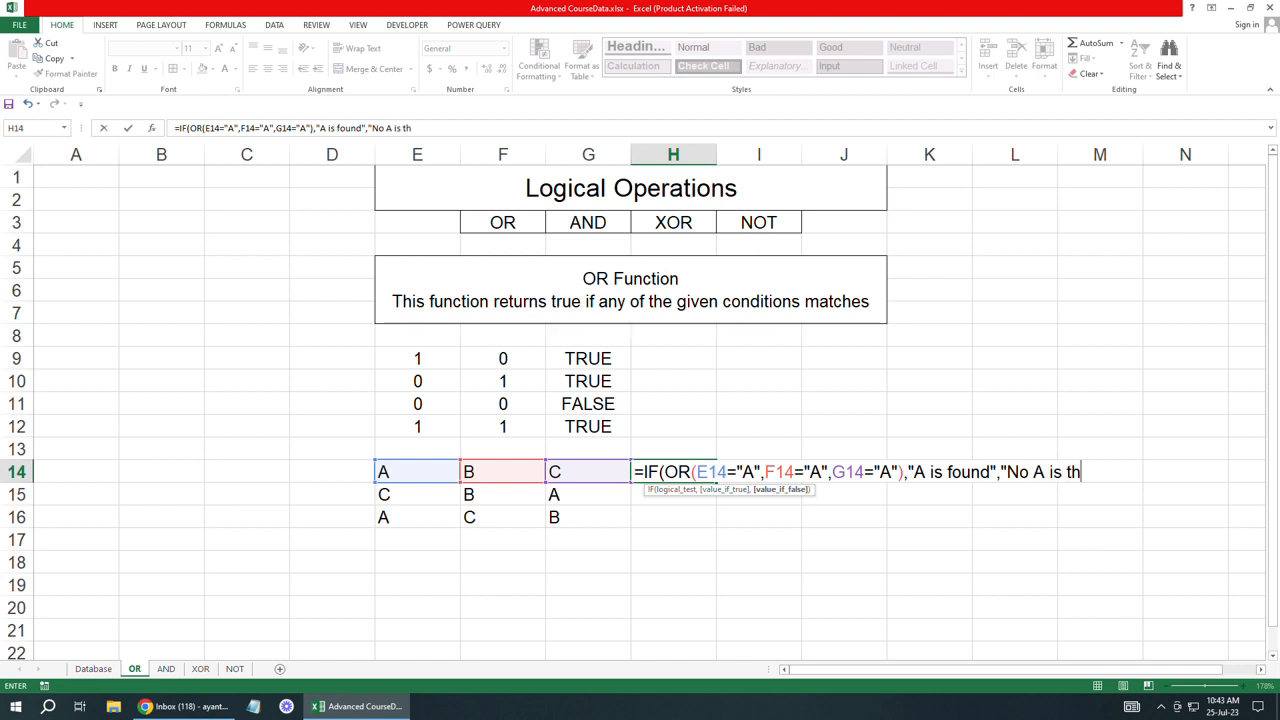
{"action": "type", "text": "ere\")"}
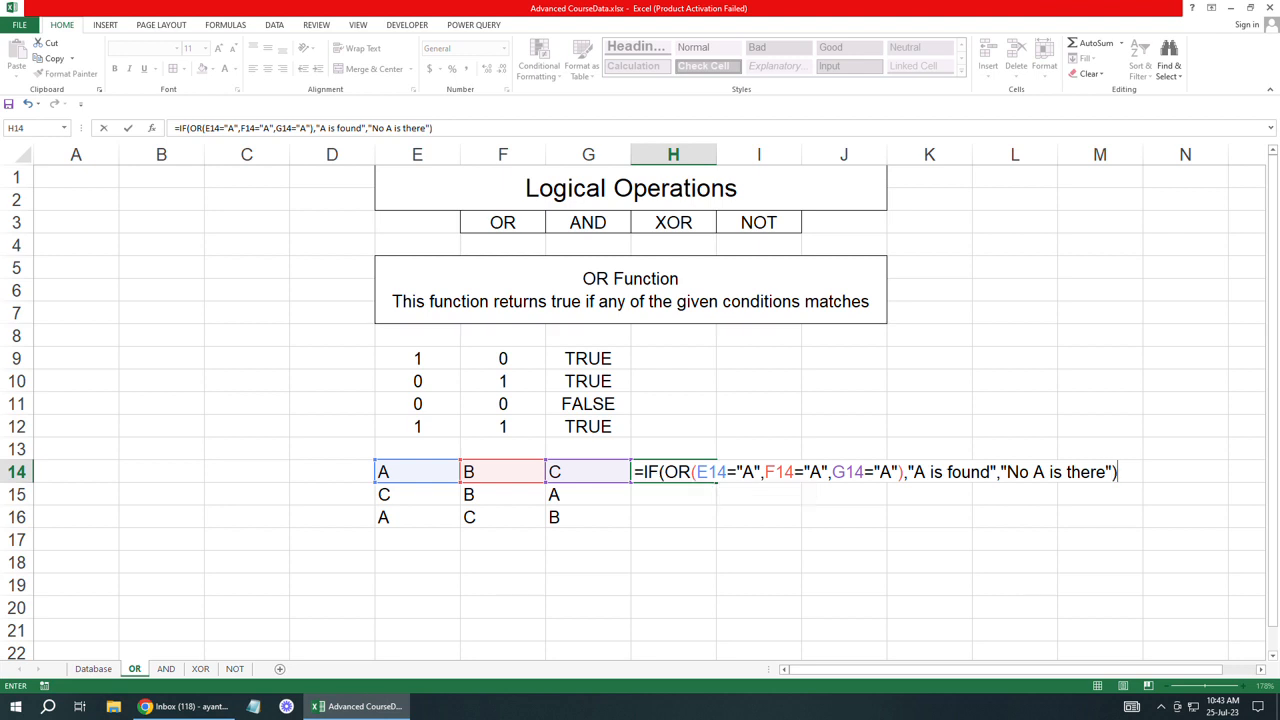
{"action": "key", "text": "Return"}
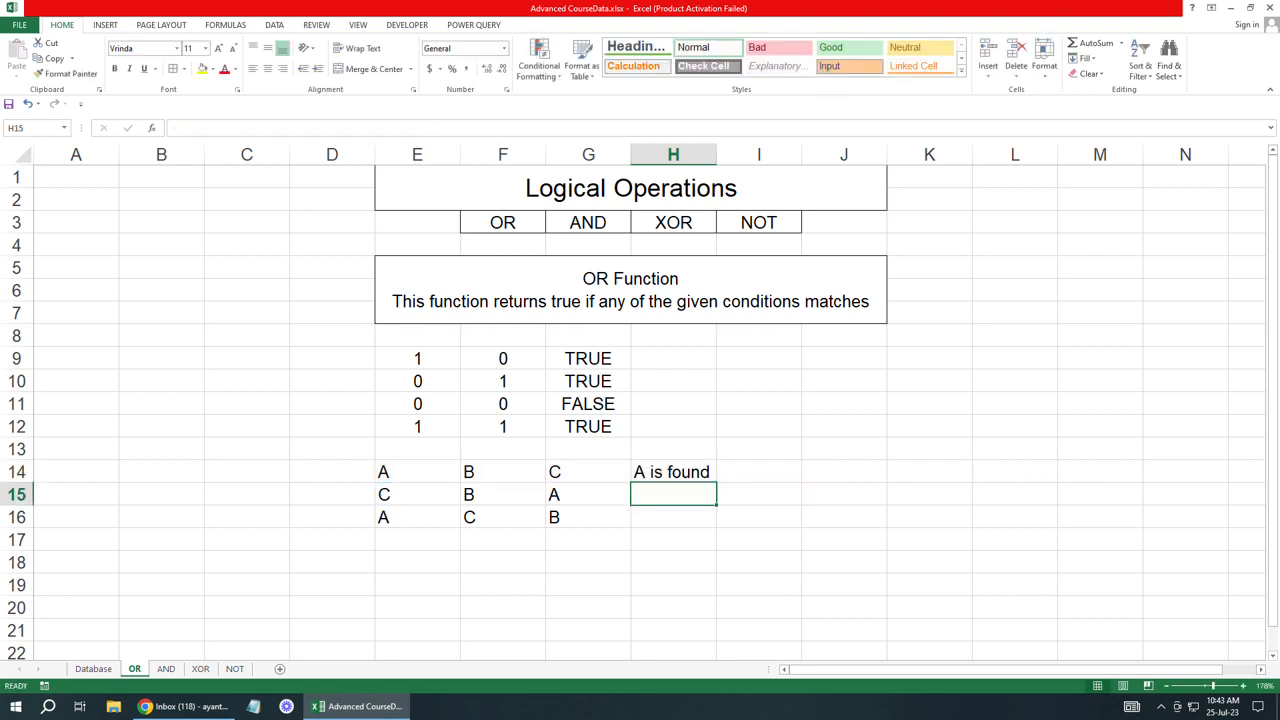
Step: Apply borders to all cells in E14:H16
{"action": "left_click", "coordinate": [673, 472]}
{"action": "left_click_drag", "start_coordinate": [400, 472], "coordinate": [673, 517]}
{"action": "left_click", "coordinate": [172, 68]}
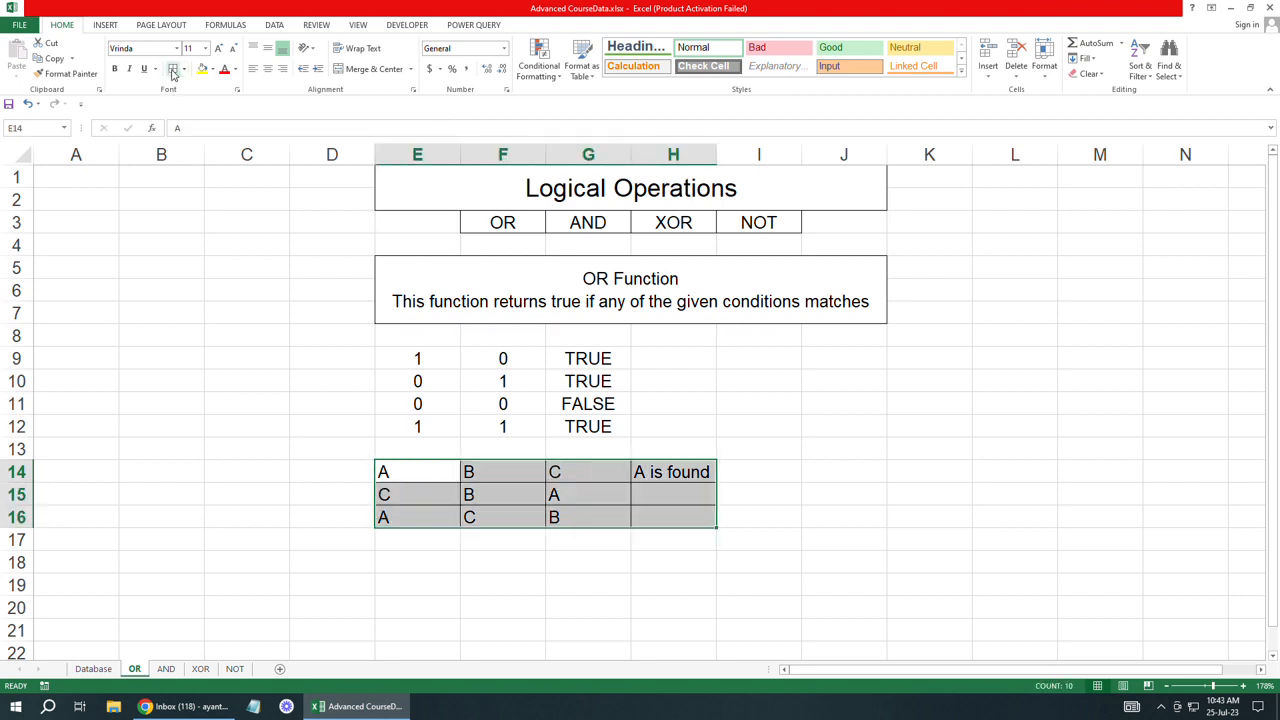
Step: Shade the letter cells E14:G16 with a light gold theme fill colour
{"action": "left_click_drag", "start_coordinate": [400, 472], "coordinate": [590, 518]}
{"action": "left_click", "coordinate": [212, 69]}
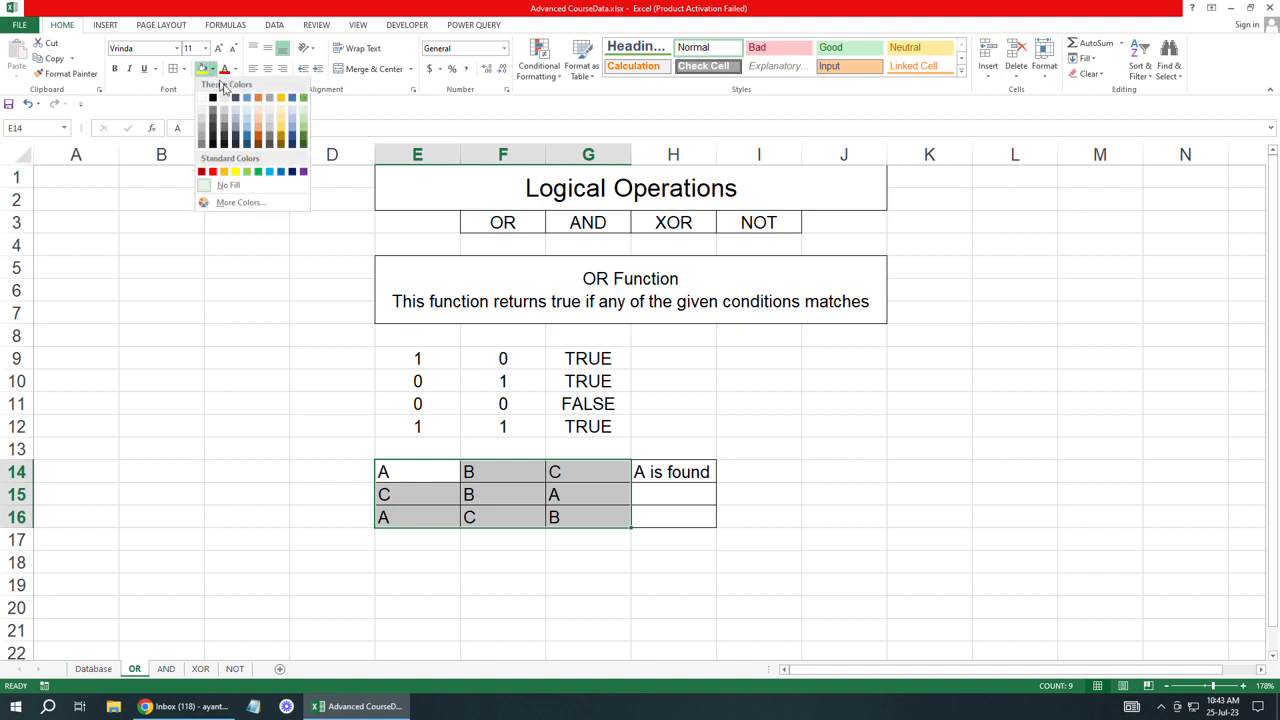
{"action": "left_click", "coordinate": [280, 109]}
Step: Copy the IF/OR formula from H14 down through H16
{"action": "left_click", "coordinate": [673, 495]}
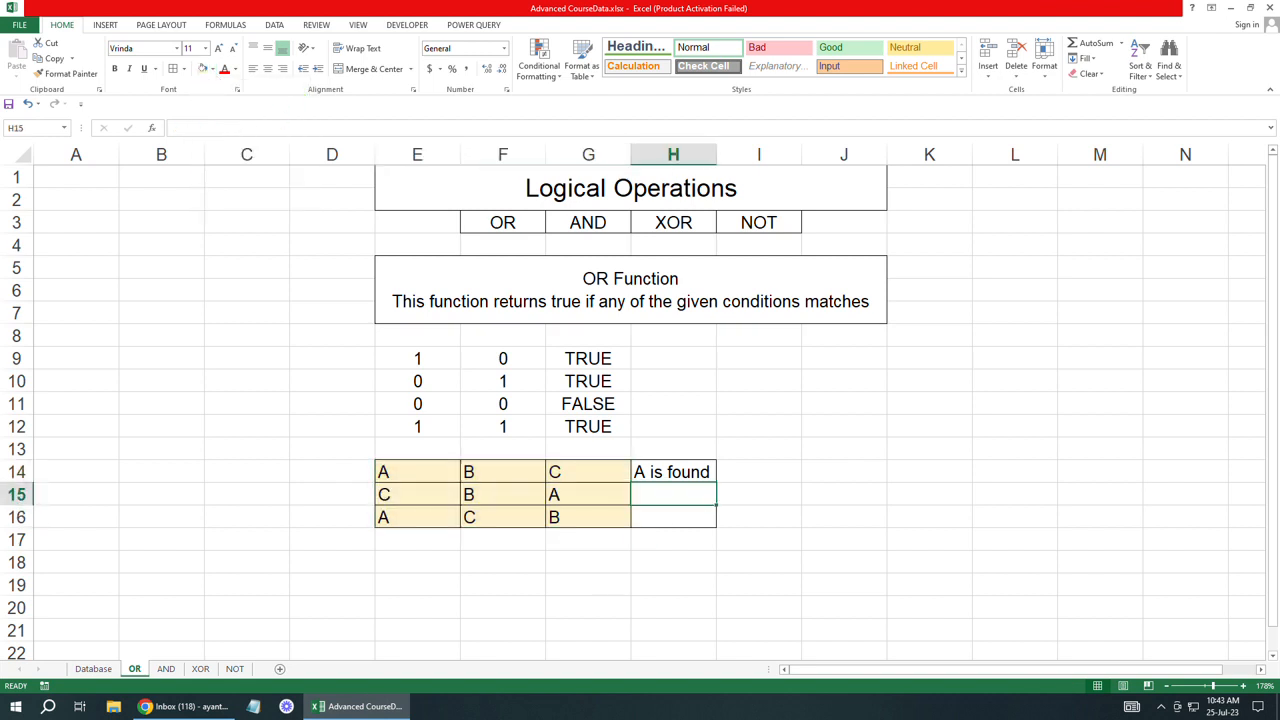
{"action": "left_click", "coordinate": [673, 472]}
{"action": "left_click_drag", "start_coordinate": [716, 483], "coordinate": [714, 527]}
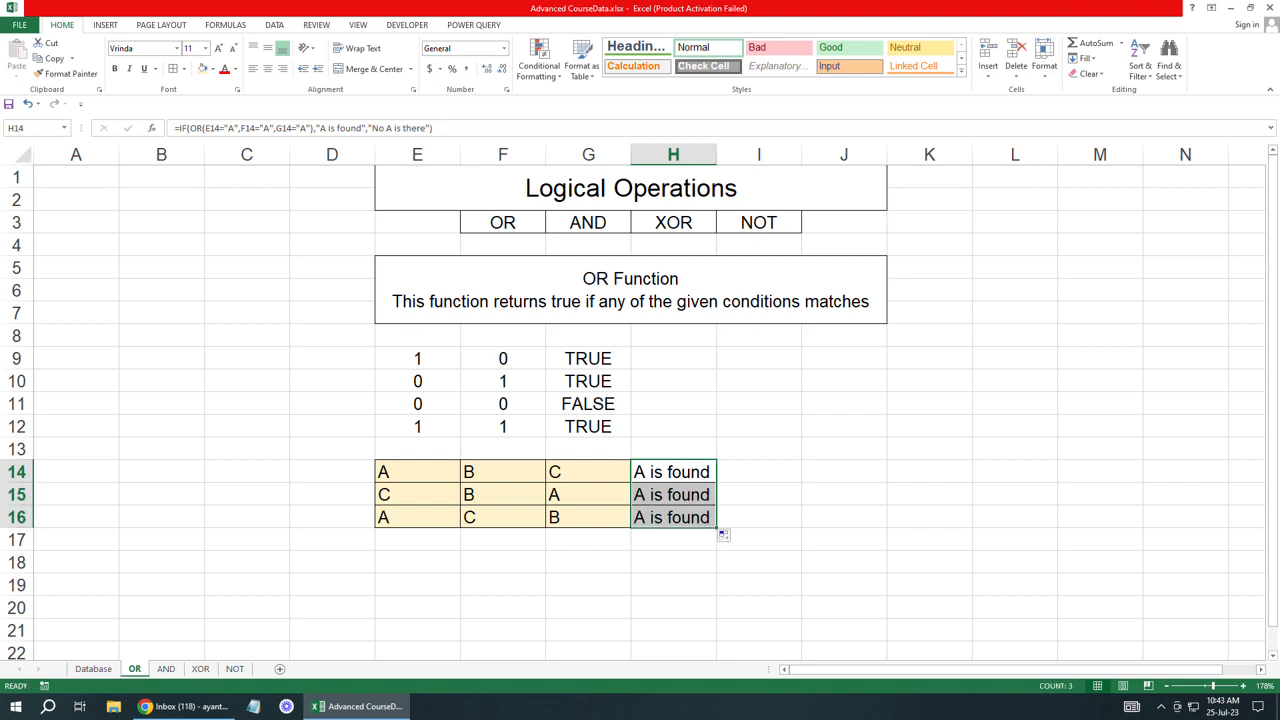
Step: Change cell G15 to C and autofit the width of column H to its result text
{"action": "left_click", "coordinate": [588, 495]}
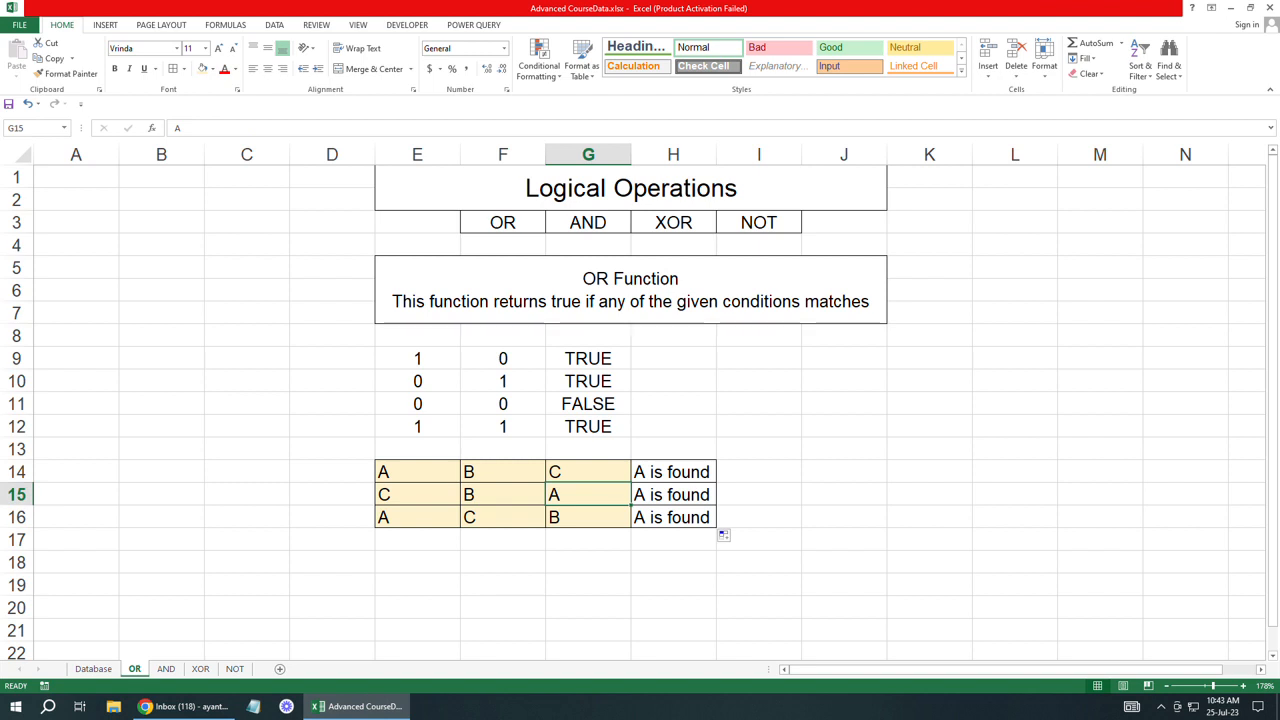
{"action": "type", "text": "C"}
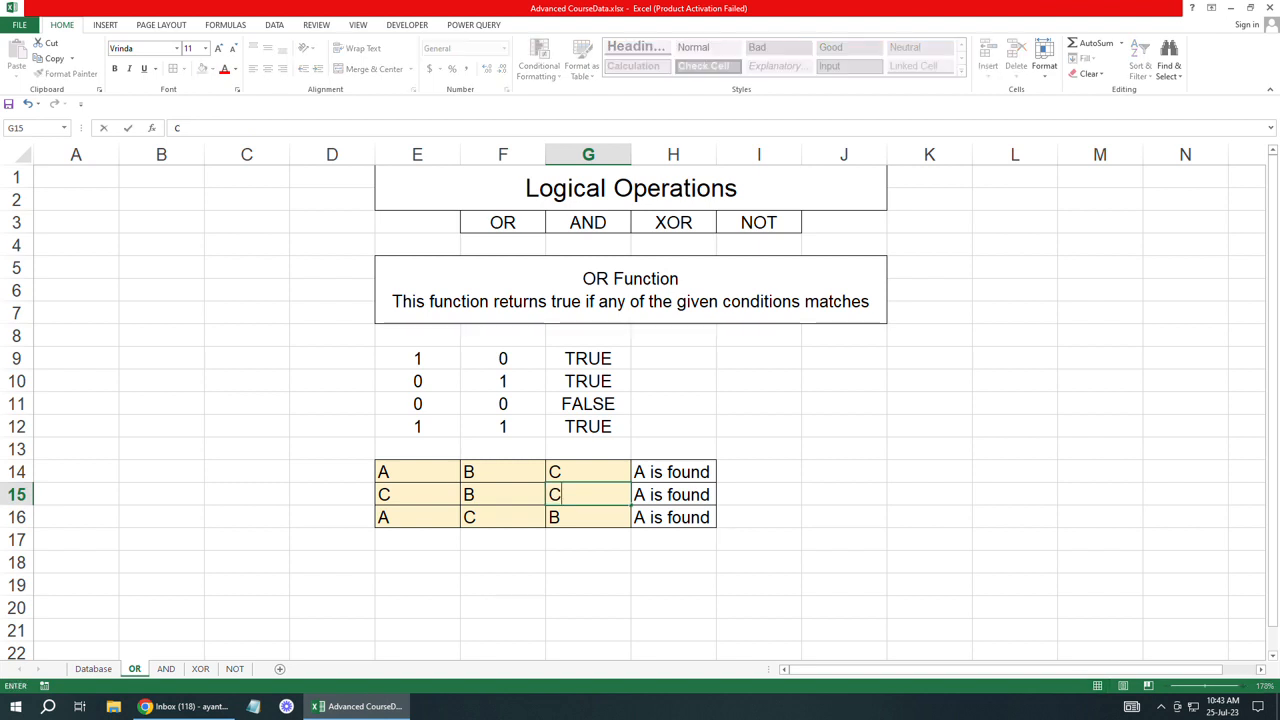
{"action": "left_click", "coordinate": [588, 562]}
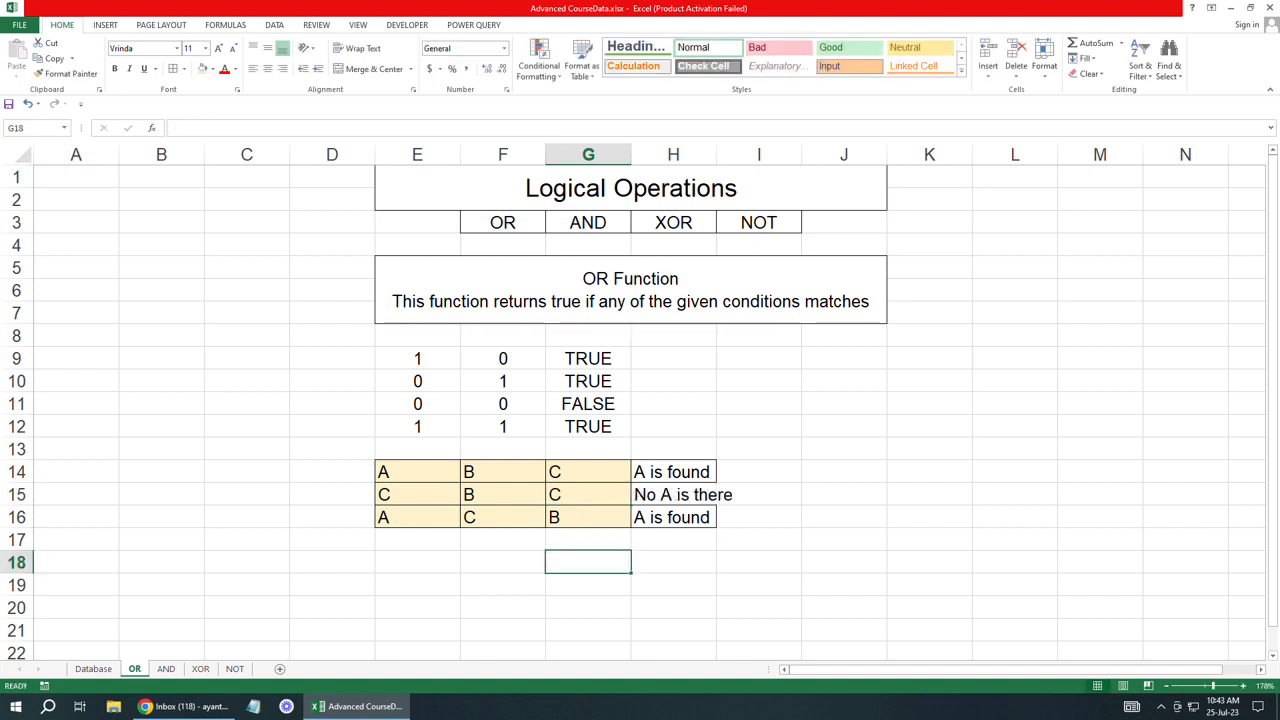
{"action": "double_click", "coordinate": [716, 155]}
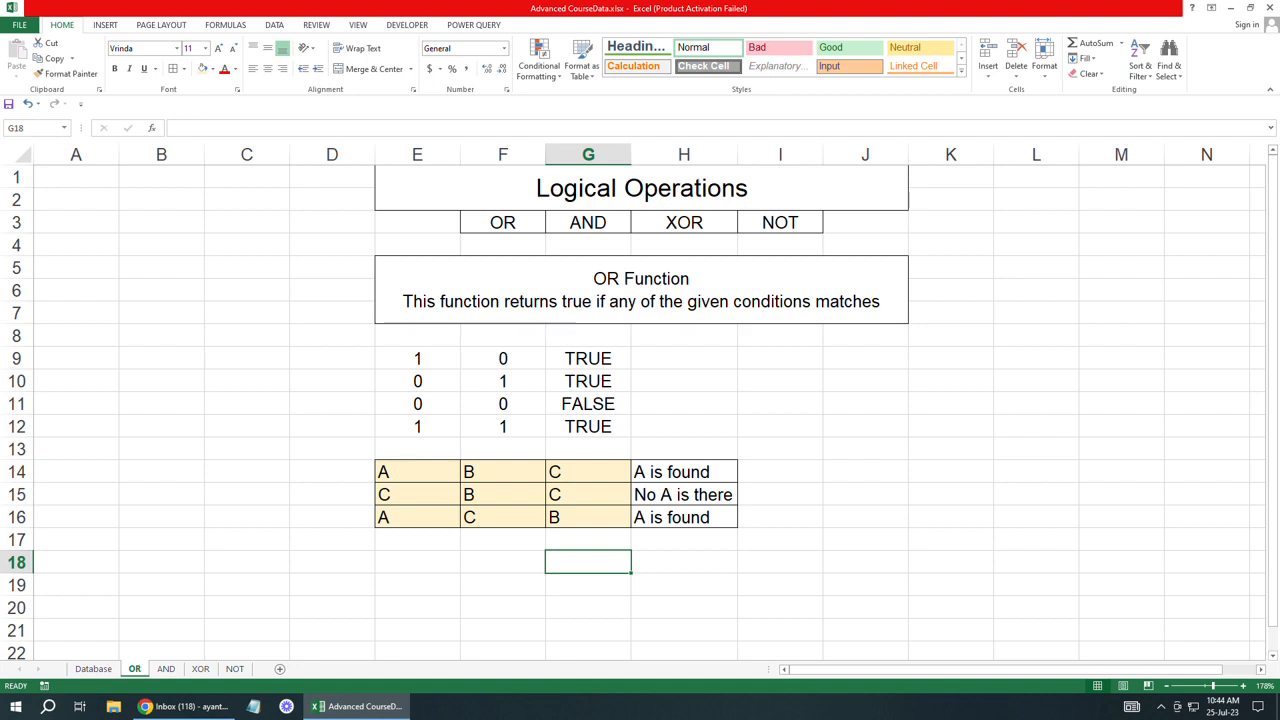
Step: Change cell E16 to B and cell G16 to A in the letter table
{"action": "left_click", "coordinate": [417, 517]}
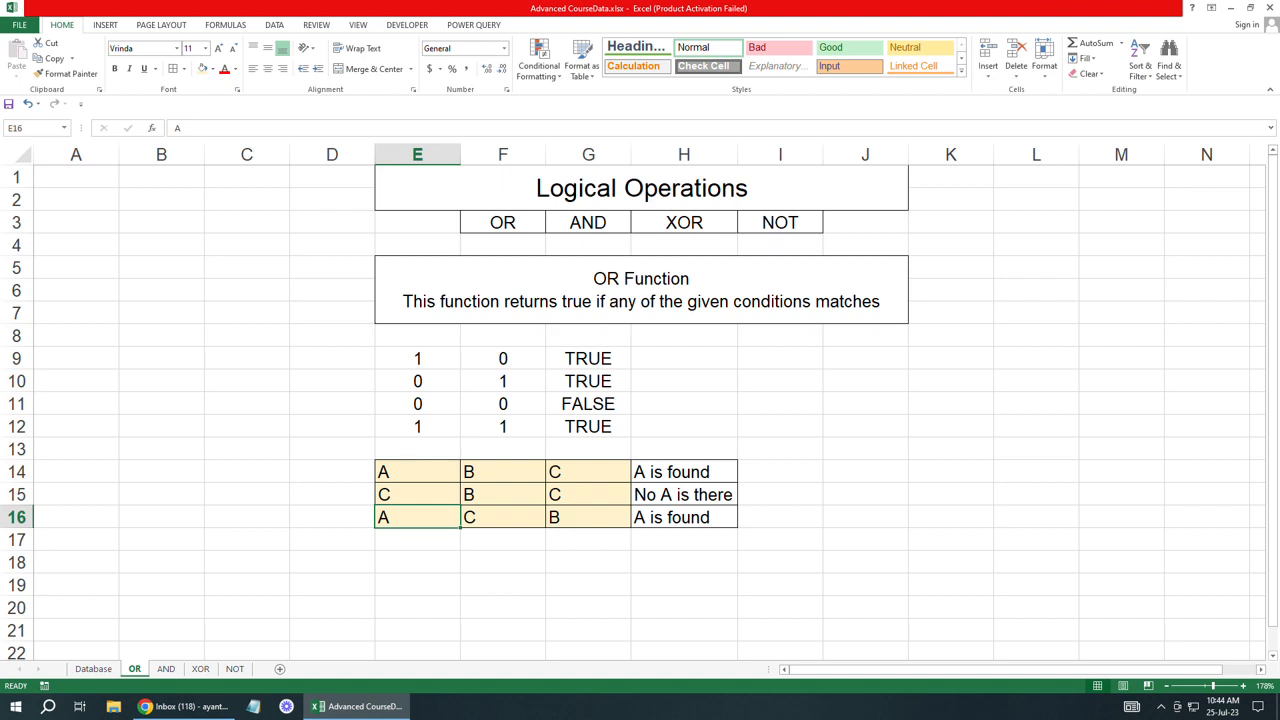
{"action": "type", "text": "B"}
{"action": "left_click", "coordinate": [588, 585]}
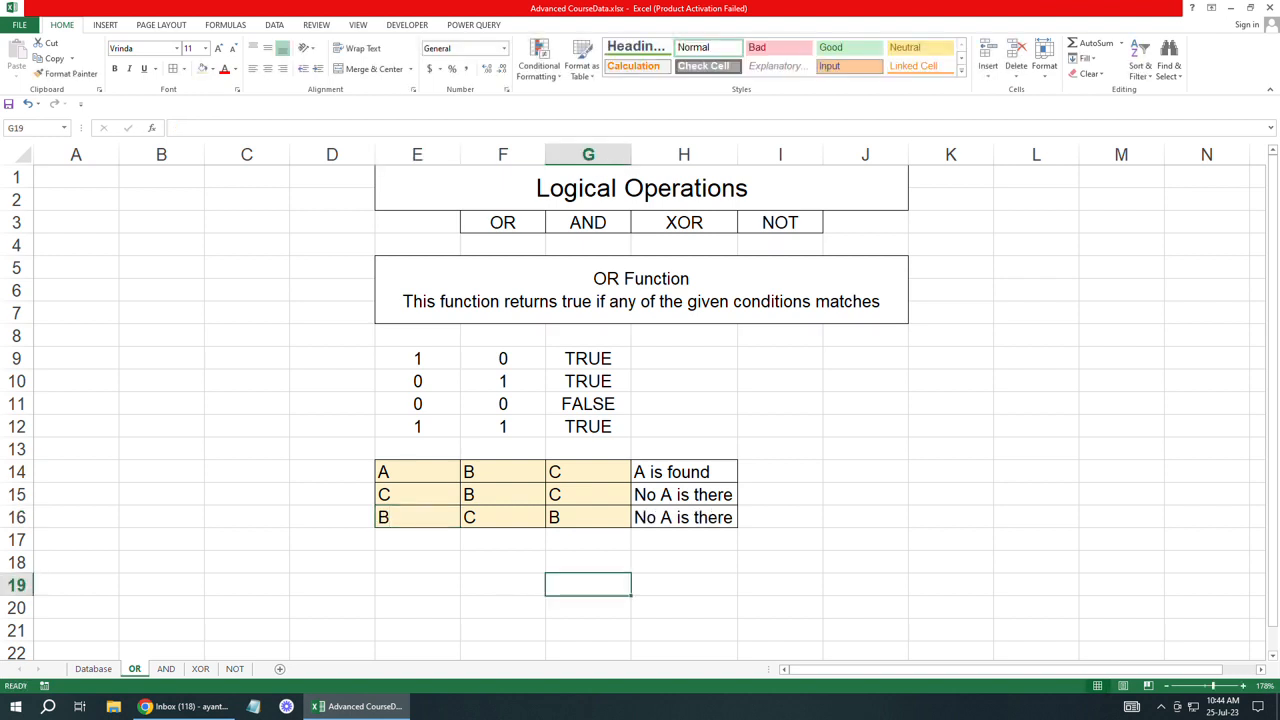
{"action": "left_click", "coordinate": [588, 517]}
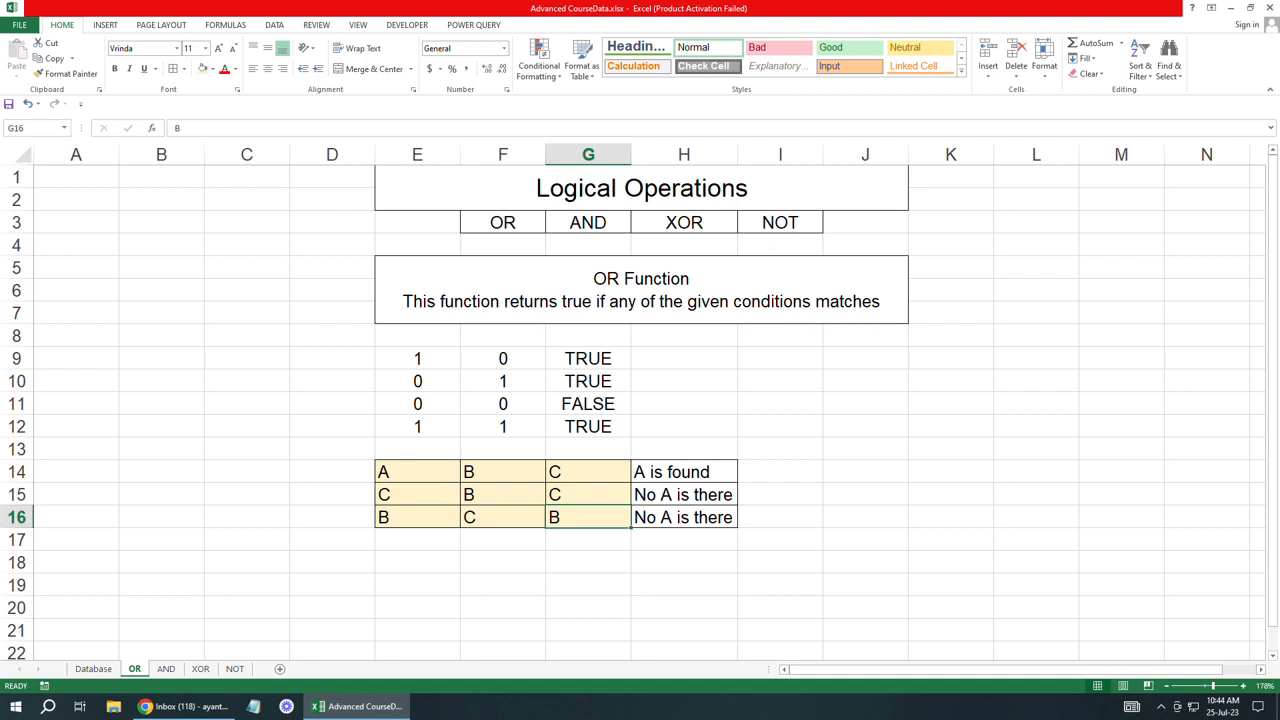
{"action": "type", "text": "A"}
{"action": "left_click", "coordinate": [588, 585]}
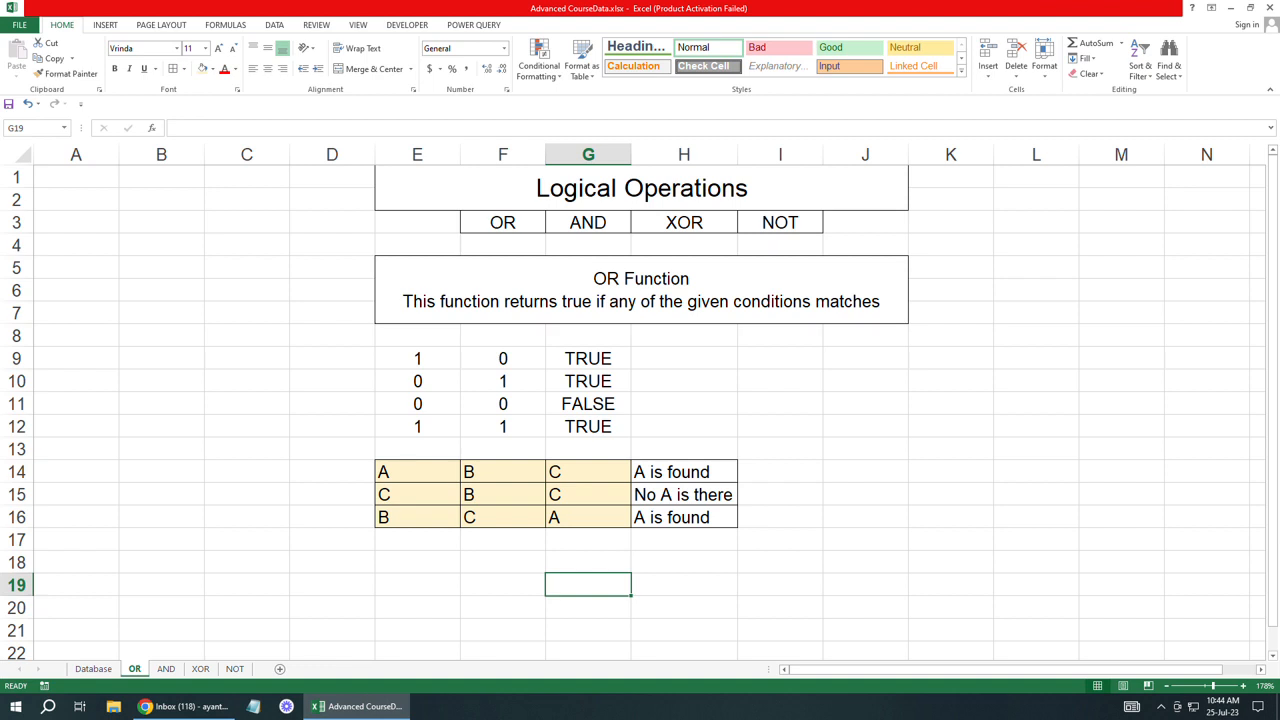
Step: Examine the IF/OR formula in H14, looking at its OR conditions and its true and false result texts
{"action": "double_click", "coordinate": [680, 472]}
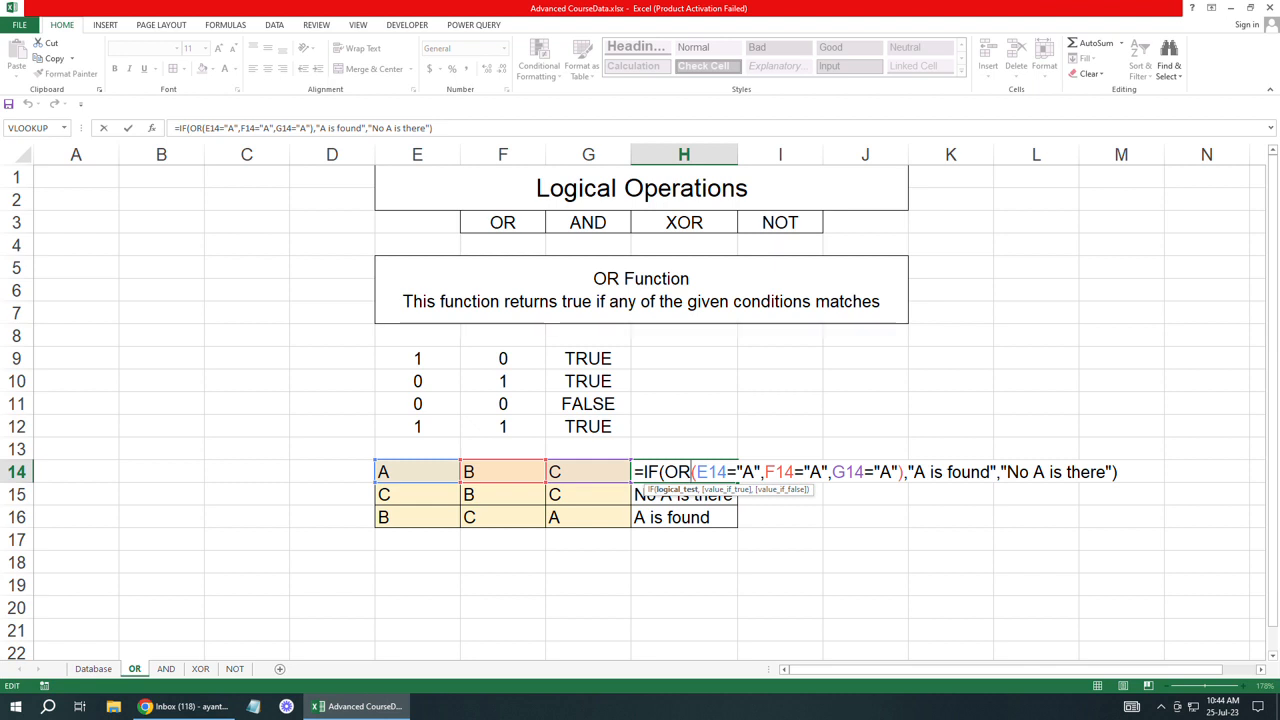
{"action": "left_click_drag", "start_coordinate": [914, 472], "coordinate": [990, 472]}
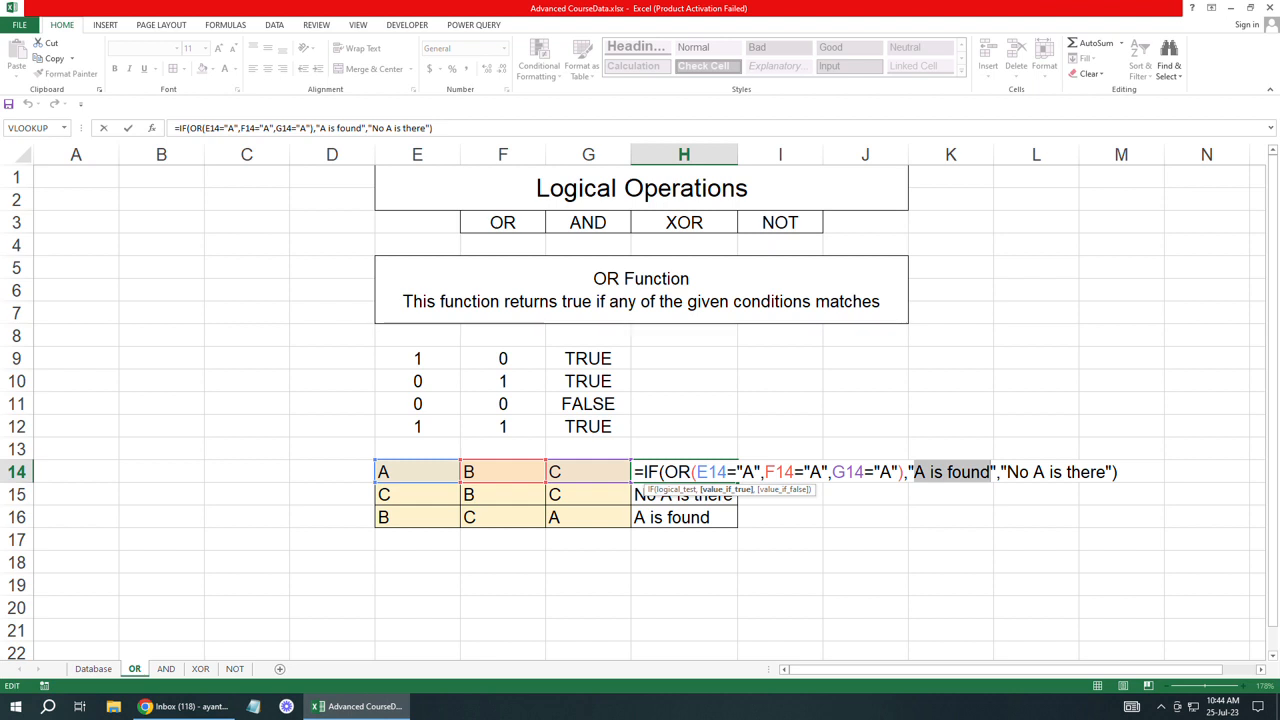
{"action": "left_click_drag", "start_coordinate": [1006, 472], "coordinate": [1106, 472]}
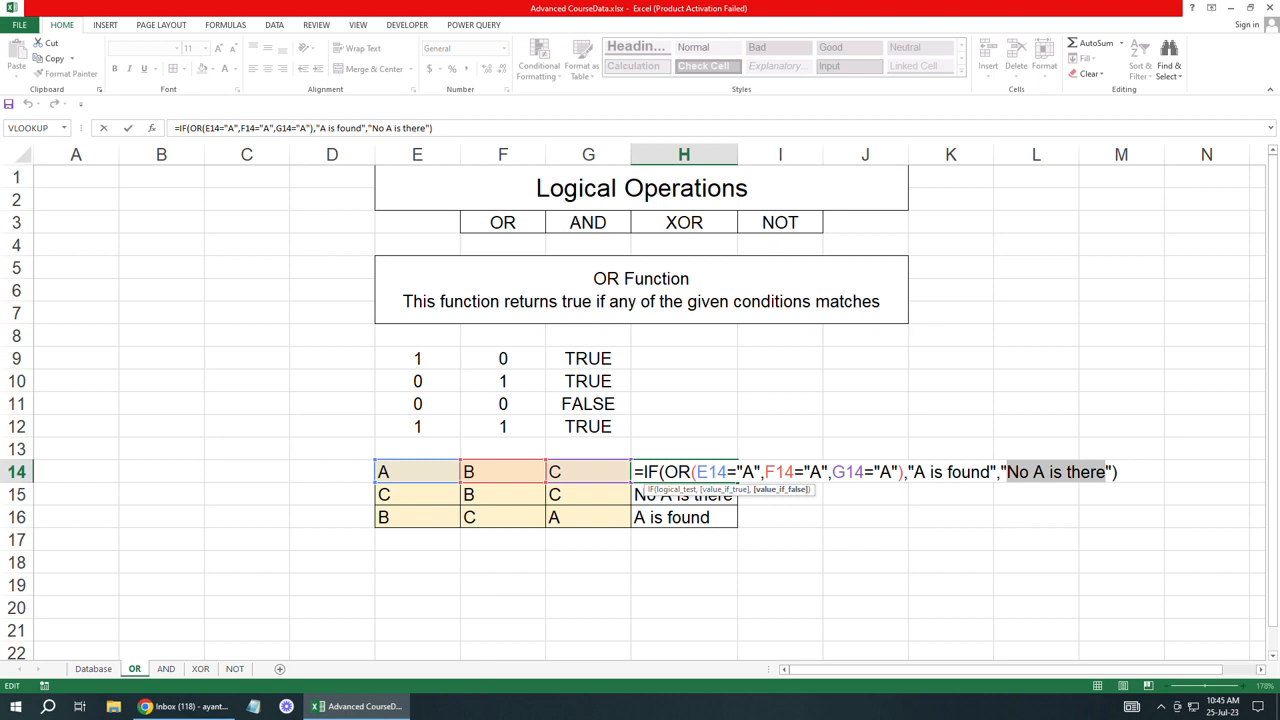
{"action": "key", "text": "Return"}
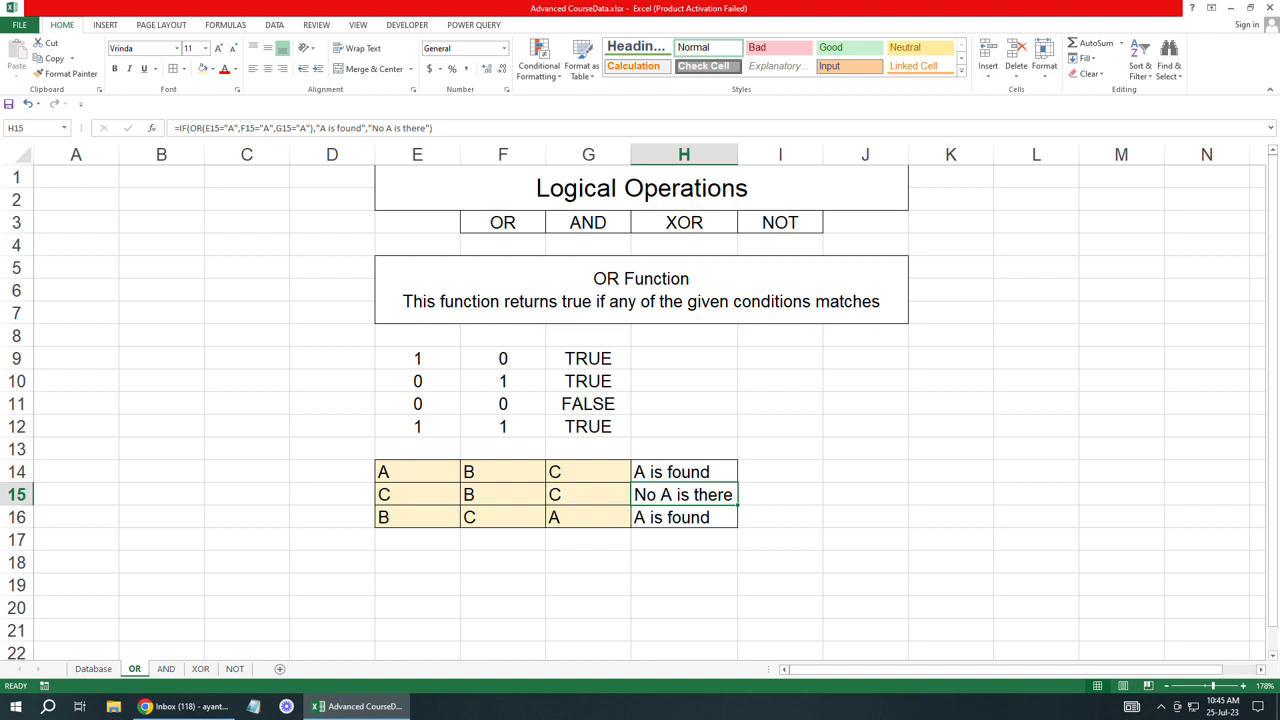
{"action": "double_click", "coordinate": [697, 472]}
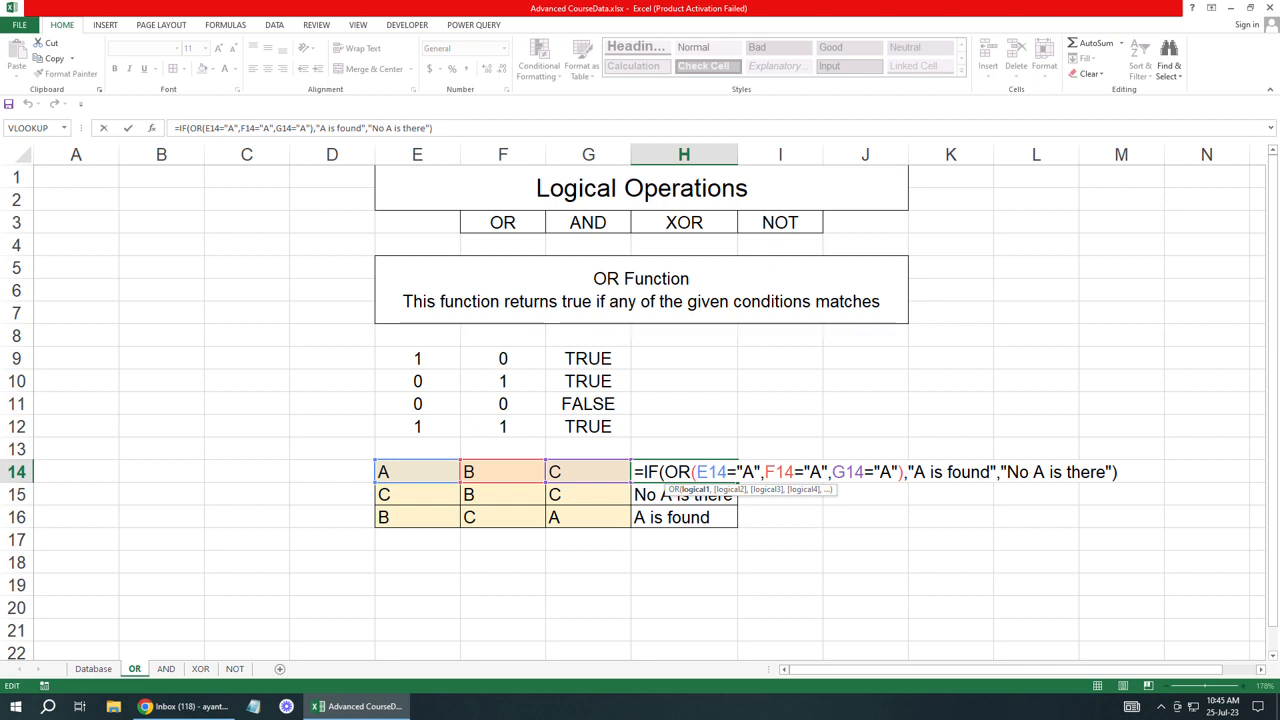
{"action": "left_click_drag", "start_coordinate": [914, 472], "coordinate": [990, 472]}
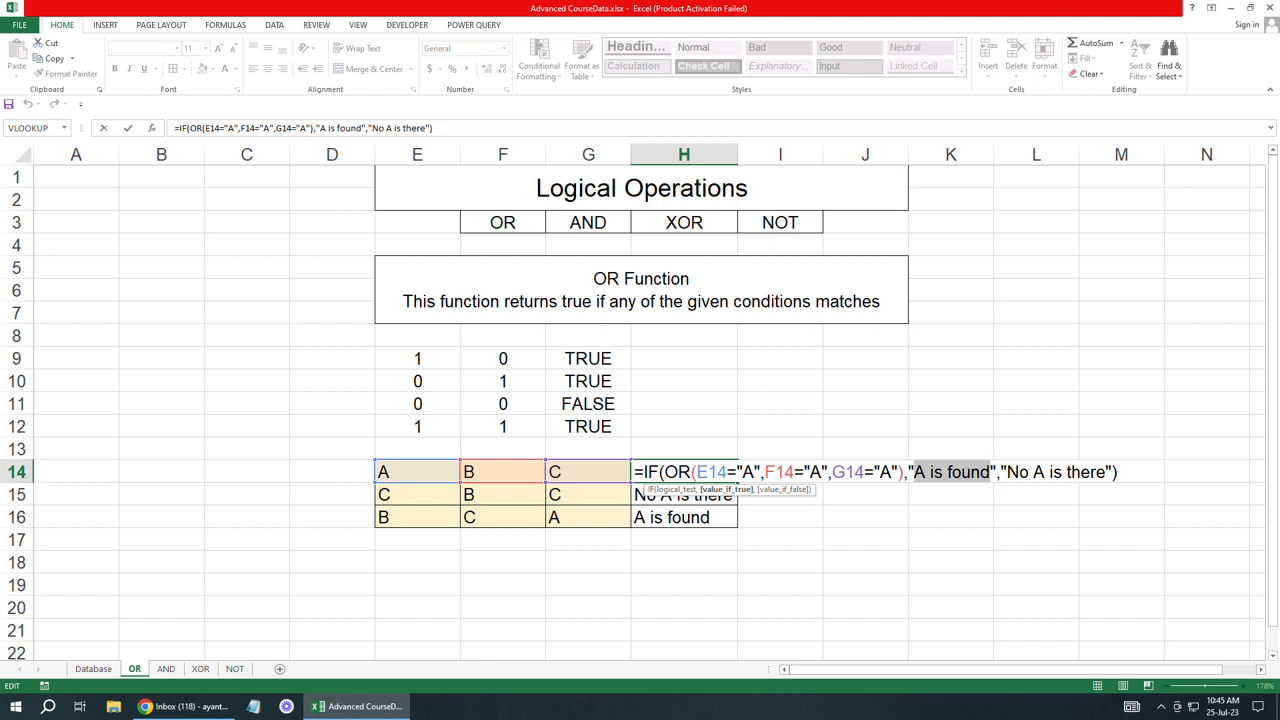
{"action": "key", "text": "Right"}
{"action": "left_click_drag", "start_coordinate": [1007, 472], "coordinate": [1106, 472]}
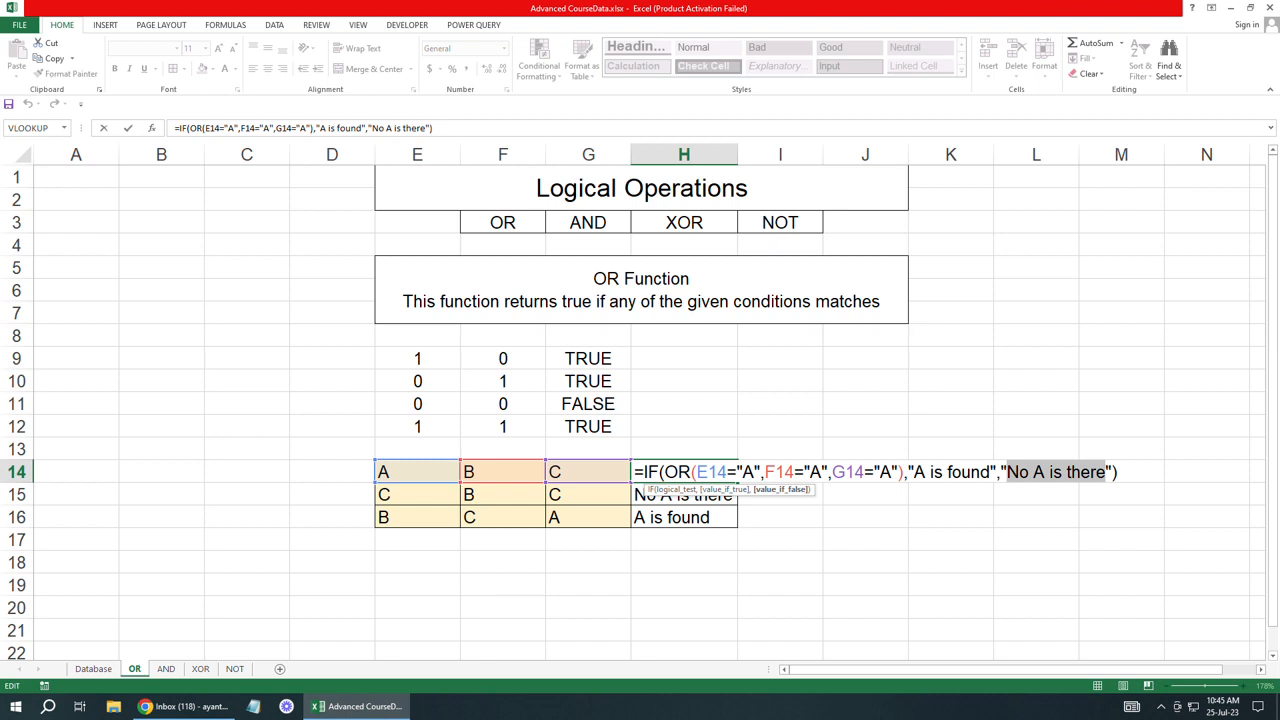
{"action": "key", "text": "Return"}
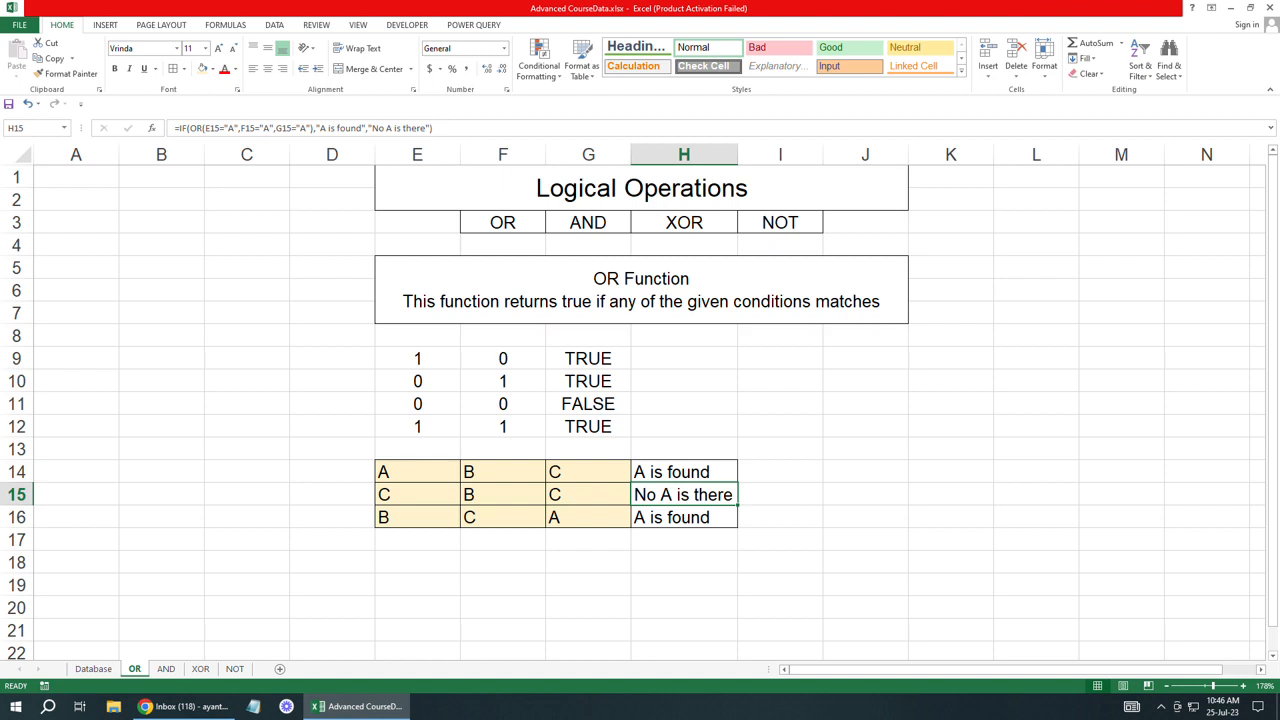
{"action": "left_click", "coordinate": [684, 426]}
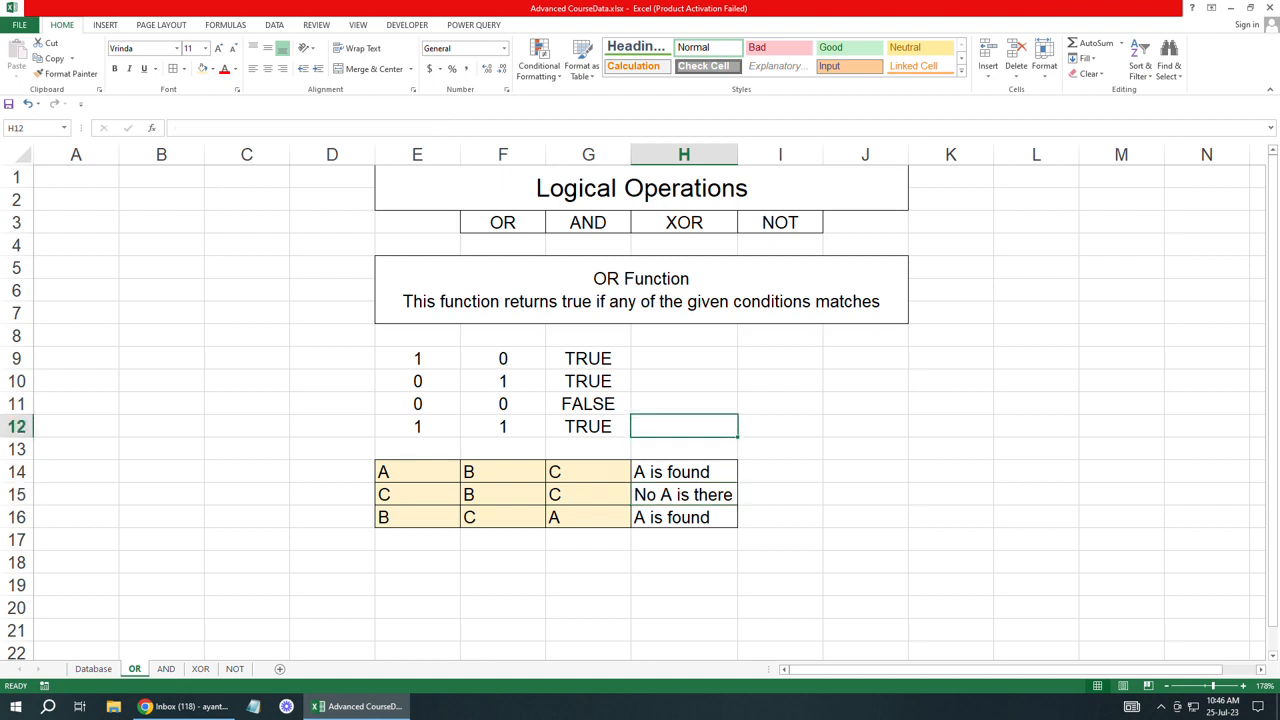
Step: On the AND sheet, enter 1 in D10 and 0 in E10 as the first input row
{"action": "left_click", "coordinate": [166, 669]}
{"action": "left_click", "coordinate": [453, 433]}
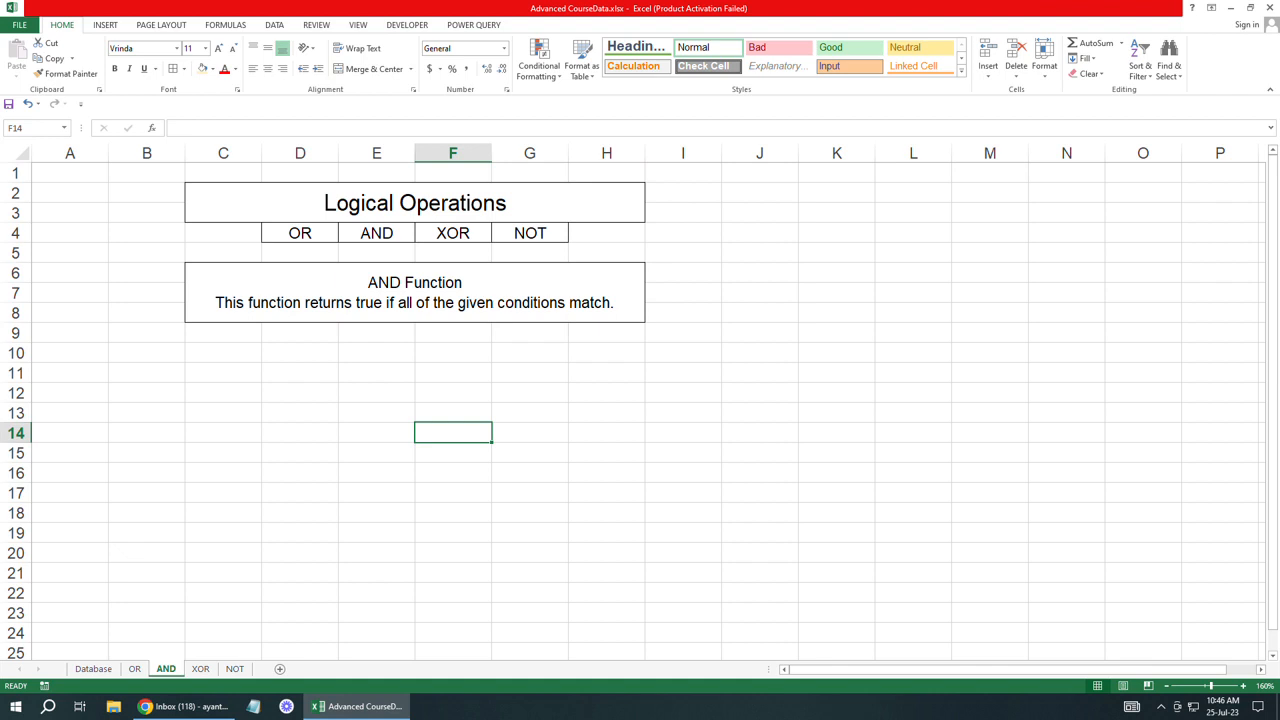
{"action": "left_click", "coordinate": [300, 353]}
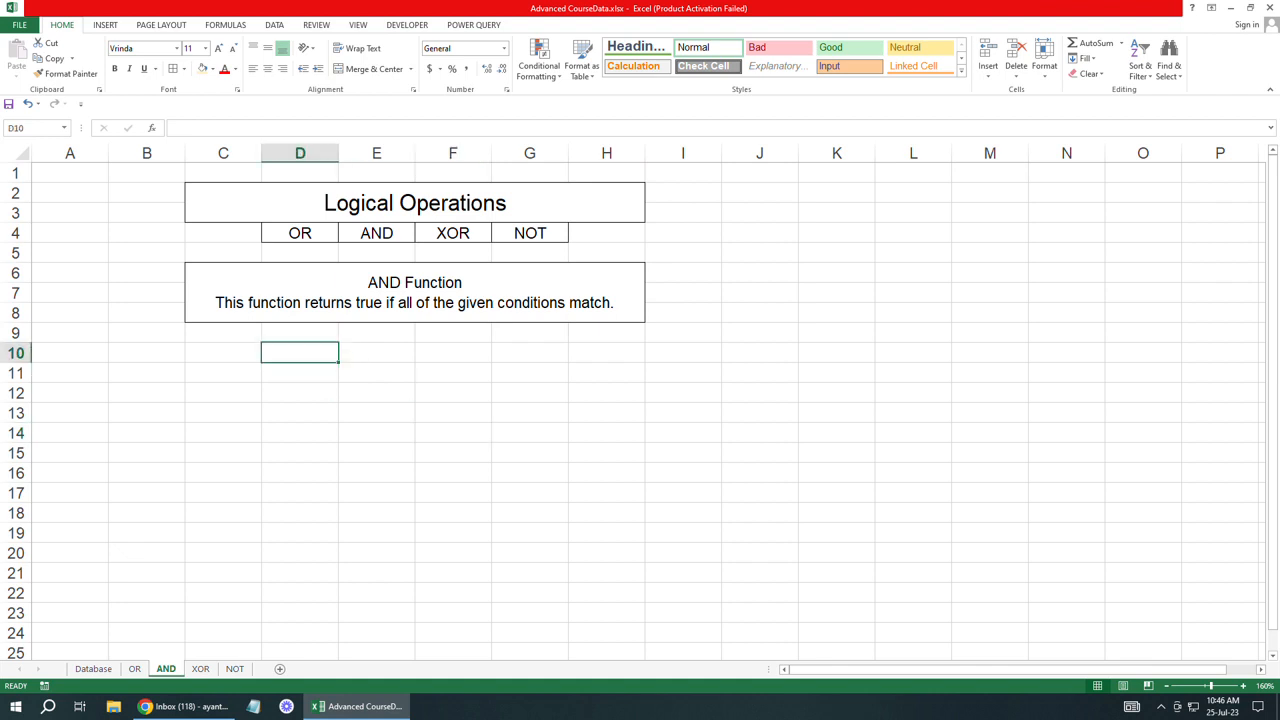
{"action": "type", "text": "1"}
{"action": "key", "text": "Tab"}
{"action": "type", "text": "0"}
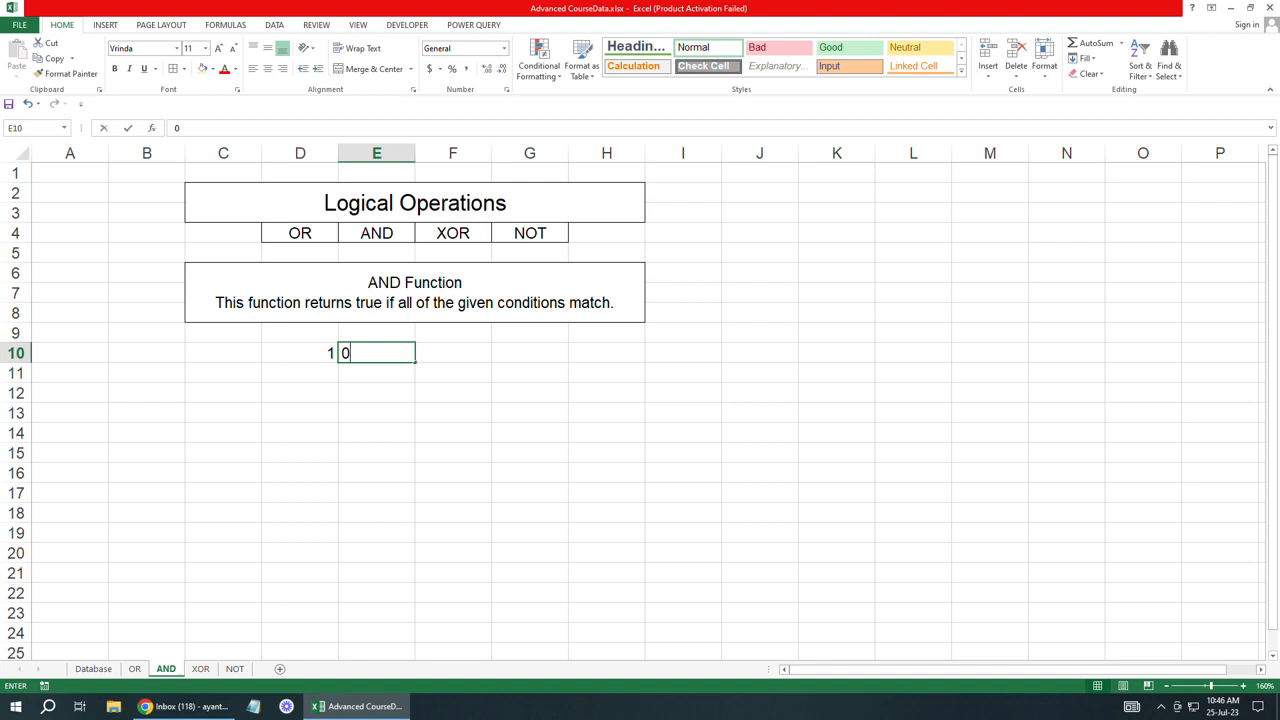
{"action": "key", "text": "Down"}
Step: Enter 0 in D11 and 1 in E11 as the second input row
{"action": "key", "text": "Left"}
{"action": "type", "text": "0"}
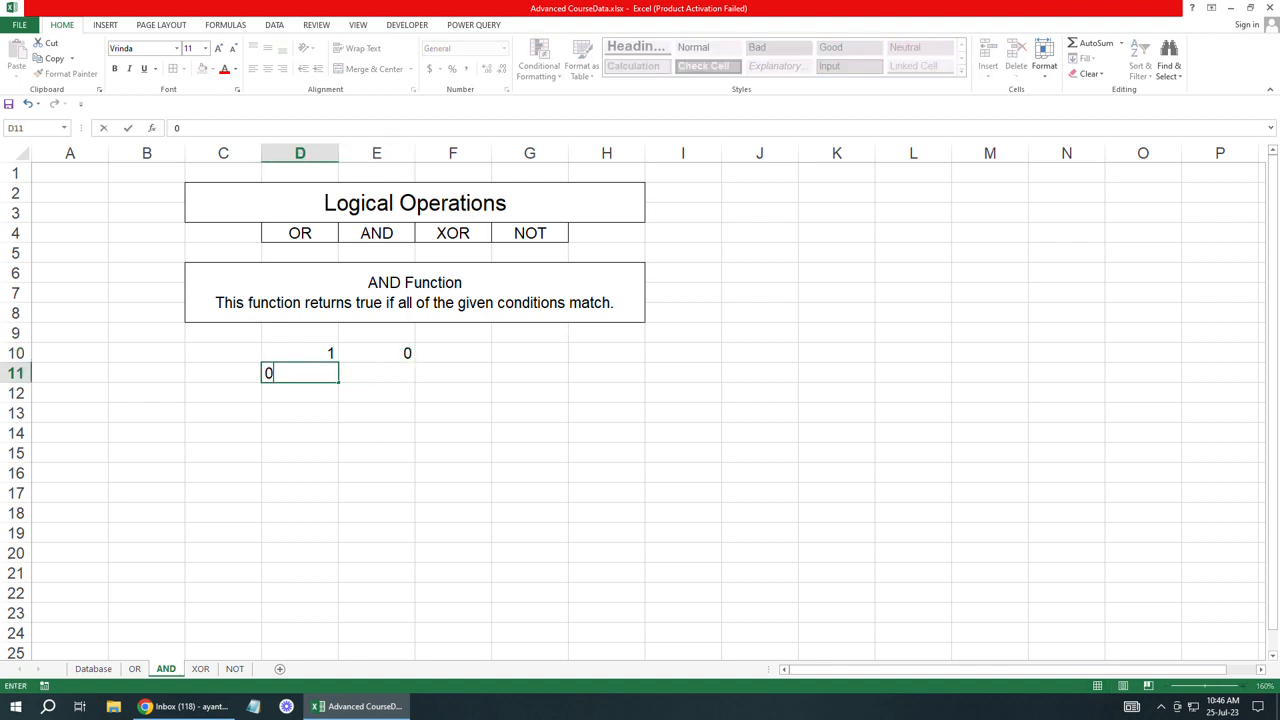
{"action": "key", "text": "Right"}
{"action": "type", "text": "0"}
{"action": "key", "text": "BackSpace"}
{"action": "type", "text": "1"}
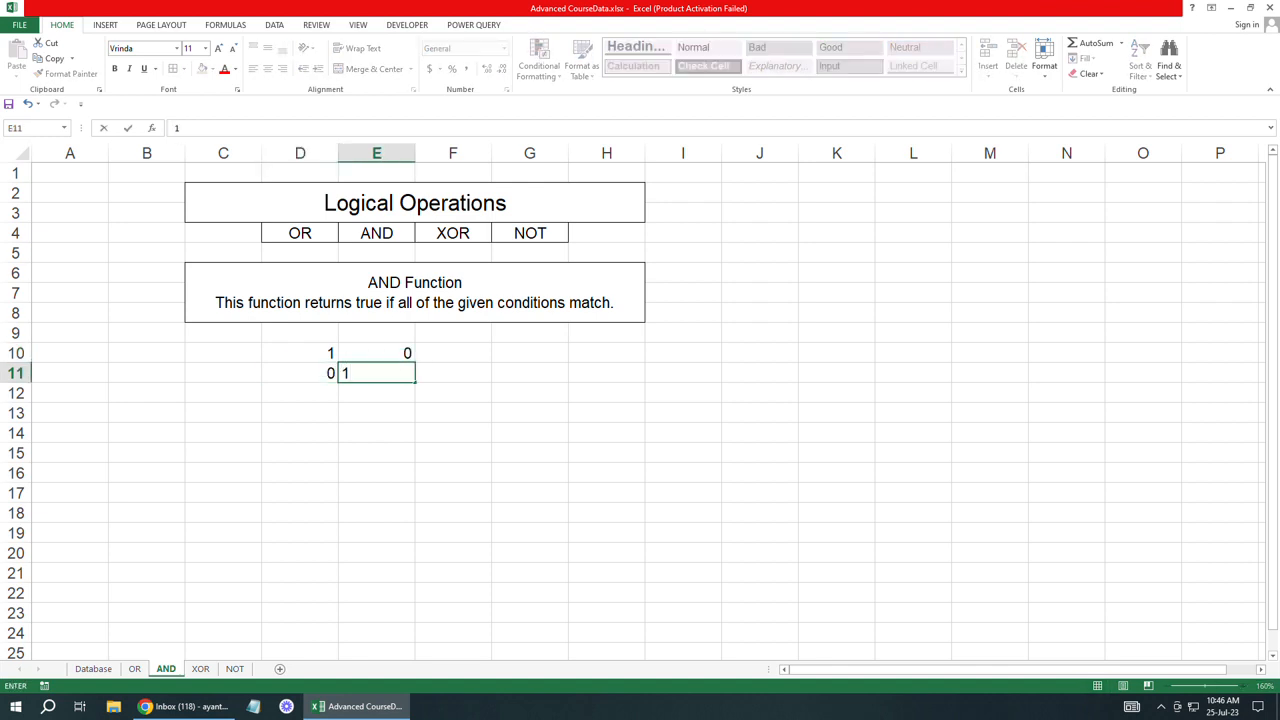
{"action": "key", "text": "Return"}
Step: Enter 0 and 0 in D12:E12, and 1 and 1 in D13:E13
{"action": "type", "text": "0"}
{"action": "key", "text": "Tab"}
{"action": "type", "text": "0"}
{"action": "key", "text": "Return"}
{"action": "type", "text": "1"}
{"action": "key", "text": "Tab"}
{"action": "type", "text": "1"}
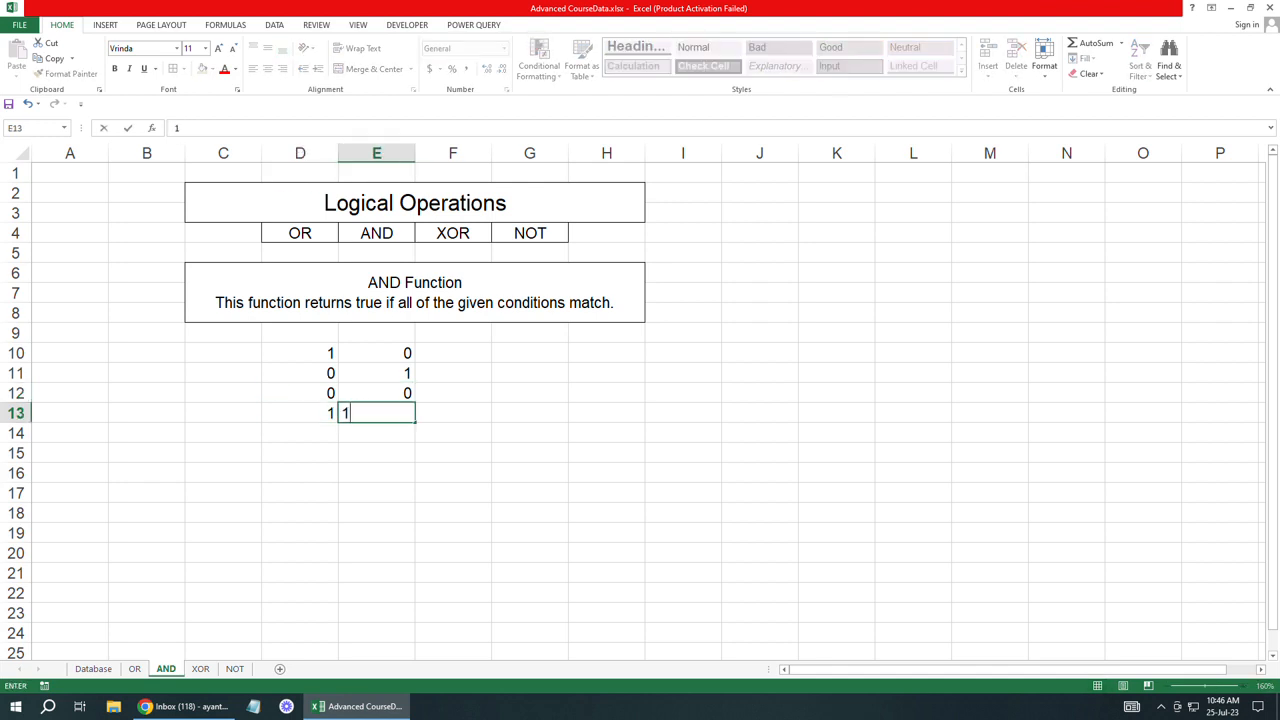
Step: Enter the formula =AND(D10=1,E10=1) in G10
{"action": "left_click", "coordinate": [453, 353]}
{"action": "left_click", "coordinate": [530, 353]}
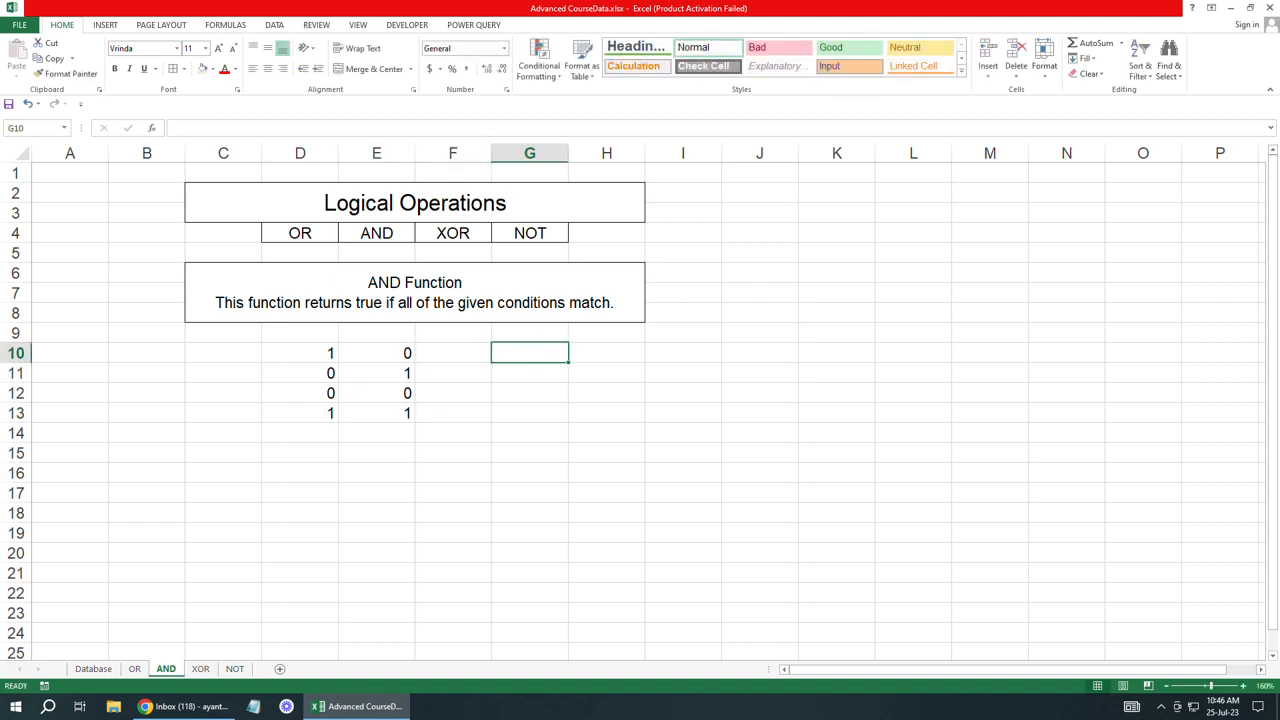
{"action": "type", "text": "=an"}
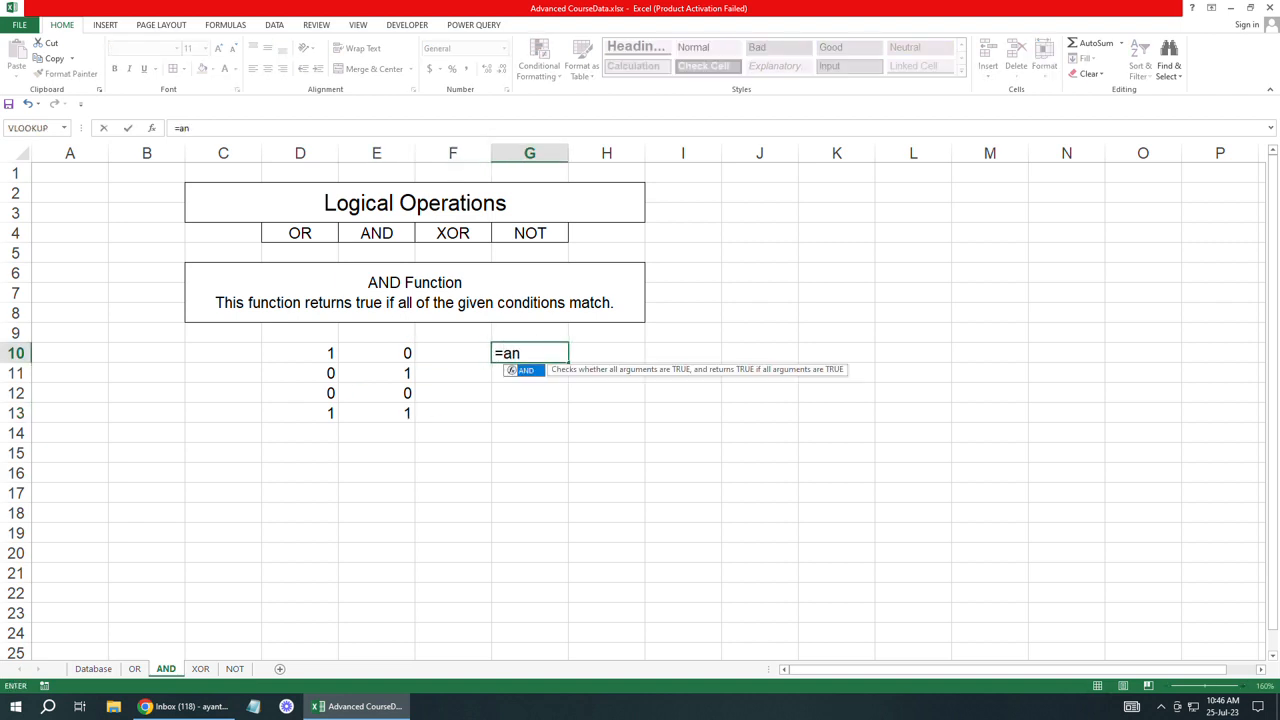
{"action": "key", "text": "Tab"}
{"action": "left_click", "coordinate": [300, 353]}
{"action": "type", "text": "=1,"}
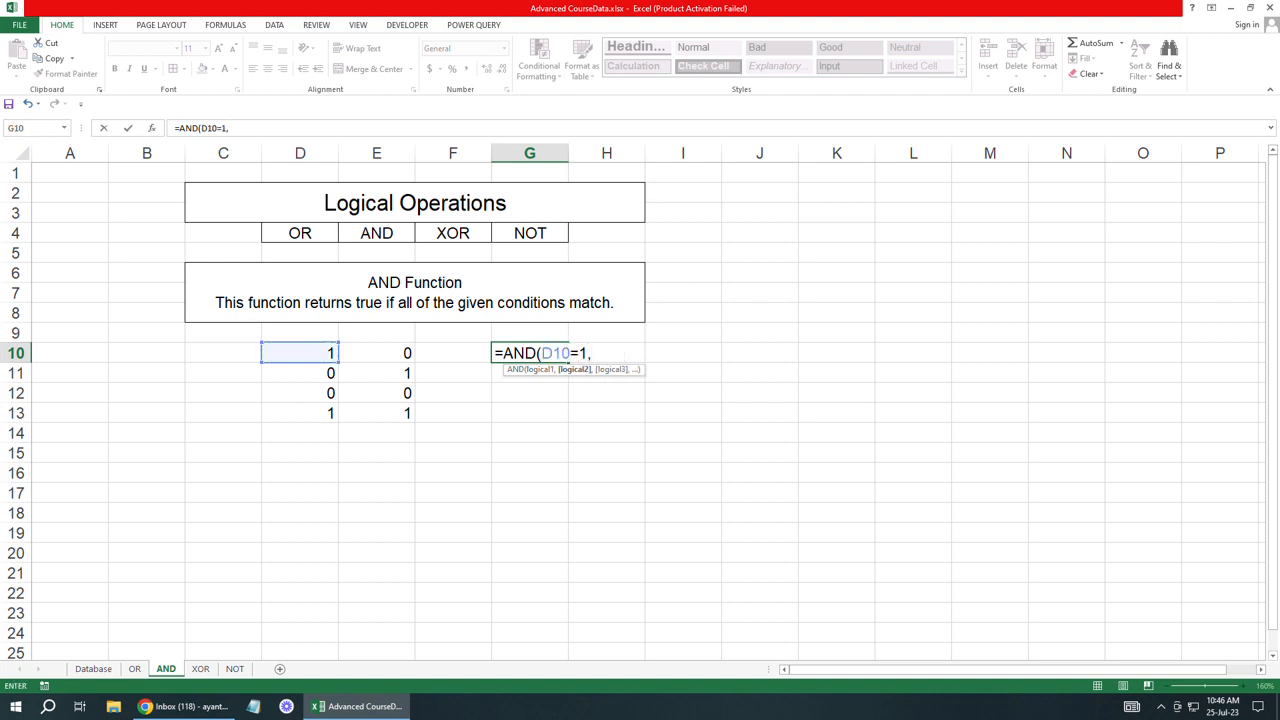
{"action": "left_click", "coordinate": [410, 350]}
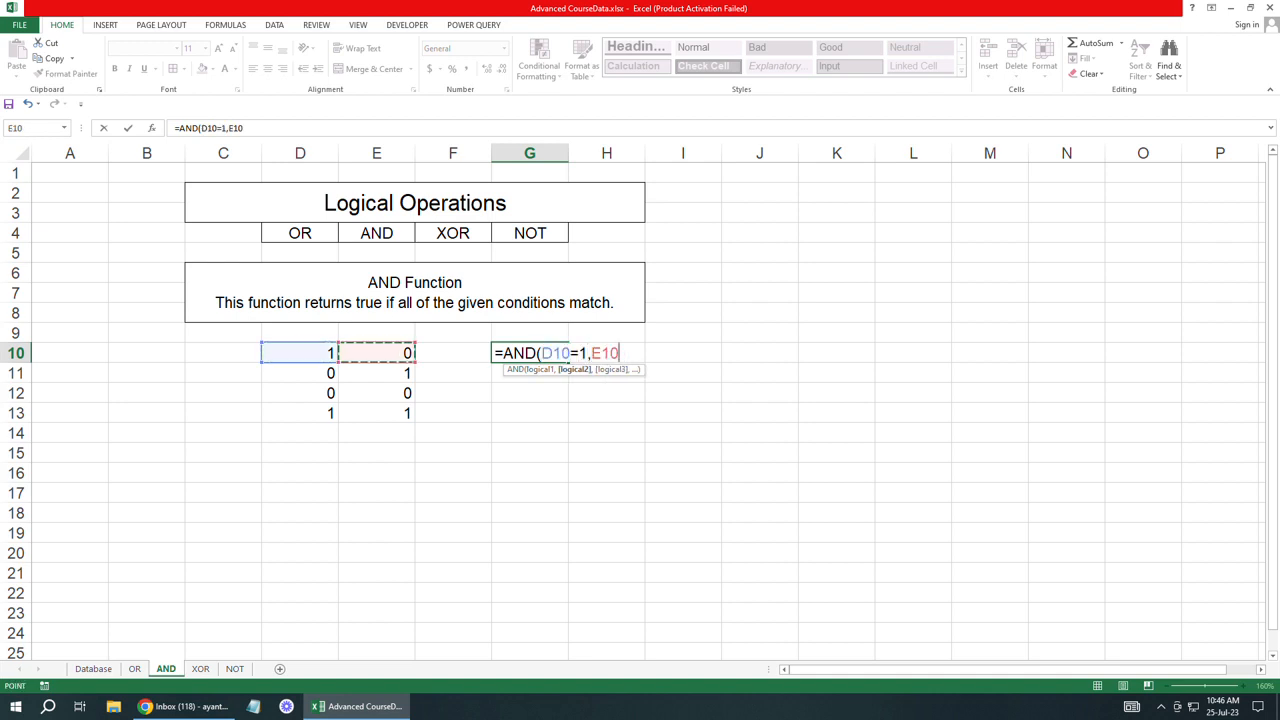
{"action": "type", "text": "=1)"}
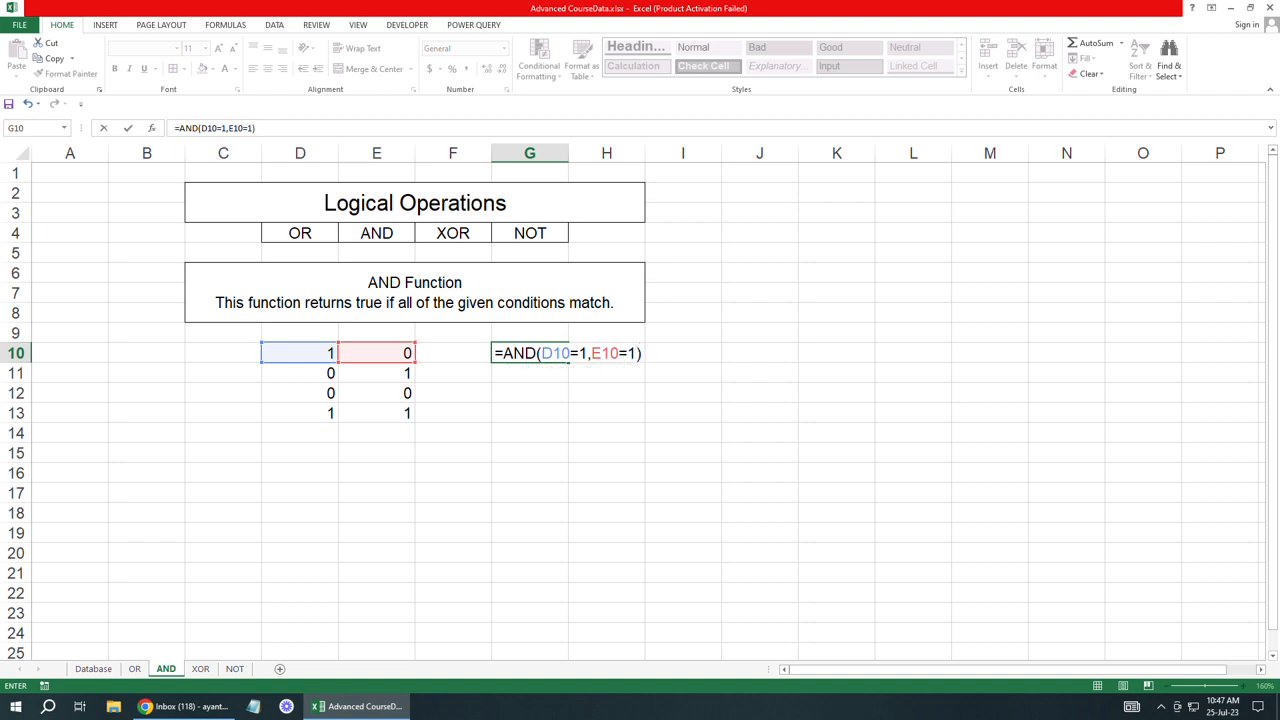
{"action": "key", "text": "Return"}
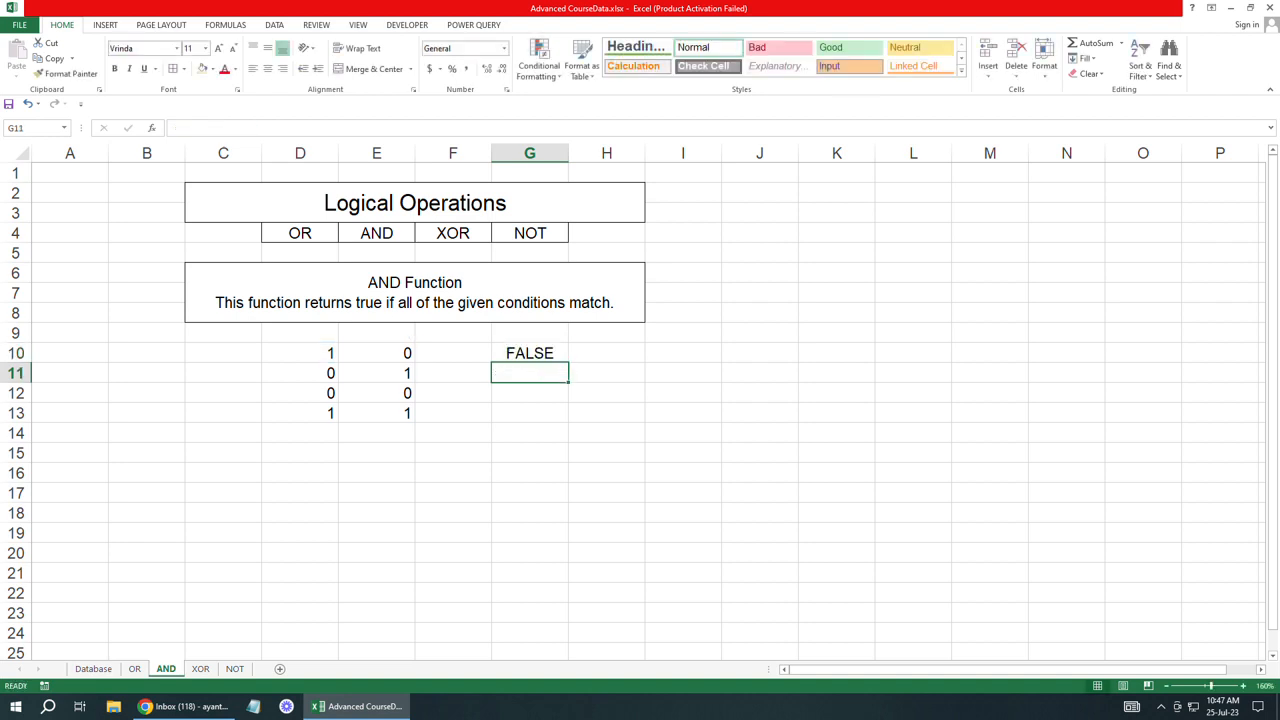
Step: Copy the AND formula from G10 down through G13
{"action": "left_click", "coordinate": [530, 353]}
{"action": "left_click_drag", "start_coordinate": [568, 362], "coordinate": [567, 420]}
{"action": "left_click", "coordinate": [530, 353]}
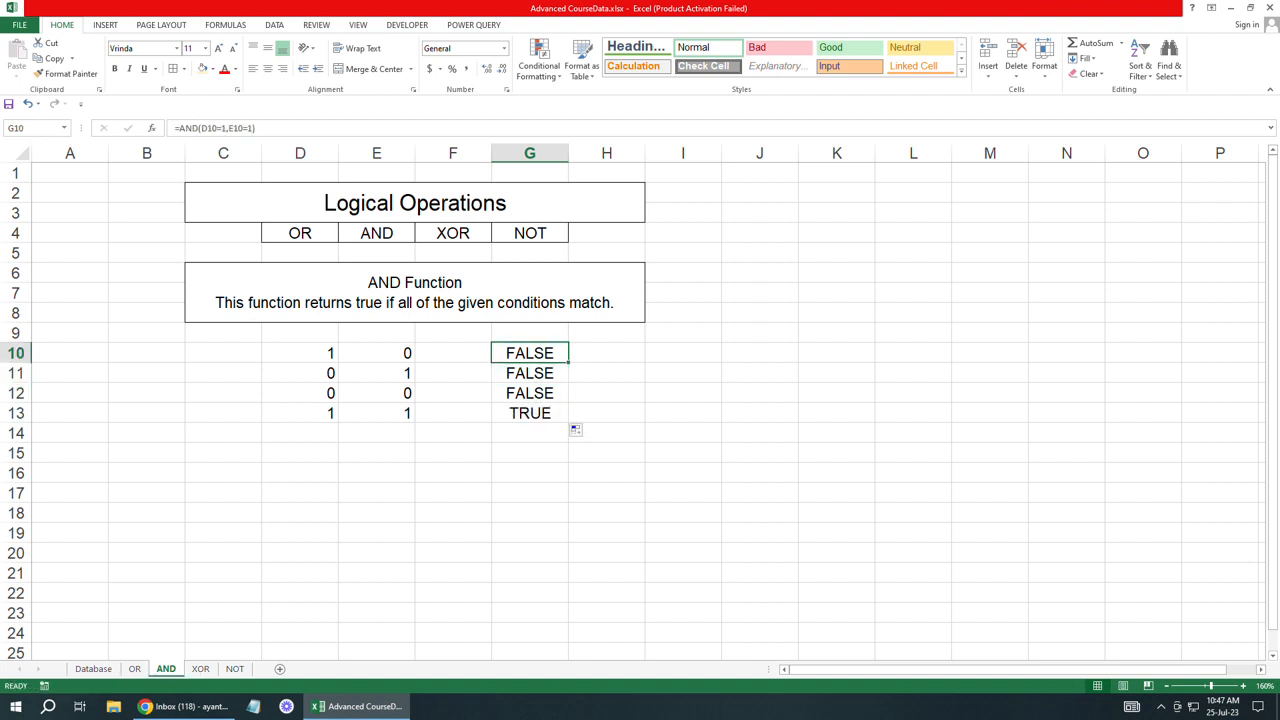
Step: Apply borders to all cells in D10:G13 and centre their contents
{"action": "left_click_drag", "start_coordinate": [300, 353], "coordinate": [540, 413]}
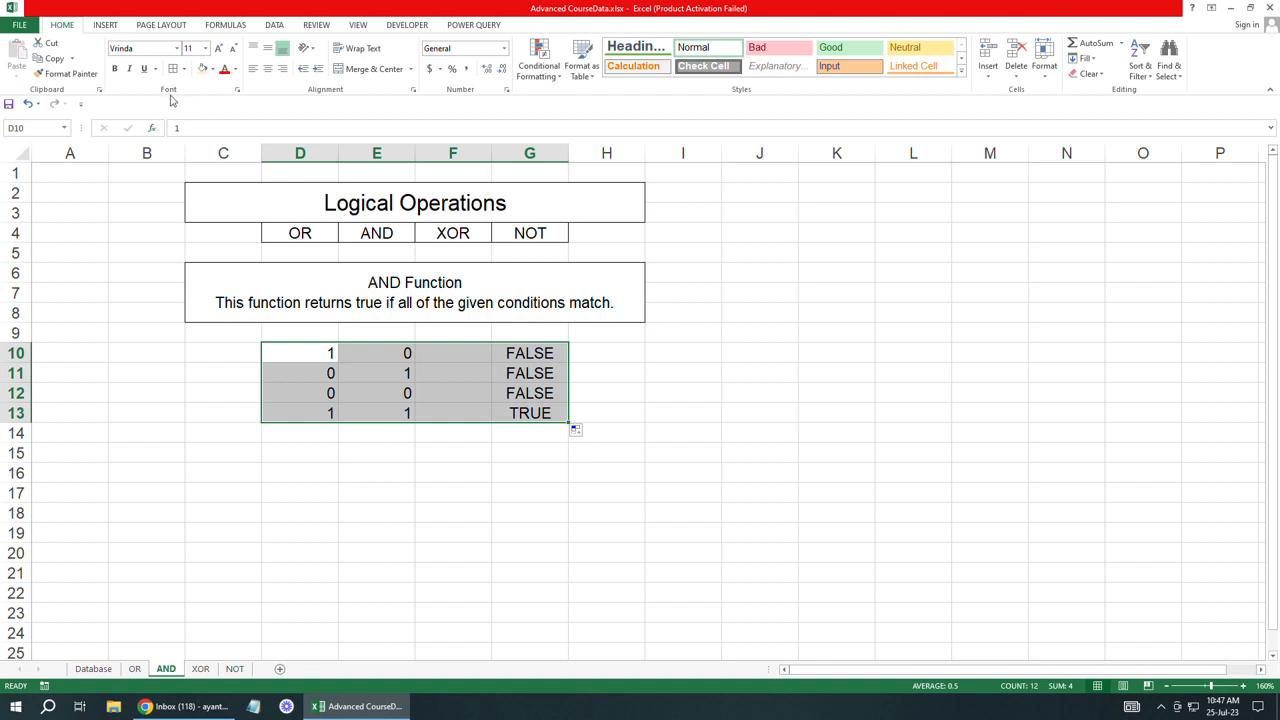
{"action": "left_click", "coordinate": [172, 68]}
{"action": "left_click", "coordinate": [267, 68]}
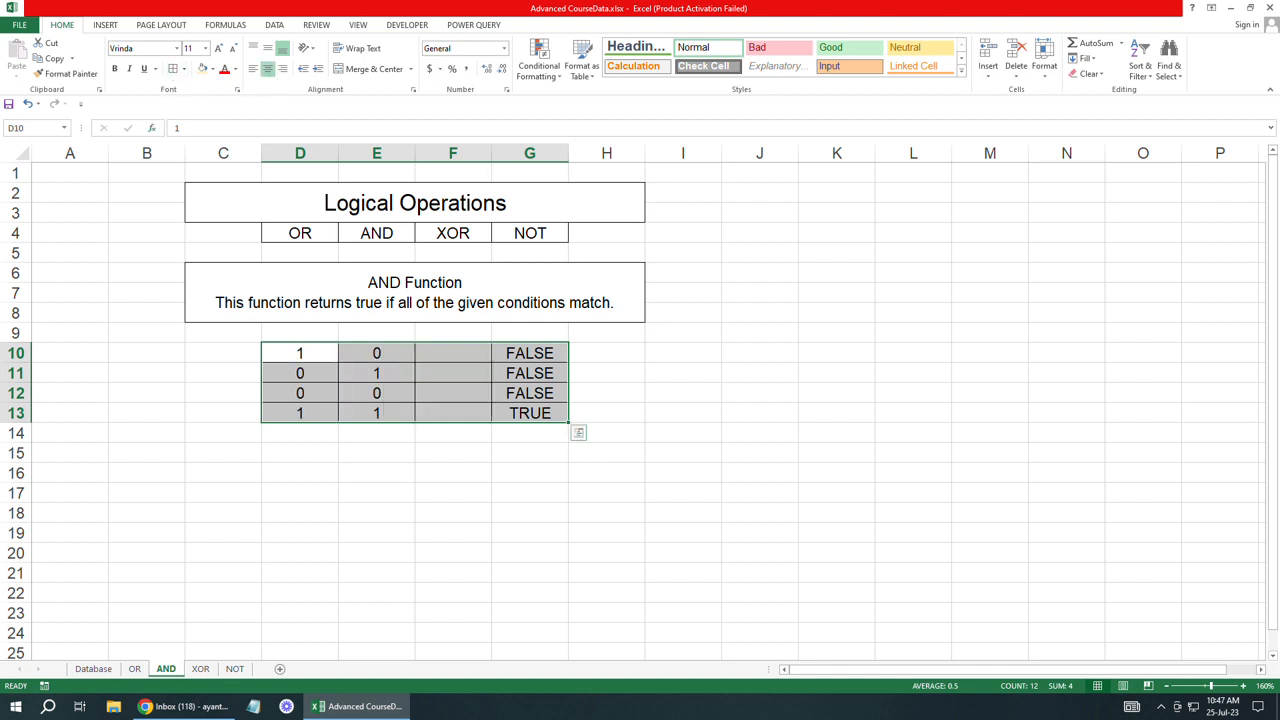
Step: Examine the AND formulas in G10 through G12 one after another against their input cells
{"action": "left_click_drag", "start_coordinate": [530, 353], "coordinate": [453, 373]}
{"action": "key", "text": "F2"}
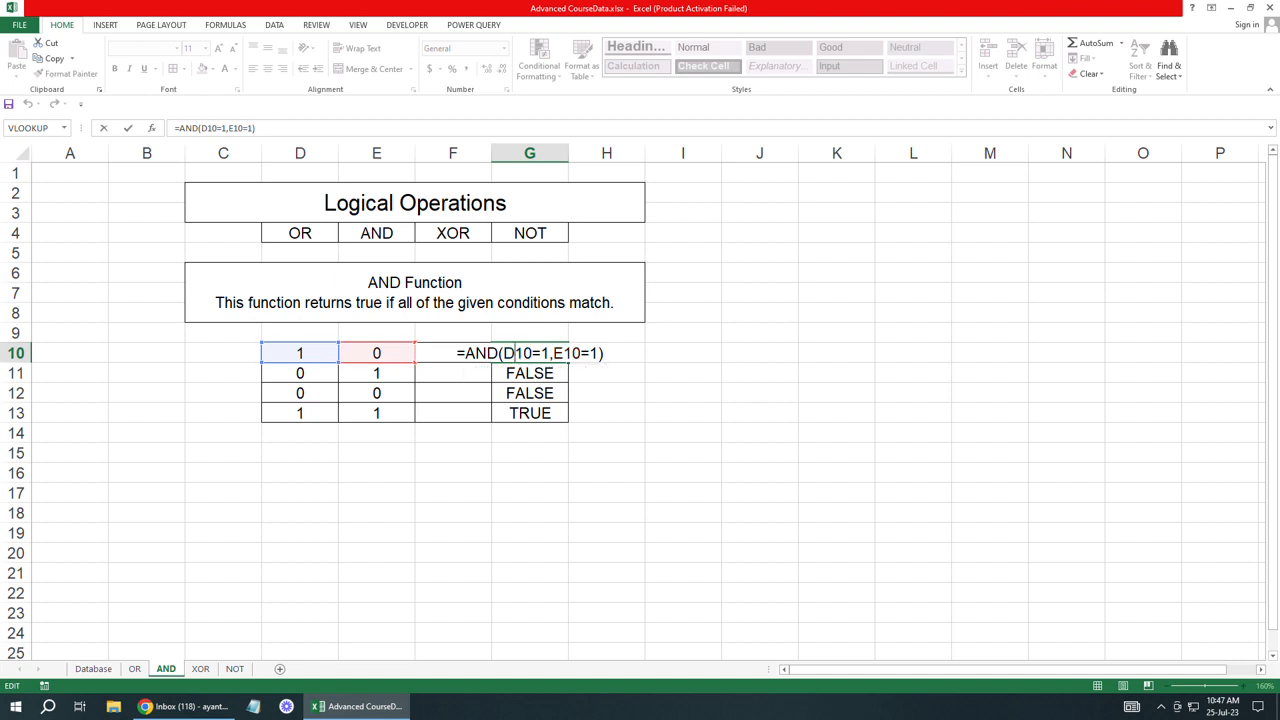
{"action": "key", "text": "Return"}
{"action": "key", "text": "F2"}
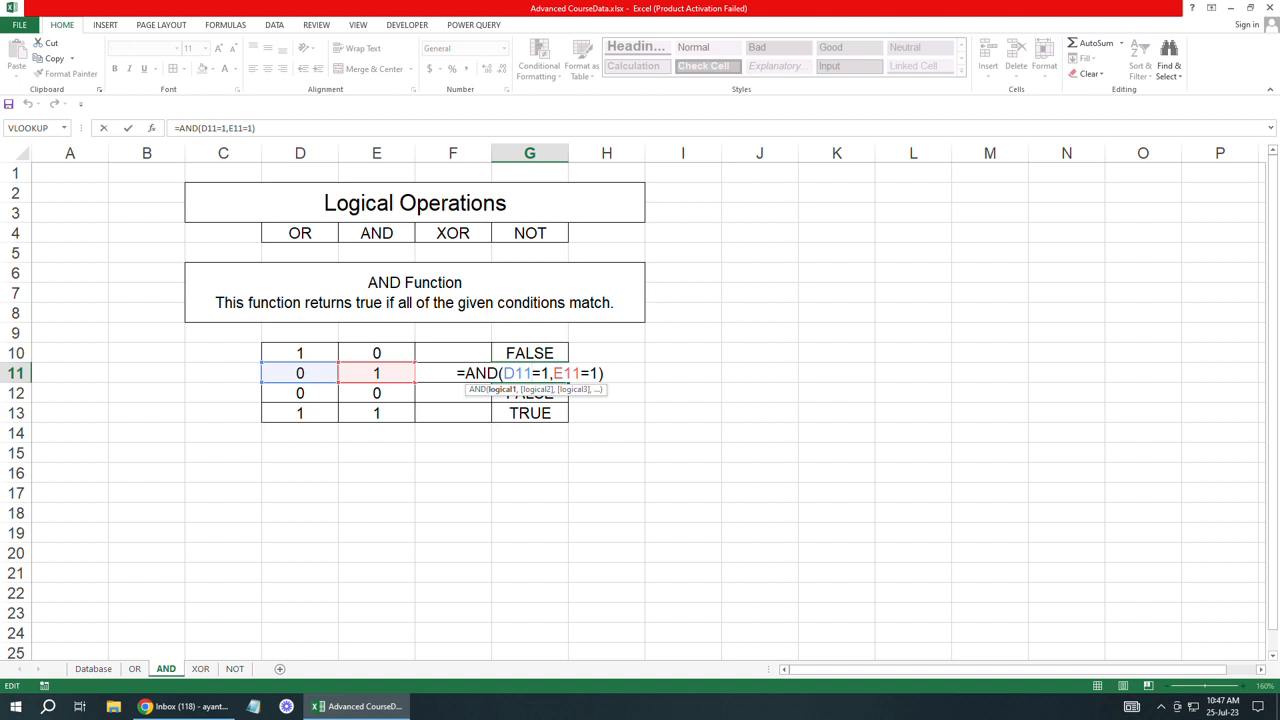
{"action": "key", "text": "Return"}
{"action": "key", "text": "F2"}
{"action": "key", "text": "Return"}
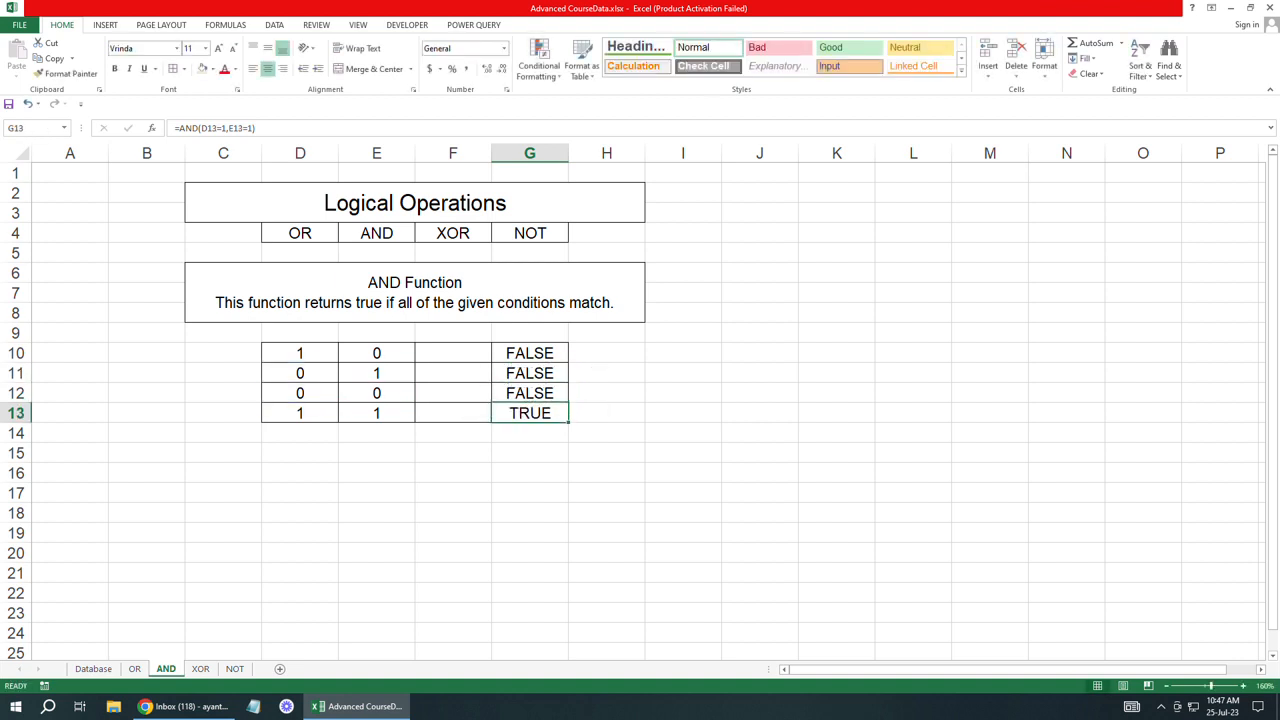
Step: Examine the AND formula in G13 against its input cells D13 and E13
{"action": "key", "text": "F2"}
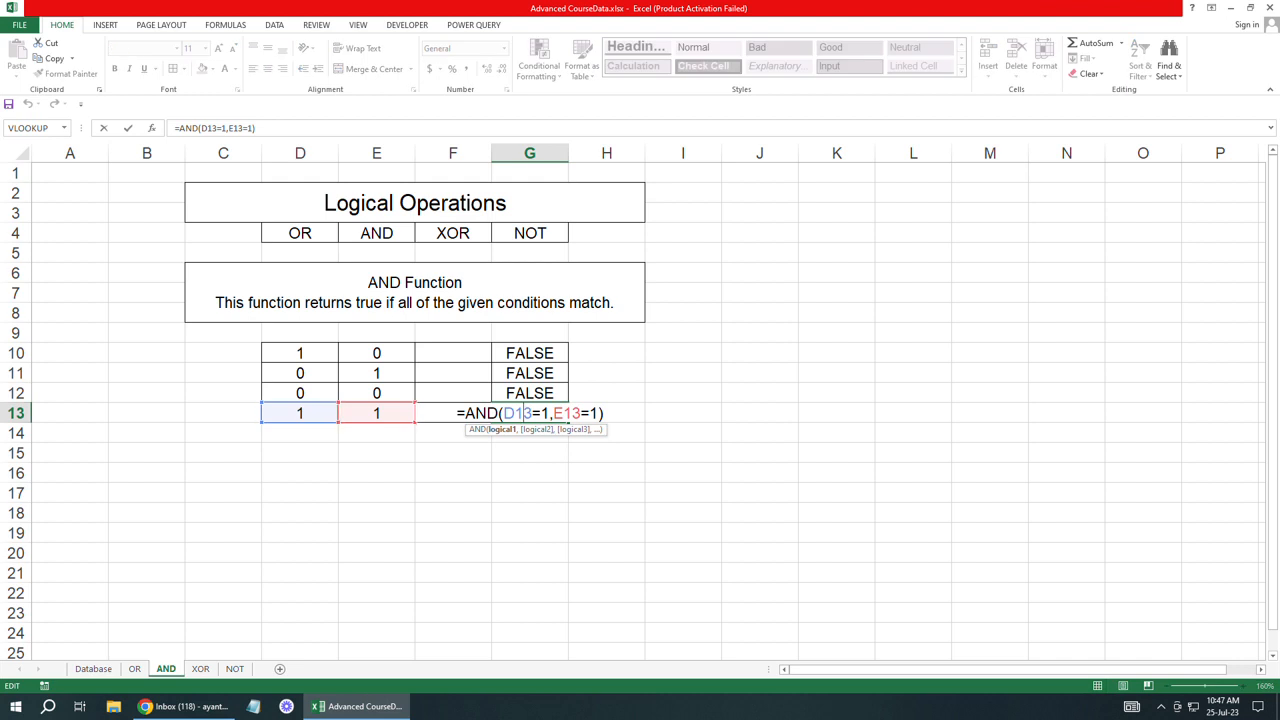
{"action": "key", "text": "Return"}
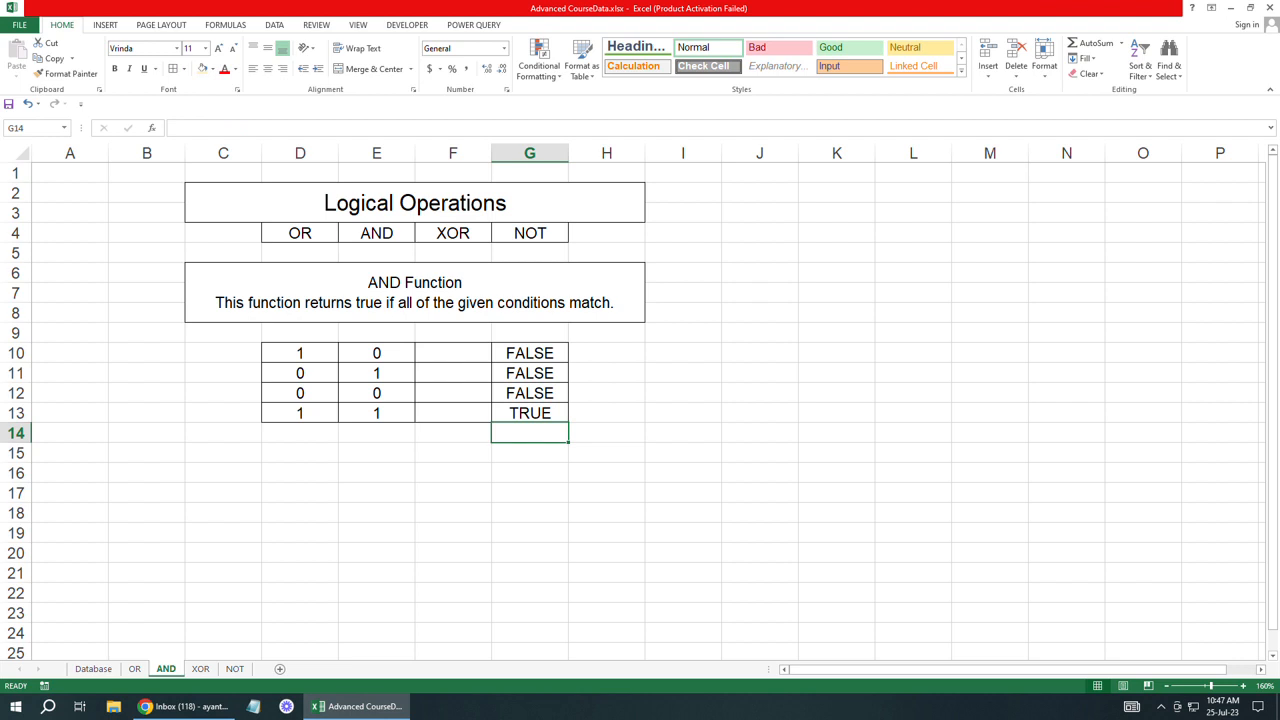
{"action": "left_click", "coordinate": [300, 473]}
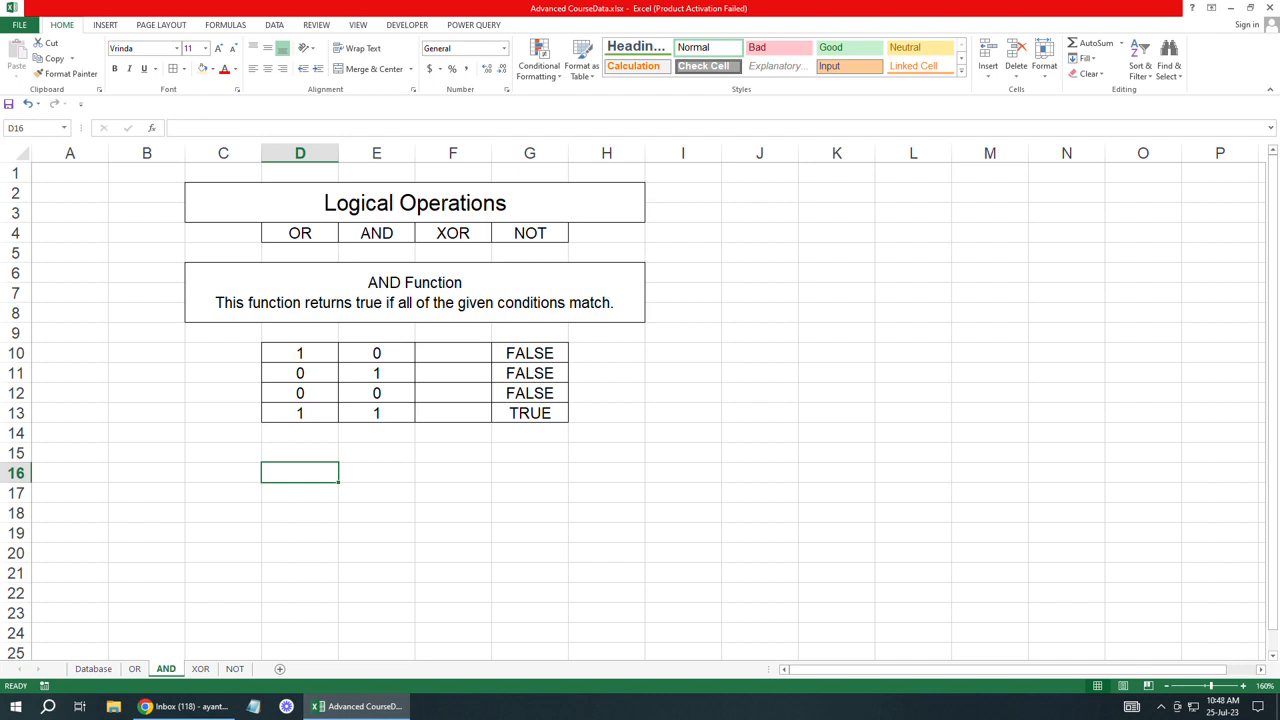
{"action": "left_click", "coordinate": [277, 489]}
{"action": "left_click", "coordinate": [276, 483]}
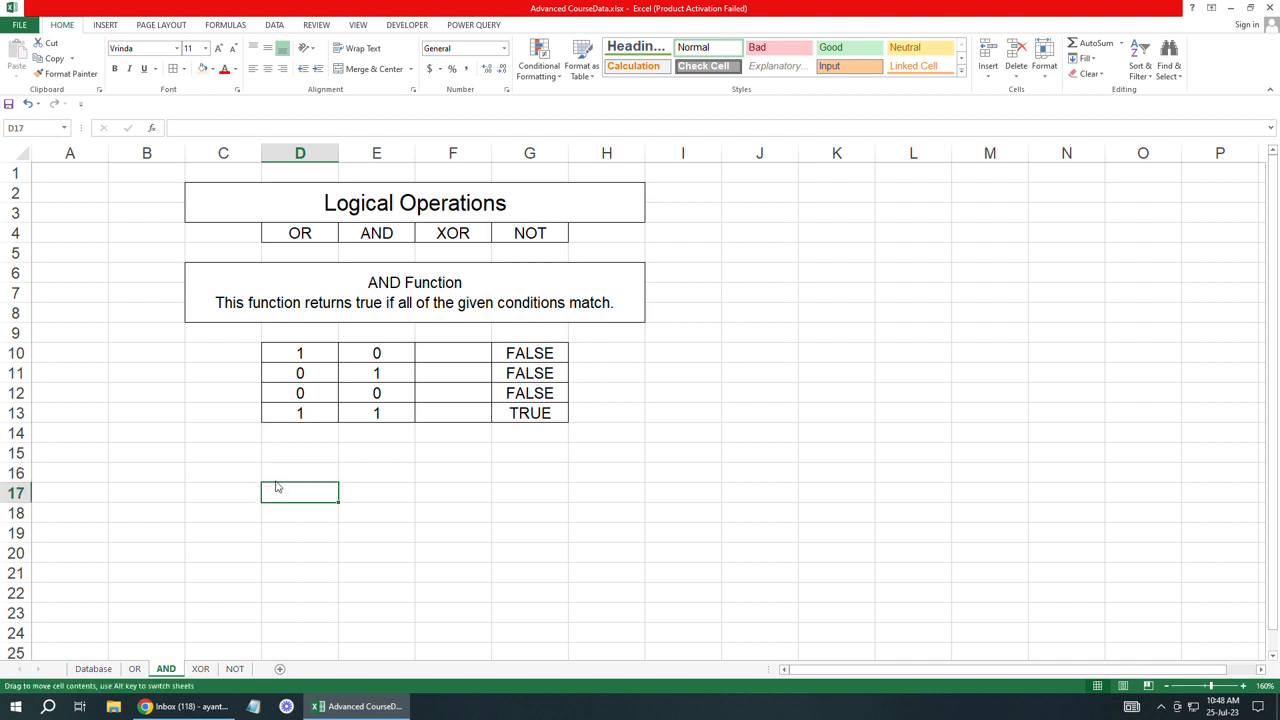
{"action": "left_click", "coordinate": [277, 475]}
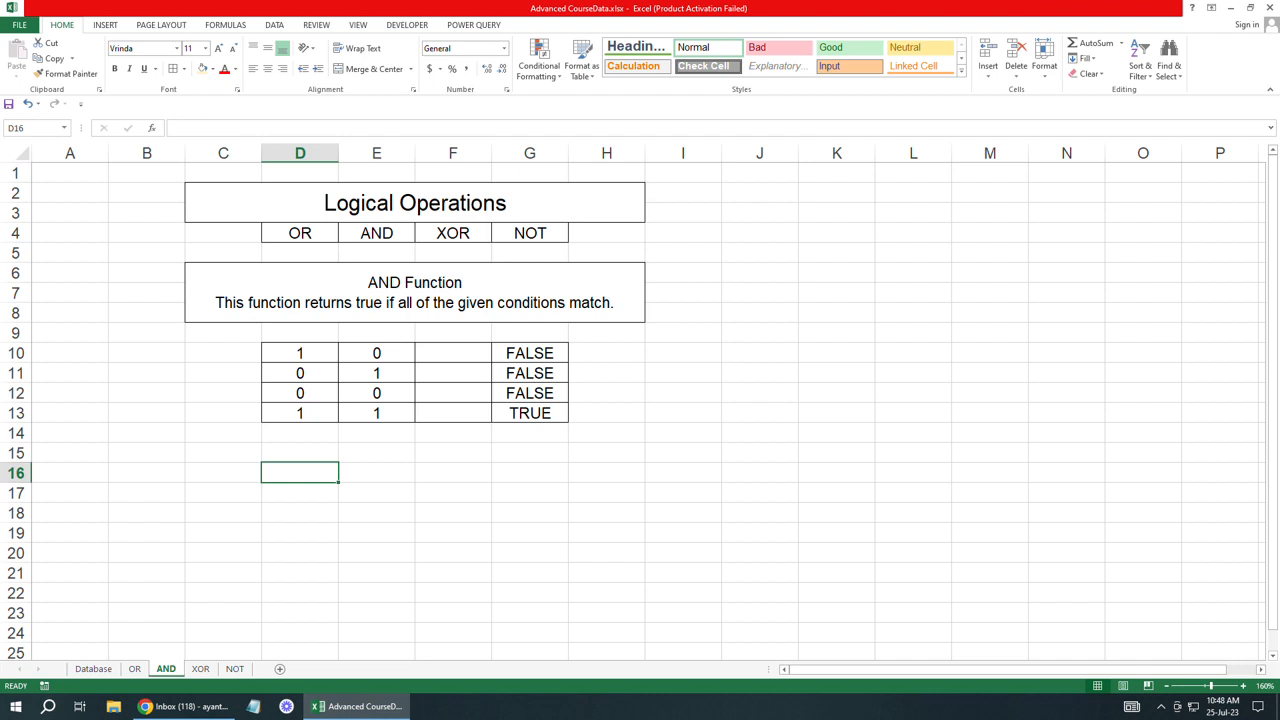
{"action": "double_click", "coordinate": [530, 413]}
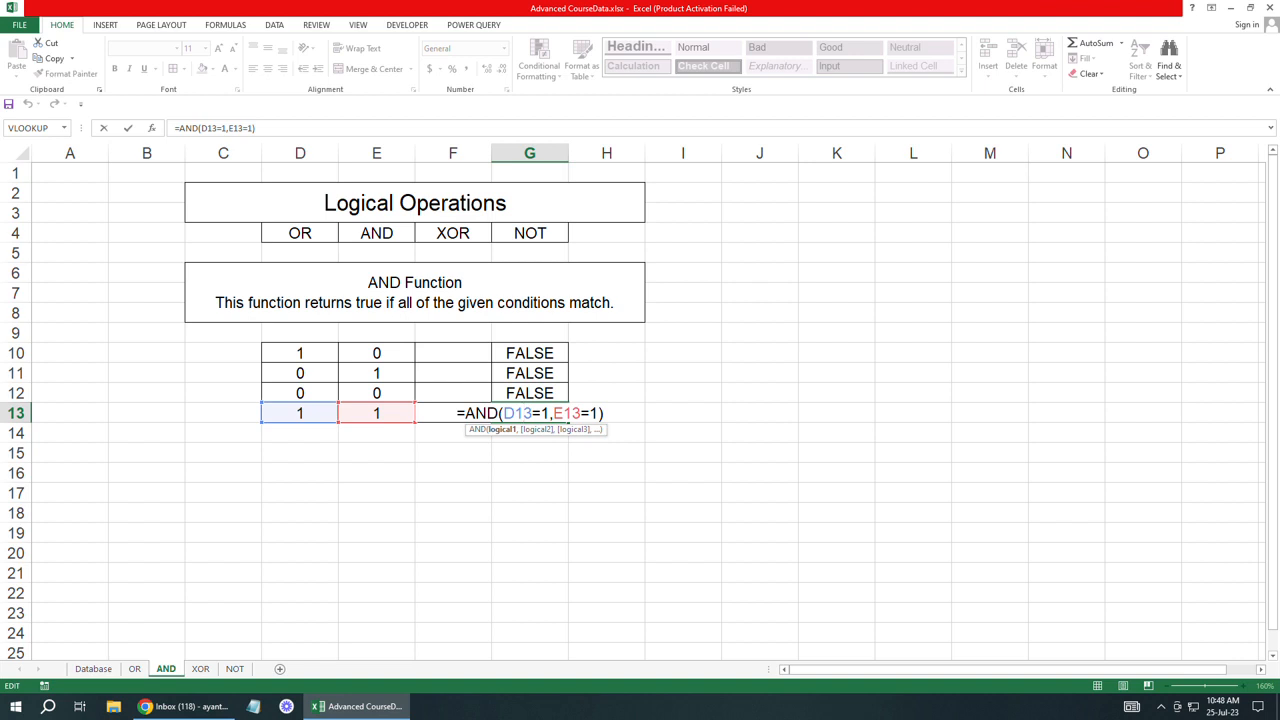
{"action": "key", "text": "Return"}
Step: Fill D15:F20 with random numbers using the formula =RANDBETWEEN(25,85)
{"action": "left_click", "coordinate": [300, 453]}
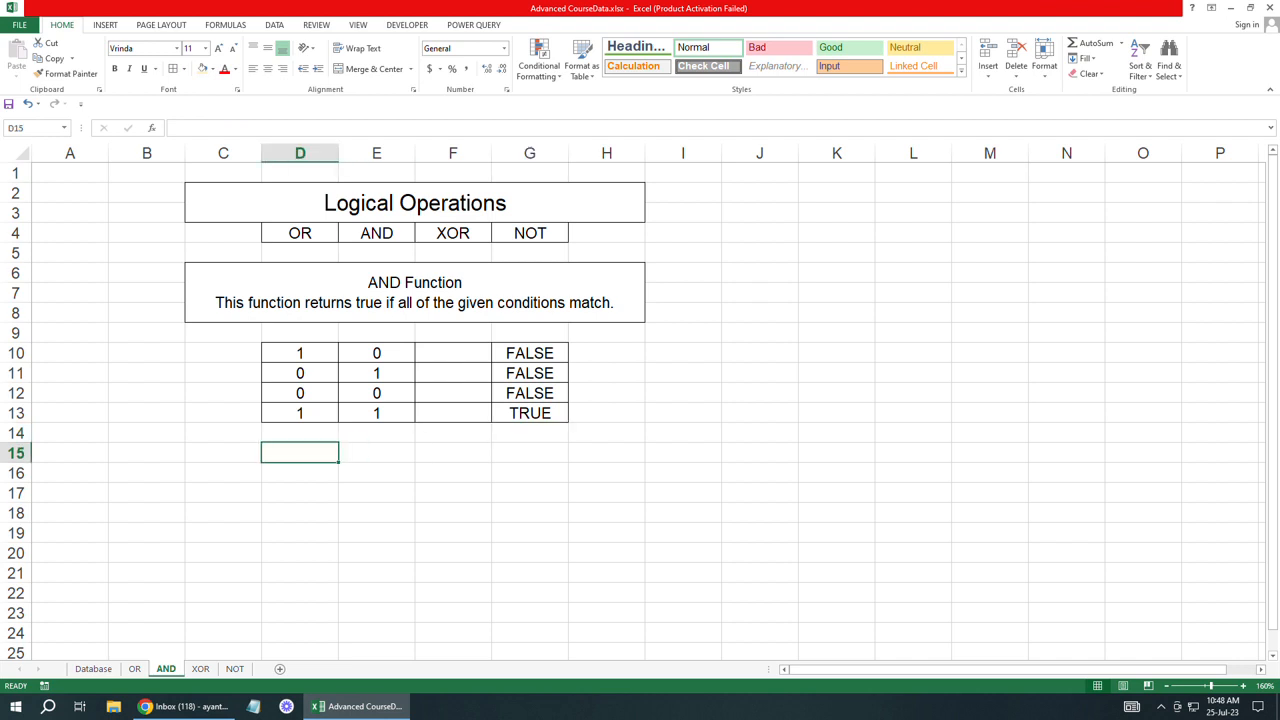
{"action": "left_click_drag", "start_coordinate": [300, 453], "coordinate": [460, 553]}
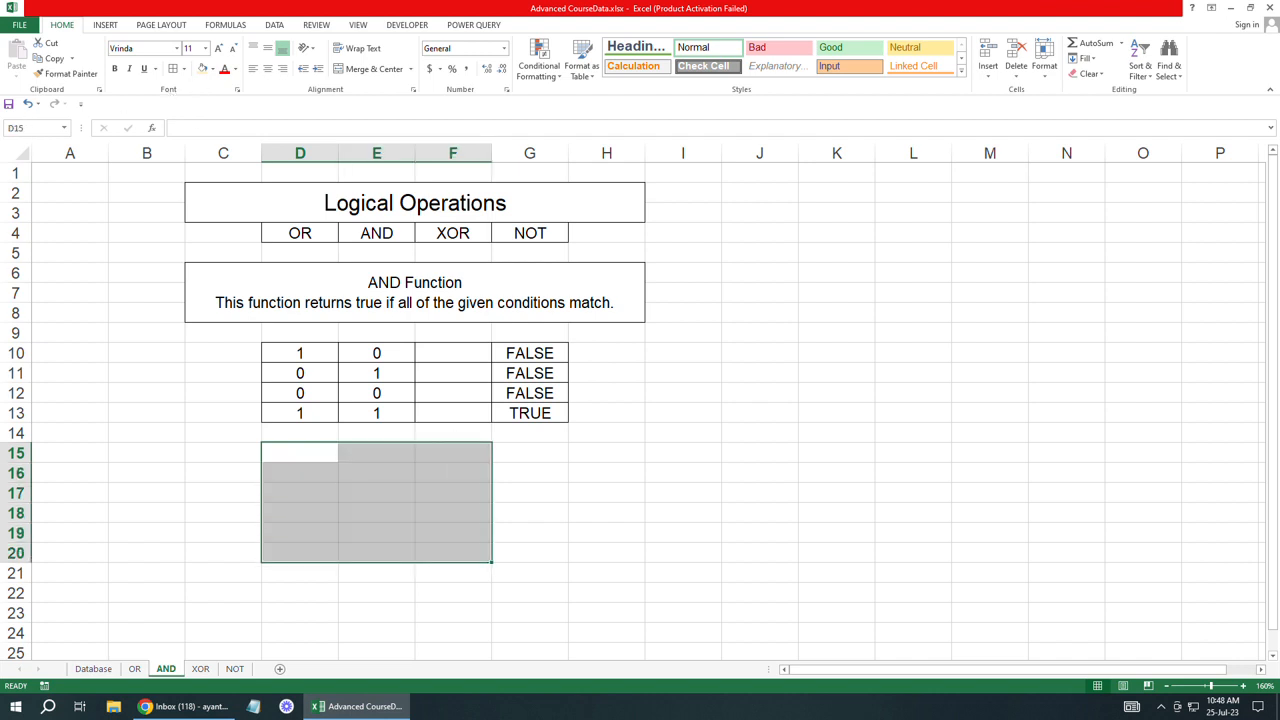
{"action": "left_click", "coordinate": [194, 128]}
{"action": "type", "text": "=rand"}
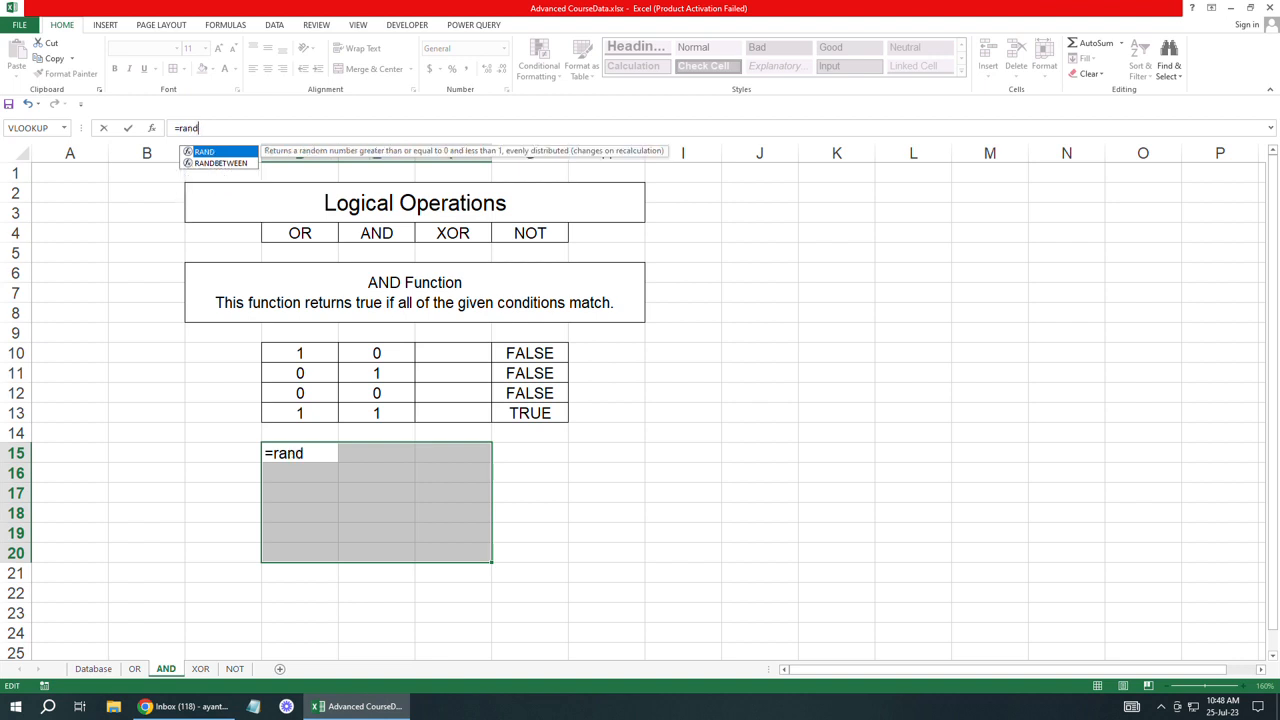
{"action": "key", "text": "Down"}
{"action": "key", "text": "Tab"}
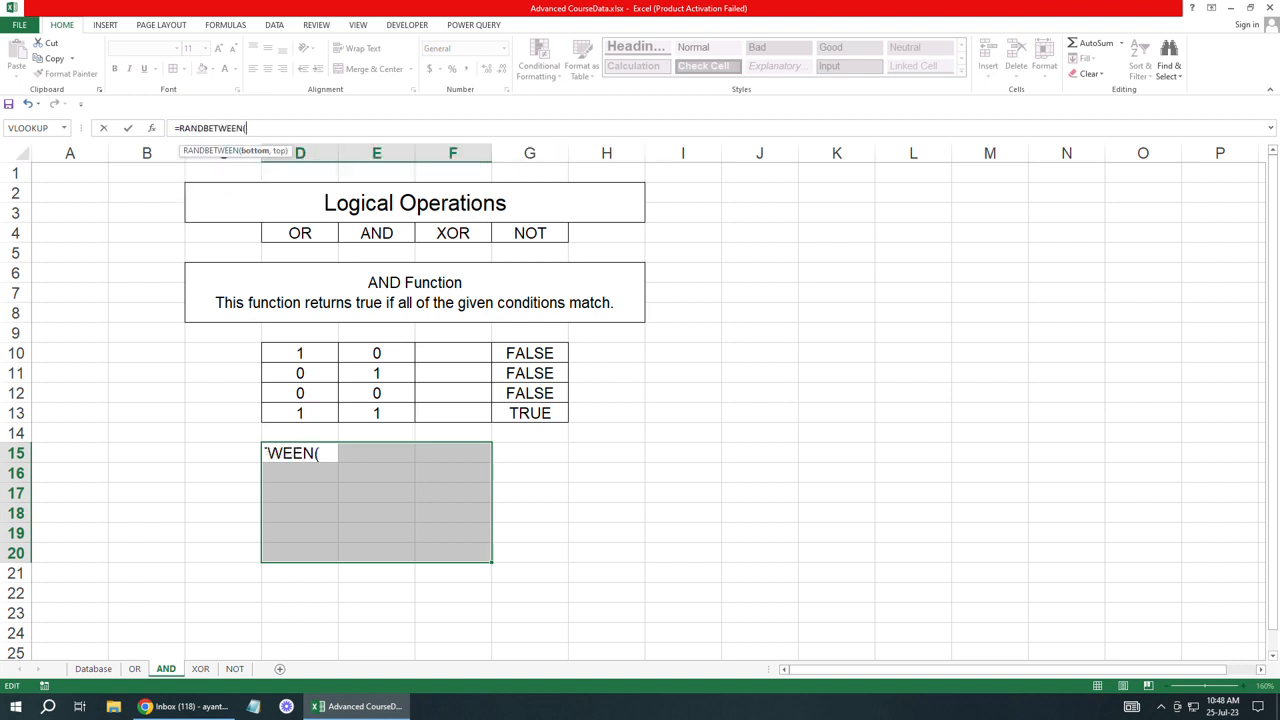
{"action": "type", "text": "25,8"}
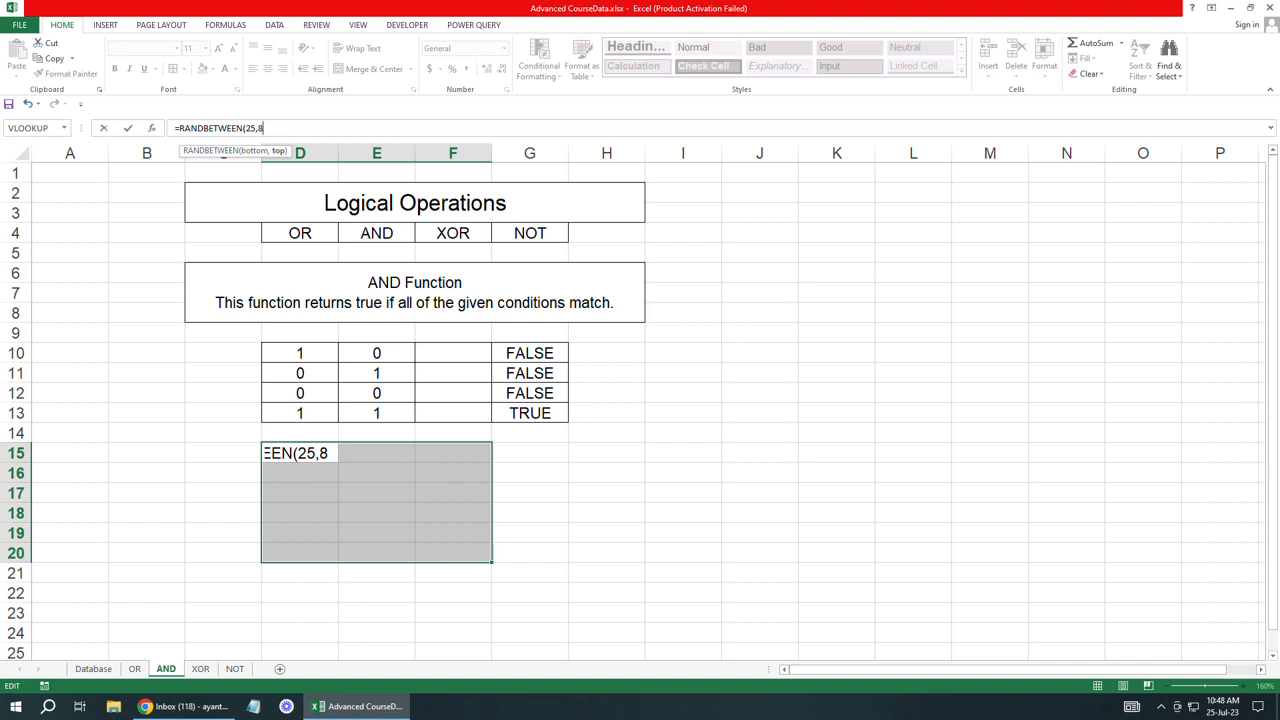
{"action": "type", "text": "5)"}
{"action": "key", "text": "ctrl+Return"}
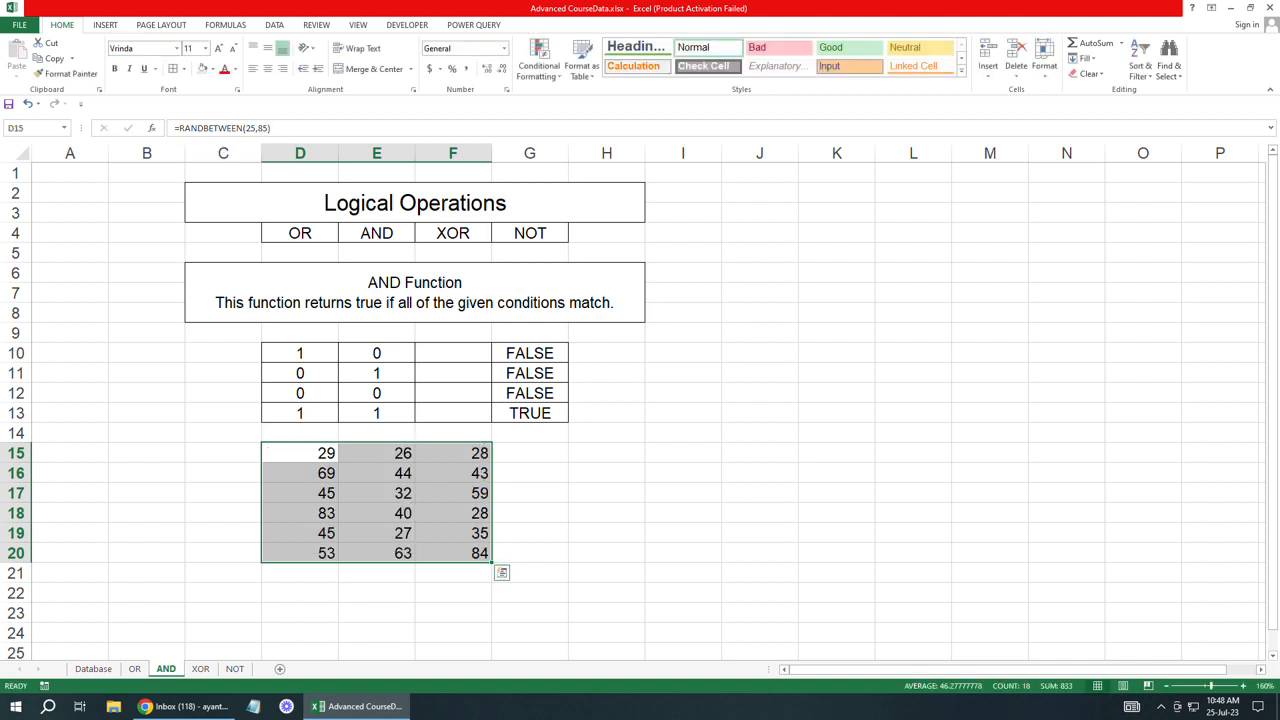
Step: Replace the random-number formulas in D15:F20 with their static values
{"action": "key", "text": "ctrl+c"}
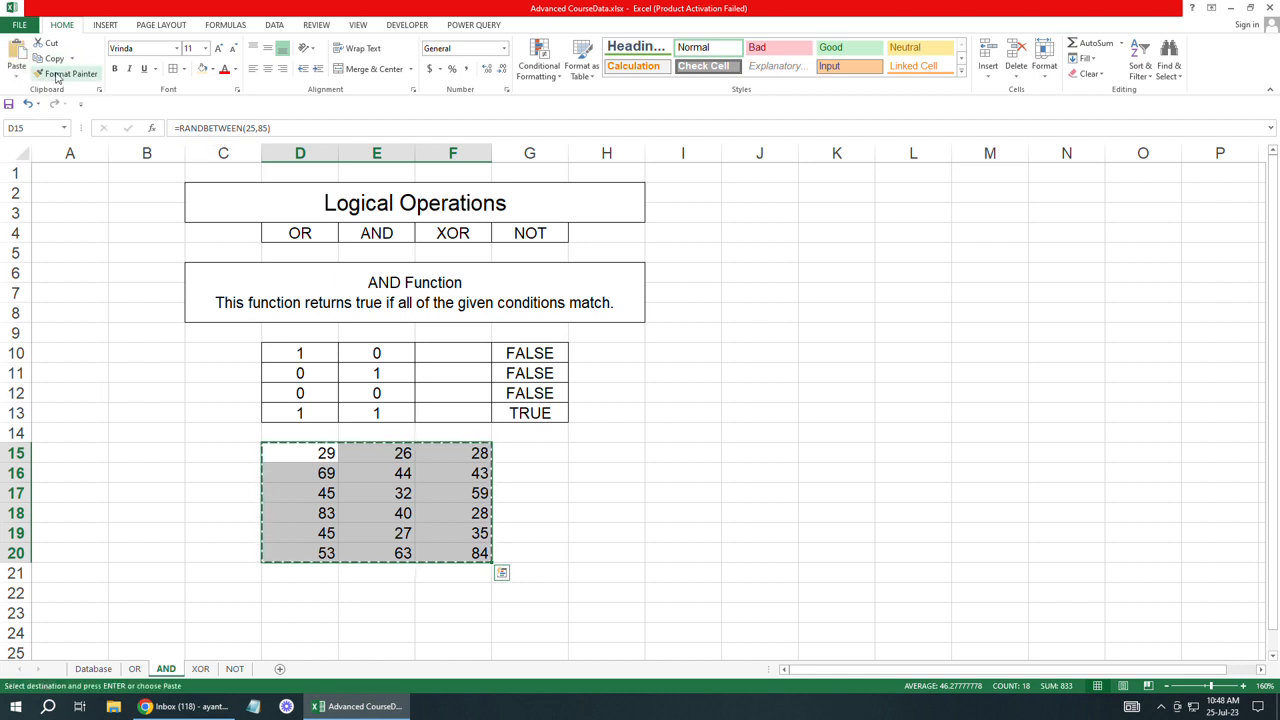
{"action": "left_click", "coordinate": [17, 76]}
{"action": "left_click", "coordinate": [15, 163]}
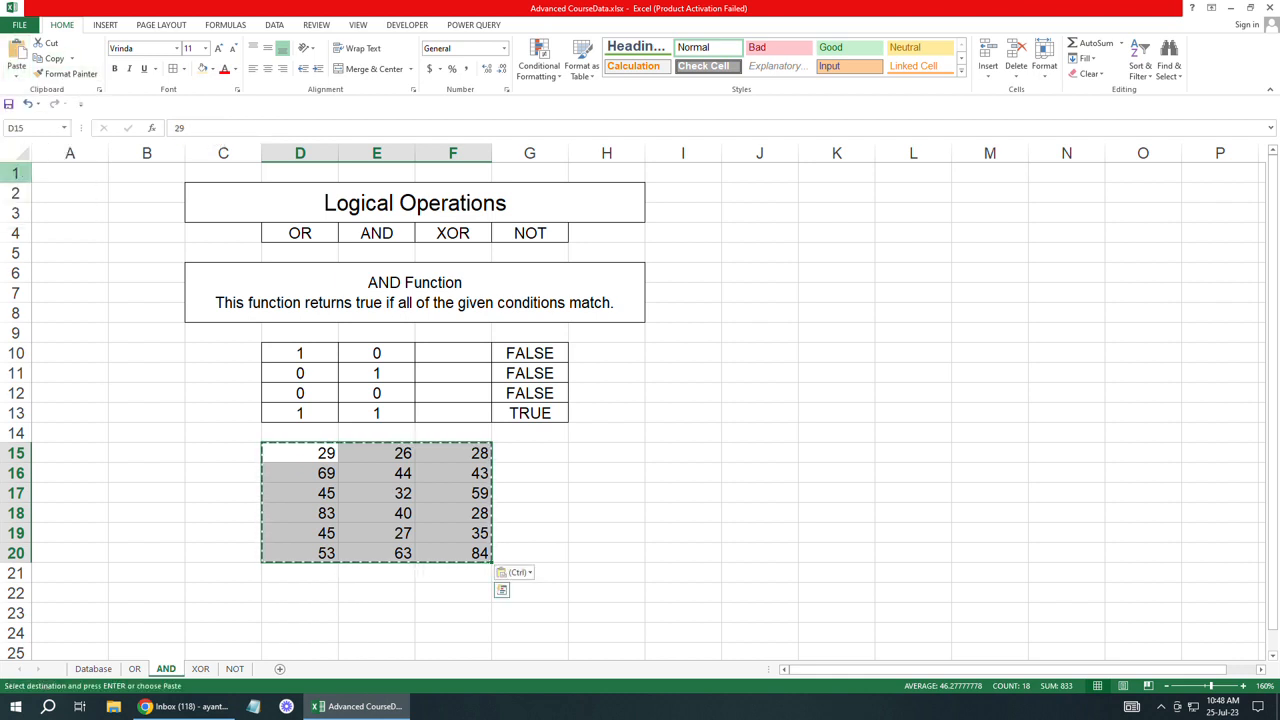
{"action": "key", "text": "Escape"}
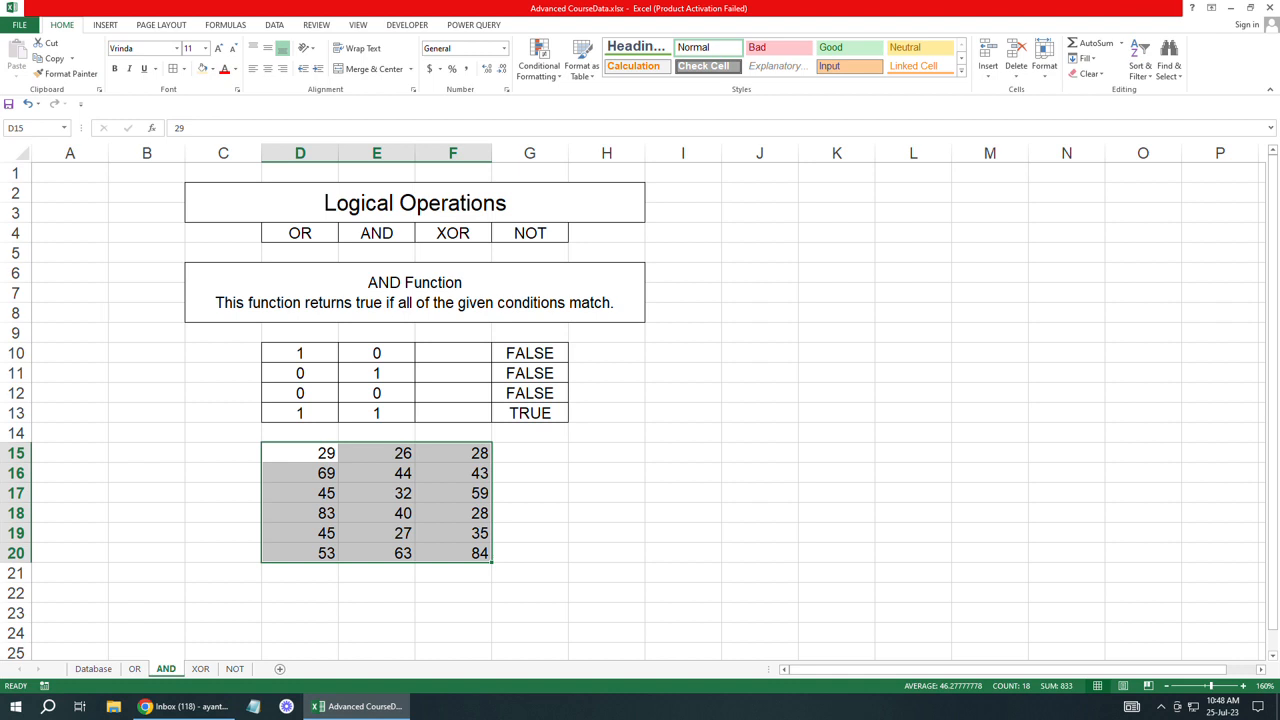
Step: Insert a row above the random numbers and enter the headers No1 in D15 and No2 in E15
{"action": "right_click", "coordinate": [20, 455]}
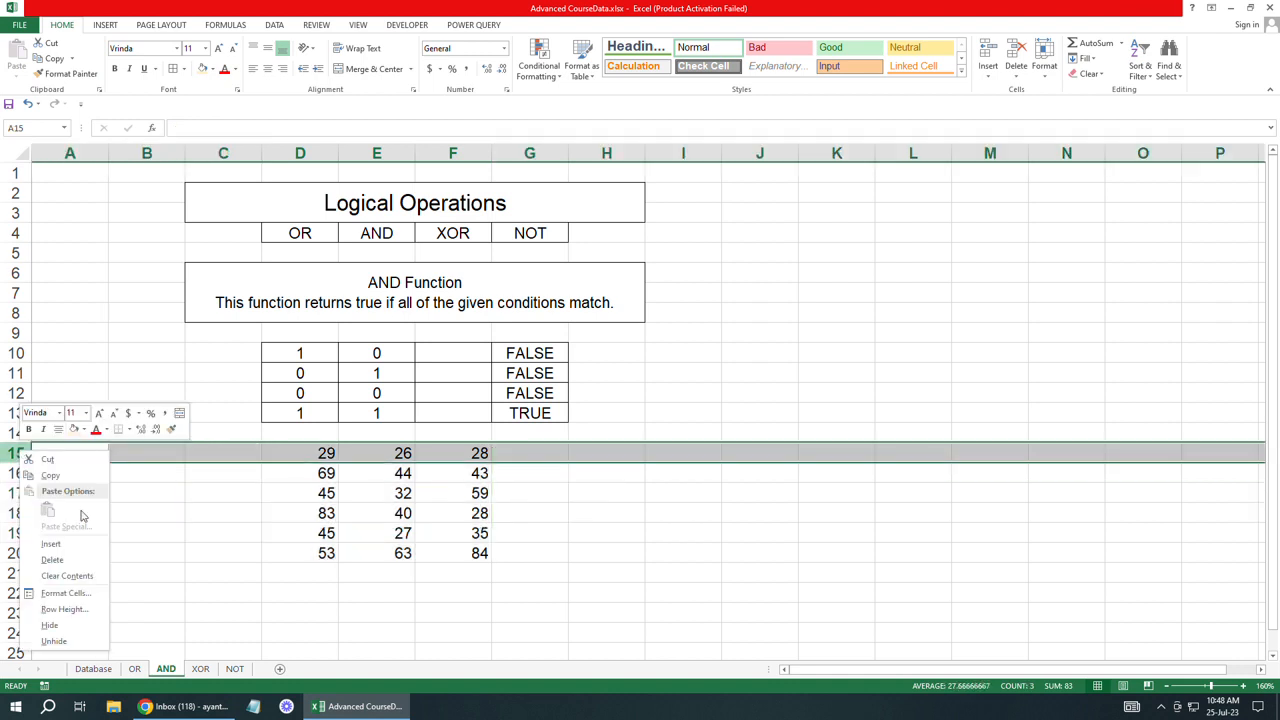
{"action": "left_click", "coordinate": [80, 545]}
{"action": "left_click", "coordinate": [300, 453]}
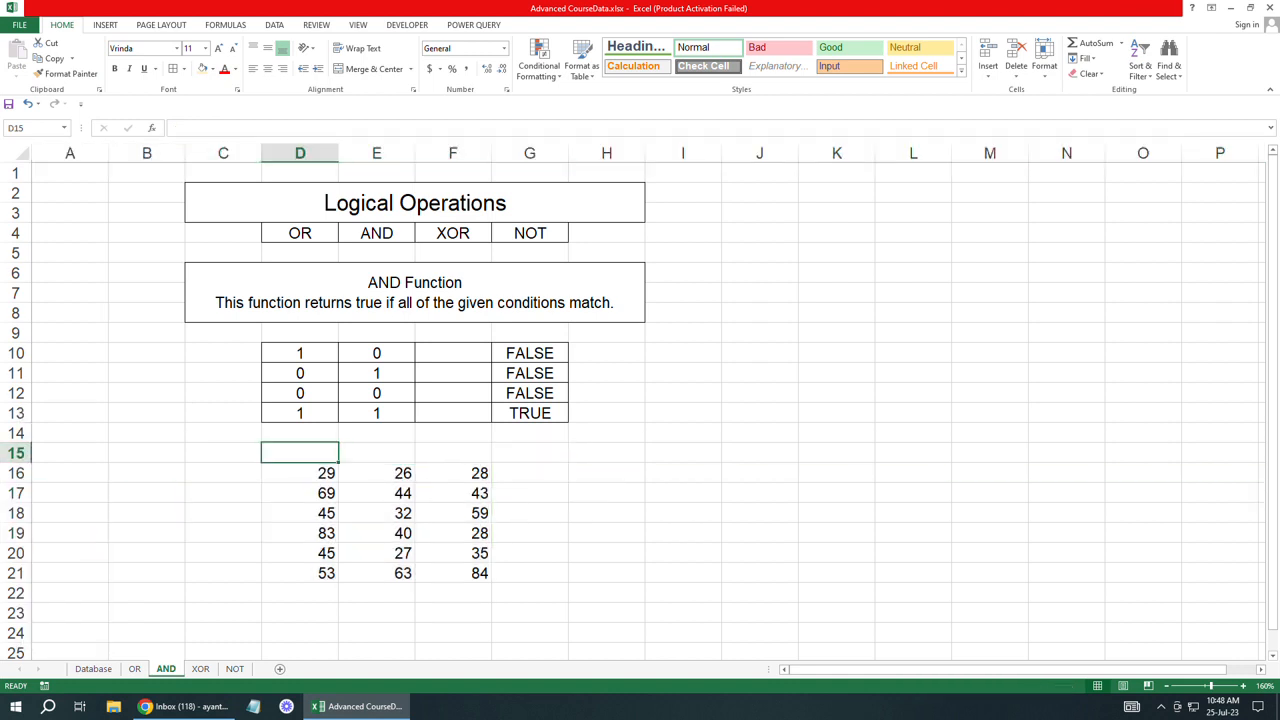
{"action": "type", "text": "No1"}
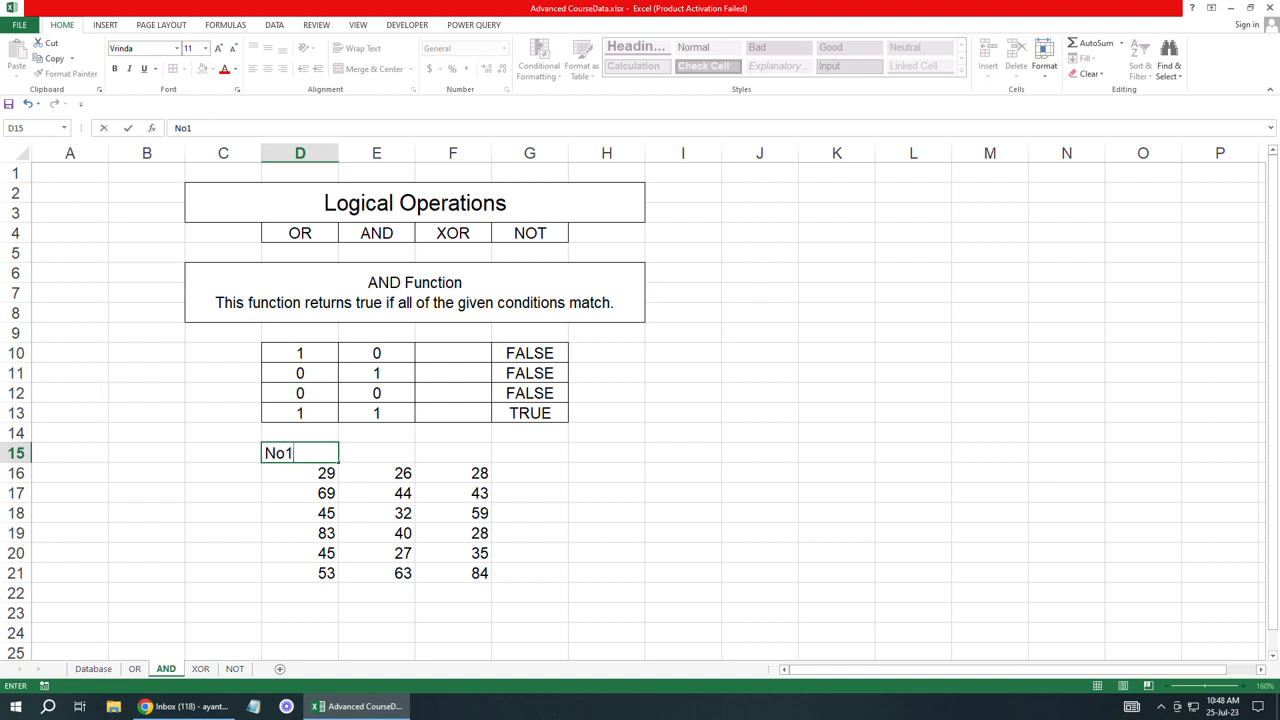
{"action": "left_click", "coordinate": [300, 533]}
{"action": "left_click", "coordinate": [300, 453]}
{"action": "left_click_drag", "start_coordinate": [338, 463], "coordinate": [414, 462]}
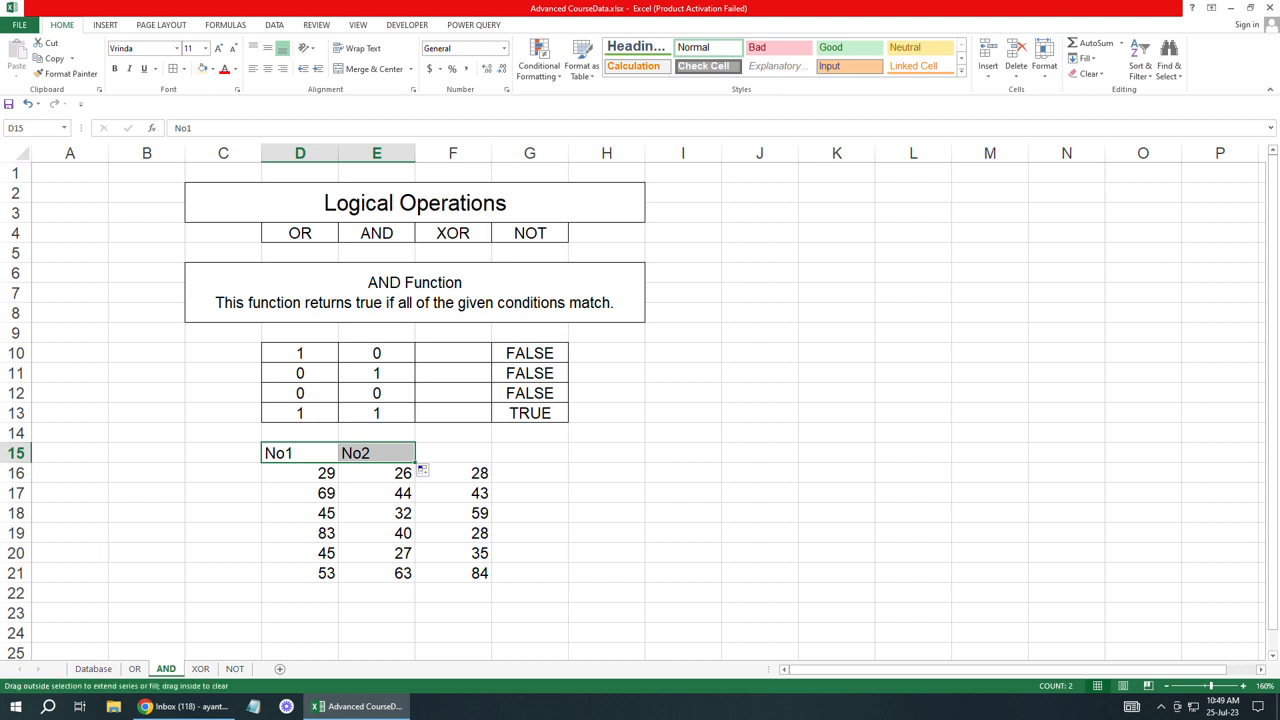
Step: Enter the headers Value in F15 and Remarks in G15
{"action": "left_click", "coordinate": [453, 453]}
{"action": "type", "text": "Value"}
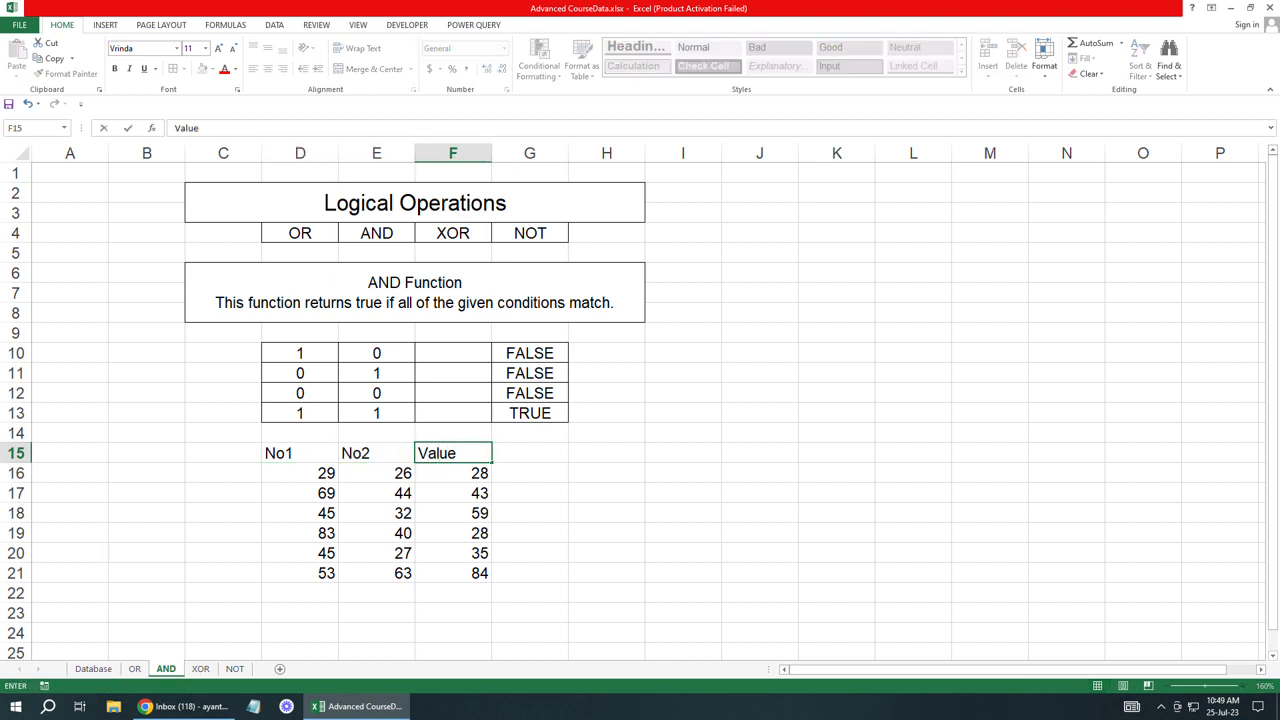
{"action": "key", "text": "Tab"}
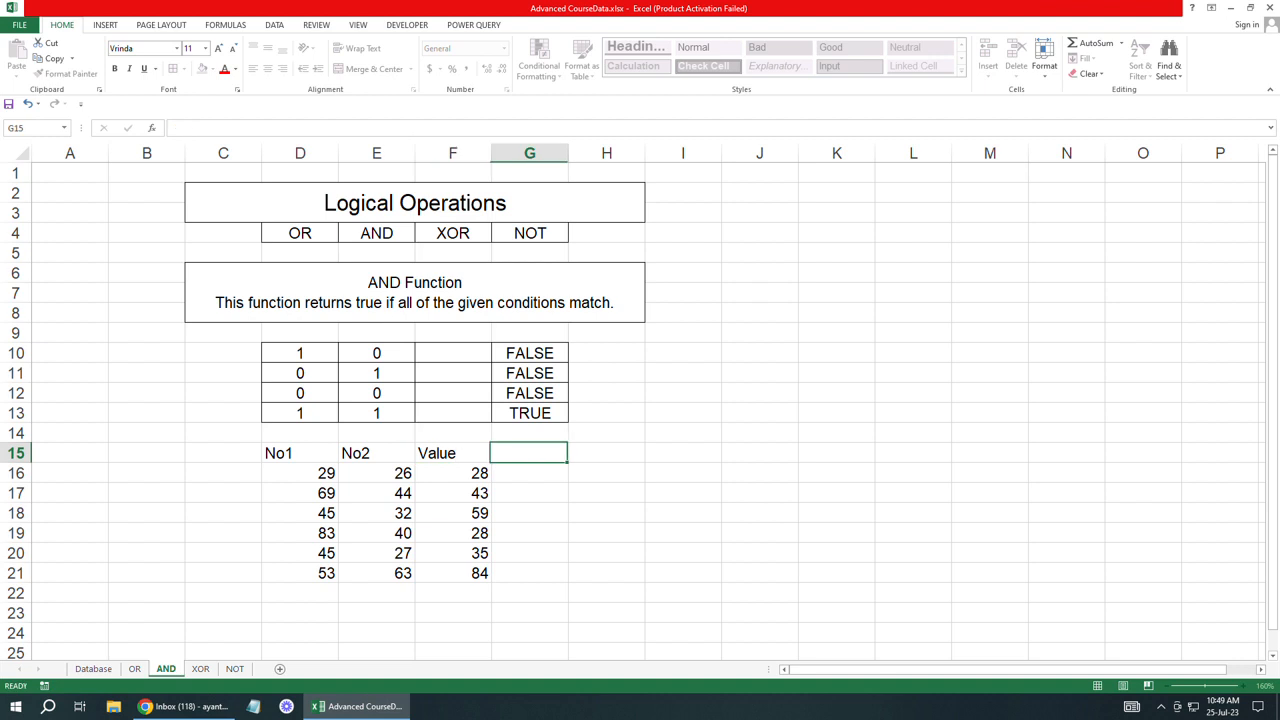
{"action": "type", "text": "Remarks"}
{"action": "left_click", "coordinate": [530, 533]}
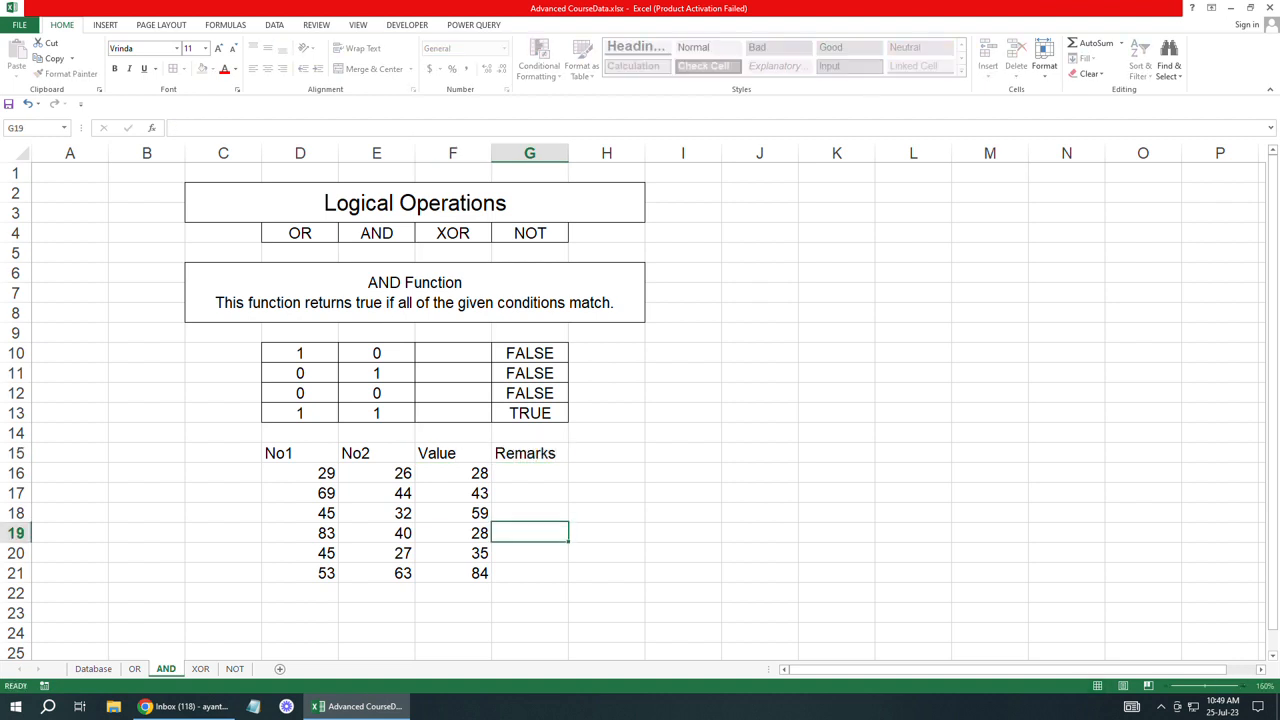
Step: Apply borders to all cells in D15:G21 and centre their contents
{"action": "left_click_drag", "start_coordinate": [300, 453], "coordinate": [530, 574]}
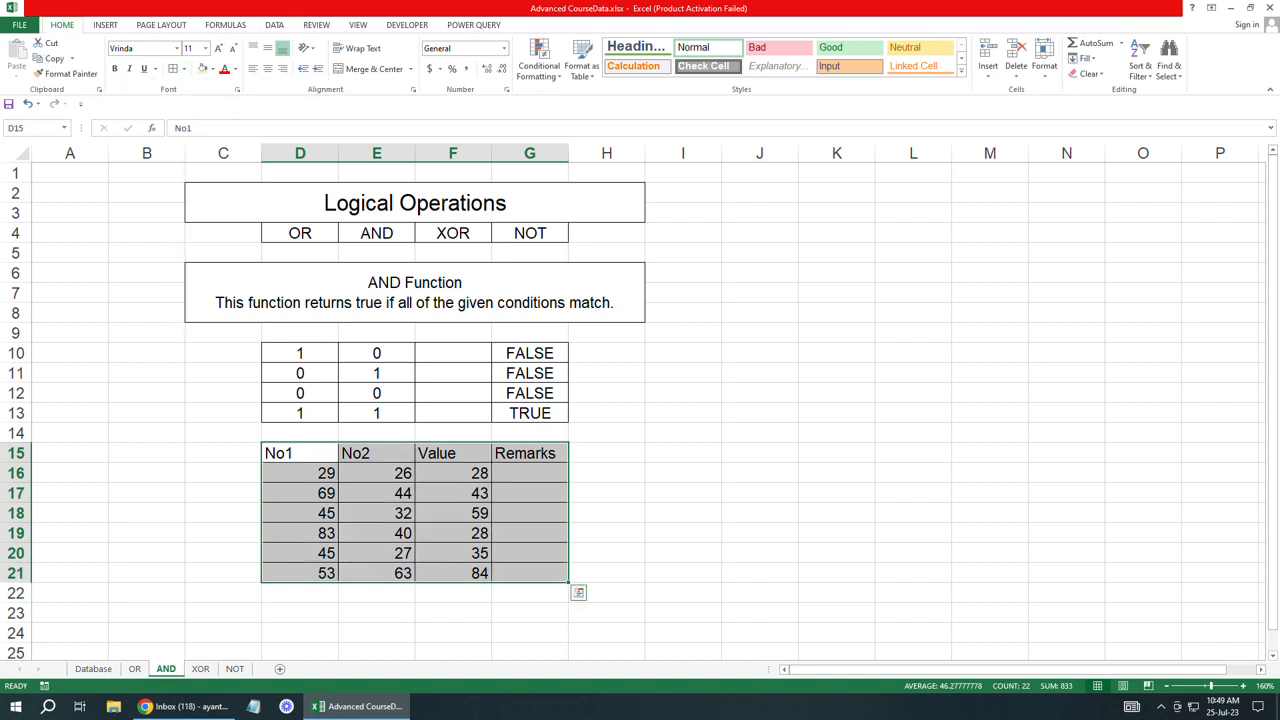
{"action": "key", "text": "alt+h"}
{"action": "key", "text": "a"}
{"action": "key", "text": "c"}
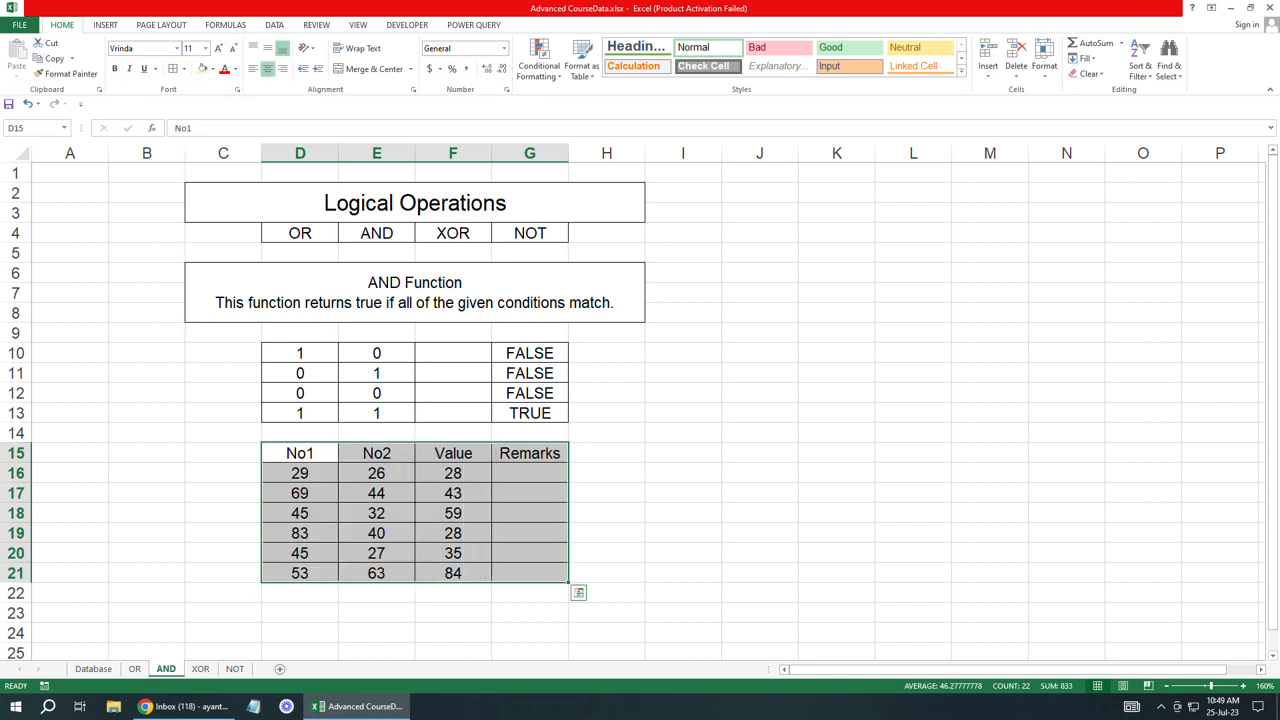
Step: Widen column G slightly and shade the Value column cells F15:F21 light gold
{"action": "left_click", "coordinate": [530, 473]}
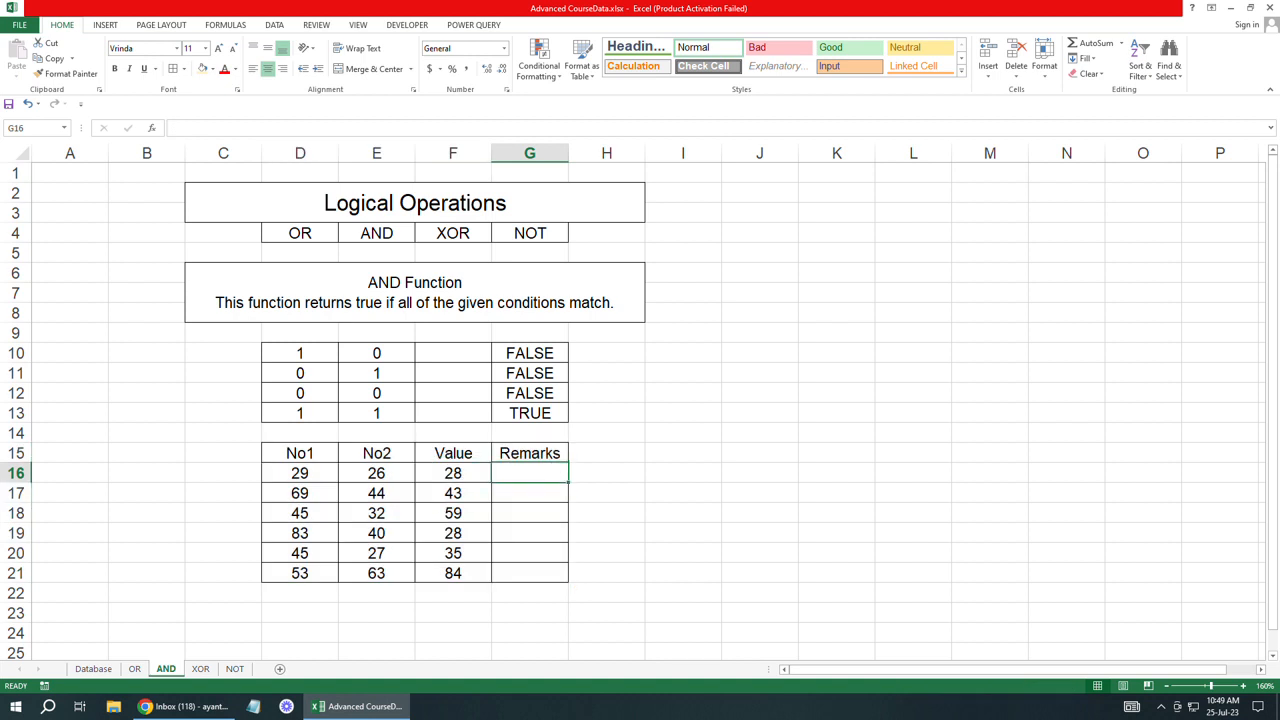
{"action": "left_click_drag", "start_coordinate": [568, 153], "coordinate": [589, 153]}
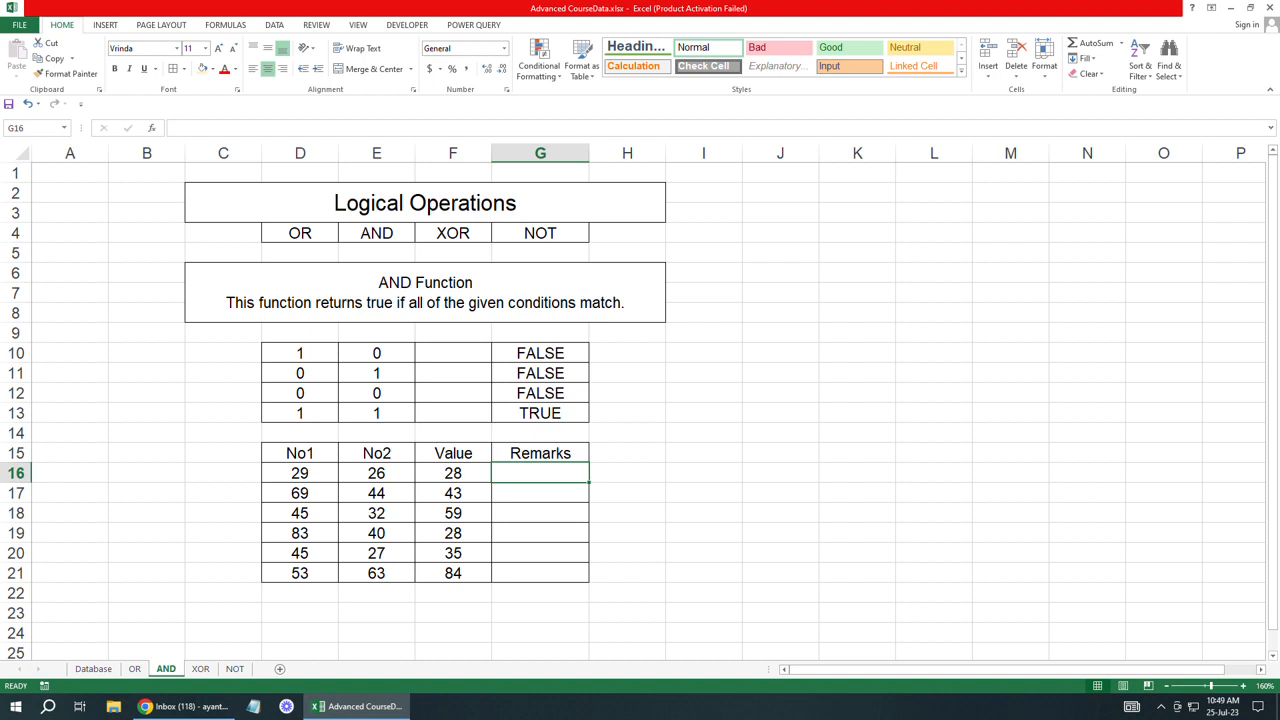
{"action": "left_click_drag", "start_coordinate": [453, 453], "coordinate": [453, 574]}
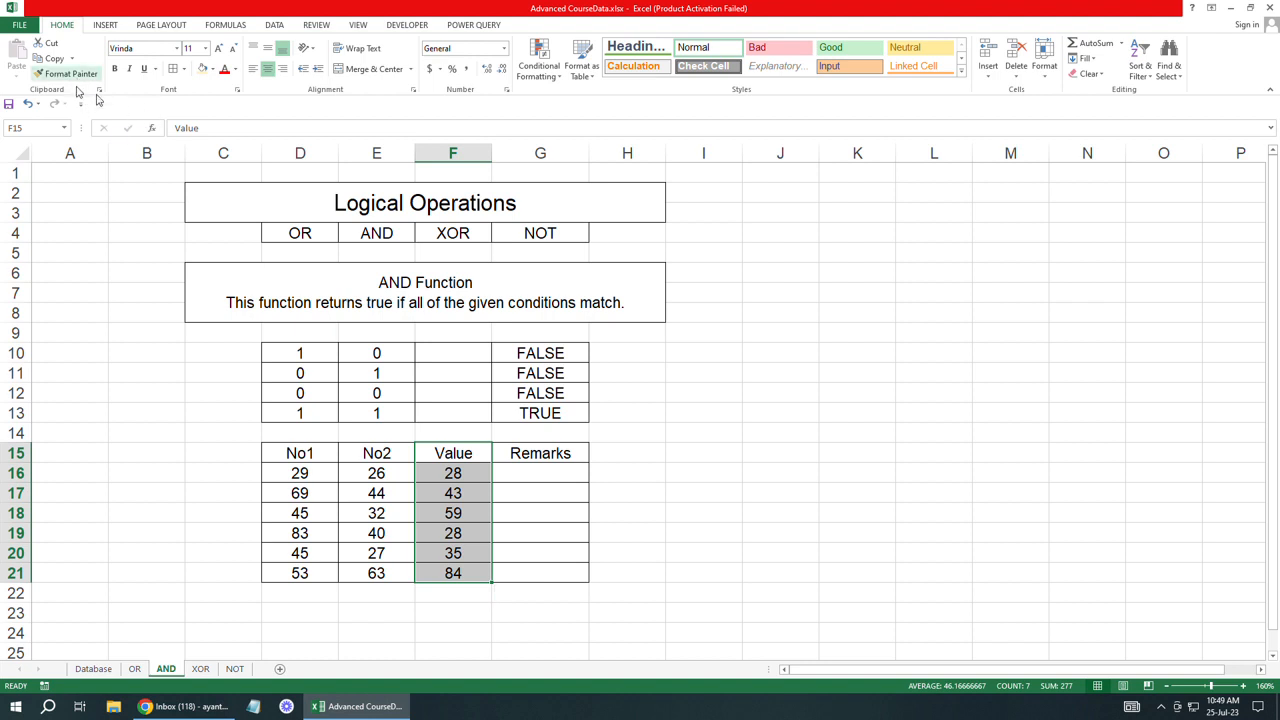
{"action": "left_click", "coordinate": [201, 72]}
Step: Begin an IF formula in G16 with an AND test whose first condition is F16>MIN(D16:E16)
{"action": "left_click", "coordinate": [540, 473]}
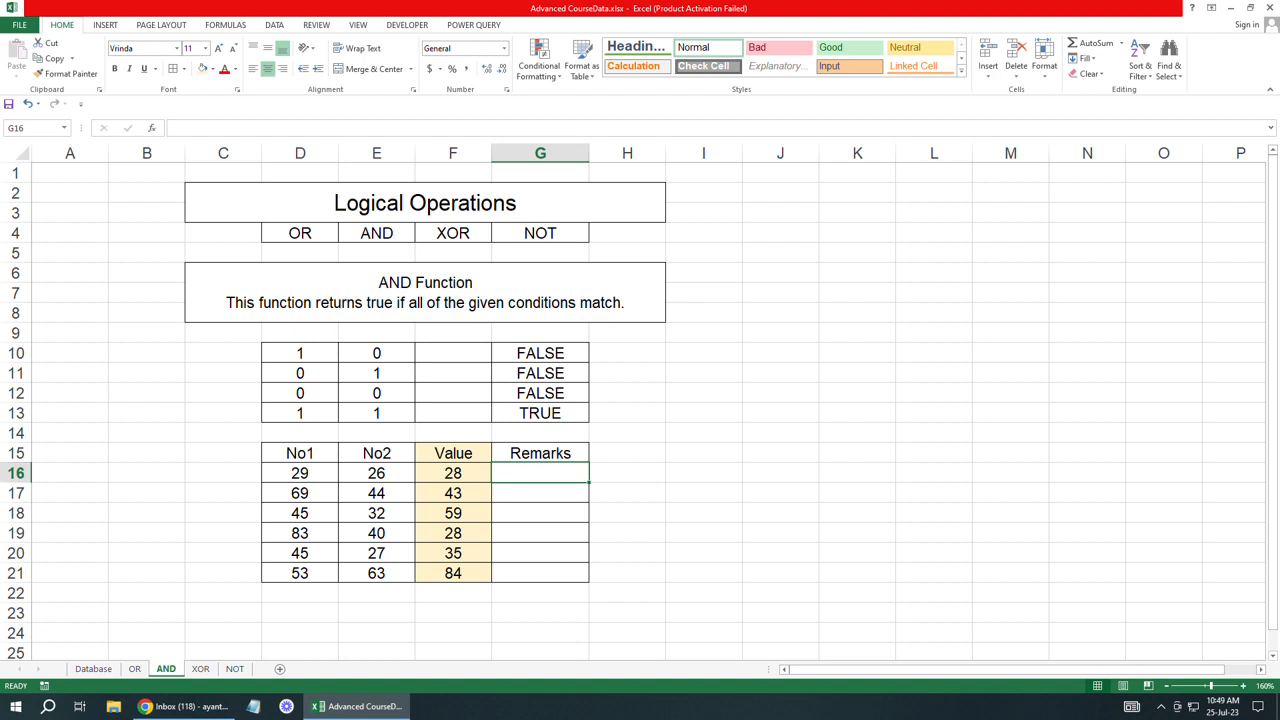
{"action": "type", "text": "="}
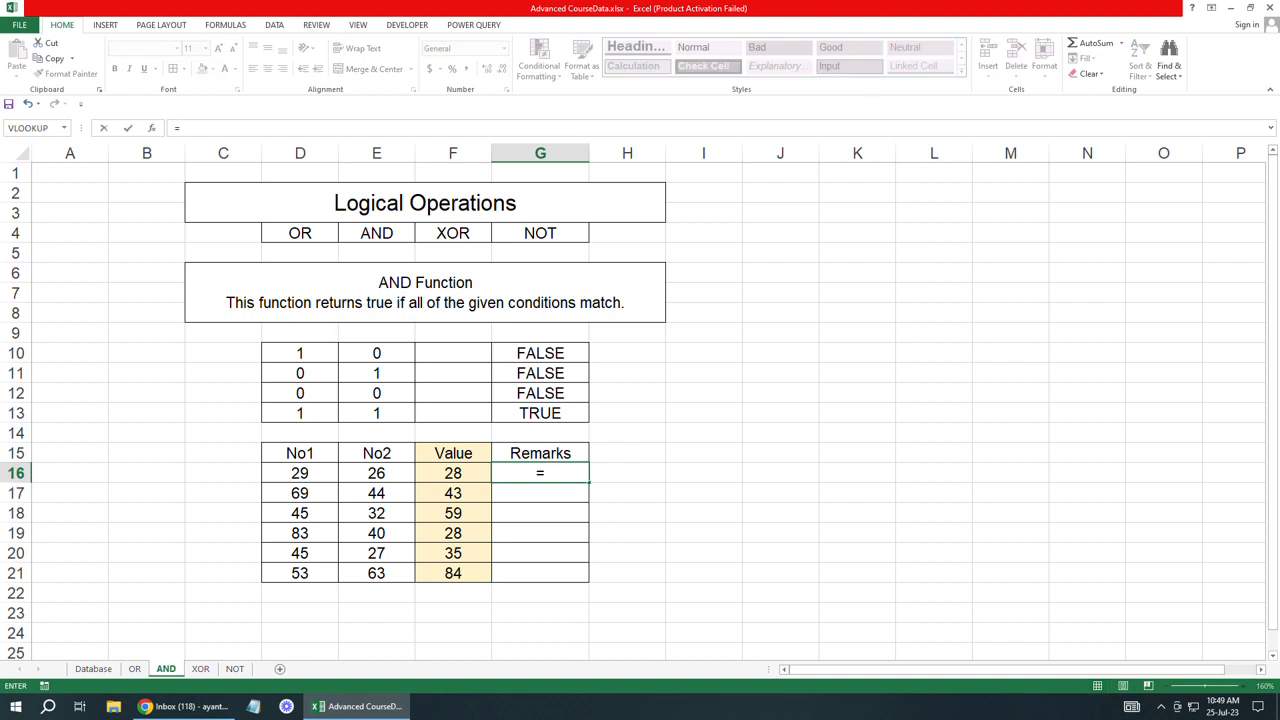
{"action": "type", "text": "if"}
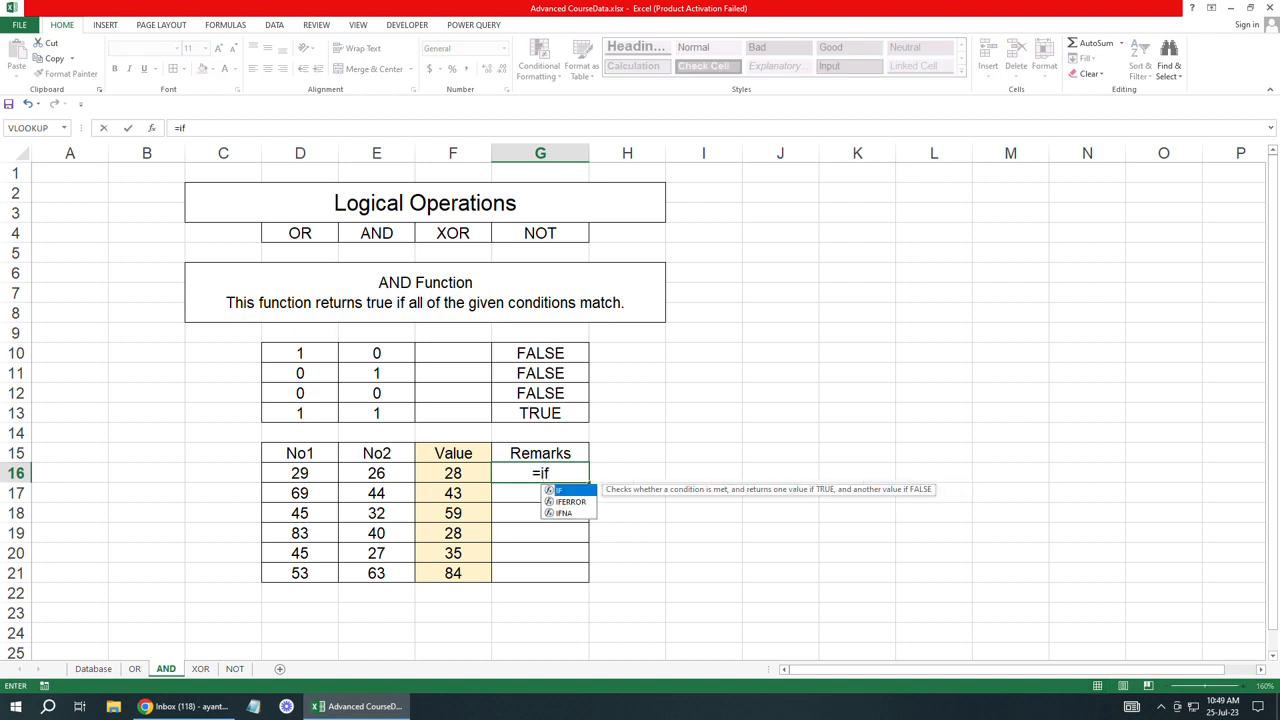
{"action": "key", "text": "Tab"}
{"action": "type", "text": "and"}
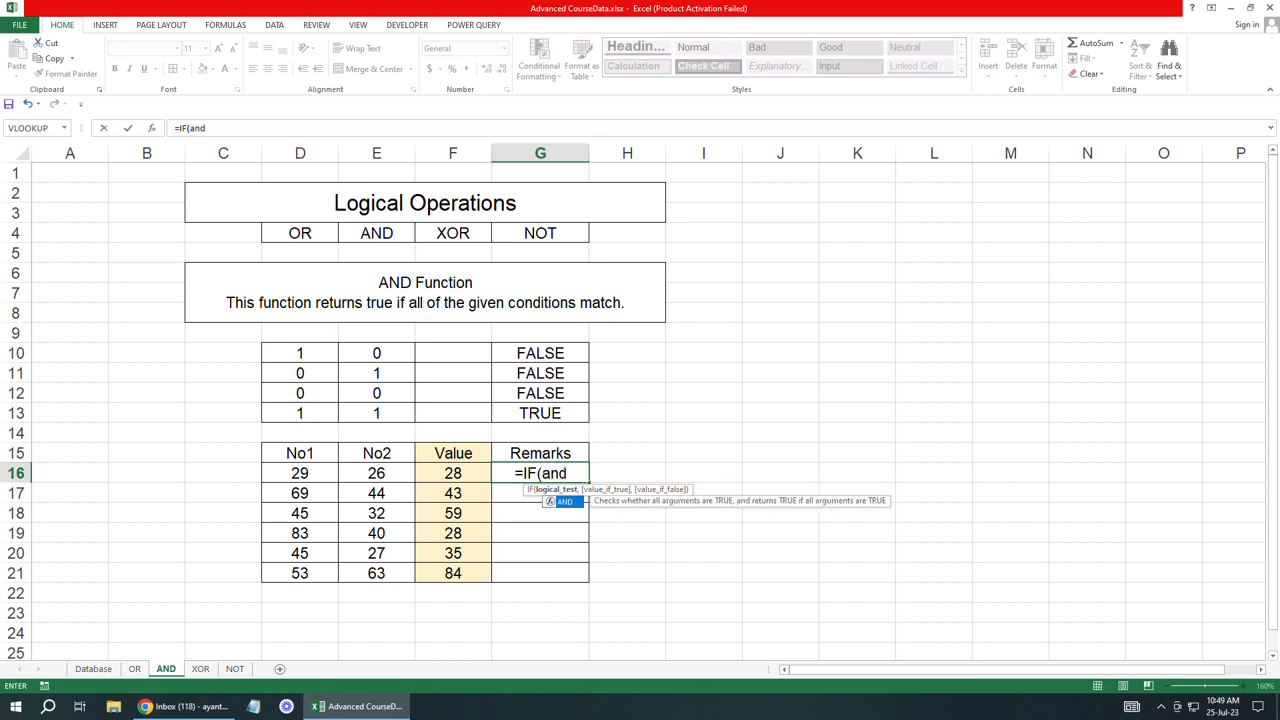
{"action": "key", "text": "Tab"}
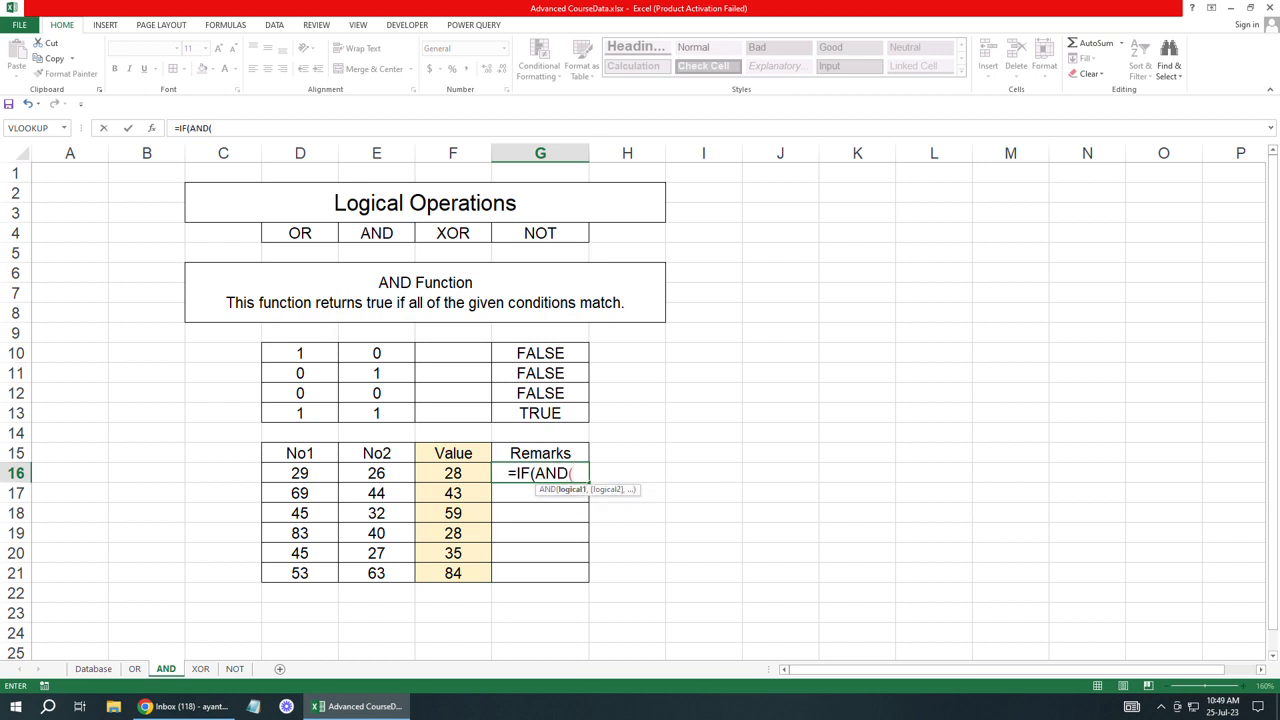
{"action": "key", "text": "Left"}
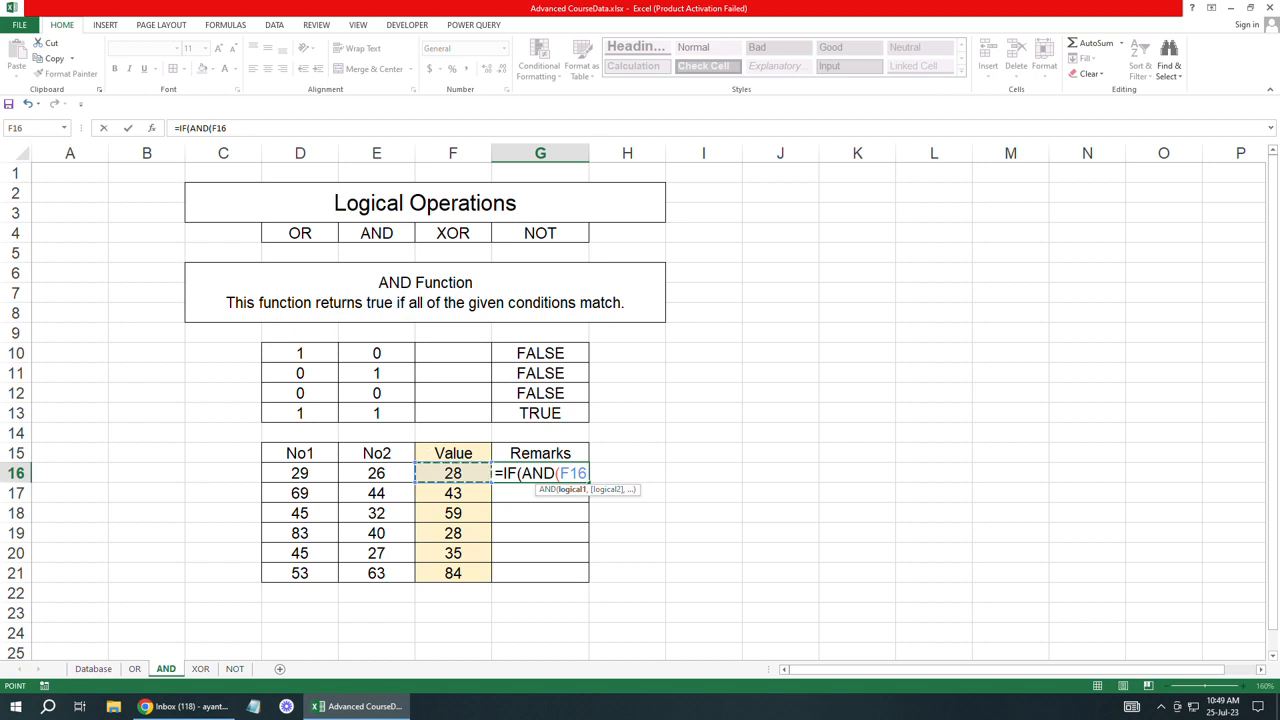
{"action": "type", "text": ">"}
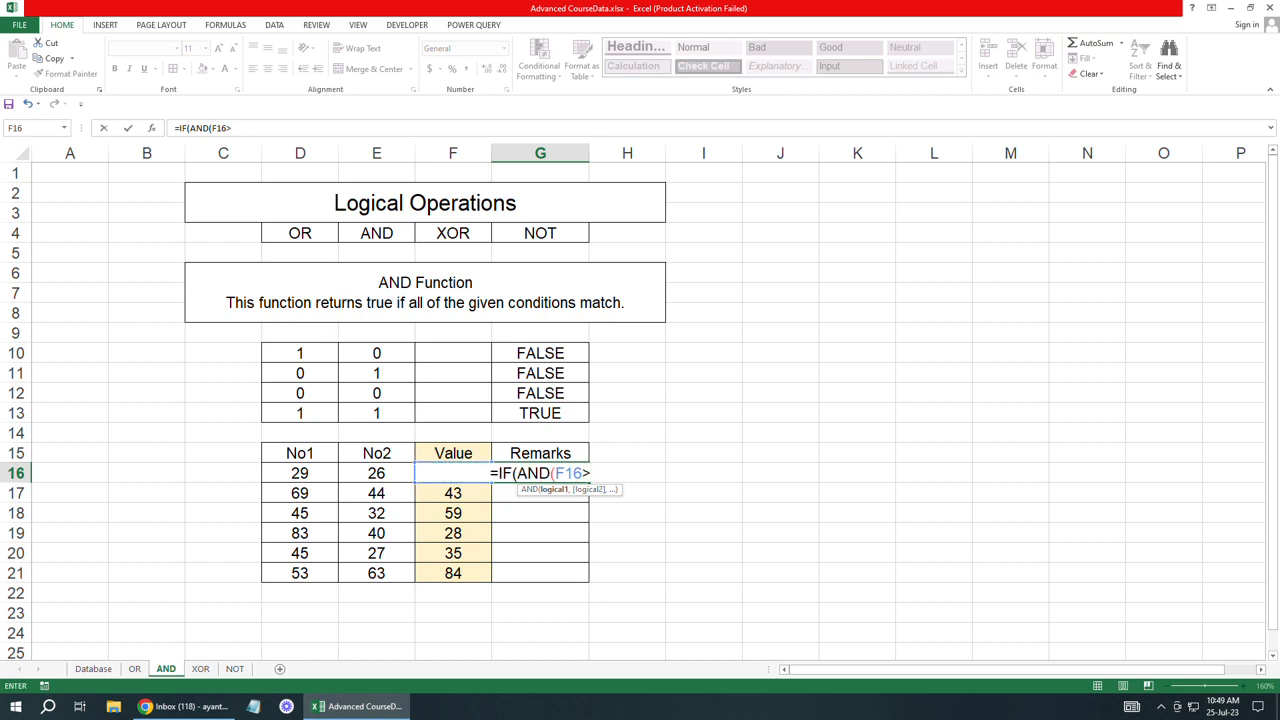
{"action": "type", "text": "min"}
{"action": "key", "text": "Tab"}
{"action": "left_click_drag", "start_coordinate": [300, 473], "coordinate": [376, 473]}
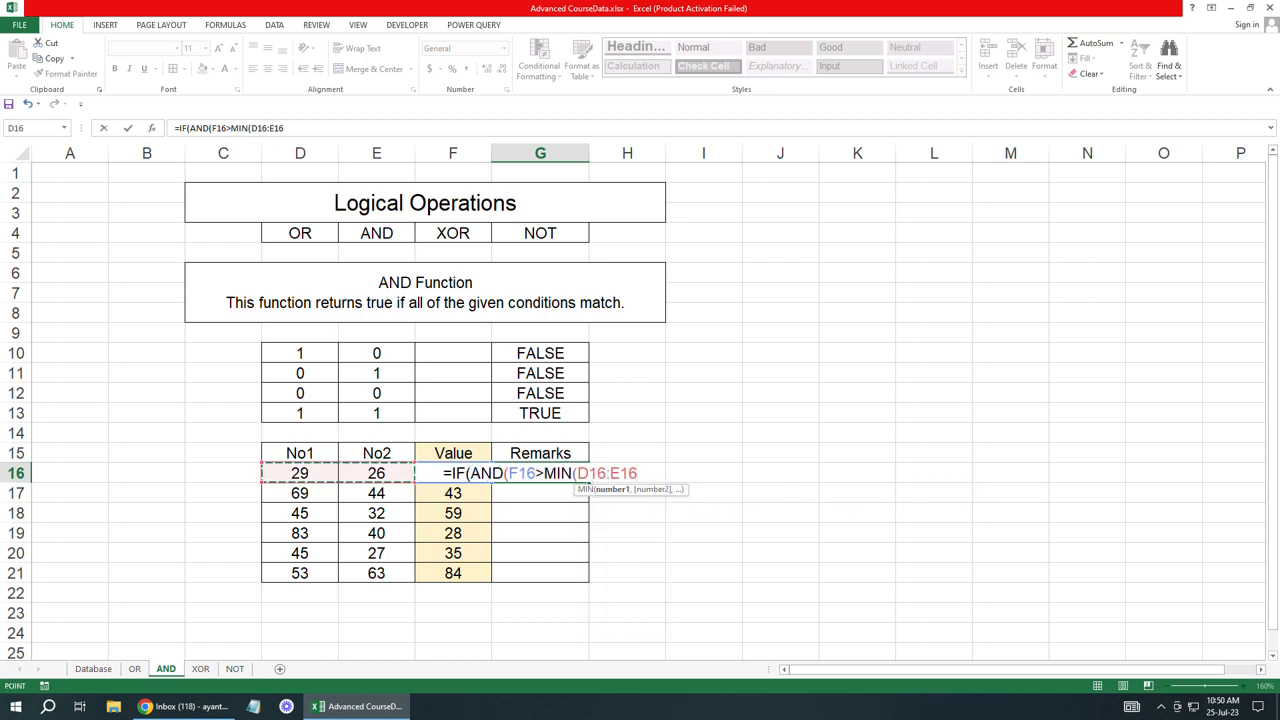
{"action": "type", "text": ")"}
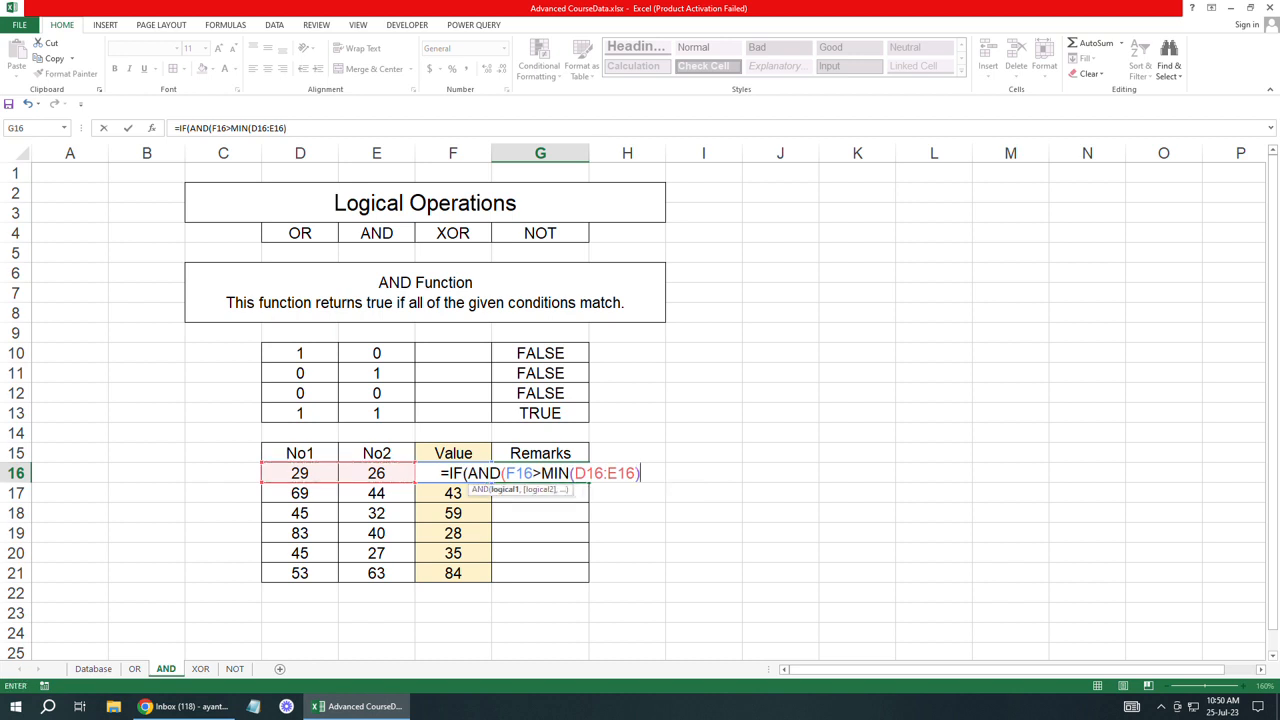
Step: Add F16<MAX(D16:E16) as the second AND condition in the G16 formula
{"action": "type", "text": ","}
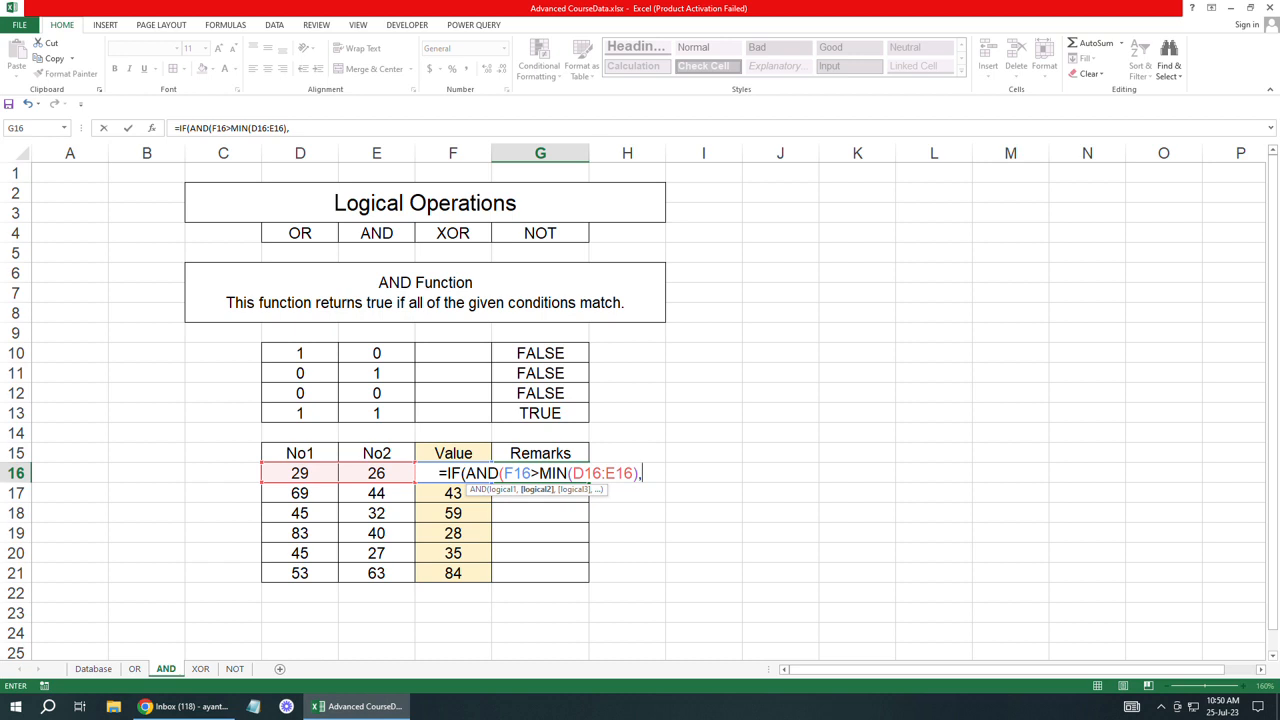
{"action": "type", "text": "F1"}
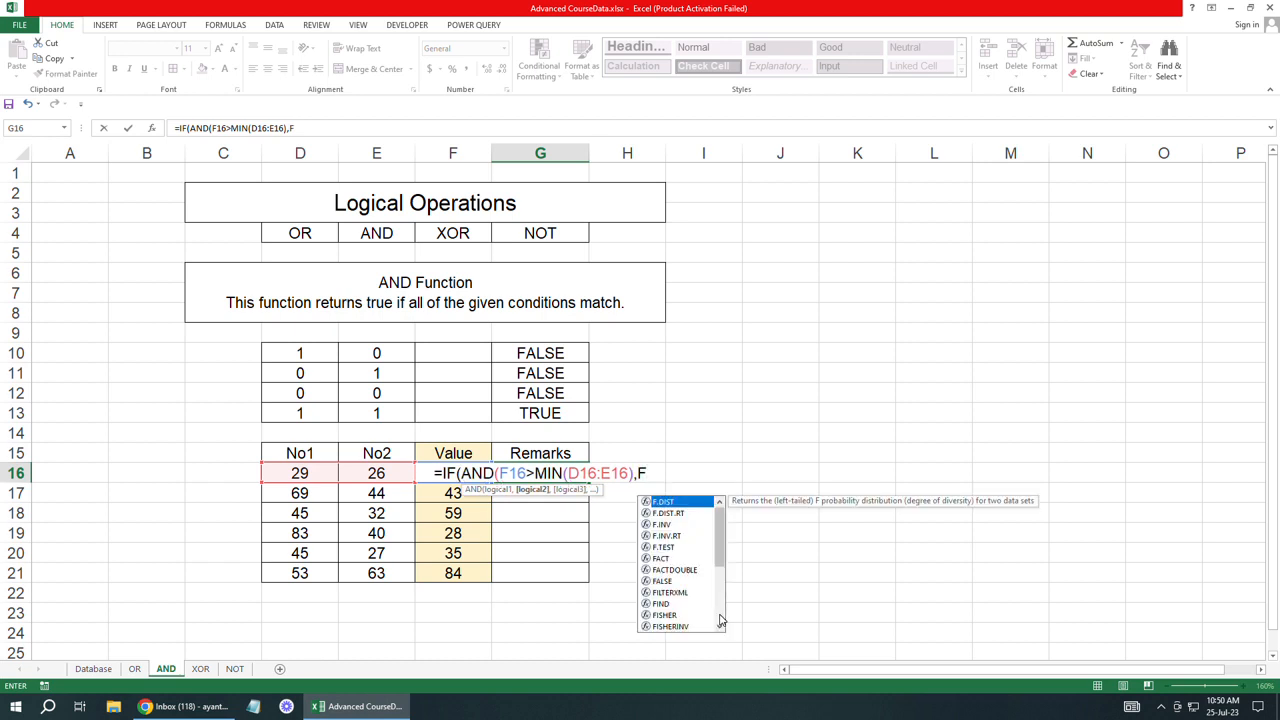
{"action": "type", "text": "6"}
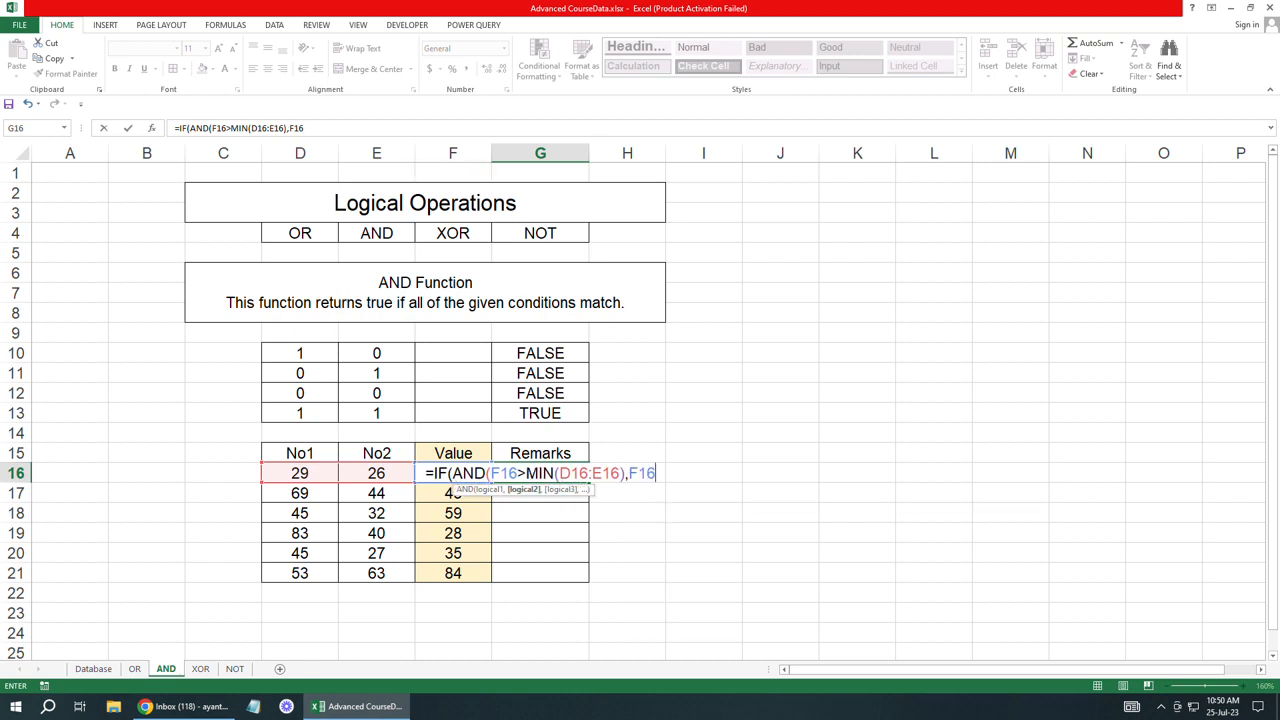
{"action": "type", "text": "<"}
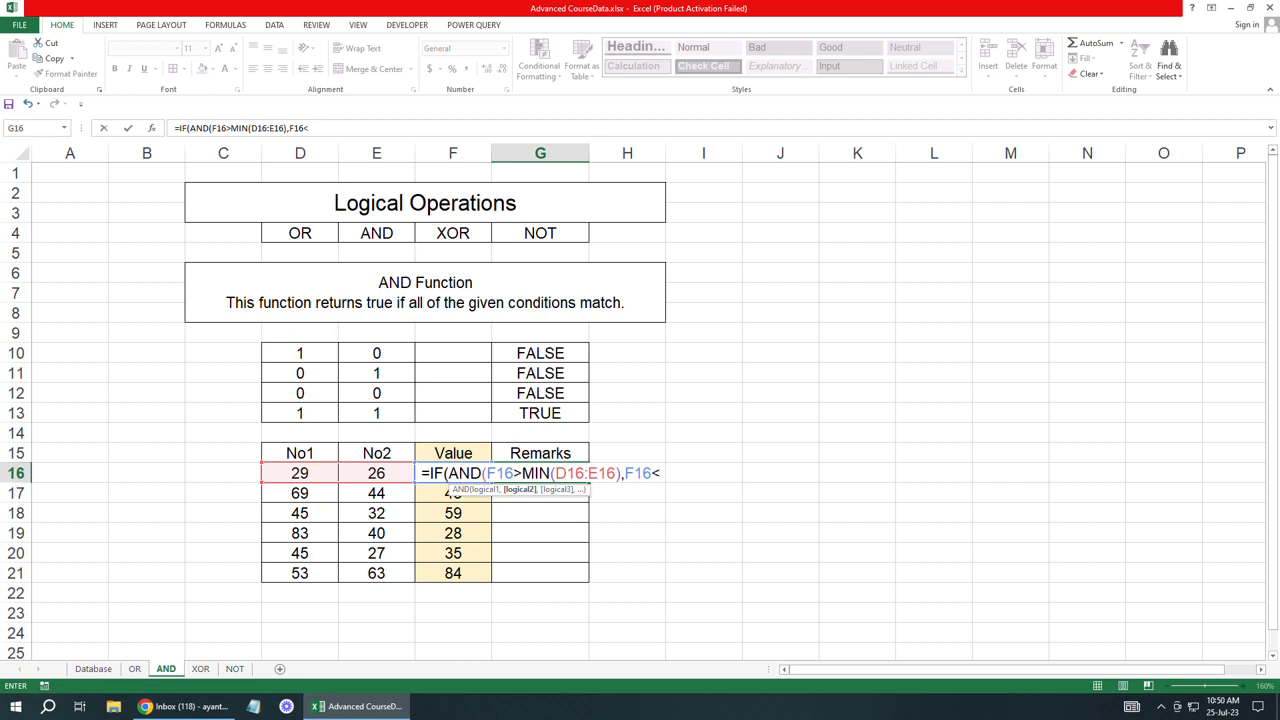
{"action": "type", "text": "max"}
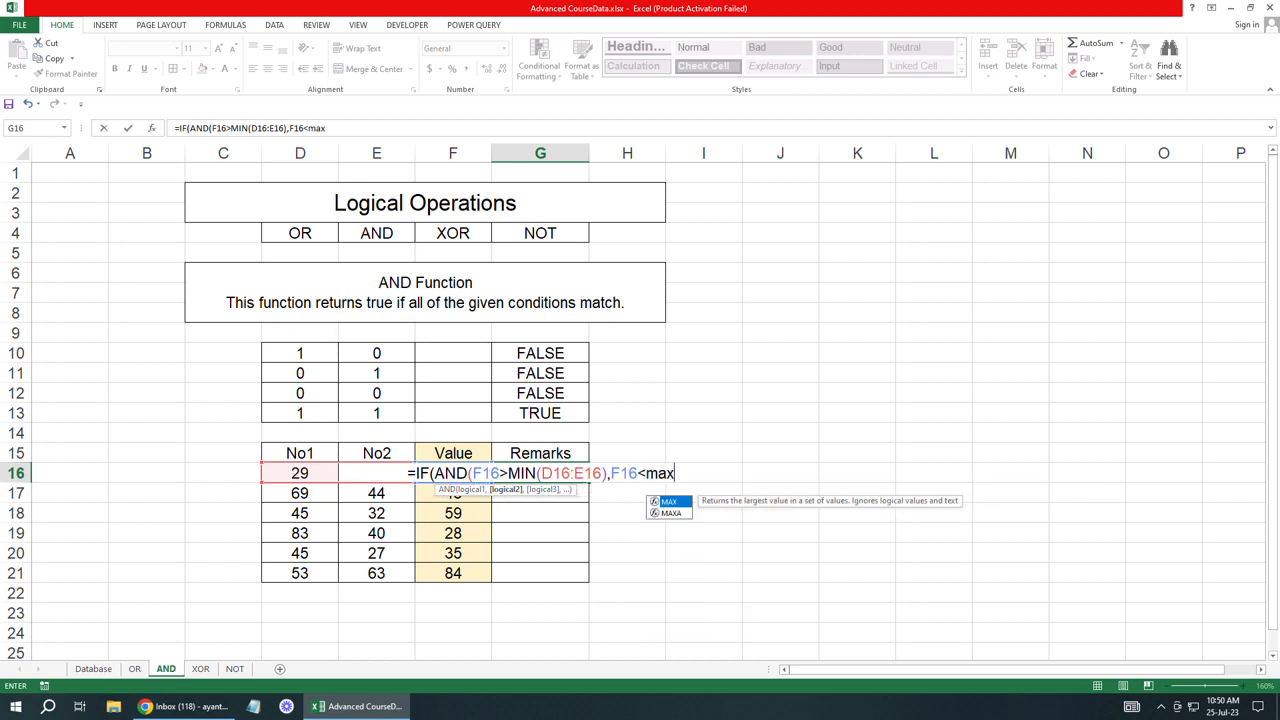
{"action": "key", "text": "Tab"}
{"action": "left_click_drag", "start_coordinate": [300, 473], "coordinate": [377, 473]}
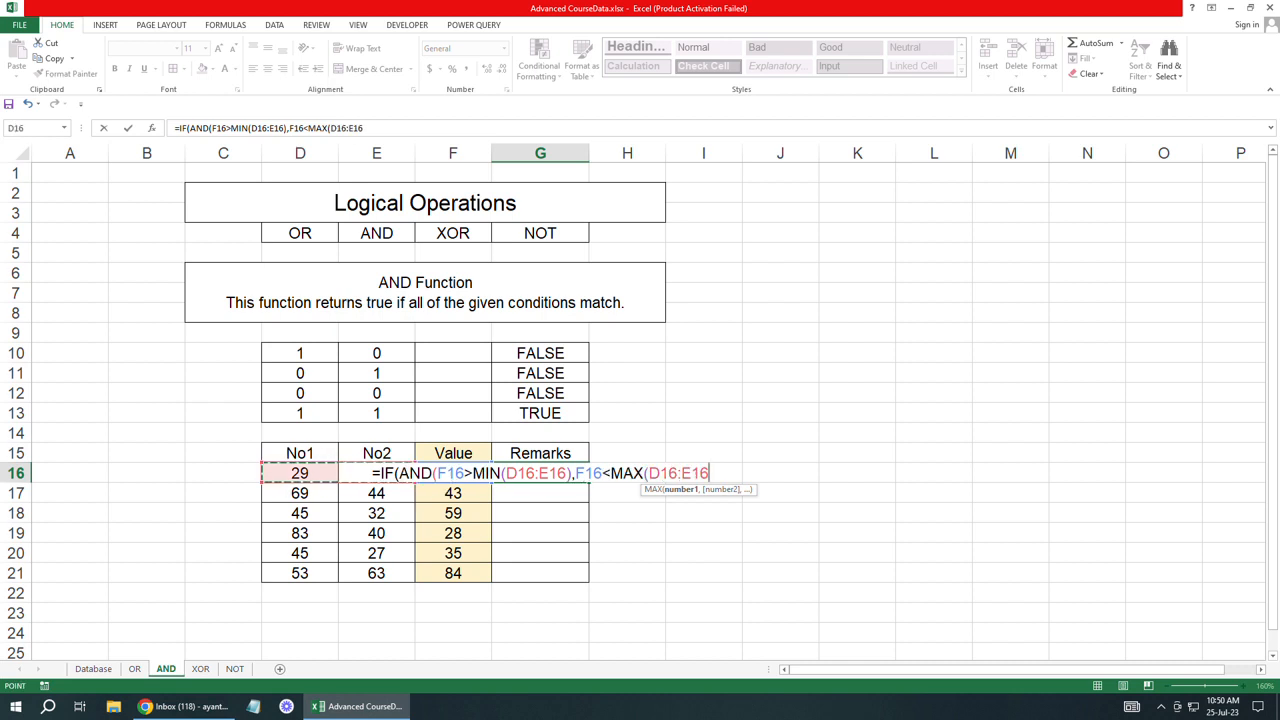
{"action": "type", "text": ")"}
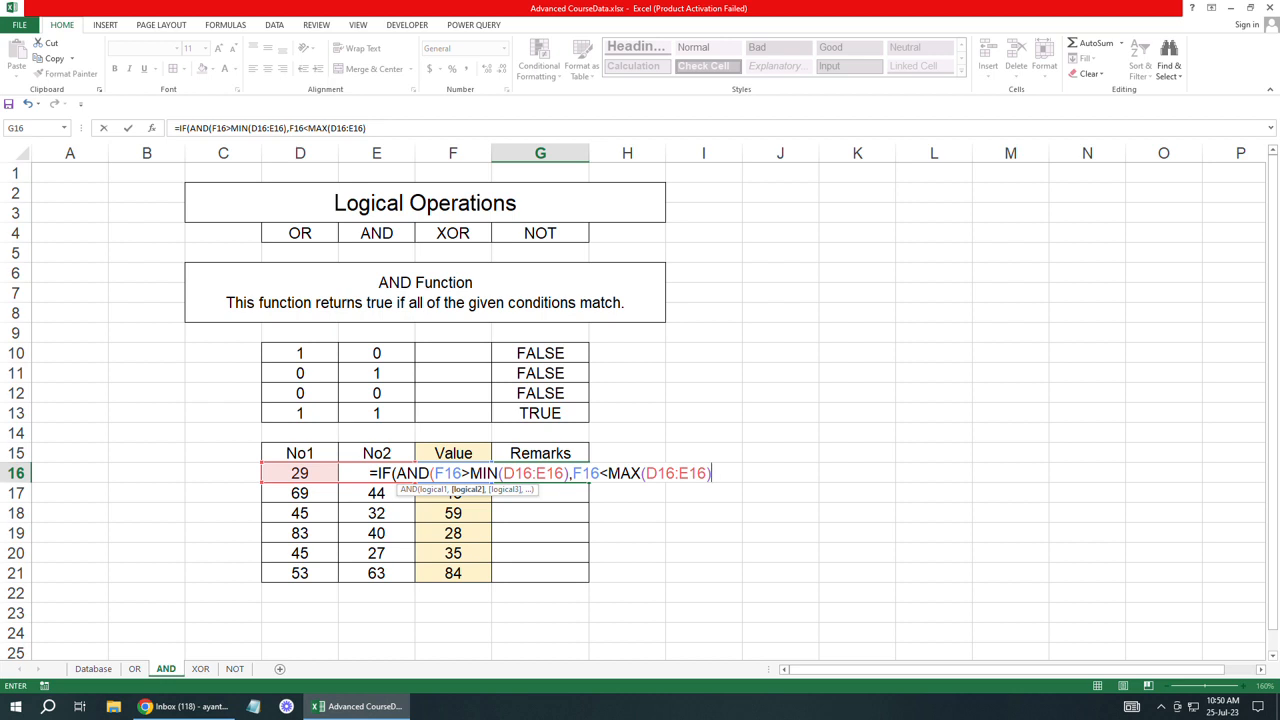
Step: Complete the G16 formula with the results "Yes" if true and "No" if false, and fill it down to G21
{"action": "type", "text": "),\""}
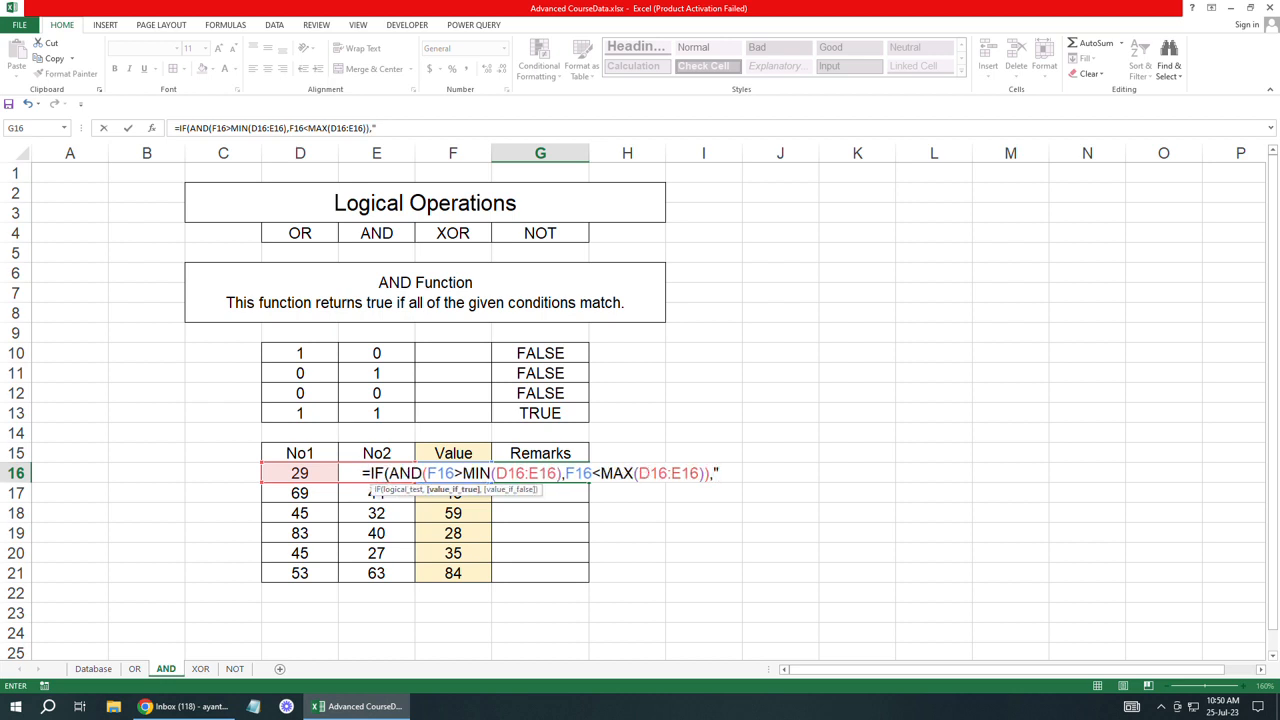
{"action": "type", "text": "Yes\""}
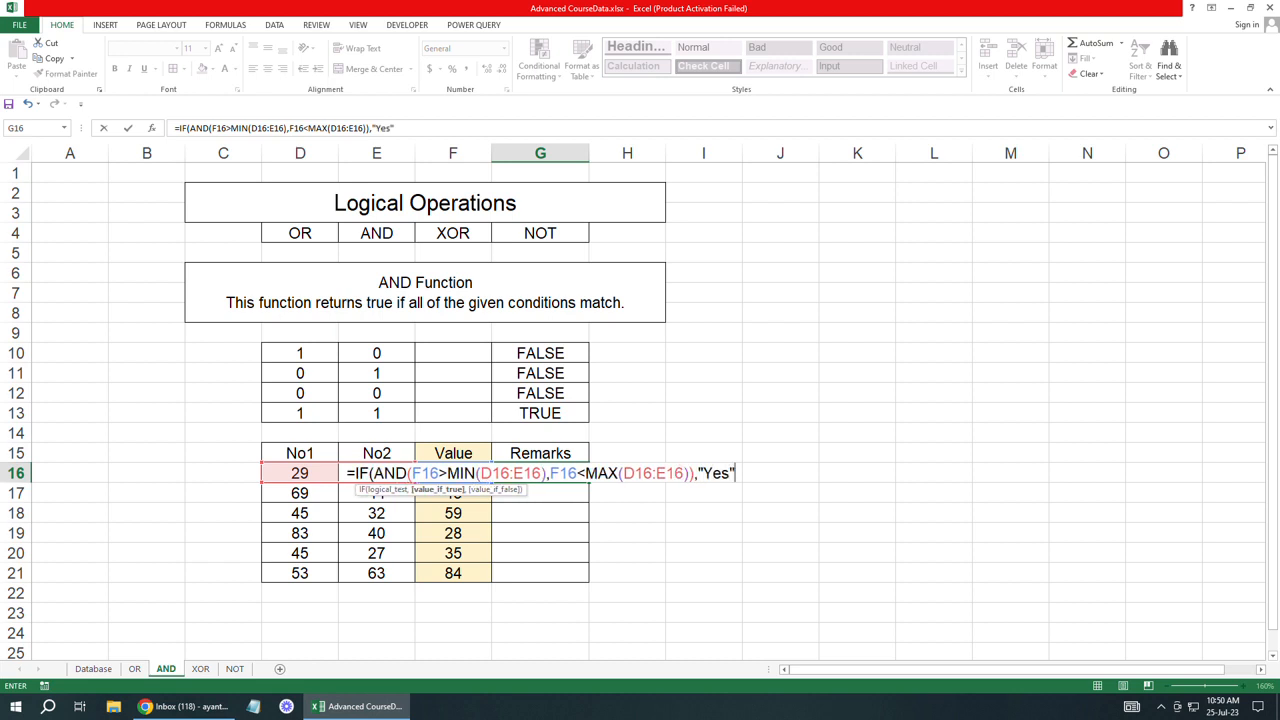
{"action": "type", "text": ",\"No\")"}
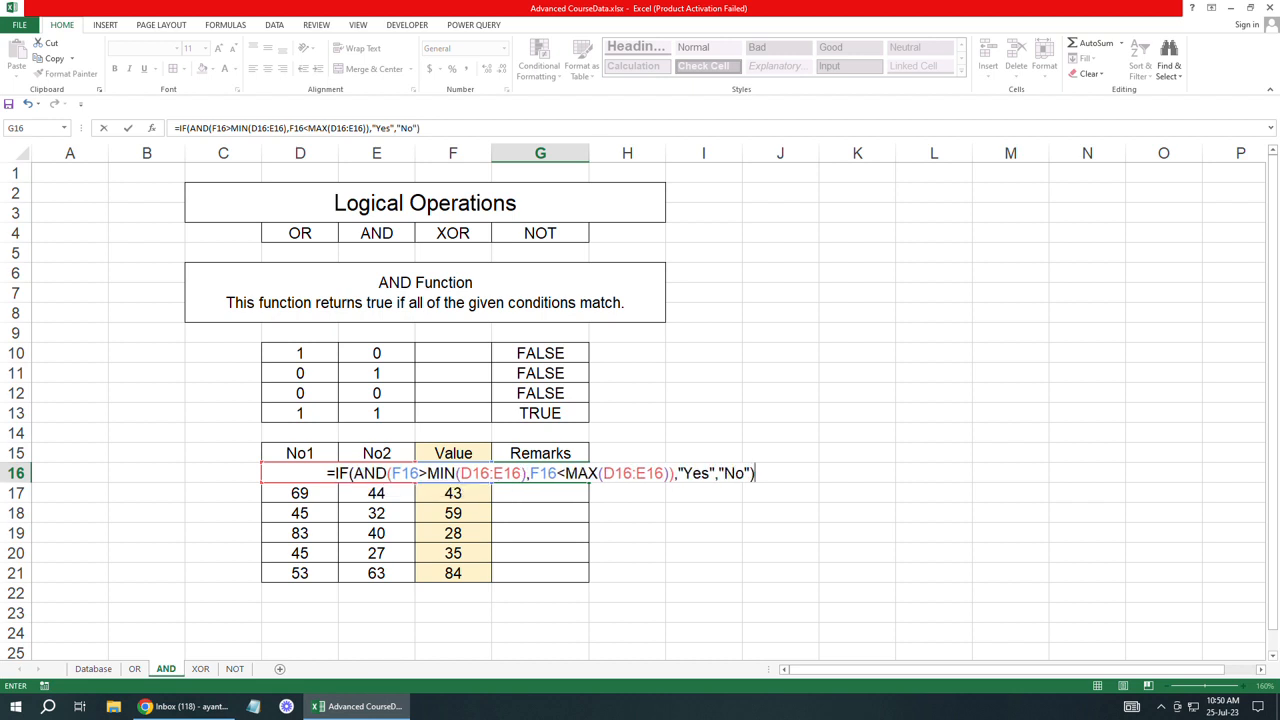
{"action": "key", "text": "Return"}
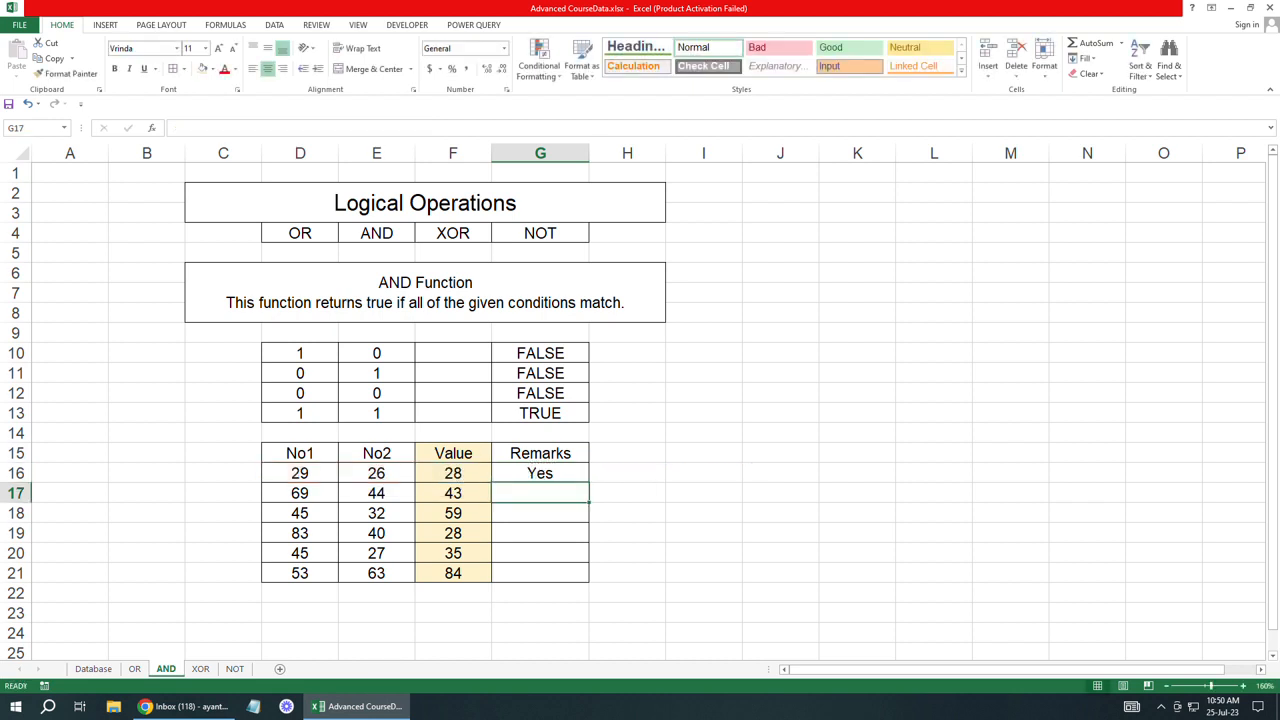
{"action": "key", "text": "Up"}
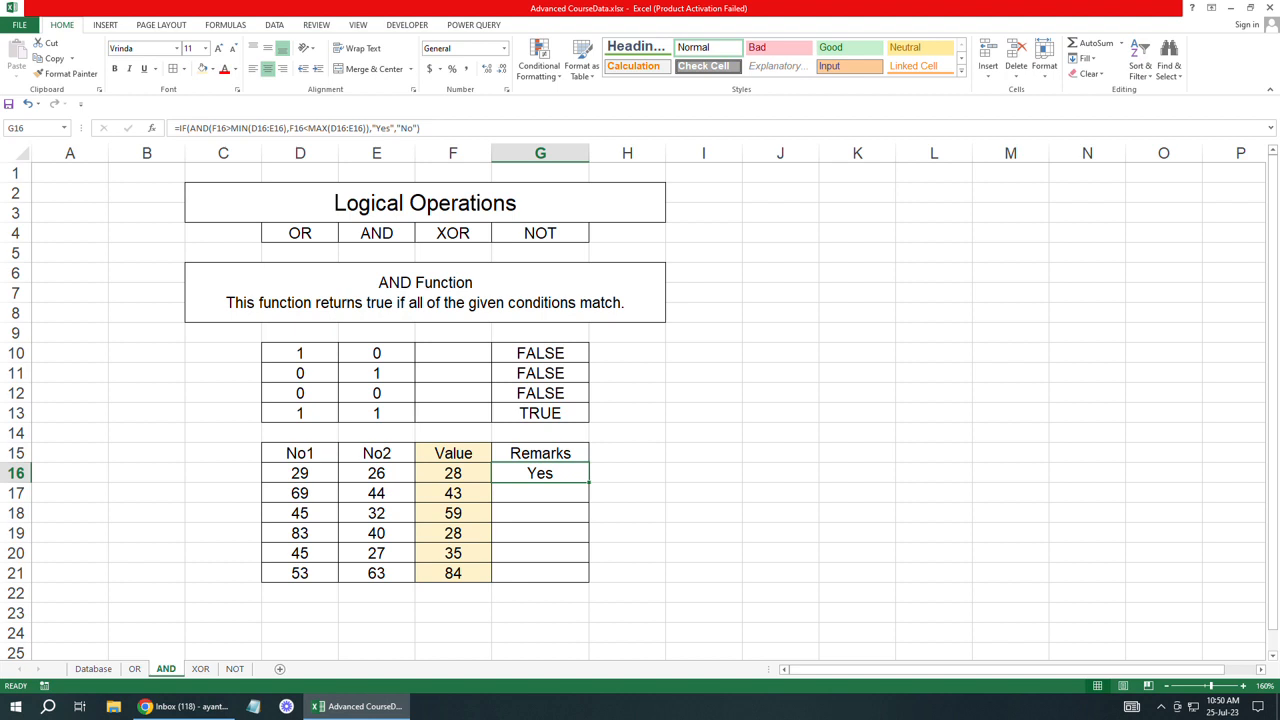
{"action": "left_click_drag", "start_coordinate": [589, 482], "coordinate": [589, 580]}
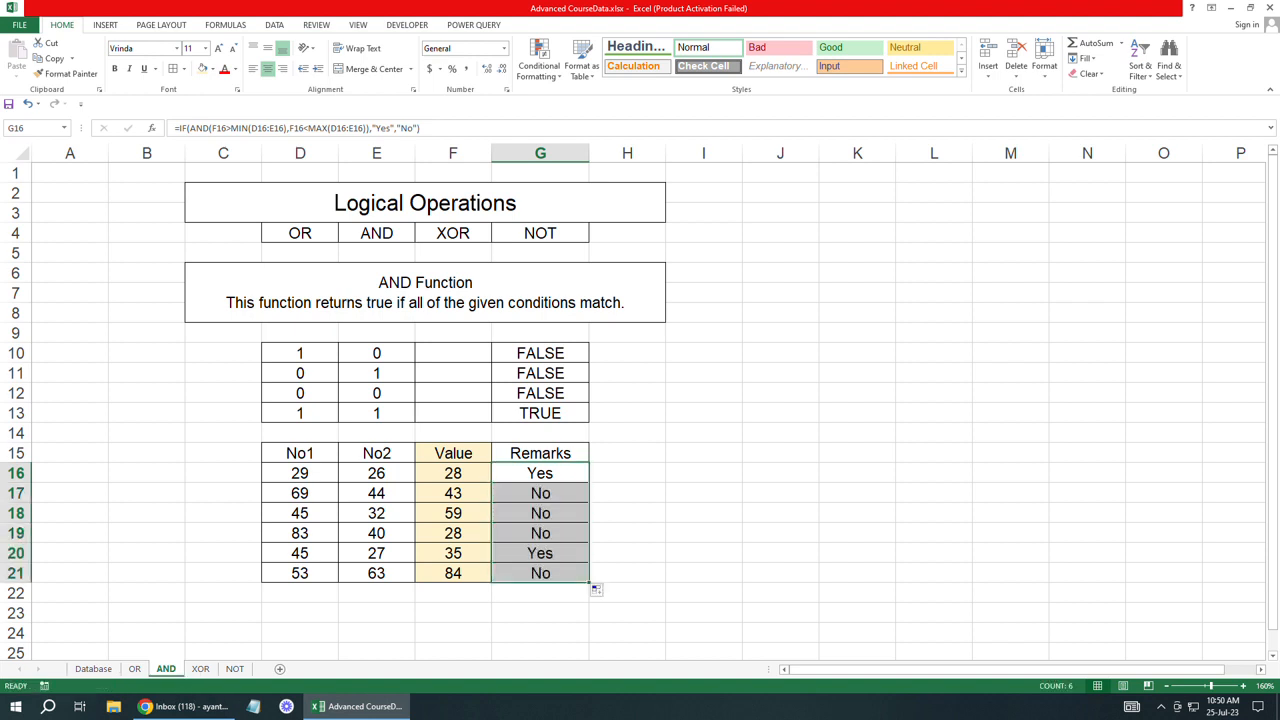
Step: Examine the IF/AND formula in G16, its Yes and No arguments, and the Remarks results in G16:G21
{"action": "left_click", "coordinate": [540, 493]}
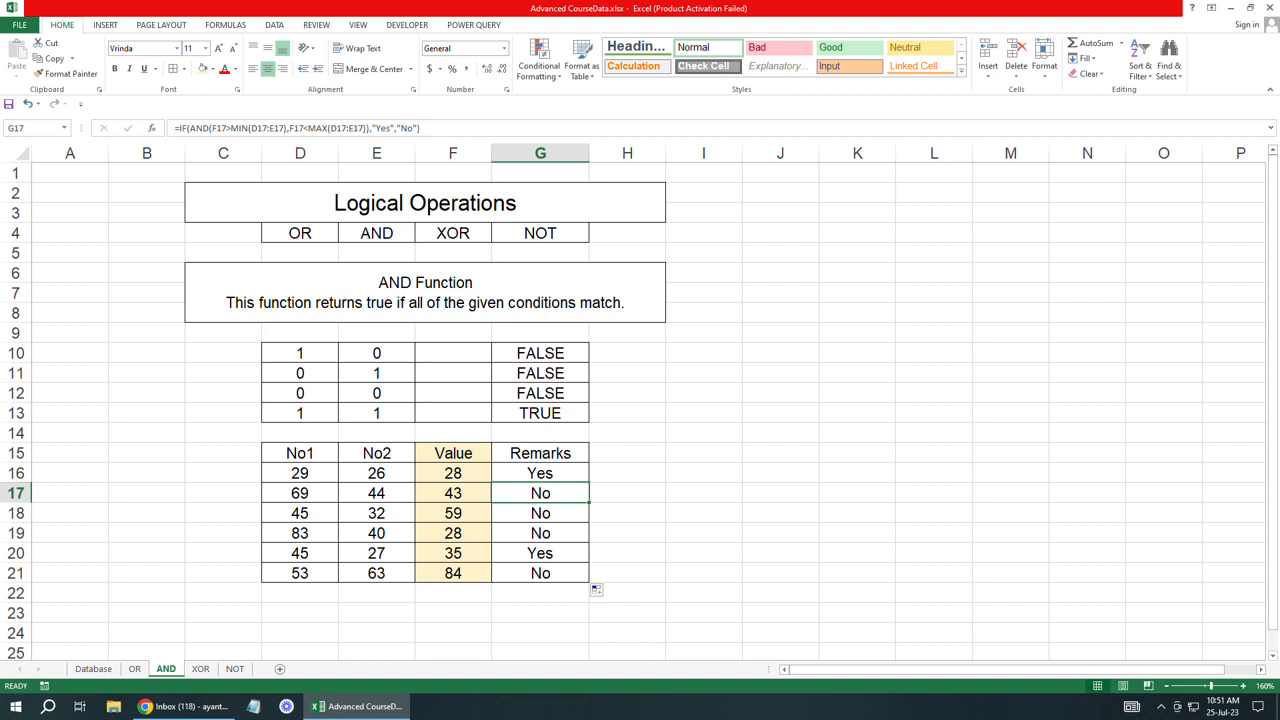
{"action": "double_click", "coordinate": [566, 474]}
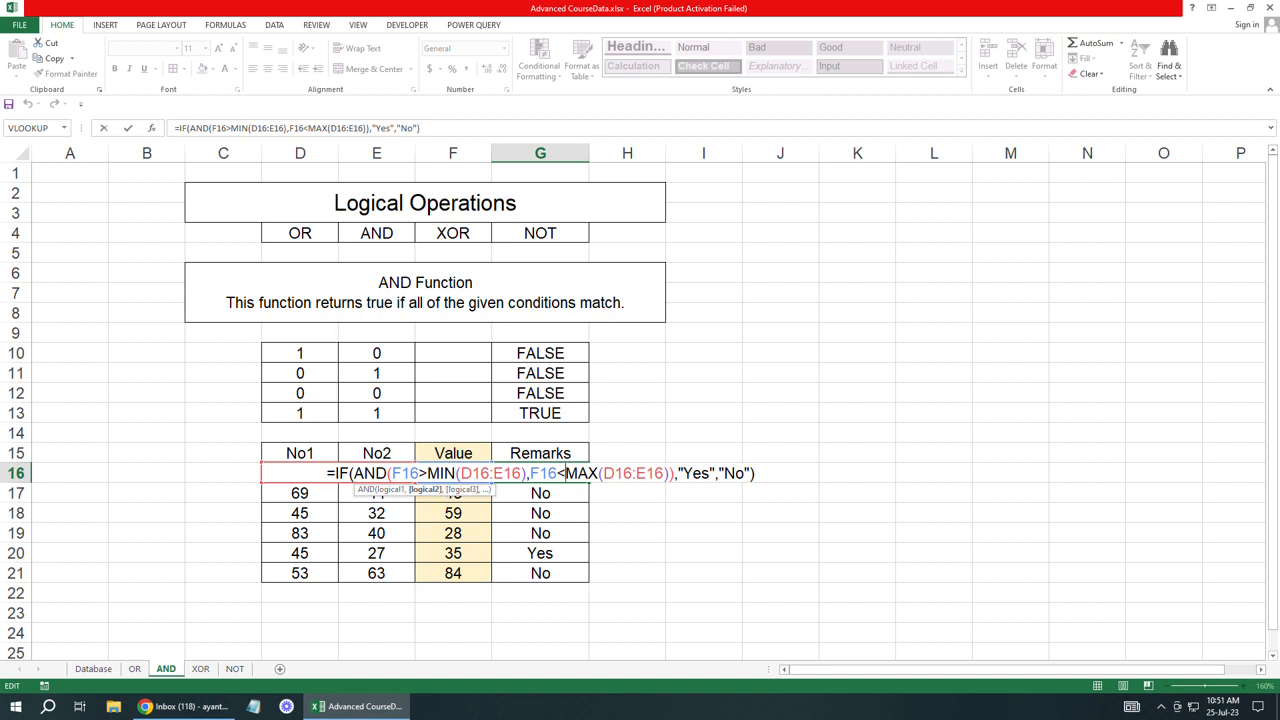
{"action": "left_click_drag", "start_coordinate": [683, 473], "coordinate": [746, 473]}
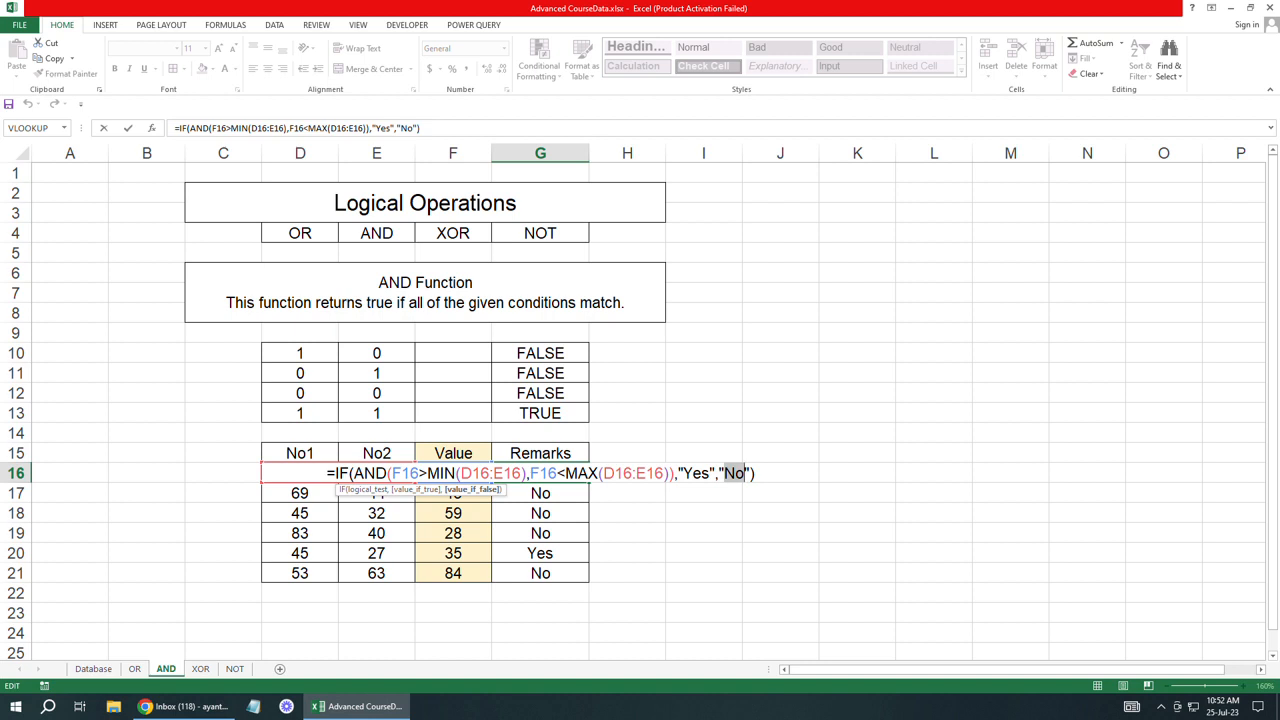
{"action": "key", "text": "Return"}
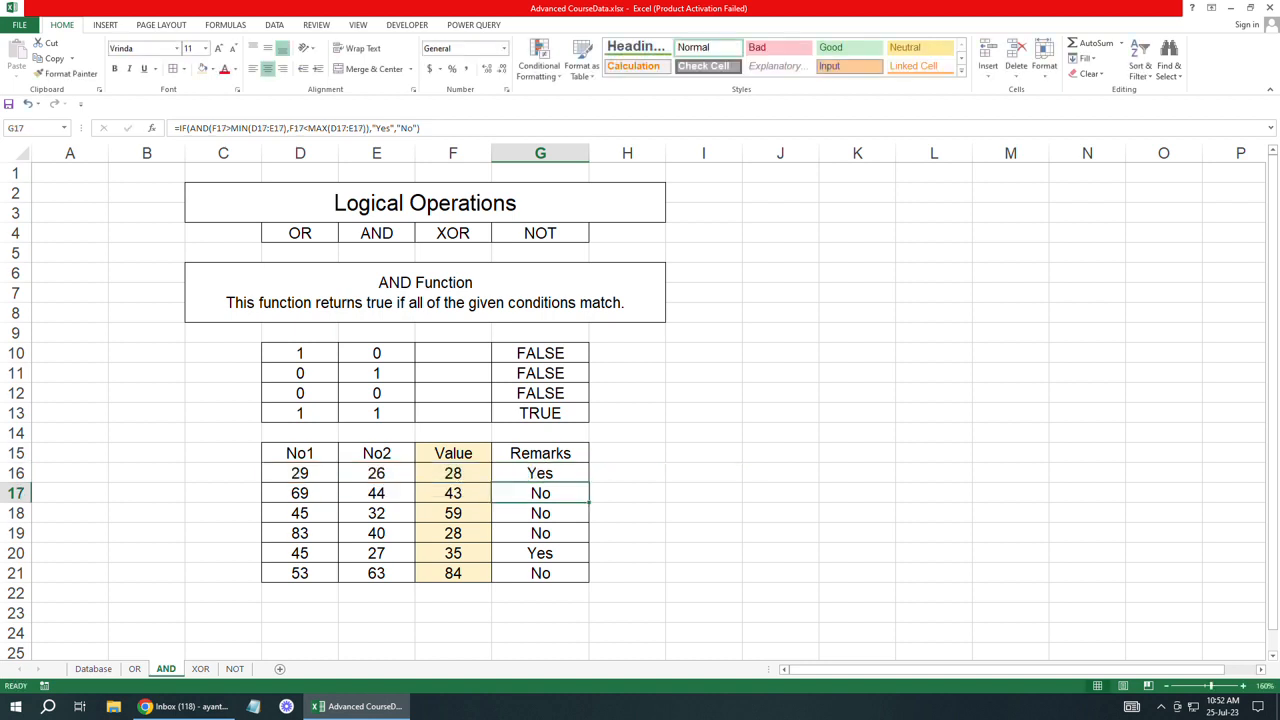
{"action": "left_click_drag", "start_coordinate": [540, 473], "coordinate": [540, 573]}
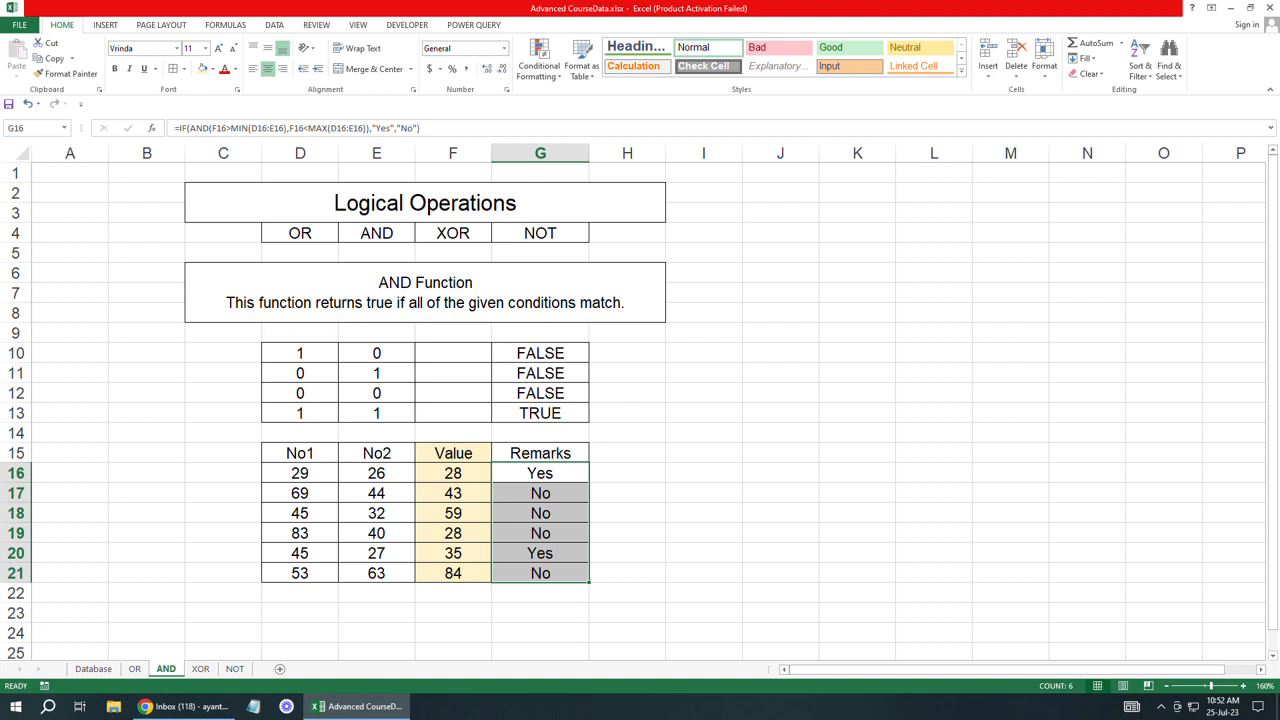
{"action": "left_click", "coordinate": [622, 453]}
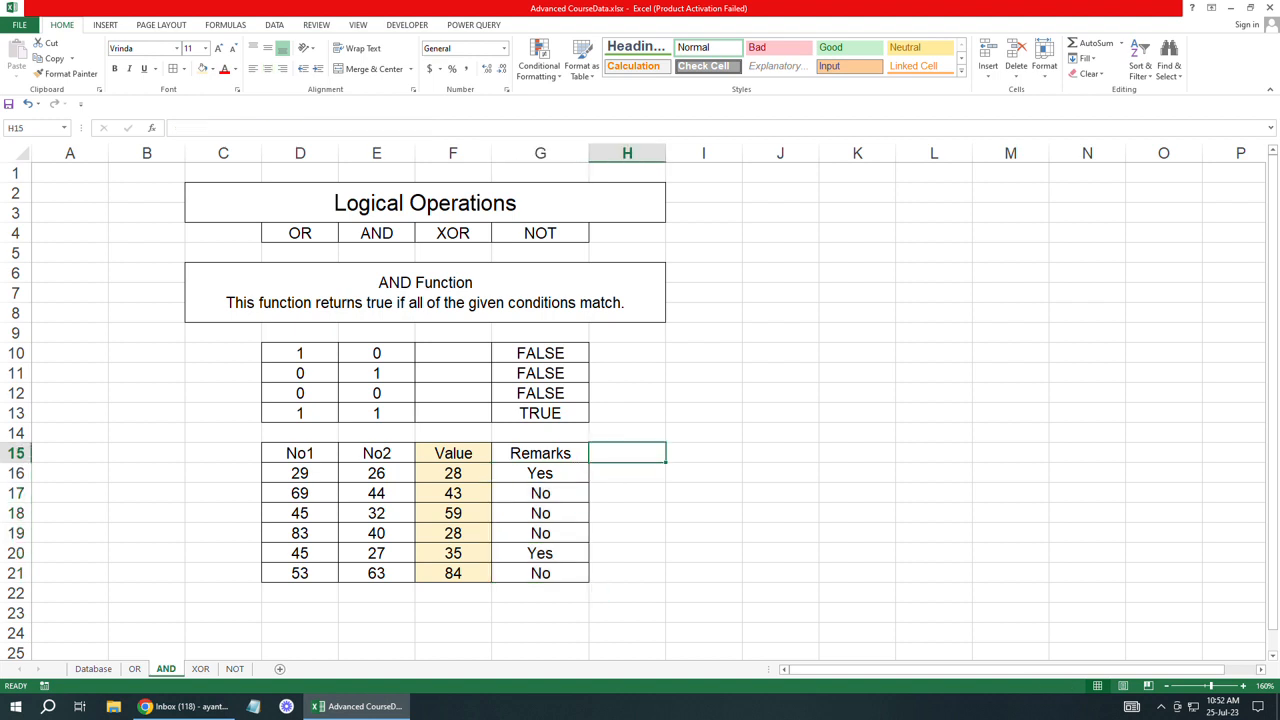
{"action": "double_click", "coordinate": [565, 473]}
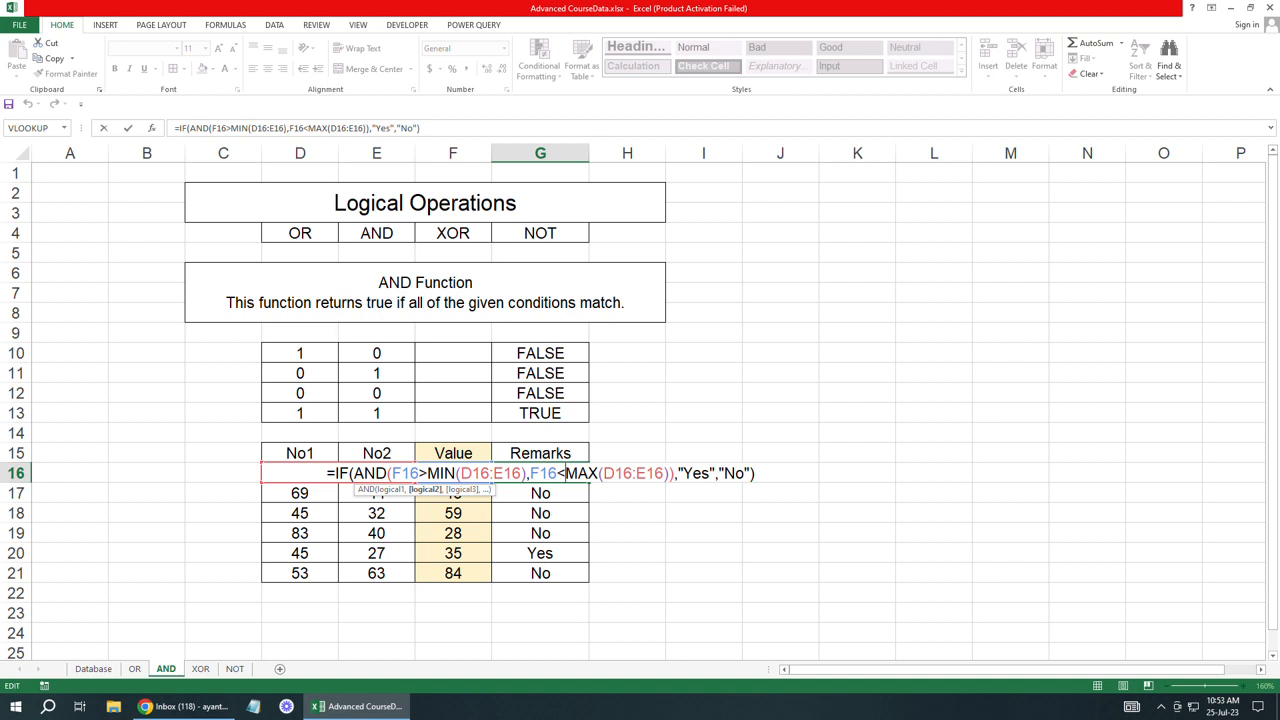
{"action": "key", "text": "Return"}
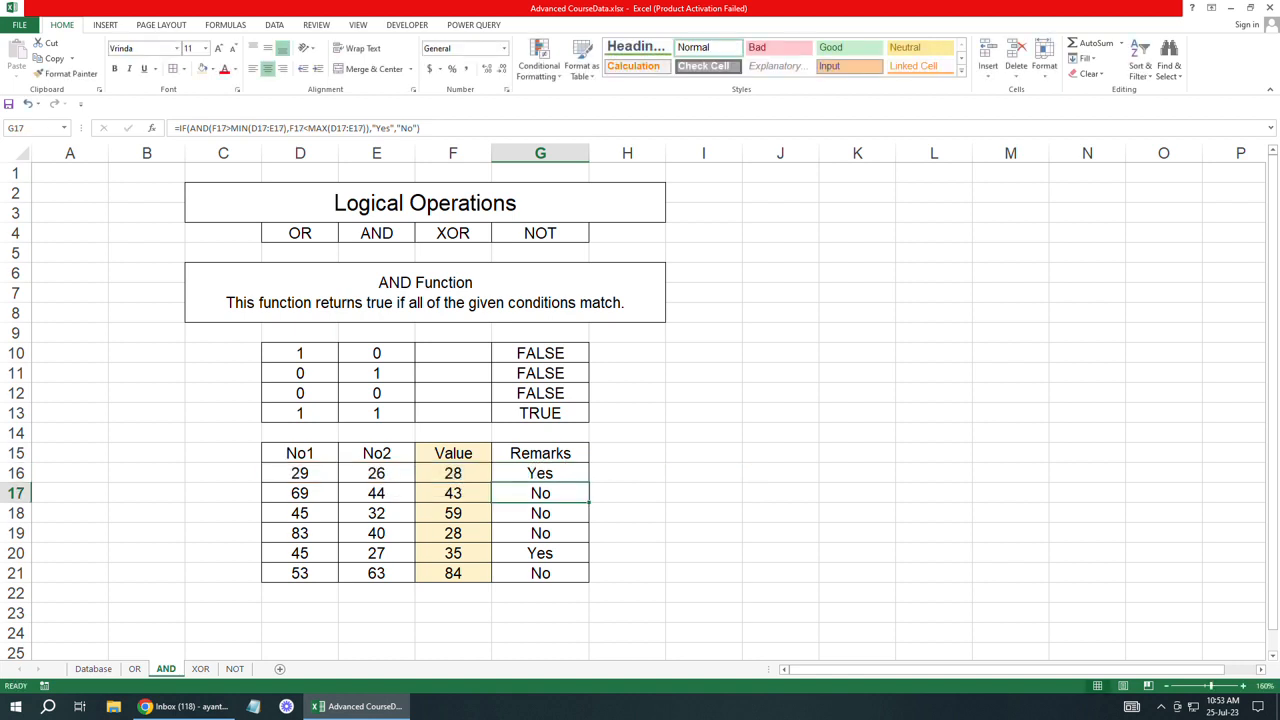
{"action": "left_click", "coordinate": [704, 453]}
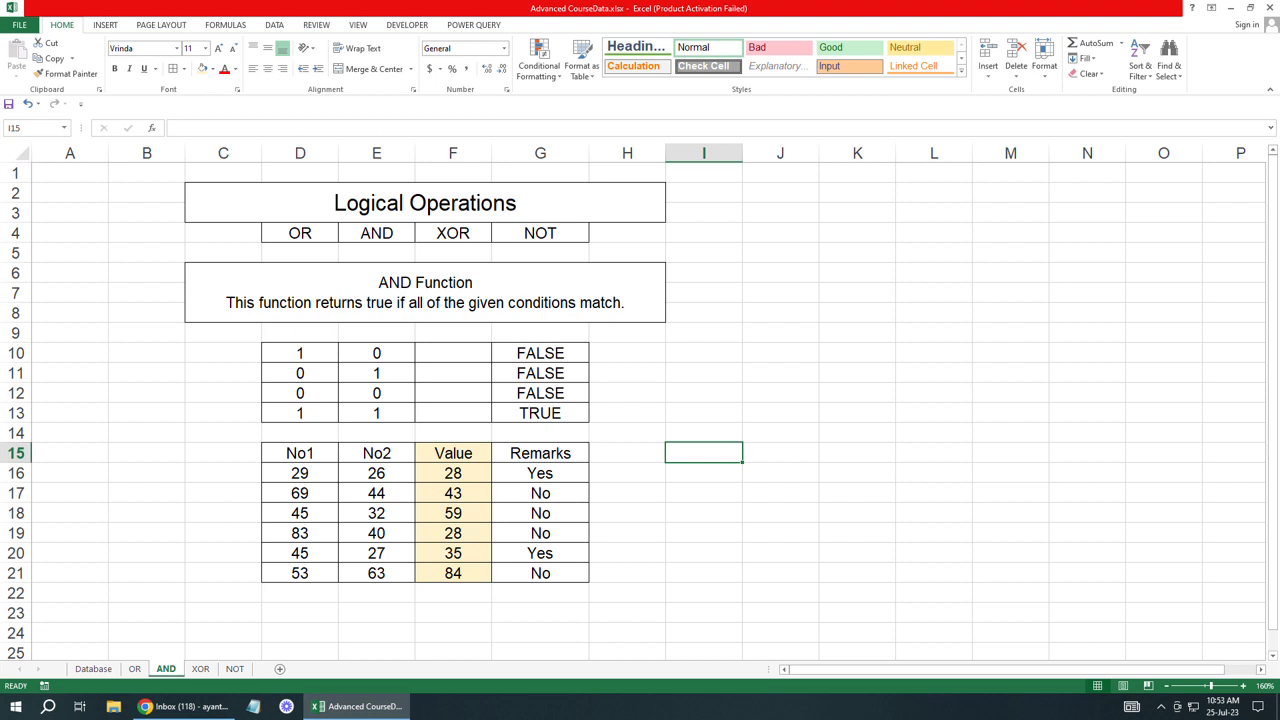
Step: On the XOR sheet, enter 1 in D10 and 0 in E10 as the first pair of inputs
{"action": "left_click", "coordinate": [200, 669]}
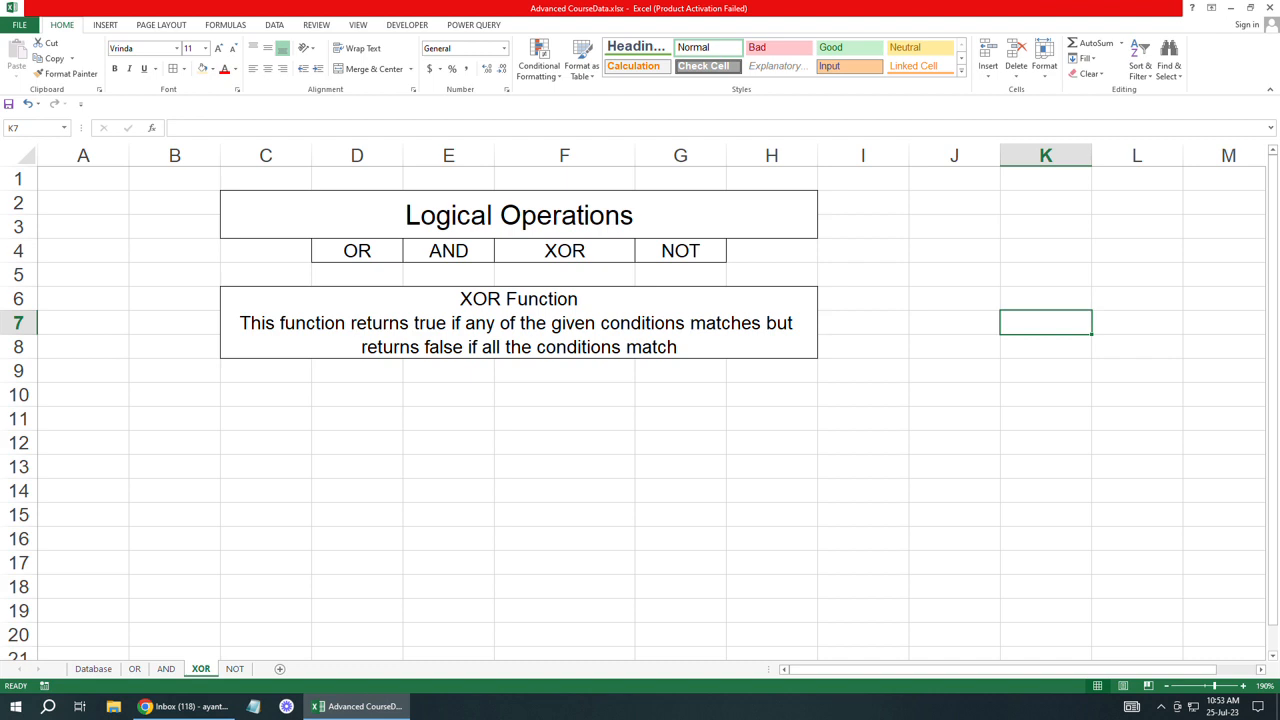
{"action": "left_click", "coordinate": [357, 395]}
{"action": "type", "text": "1"}
{"action": "key", "text": "Tab"}
{"action": "type", "text": "0"}
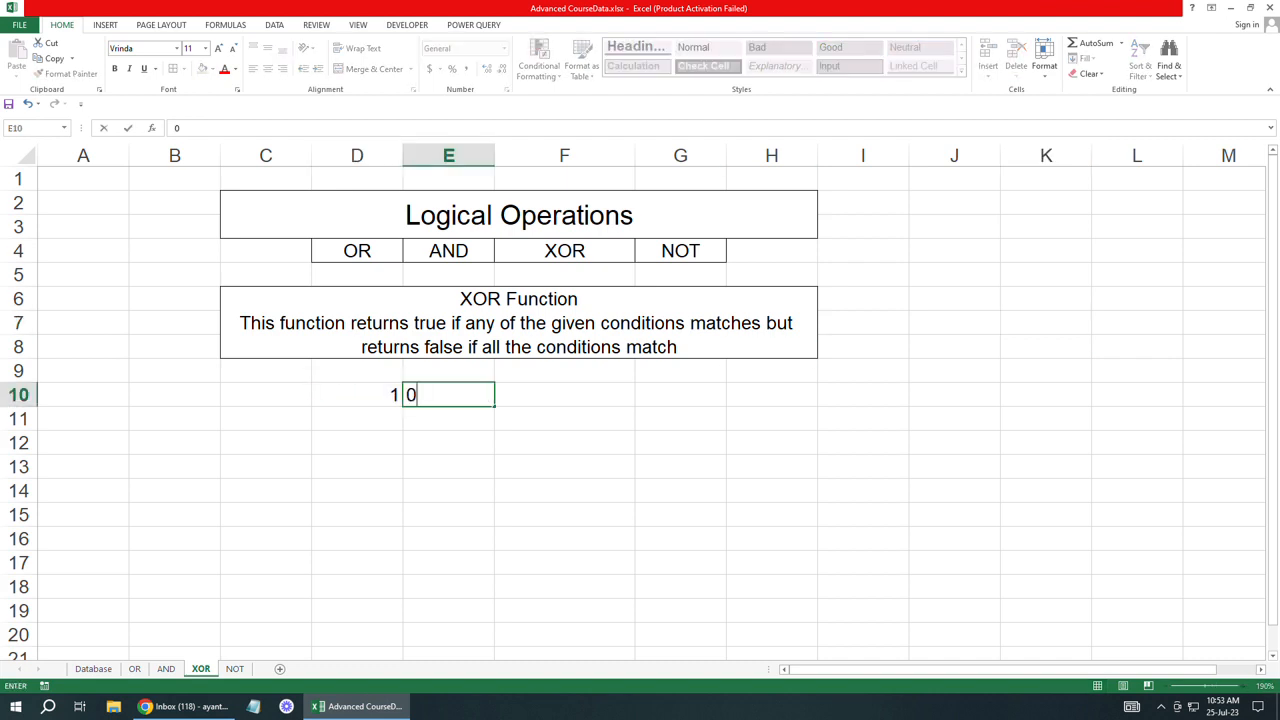
{"action": "key", "text": "Return"}
Step: Enter 0 in D11 and 1 in E11 as the second pair of inputs
{"action": "type", "text": "1"}
{"action": "key", "text": "Tab"}
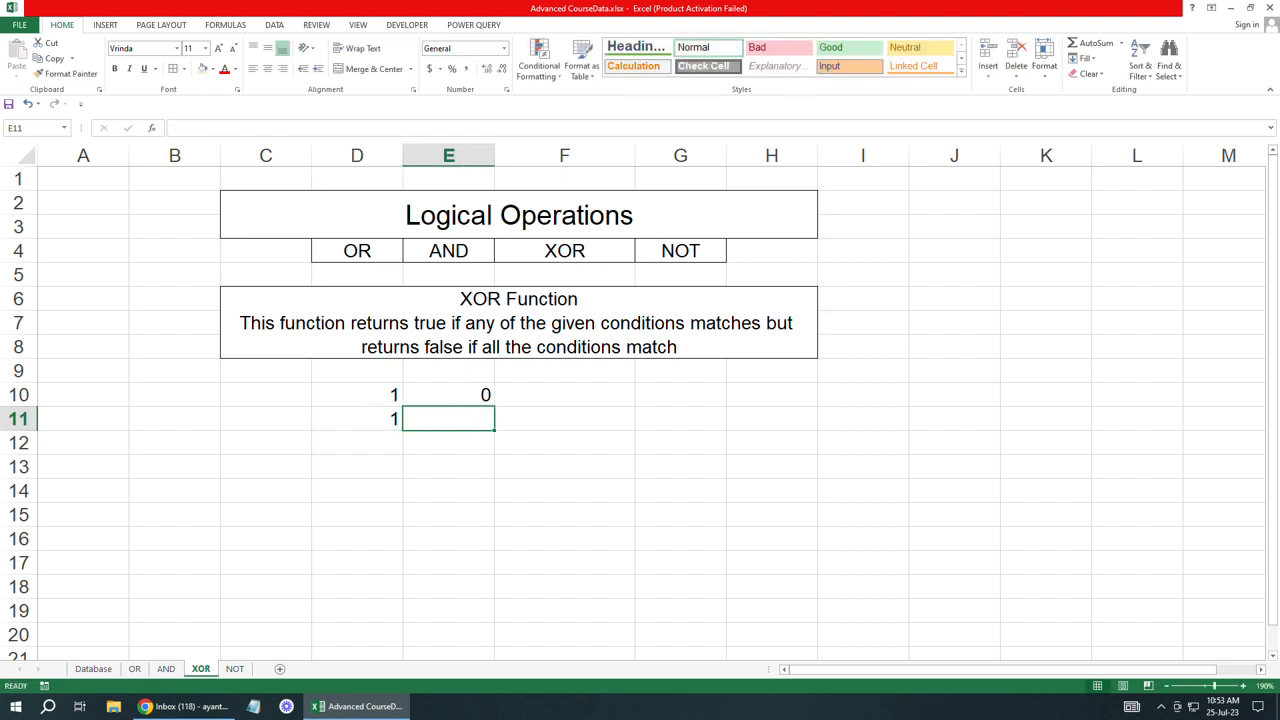
{"action": "key", "text": "shift+Tab"}
{"action": "type", "text": "0"}
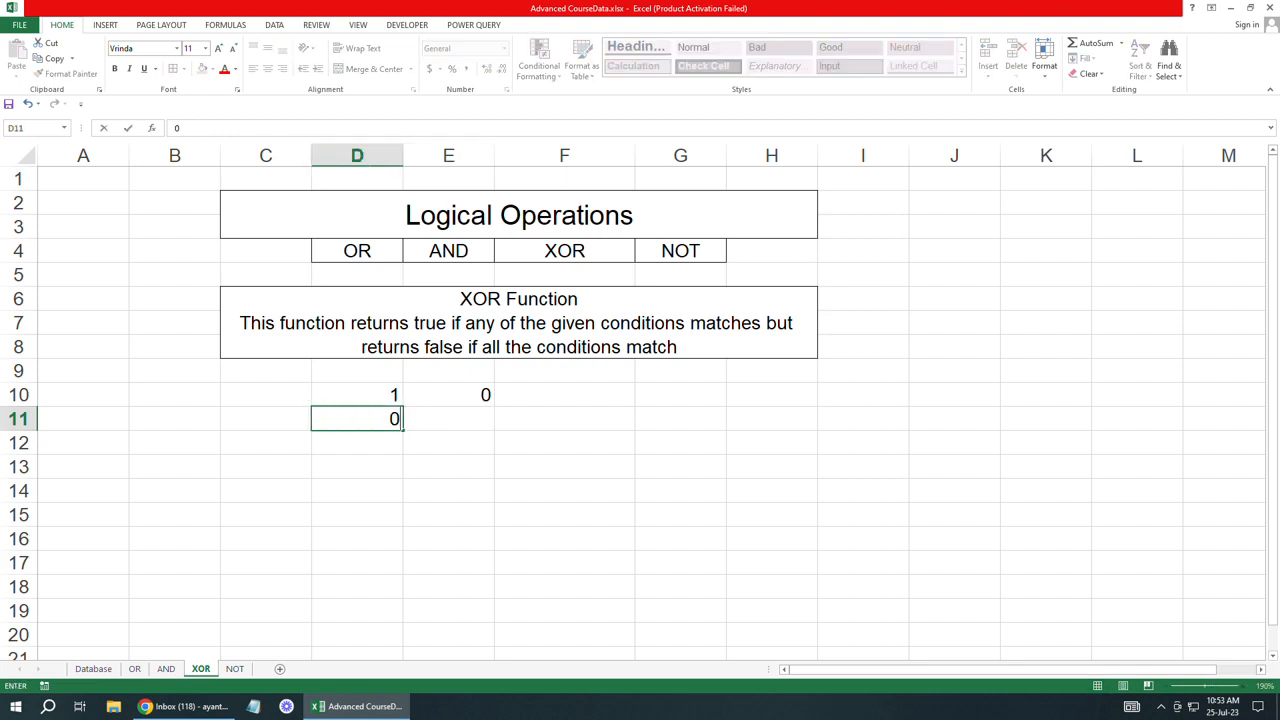
{"action": "key", "text": "Tab"}
{"action": "type", "text": "1"}
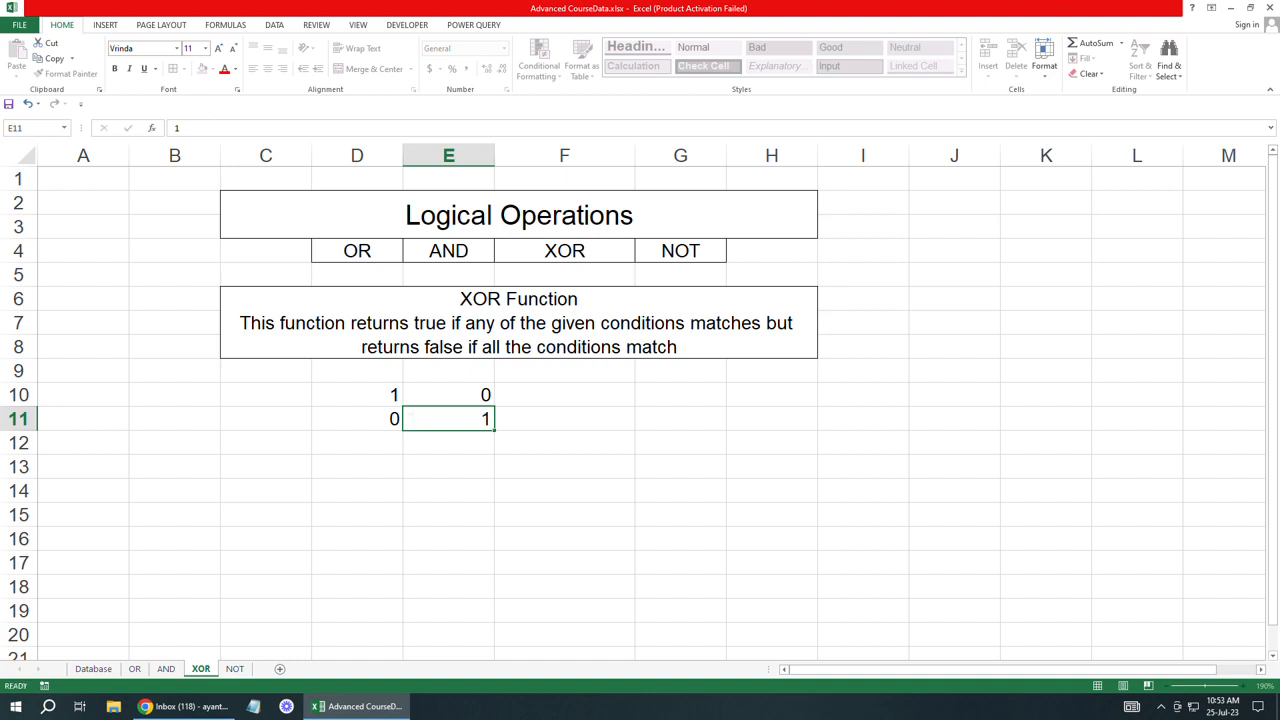
{"action": "key", "text": "Return"}
Step: Enter the remaining input pairs: 0 and 0 in D12:E12, and 1 and 1 in D13:E13
{"action": "type", "text": "0"}
{"action": "key", "text": "Tab"}
{"action": "type", "text": "0"}
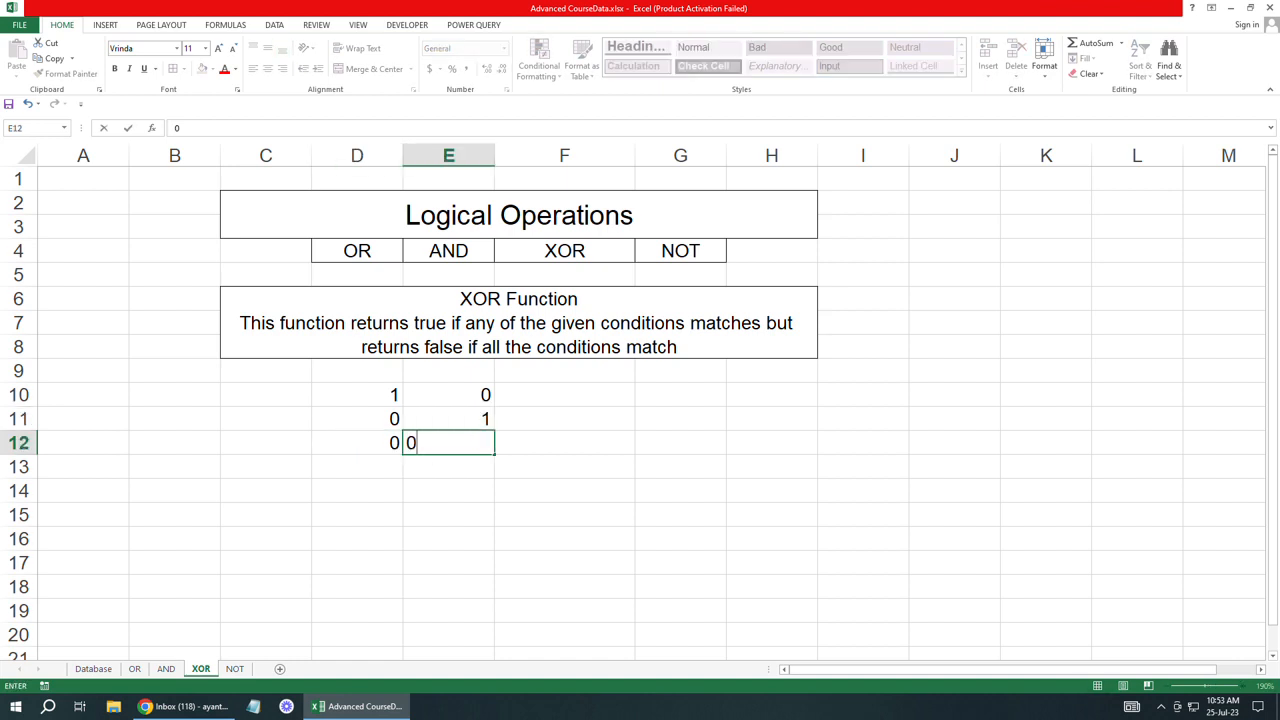
{"action": "key", "text": "Return"}
{"action": "key", "text": "shift+Tab"}
{"action": "type", "text": "1"}
{"action": "key", "text": "Tab"}
{"action": "type", "text": "1"}
{"action": "left_click", "coordinate": [564, 491]}
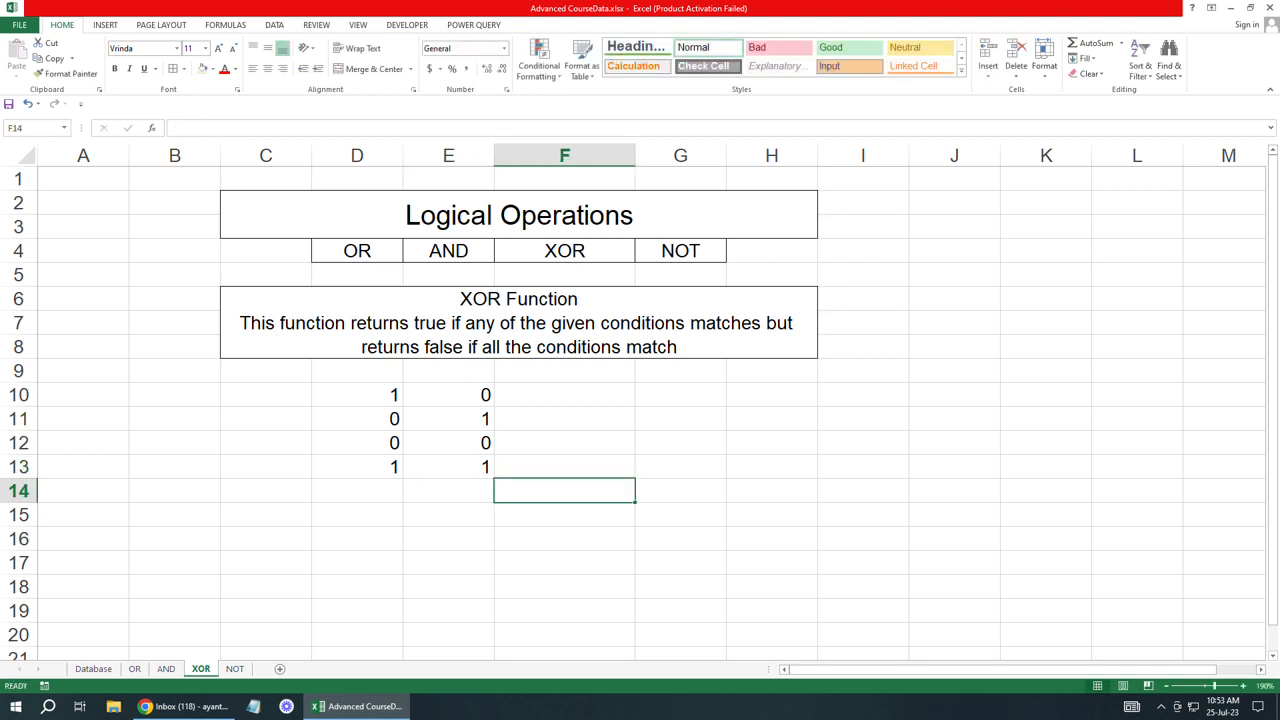
Step: Enter the formula =XOR(D10=1,E10=1) in G10
{"action": "left_click", "coordinate": [680, 395]}
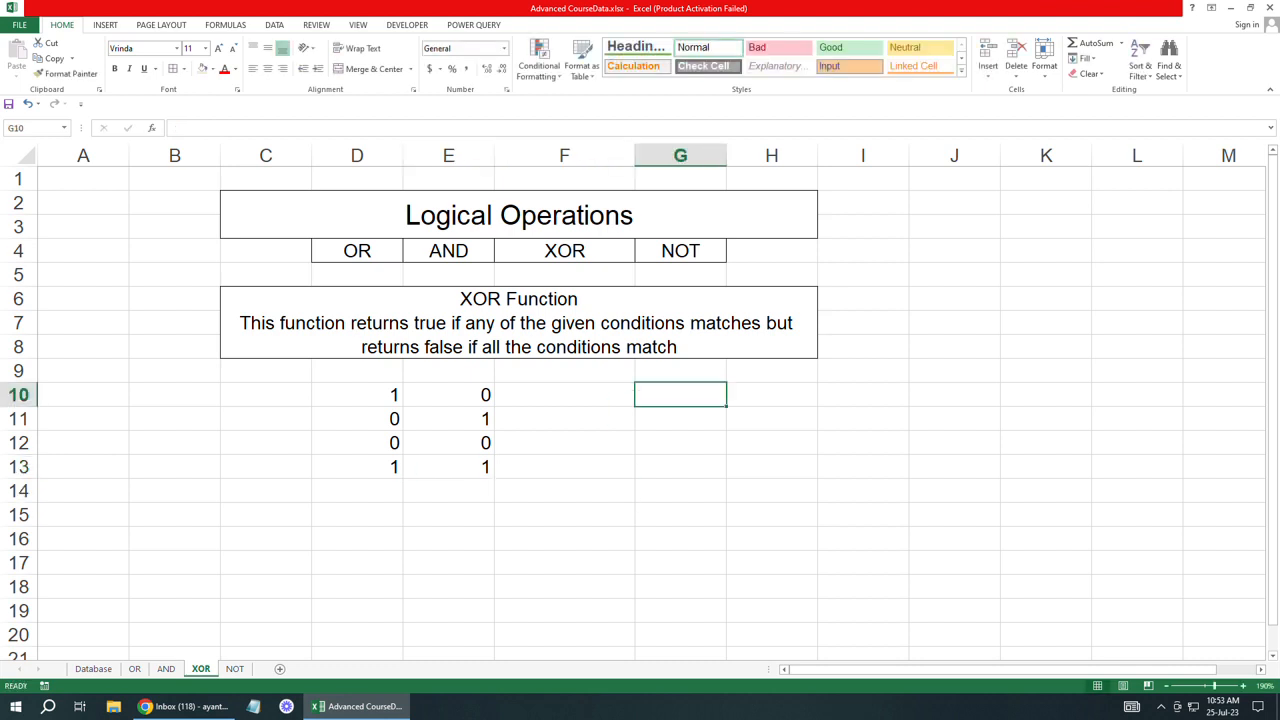
{"action": "type", "text": "="}
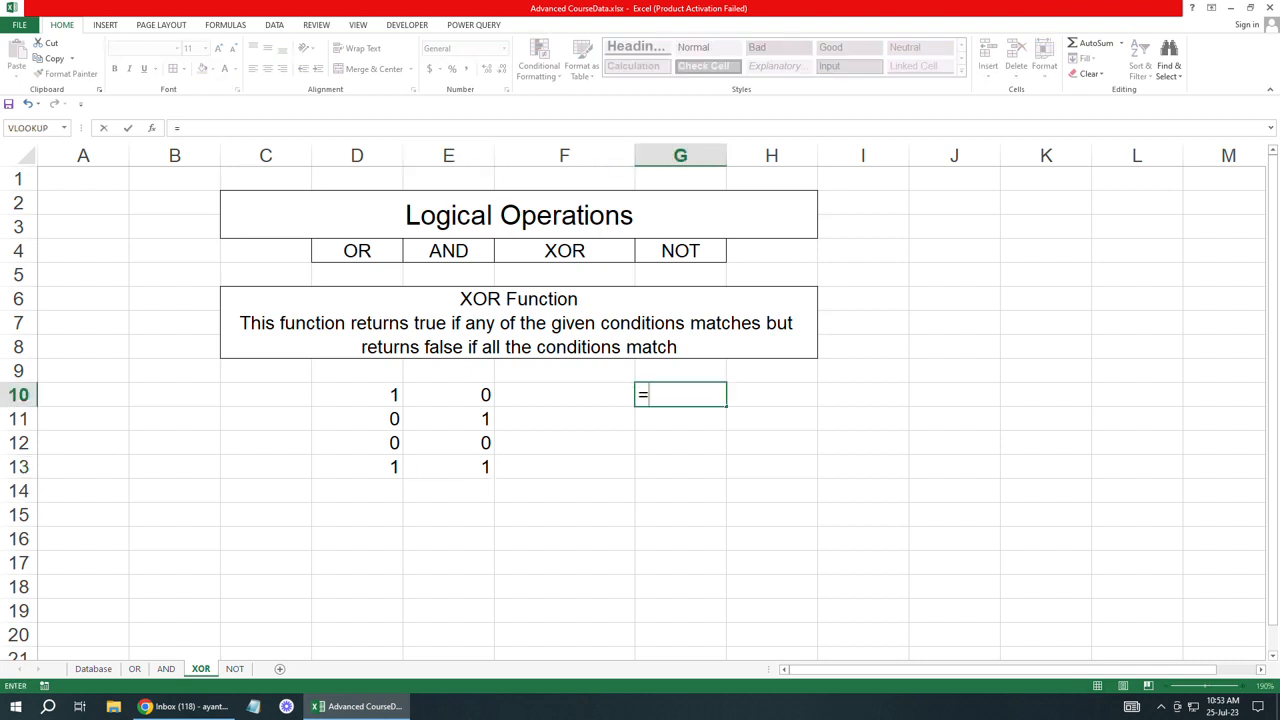
{"action": "type", "text": "xor"}
{"action": "key", "text": "Tab"}
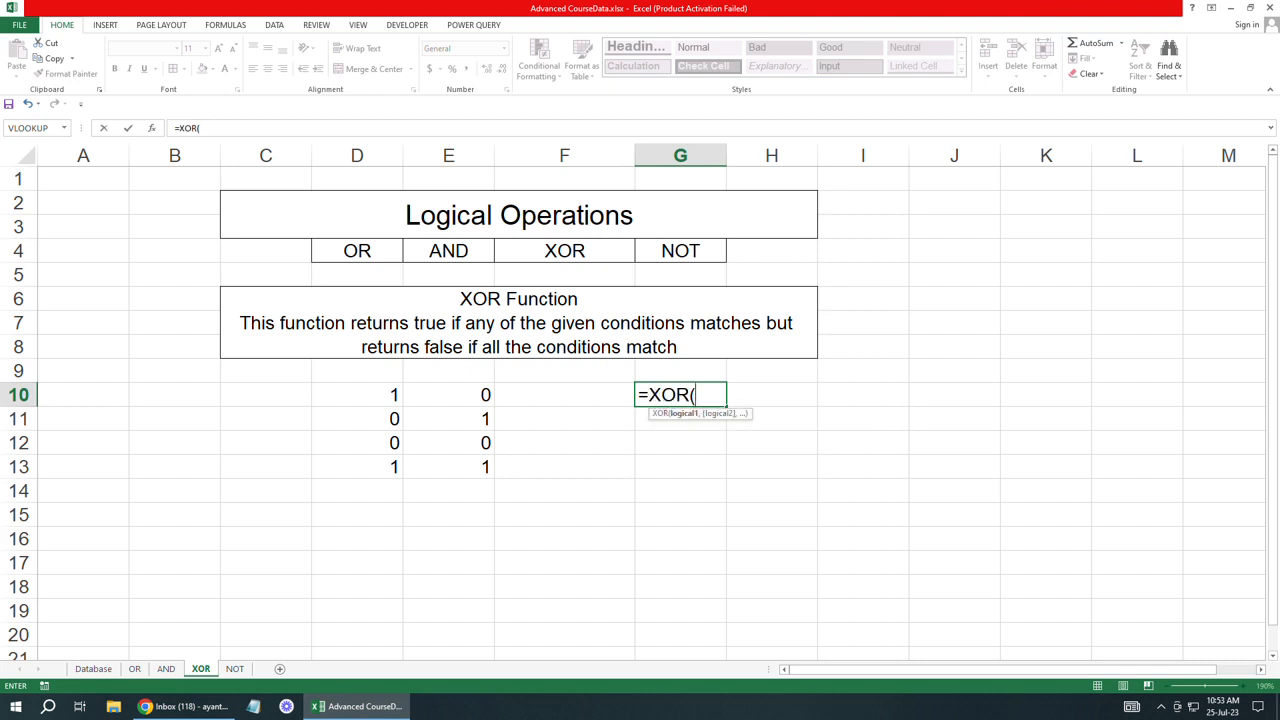
{"action": "left_click", "coordinate": [357, 395]}
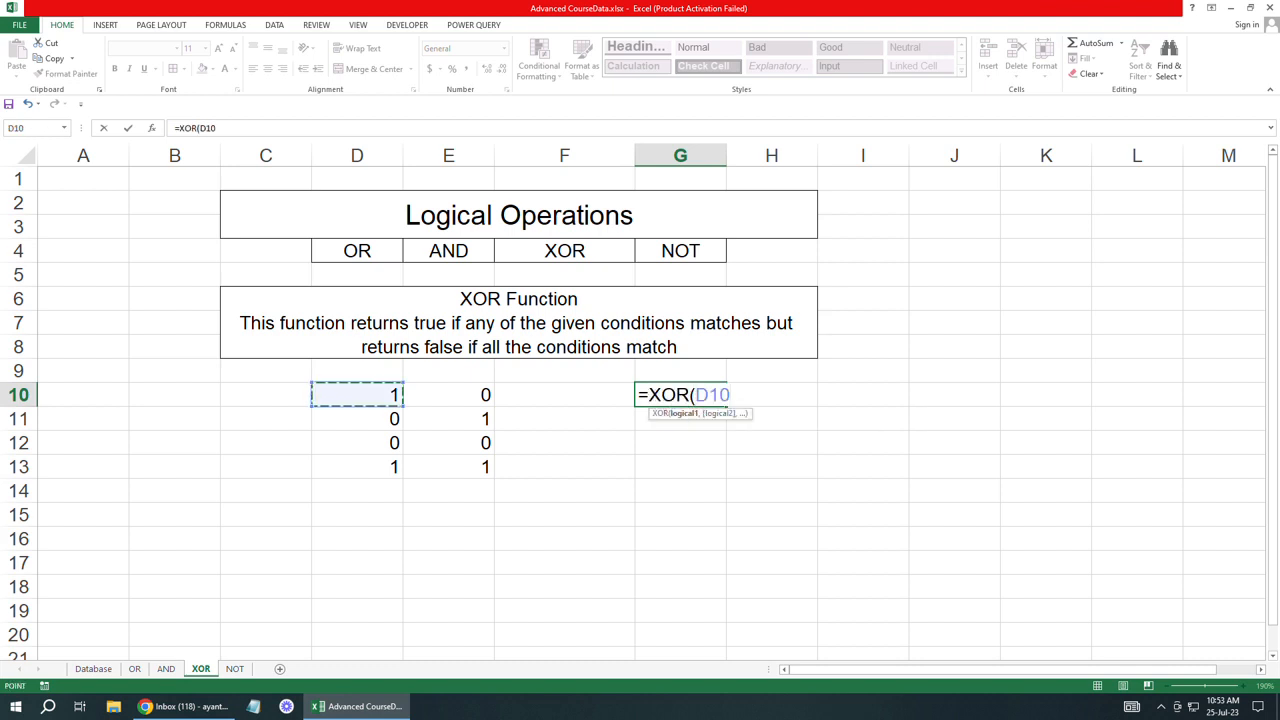
{"action": "type", "text": "=1,"}
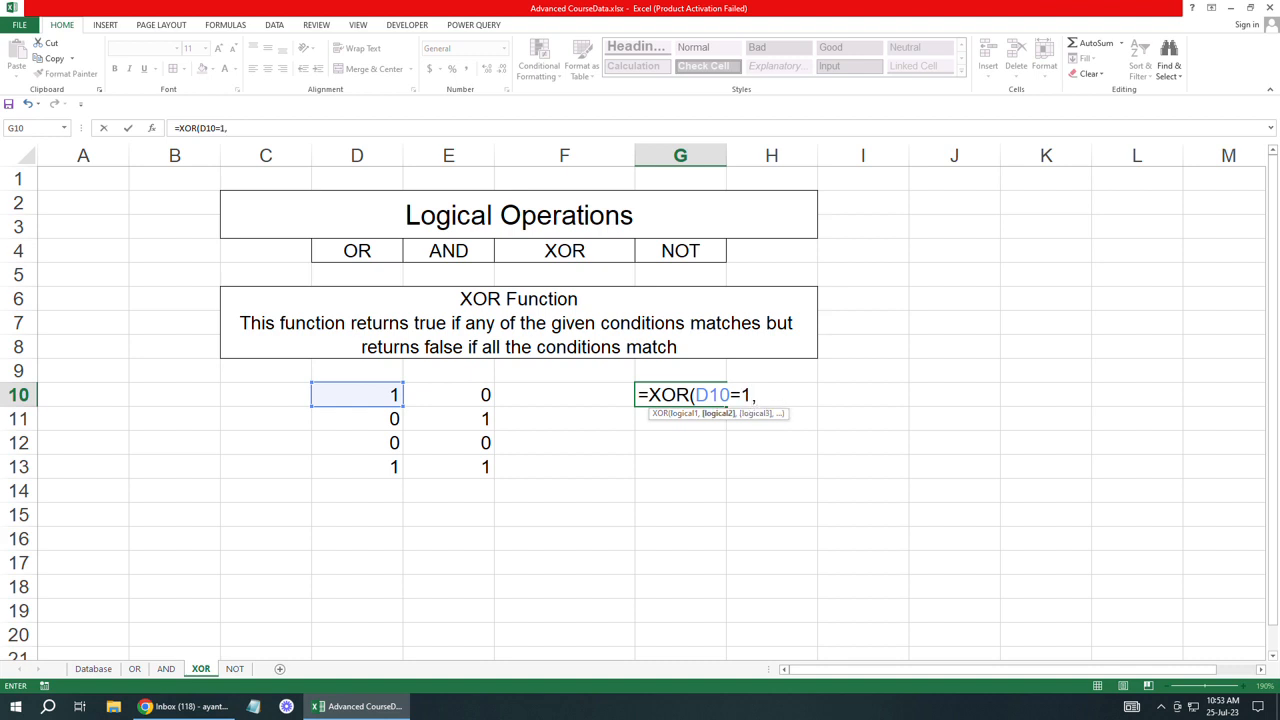
{"action": "left_click", "coordinate": [448, 395]}
{"action": "type", "text": "=1"}
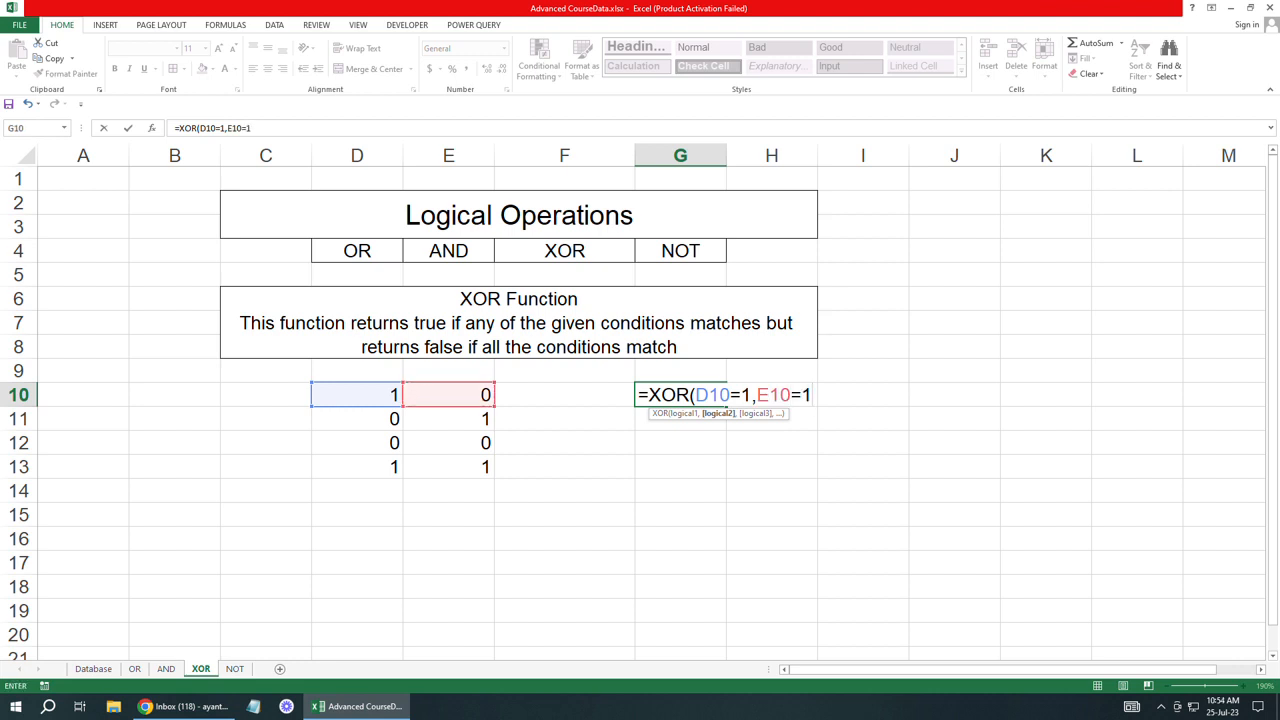
{"action": "type", "text": ")"}
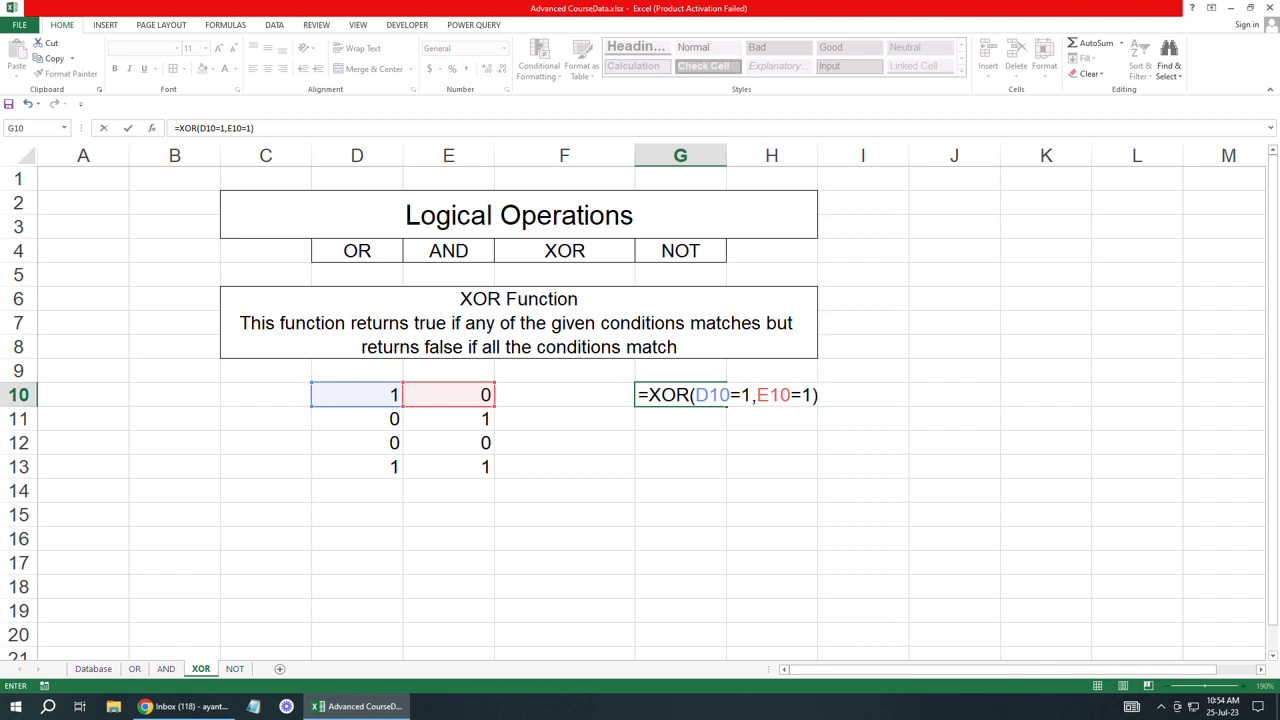
{"action": "key", "text": "Return"}
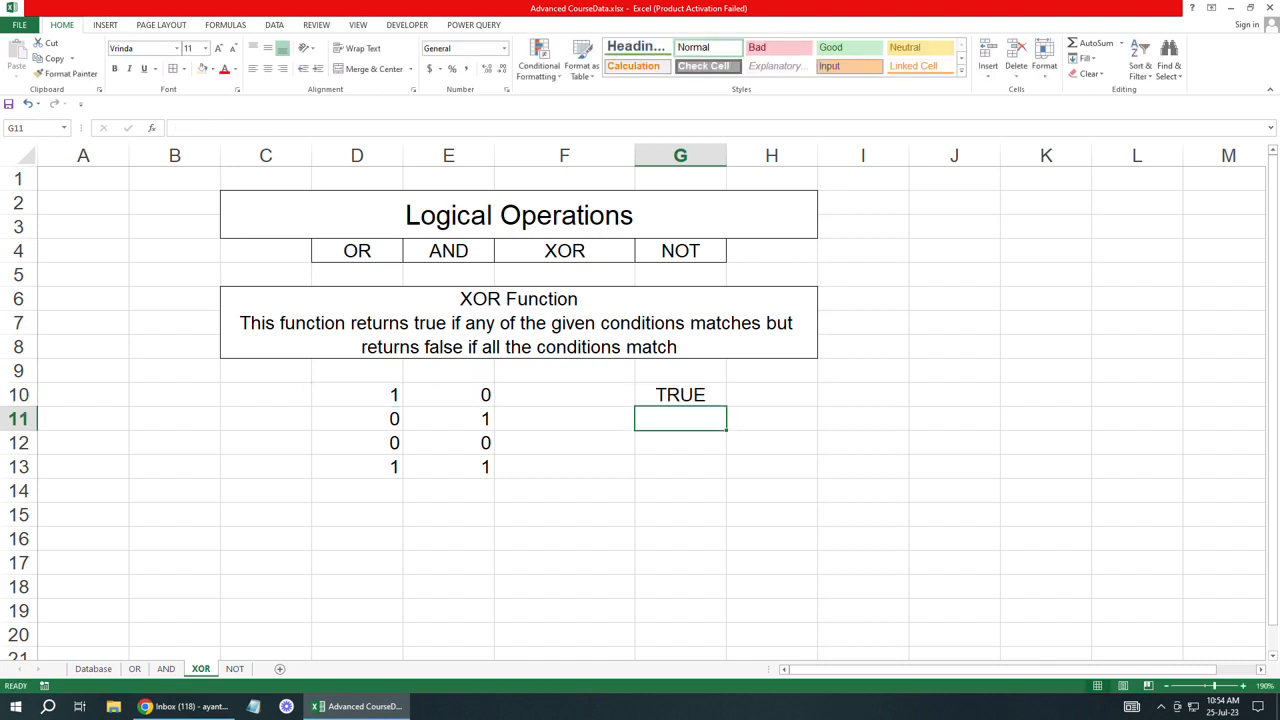
Step: Review the XOR formula in G10 and fill it down to G13
{"action": "key", "text": "Up"}
{"action": "key", "text": "F2"}
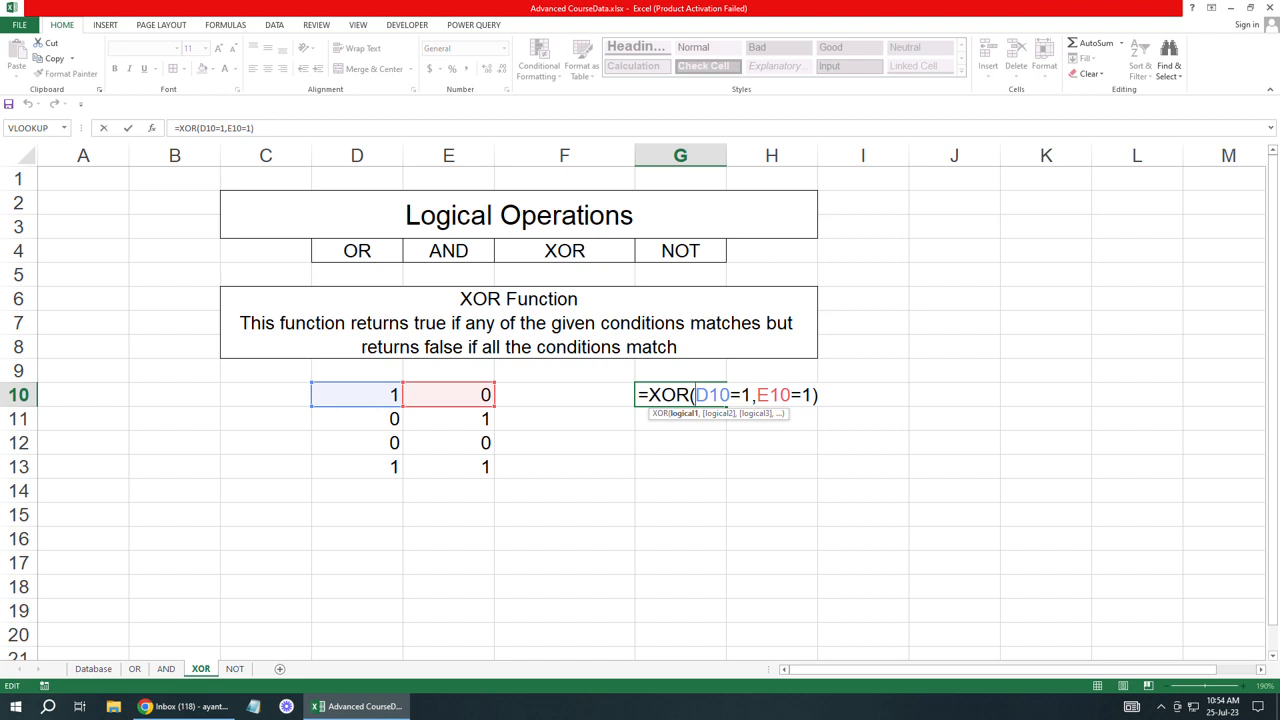
{"action": "key", "text": "Return"}
{"action": "left_click", "coordinate": [680, 395]}
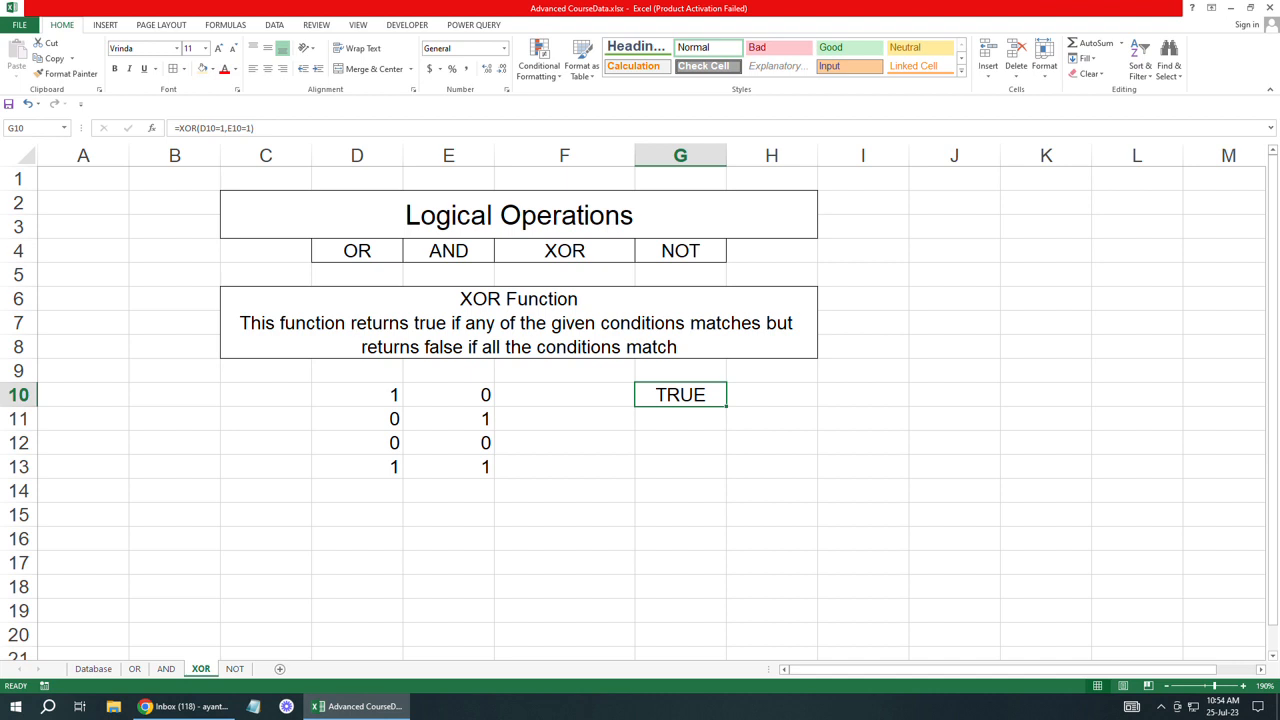
{"action": "left_click_drag", "start_coordinate": [726, 406], "coordinate": [726, 476]}
Step: Compare the input pairs in rows 12 and 13 with their XOR results, and inspect the formula in G13
{"action": "left_click", "coordinate": [680, 443]}
{"action": "left_click", "coordinate": [357, 443]}
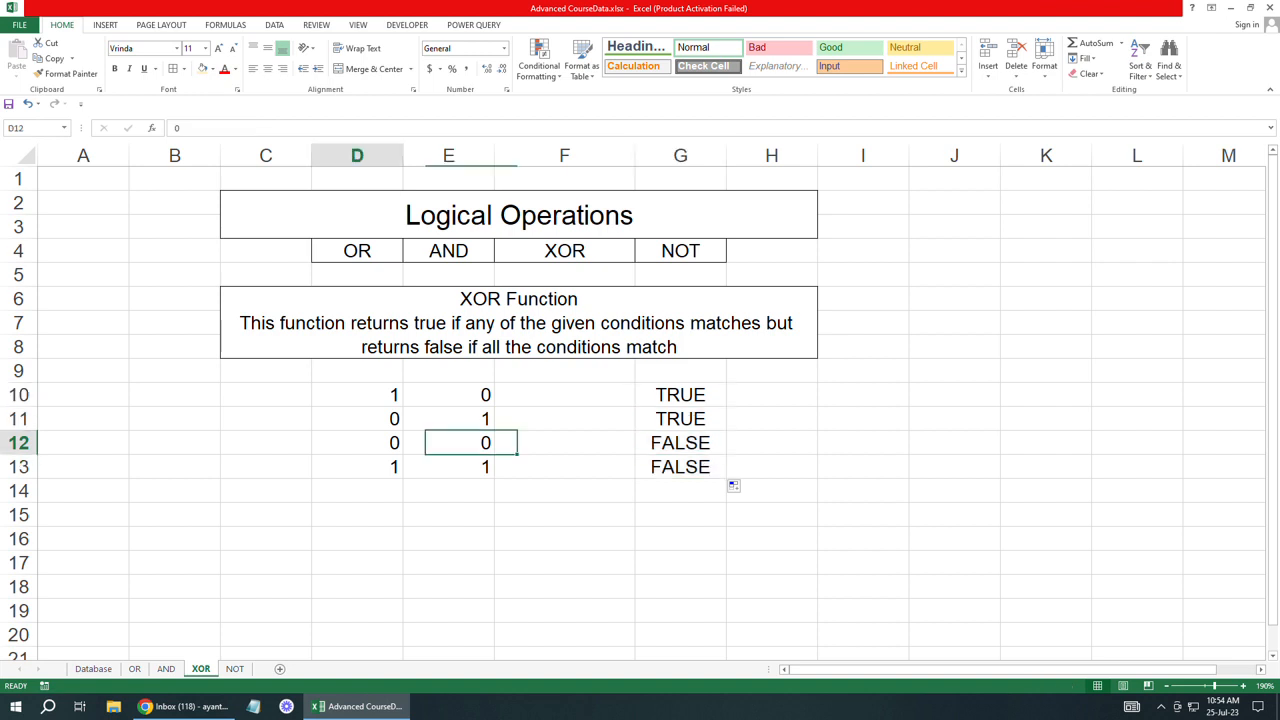
{"action": "left_click", "coordinate": [448, 443]}
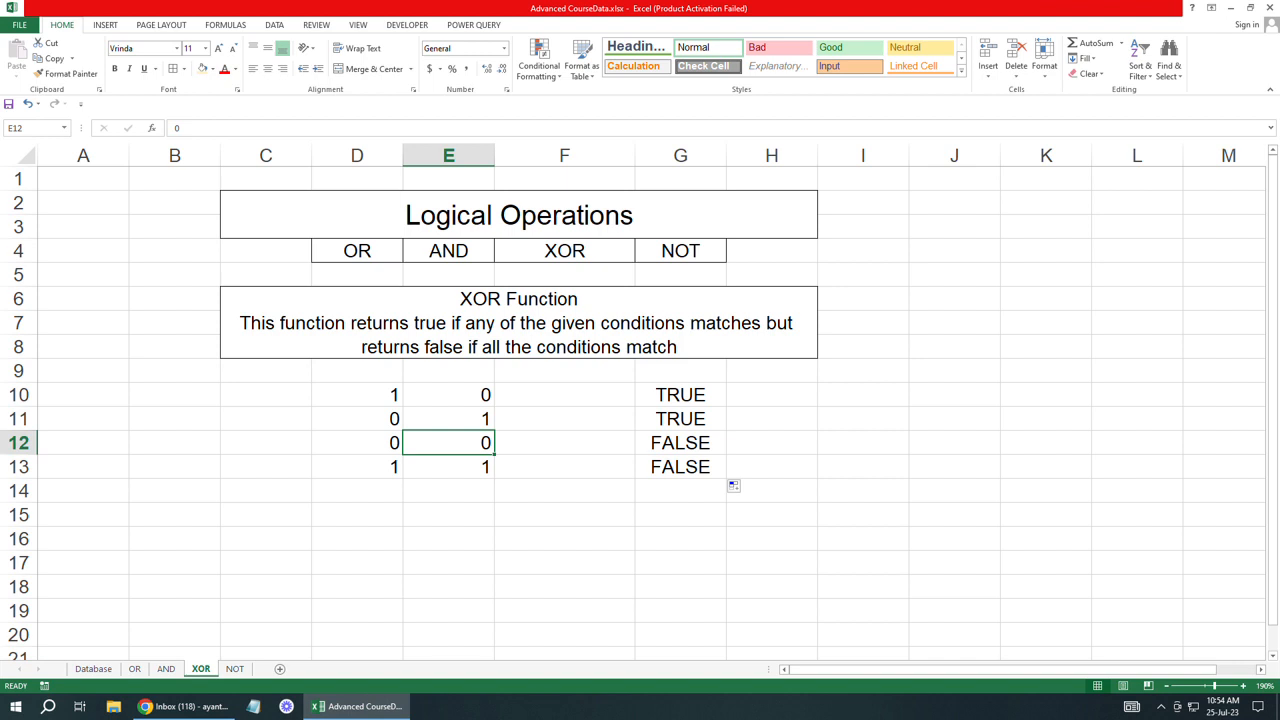
{"action": "left_click", "coordinate": [357, 467]}
{"action": "left_click", "coordinate": [448, 467]}
{"action": "left_click", "coordinate": [357, 467]}
{"action": "left_click", "coordinate": [448, 467]}
{"action": "double_click", "coordinate": [678, 467]}
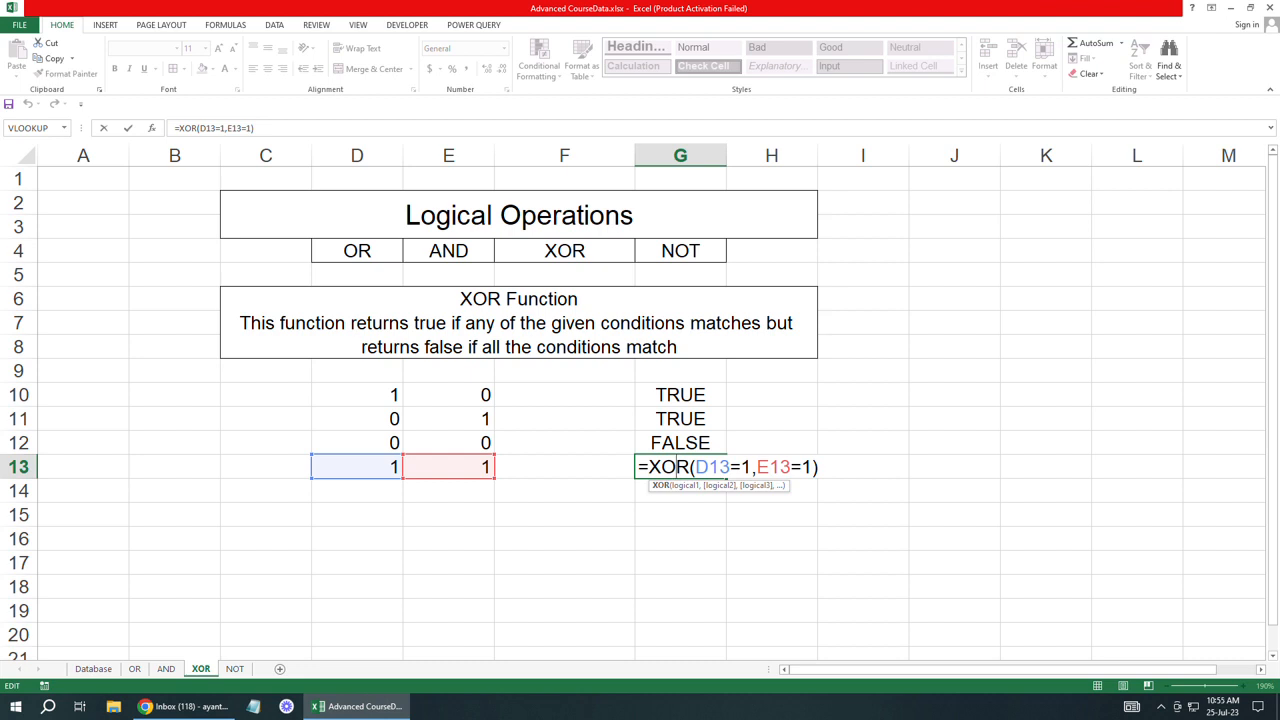
{"action": "key", "text": "Return"}
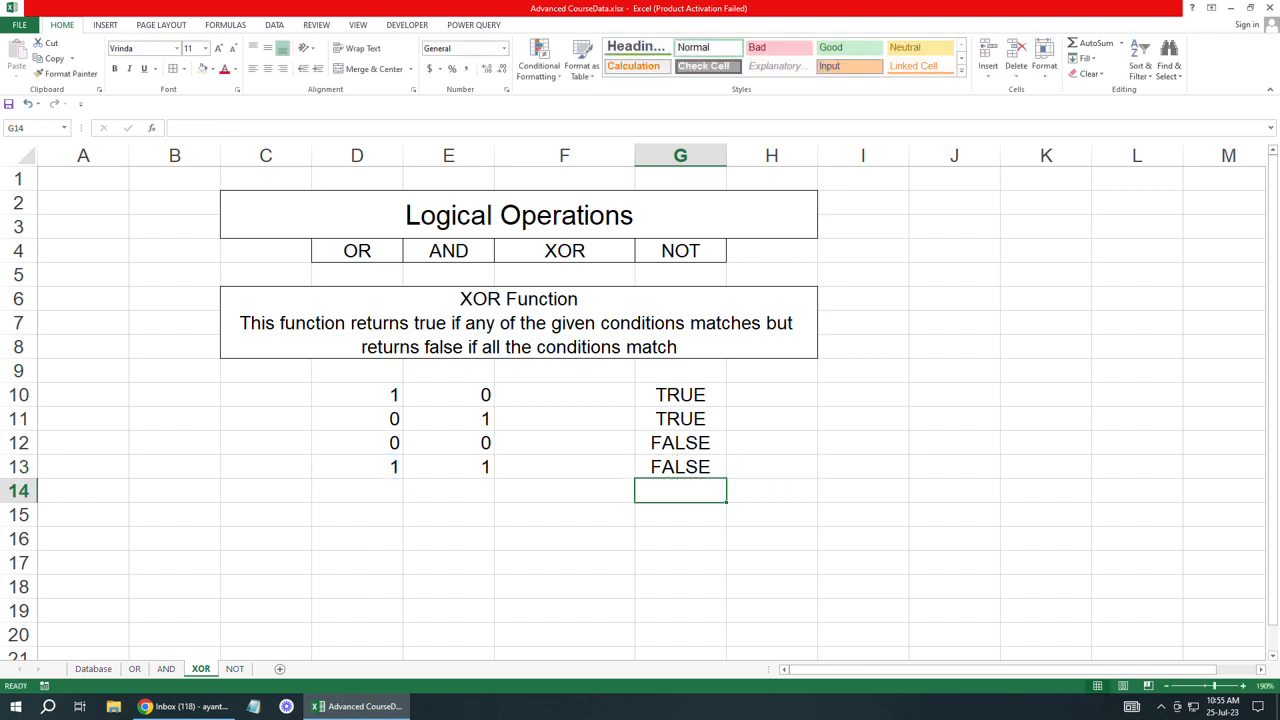
Step: Narrow column F slightly
{"action": "left_click", "coordinate": [448, 539]}
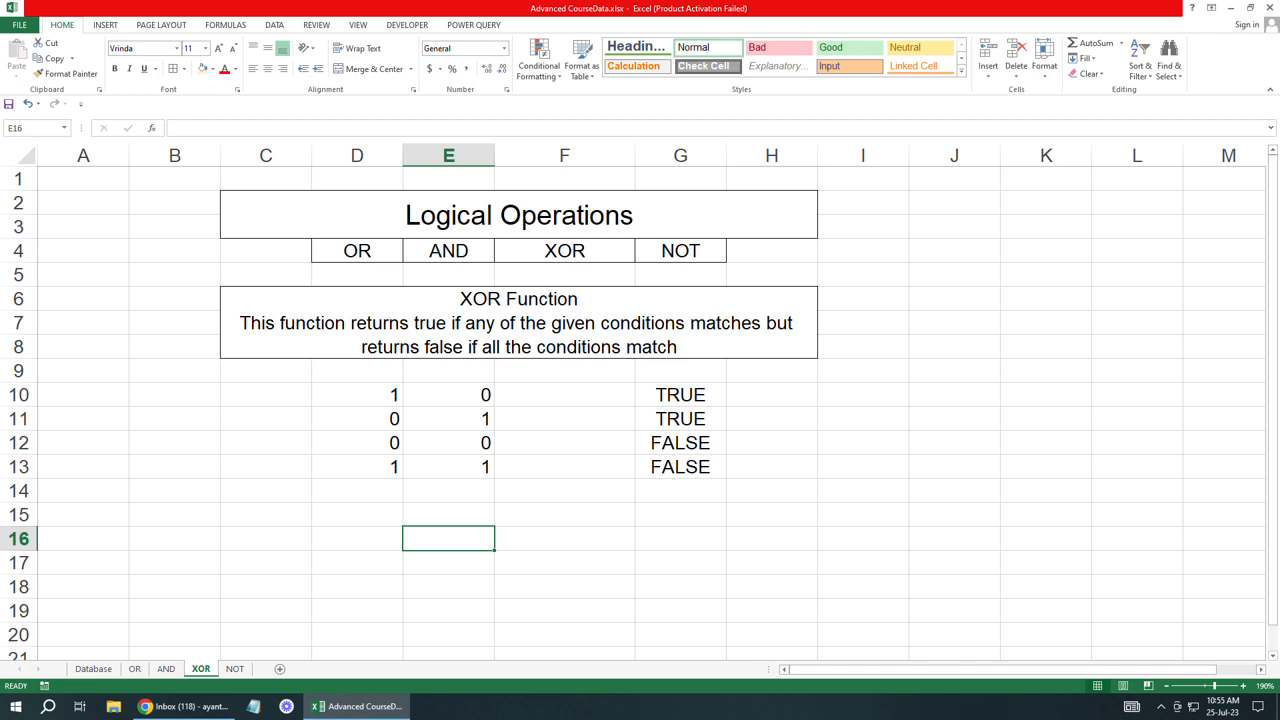
{"action": "left_click_drag", "start_coordinate": [634, 155], "coordinate": [606, 155]}
{"action": "left_click", "coordinate": [357, 491]}
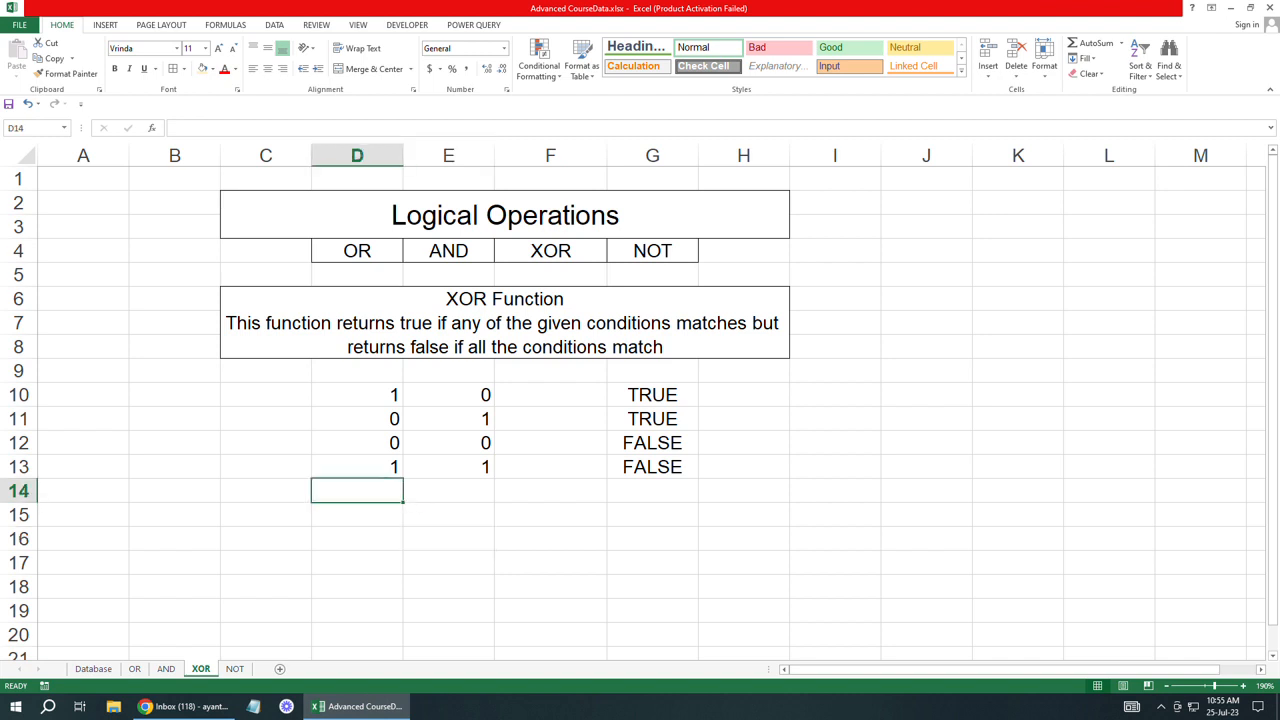
Step: Enter the header Match1 in D15 and fill the series across to Match3 in F15
{"action": "left_click", "coordinate": [357, 515]}
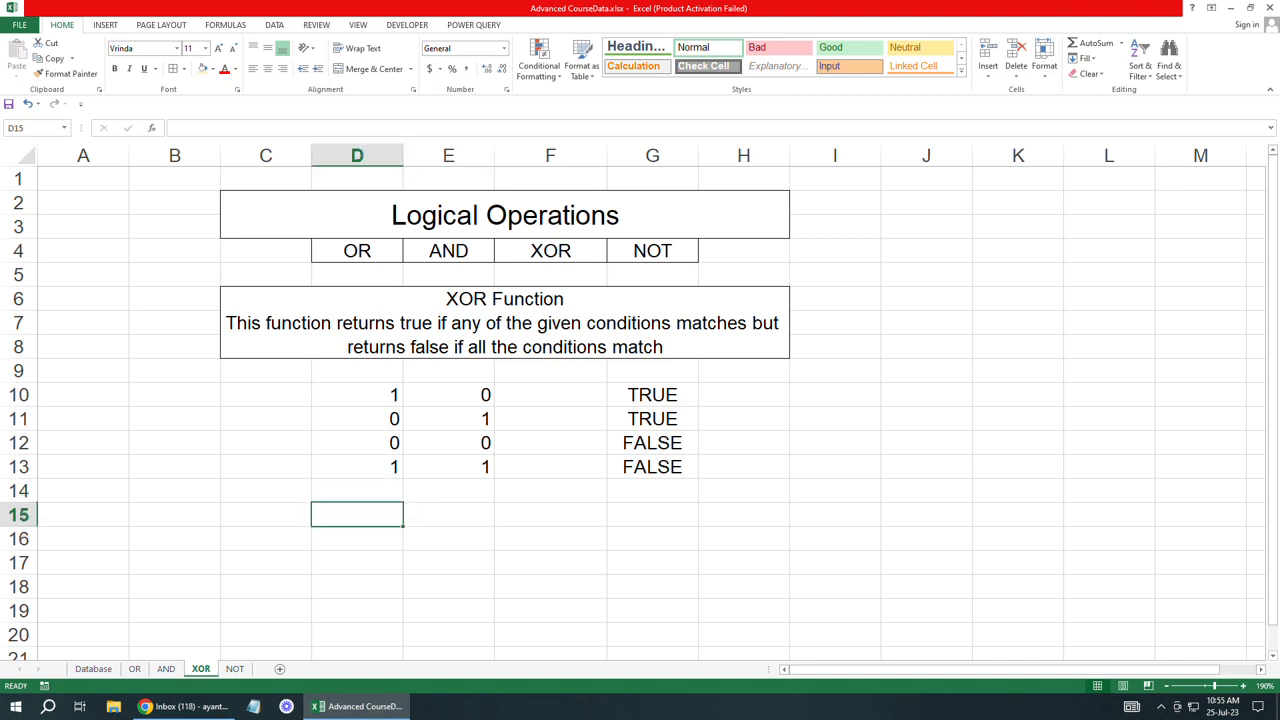
{"action": "type", "text": "Match"}
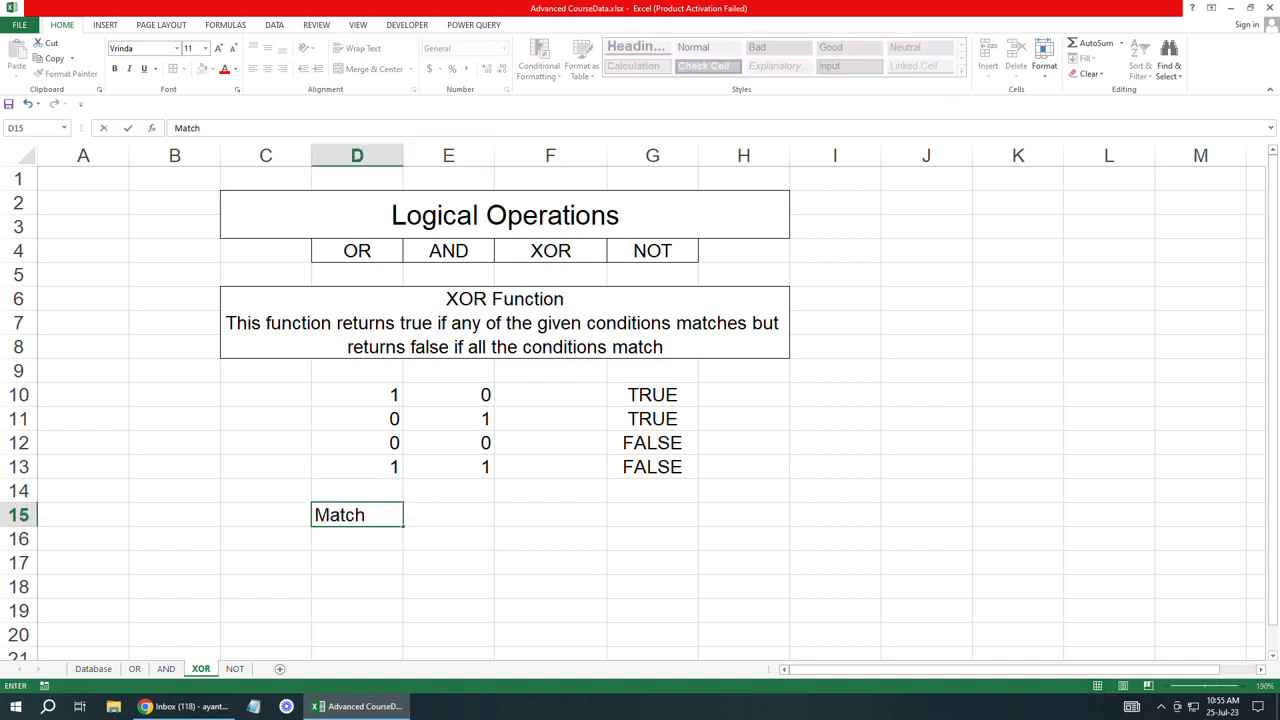
{"action": "type", "text": "1"}
{"action": "key", "text": "Return"}
{"action": "left_click", "coordinate": [357, 515]}
{"action": "left_click_drag", "start_coordinate": [403, 526], "coordinate": [563, 524]}
{"action": "left_click", "coordinate": [652, 587]}
Step: Apply all borders to D15:F20 and centre its contents horizontally
{"action": "left_click_drag", "start_coordinate": [357, 515], "coordinate": [550, 635]}
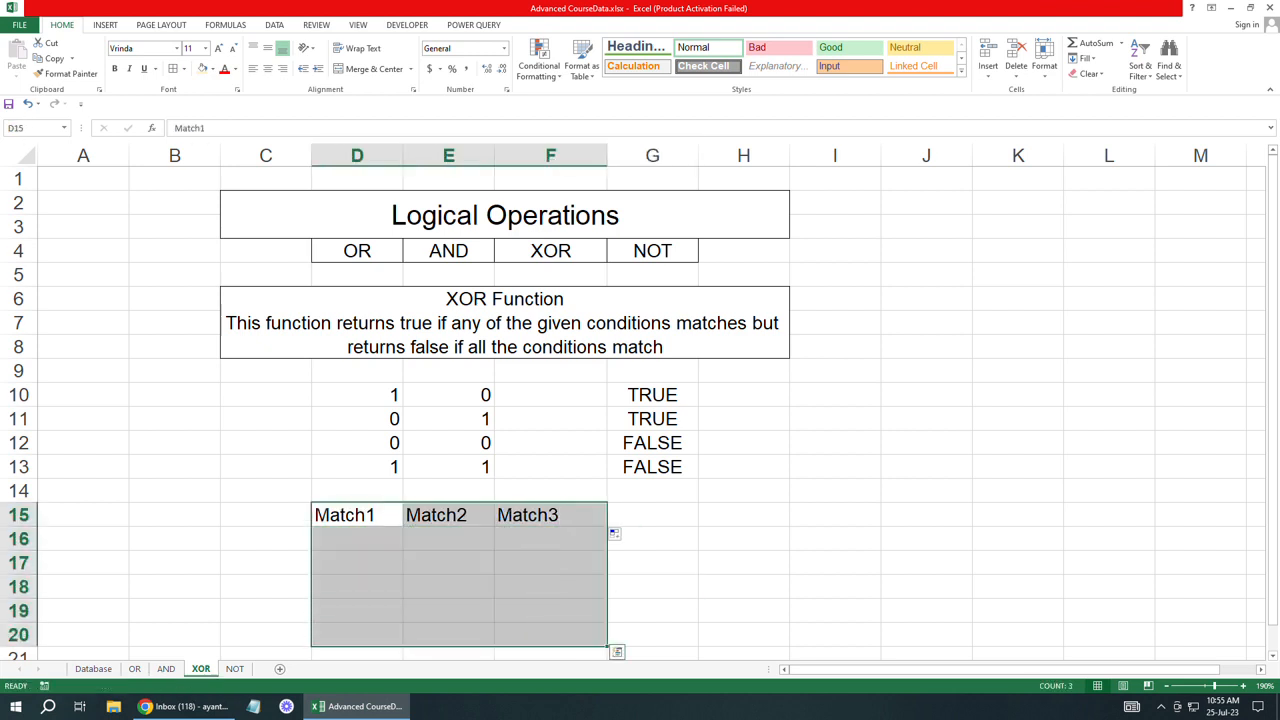
{"action": "key", "text": "alt+h"}
{"action": "key", "text": "b"}
{"action": "key", "text": "a"}
{"action": "key", "text": "alt+h"}
{"action": "key", "text": "a"}
{"action": "key", "text": "c"}
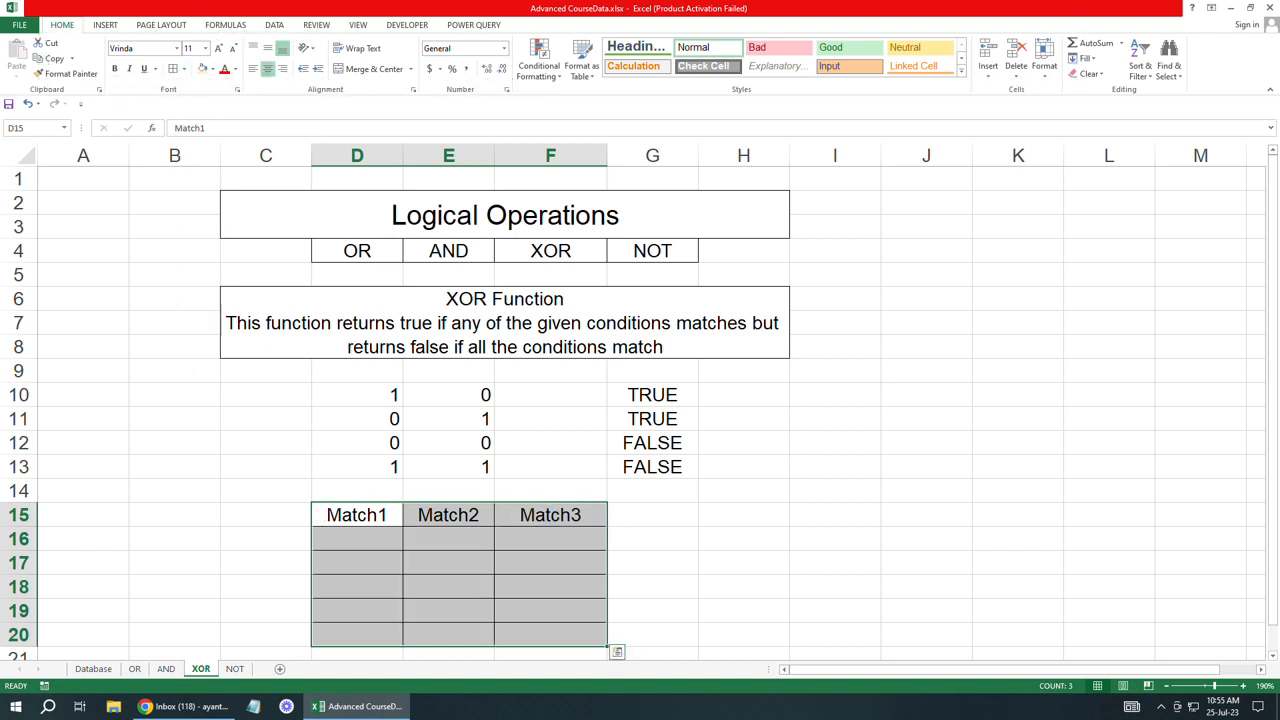
Step: Fill in the Match1 and Match2 values: 1 and 0 in row 16, and 0 and 1 in row 17
{"action": "left_click", "coordinate": [357, 539]}
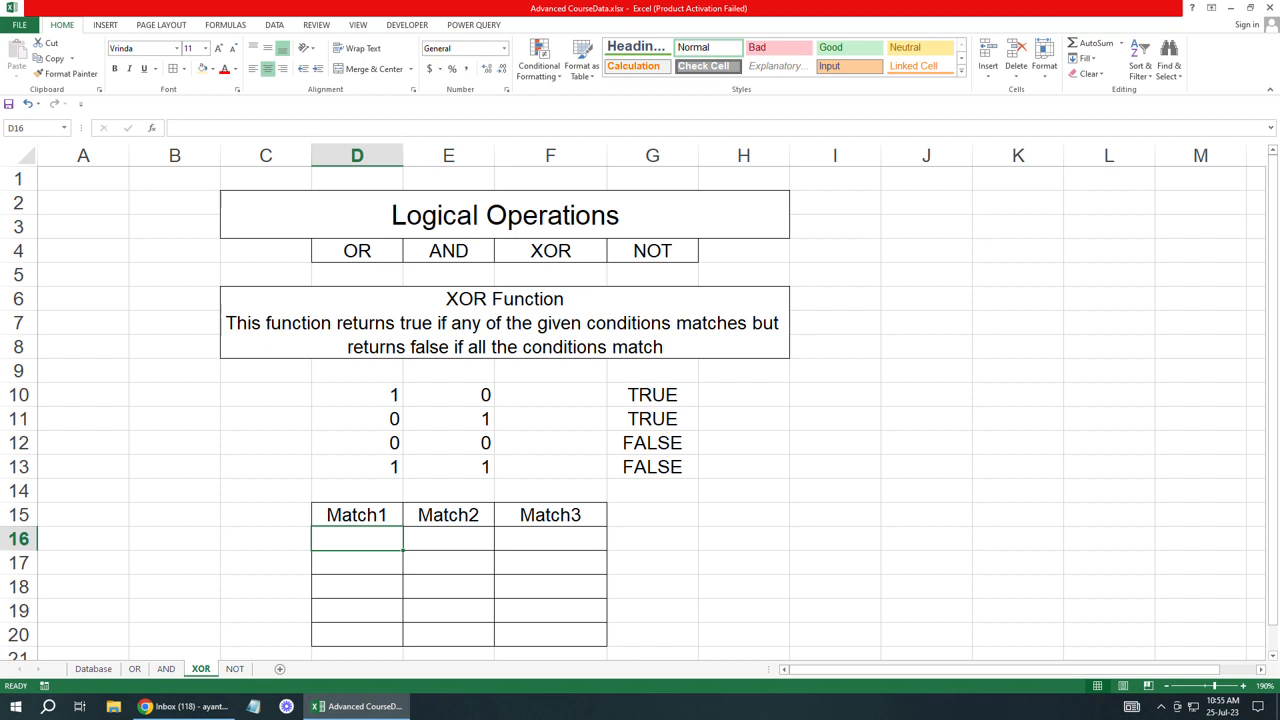
{"action": "type", "text": "1"}
{"action": "key", "text": "Tab"}
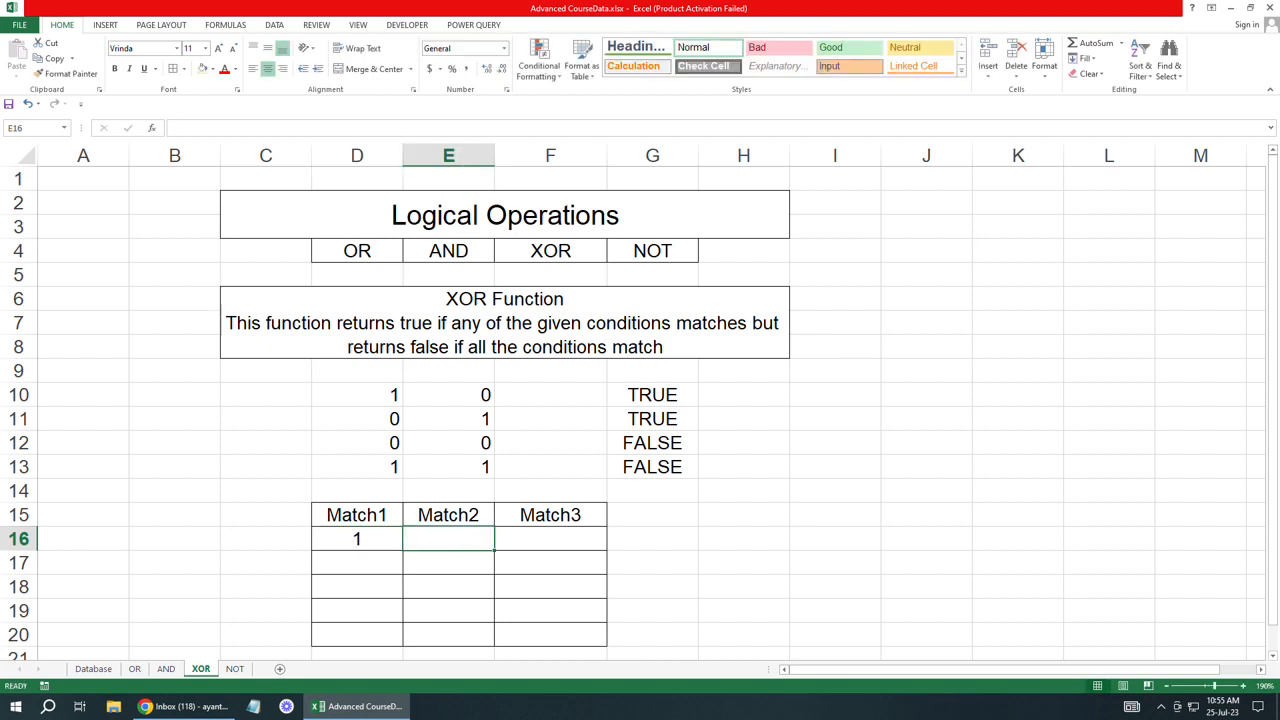
{"action": "type", "text": "0"}
{"action": "key", "text": "Return"}
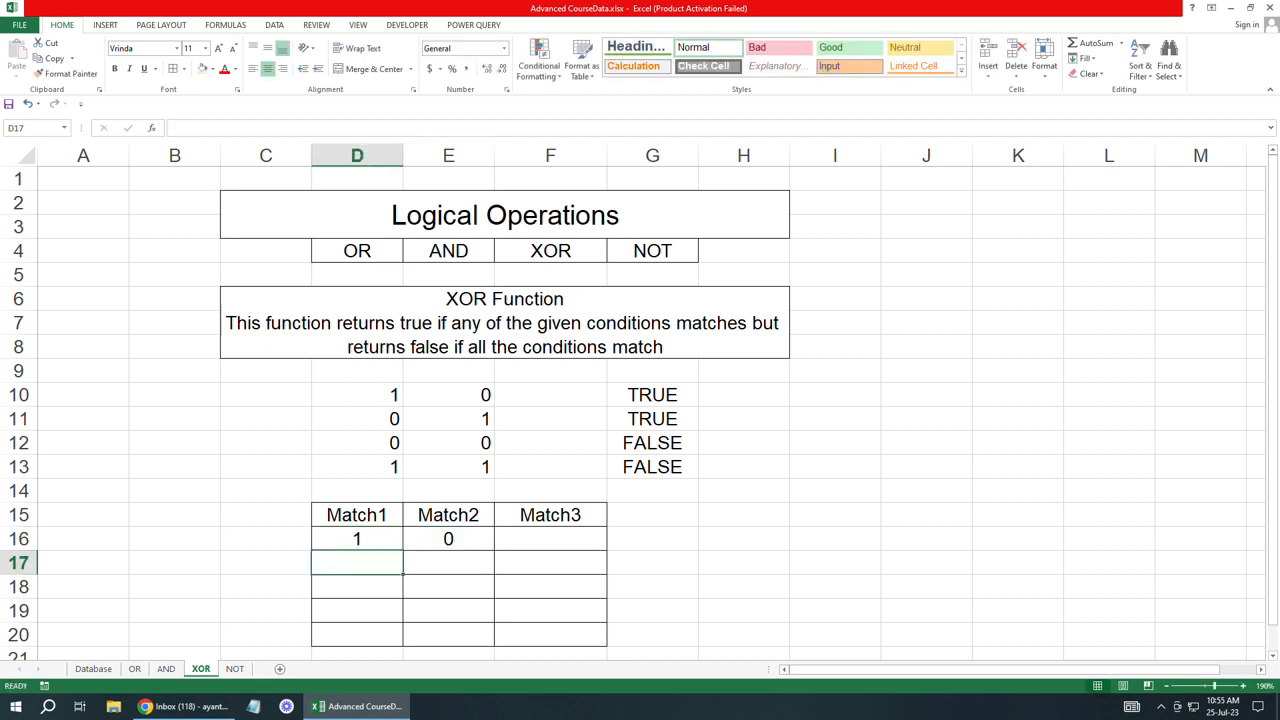
{"action": "type", "text": "0"}
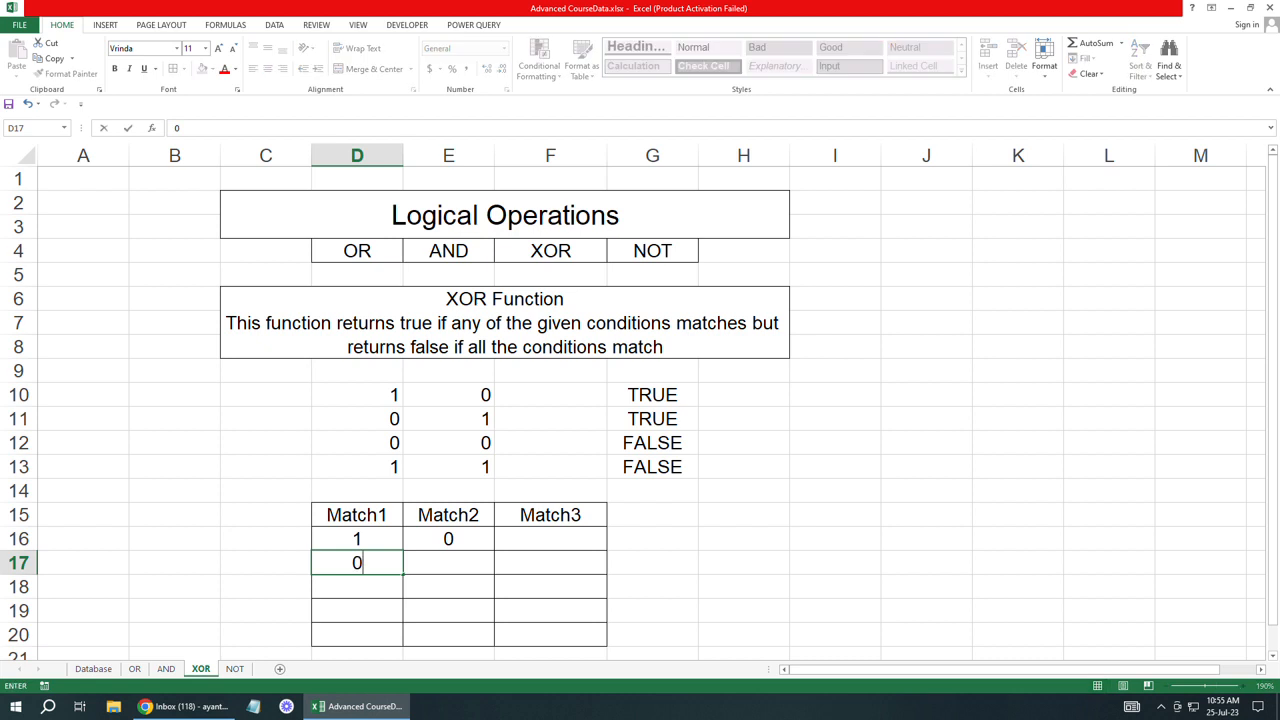
{"action": "key", "text": "Tab"}
{"action": "type", "text": "1"}
{"action": "key", "text": "Return"}
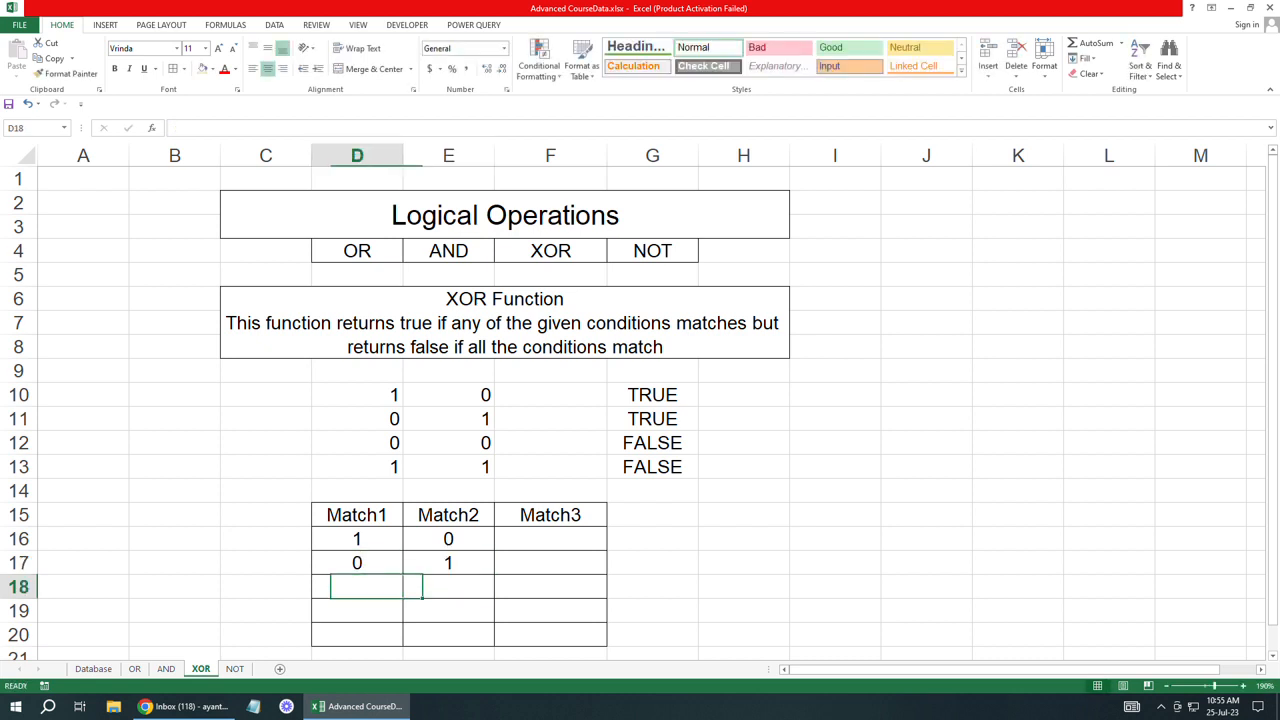
Step: Fill in the Match1 and Match2 values: 0 and 0 in row 18, and 1 and 1 in row 19
{"action": "type", "text": "0"}
{"action": "key", "text": "Tab"}
{"action": "type", "text": "0"}
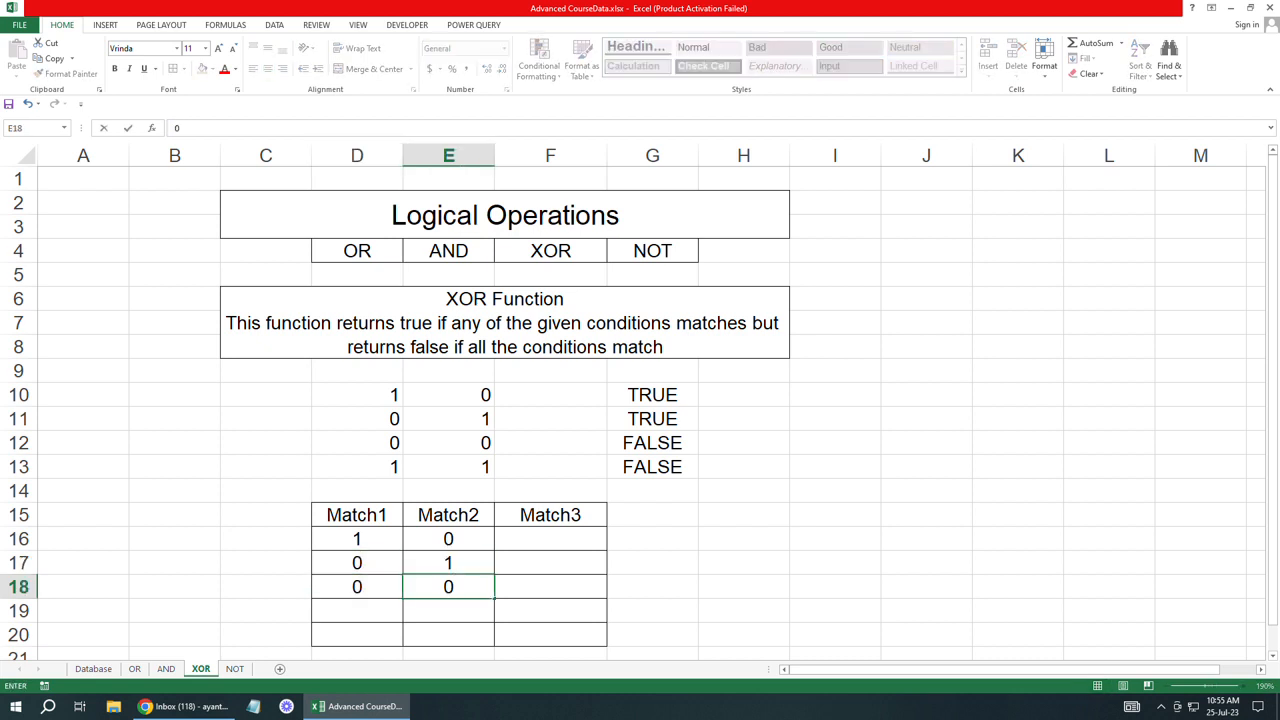
{"action": "key", "text": "Return"}
{"action": "type", "text": "1"}
{"action": "key", "text": "Tab"}
{"action": "type", "text": "1"}
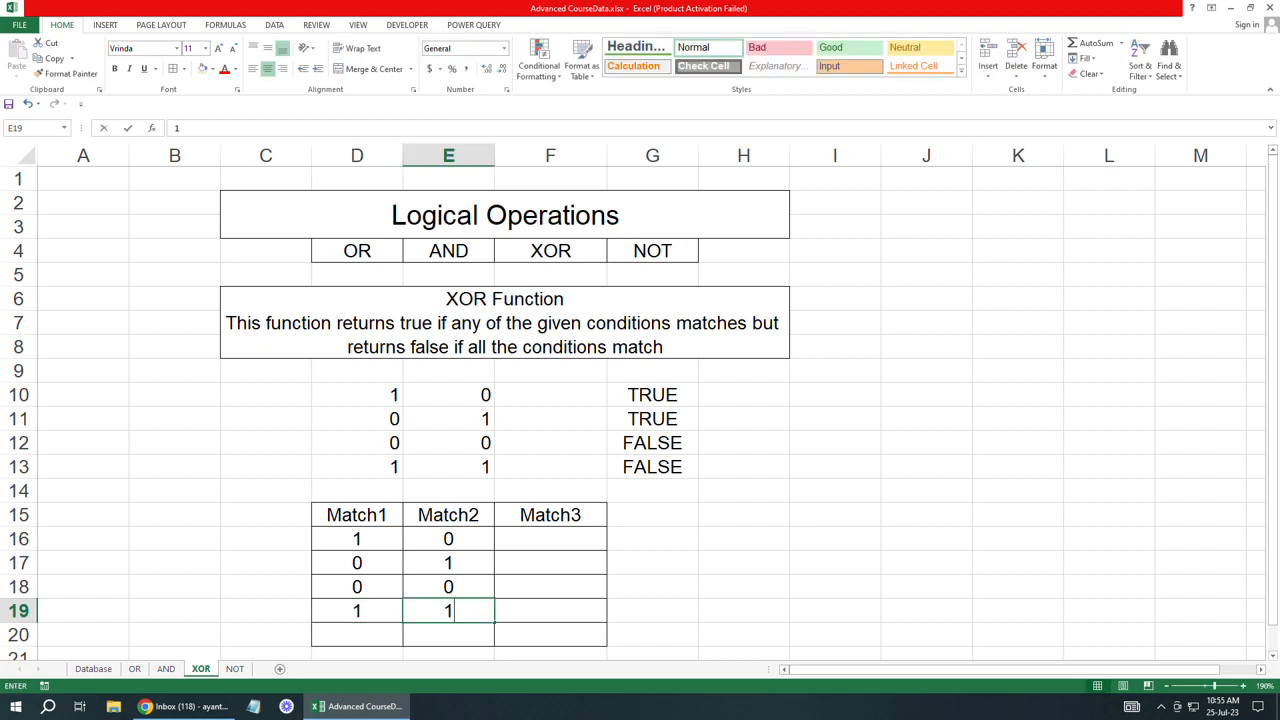
{"action": "key", "text": "Tab"}
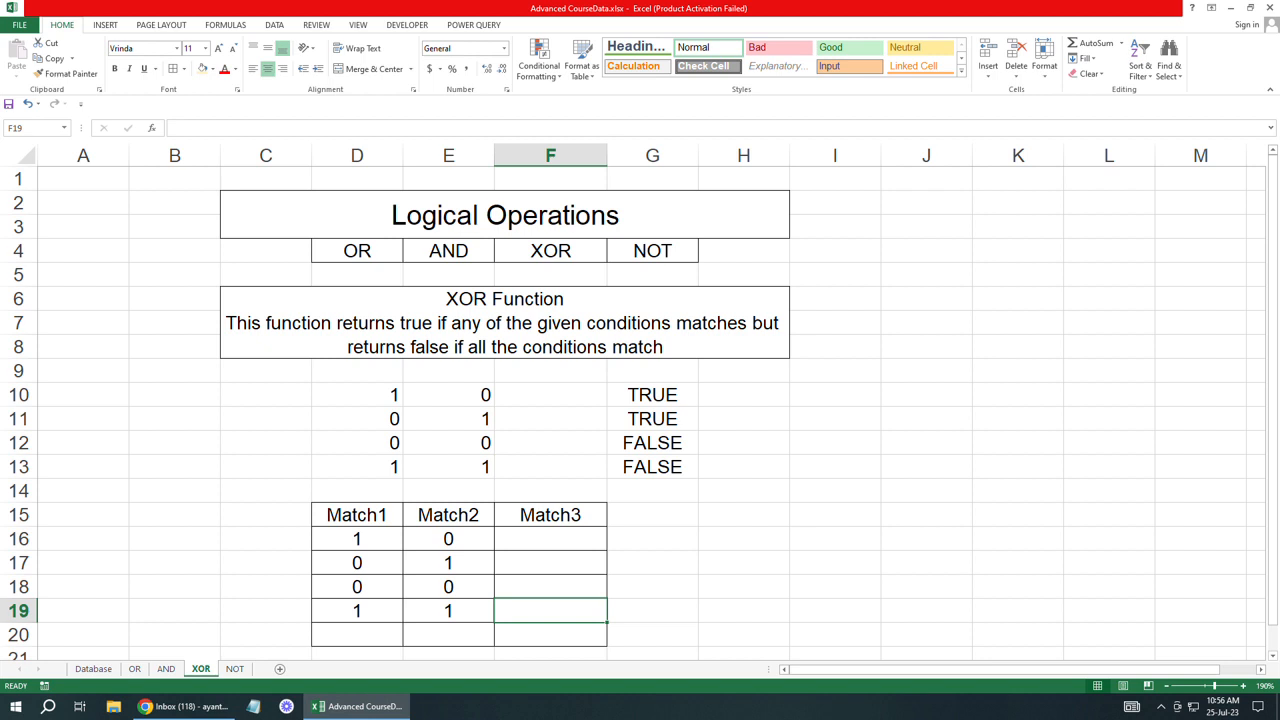
Step: Begin an IF formula in F16 with XOR(D16=1,E16=1) as its logical test
{"action": "left_click", "coordinate": [550, 539]}
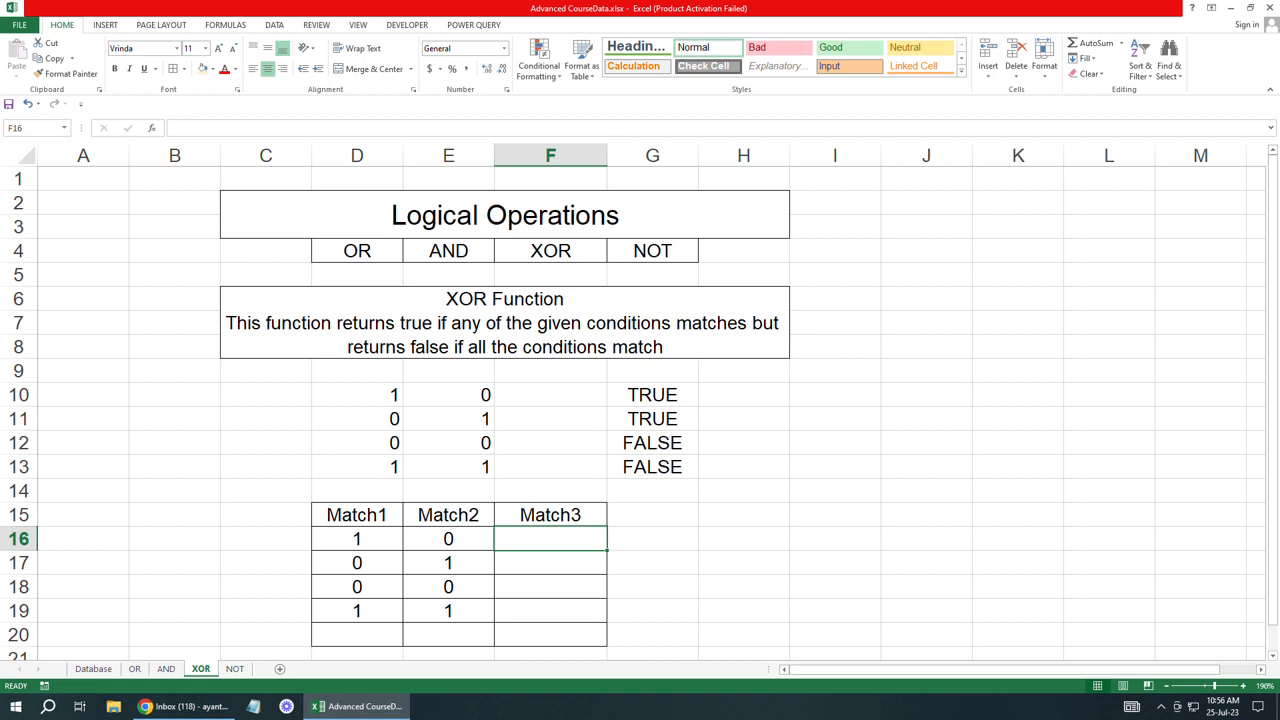
{"action": "type", "text": "="}
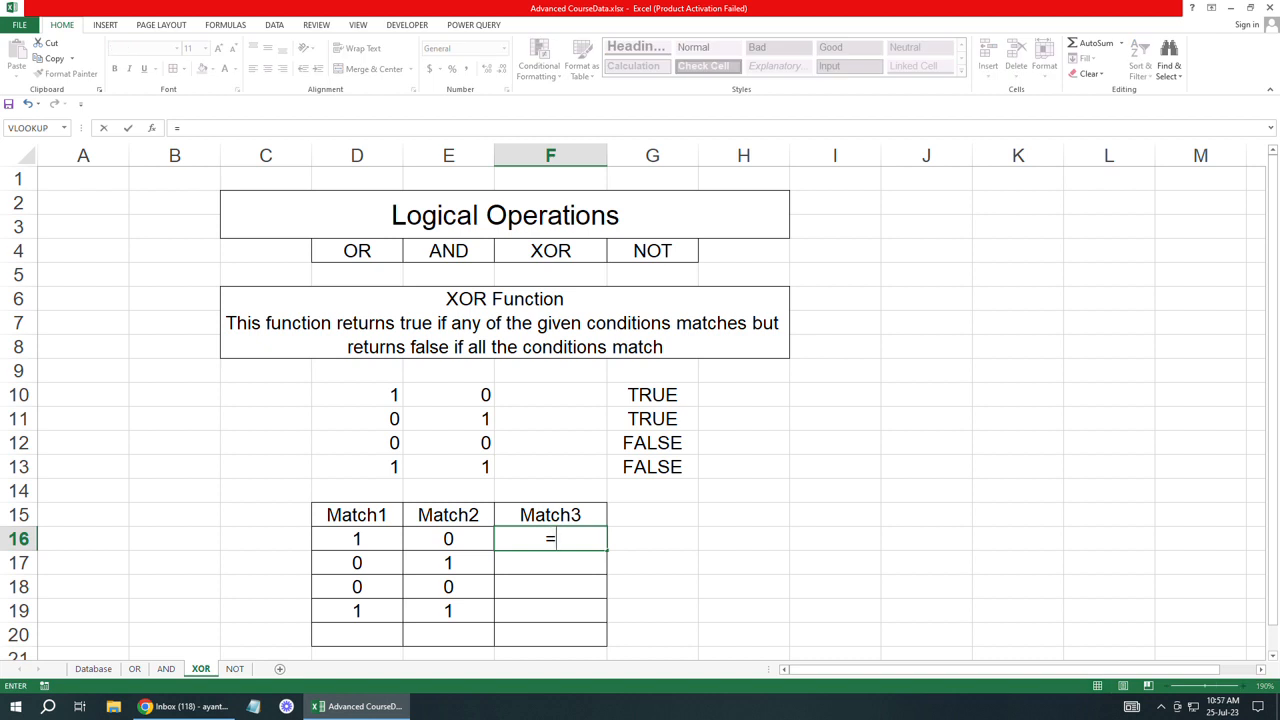
{"action": "type", "text": "IF(xor"}
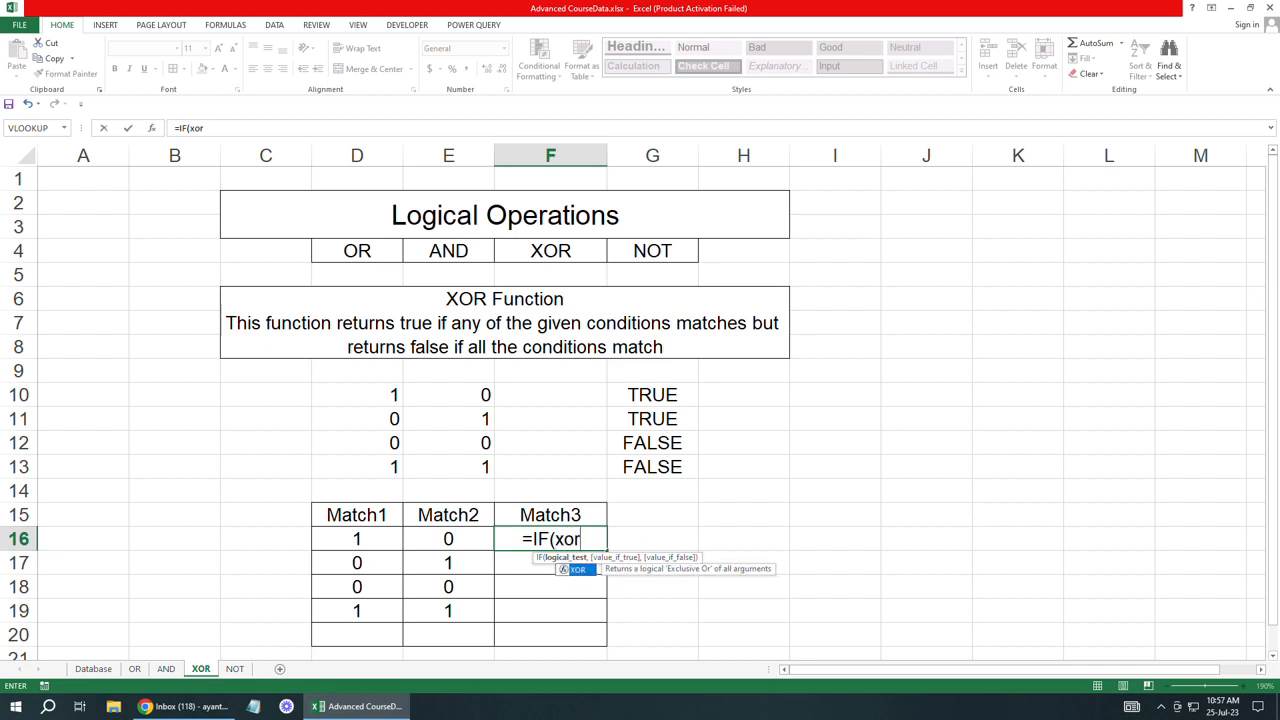
{"action": "key", "text": "Tab"}
{"action": "left_click", "coordinate": [357, 539]}
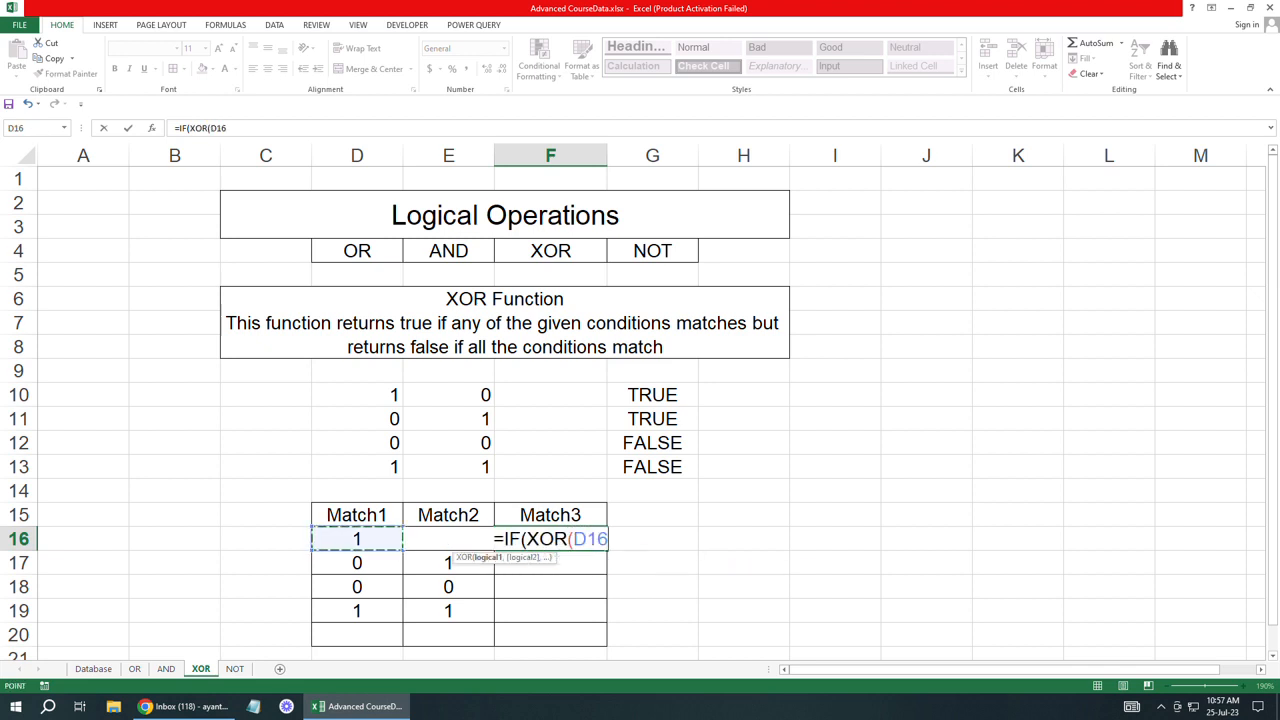
{"action": "type", "text": "=1"}
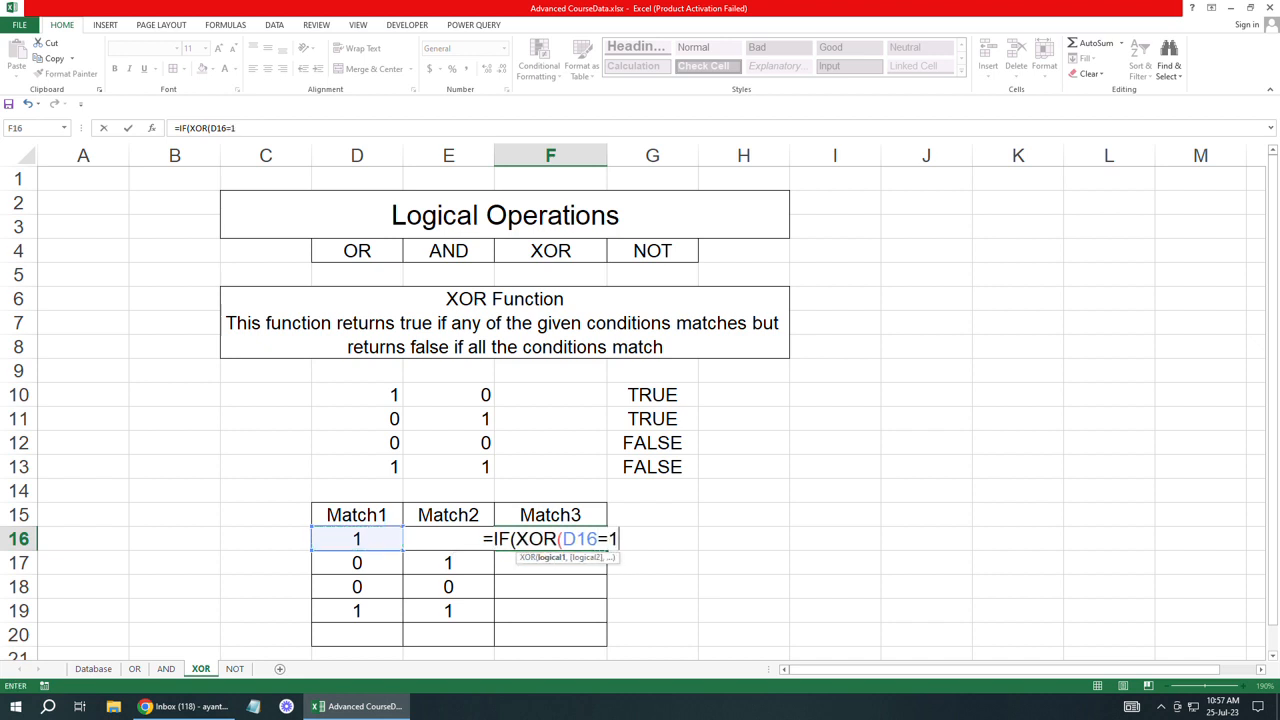
{"action": "type", "text": ","}
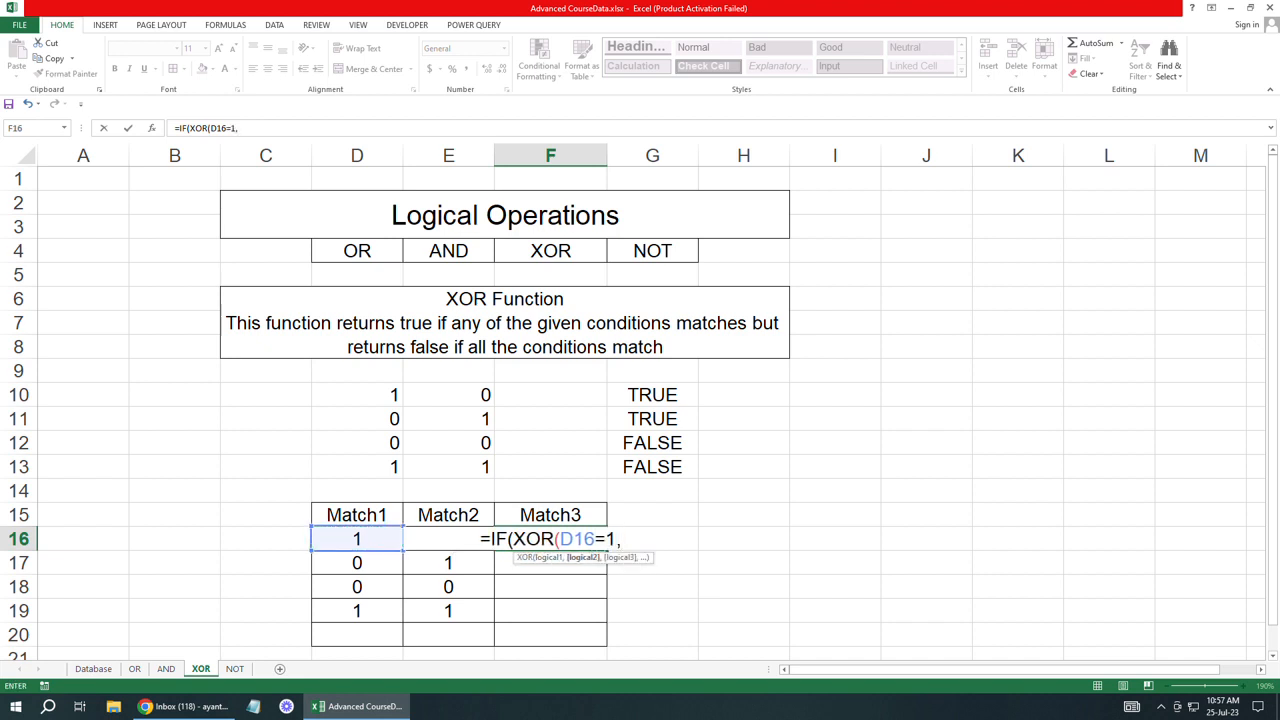
{"action": "type", "text": "E"}
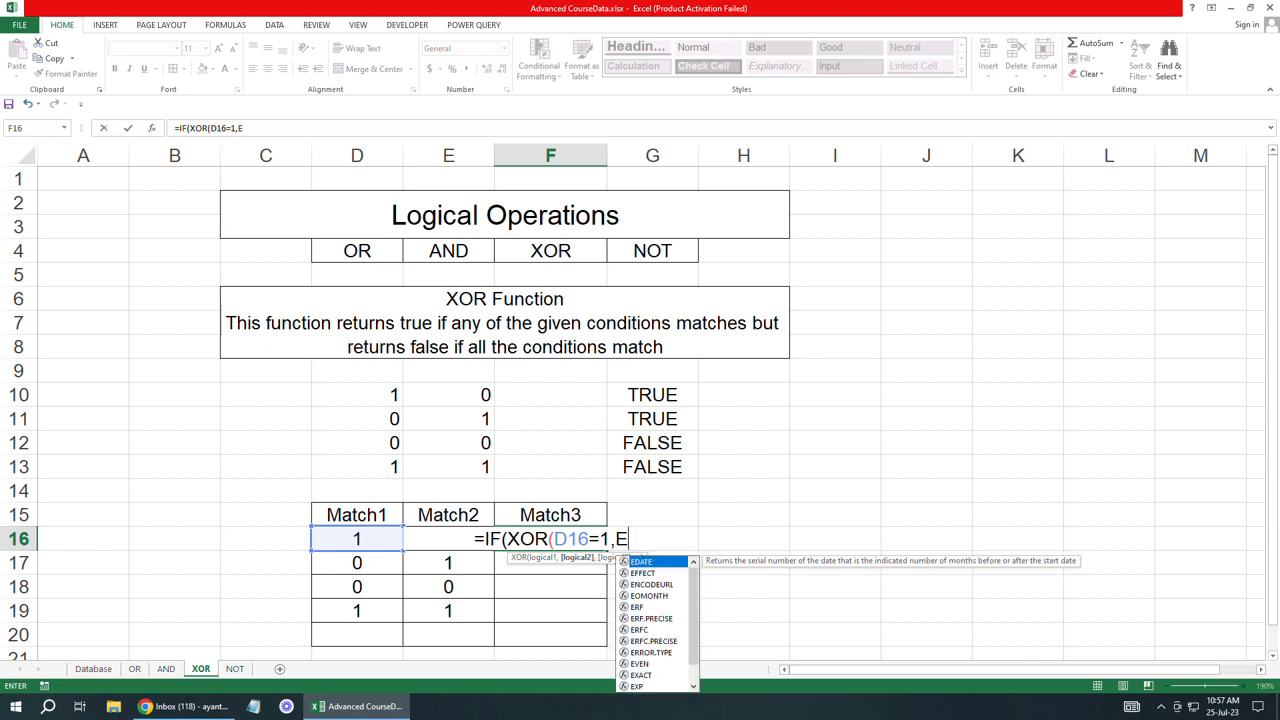
{"action": "type", "text": "16"}
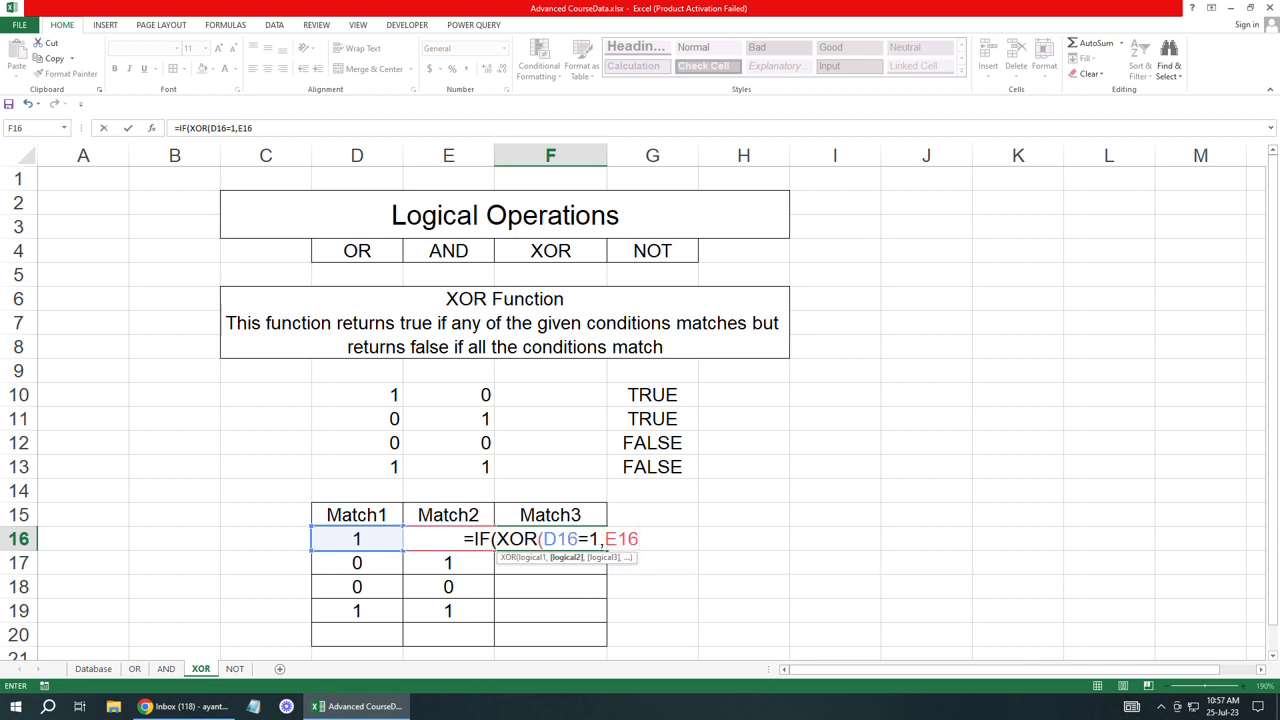
{"action": "type", "text": "=1),\""}
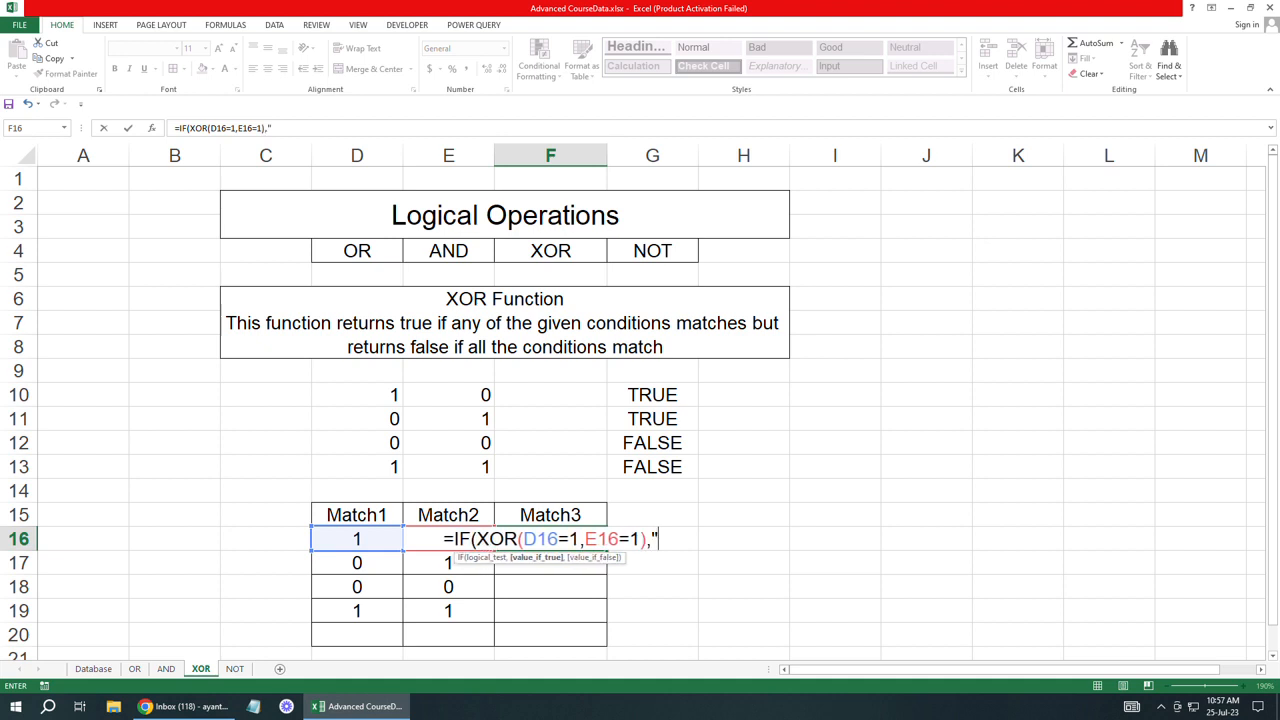
Step: Complete the F16 formula to return "Will play" when the test is true and "No need to play" otherwise
{"action": "type", "text": "Will play"}
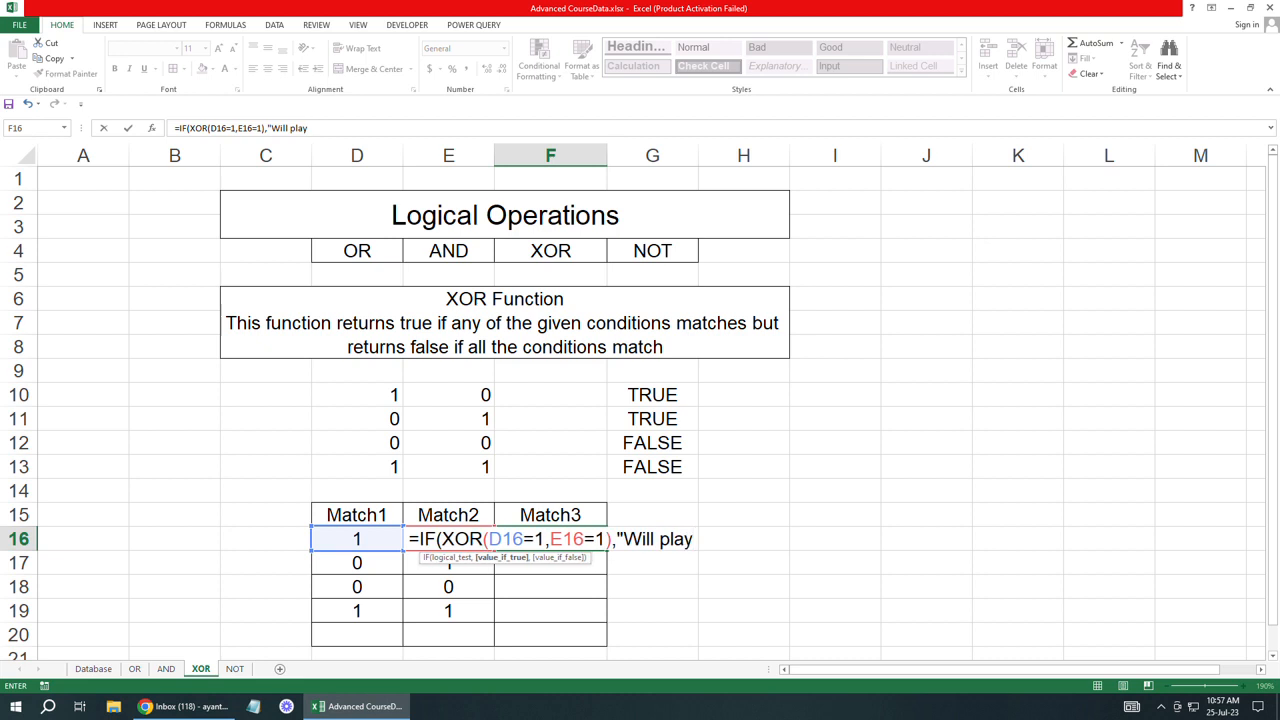
{"action": "type", "text": "\""}
{"action": "type", "text": ","}
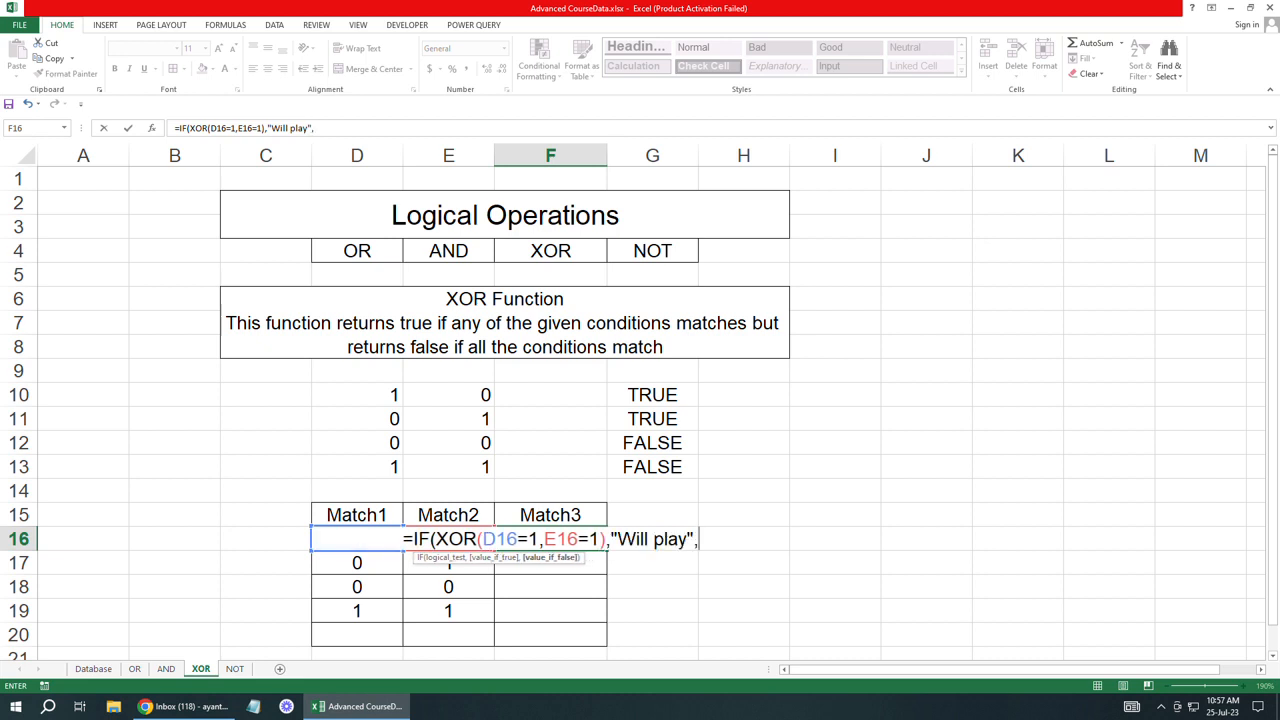
{"action": "type", "text": "\"No "}
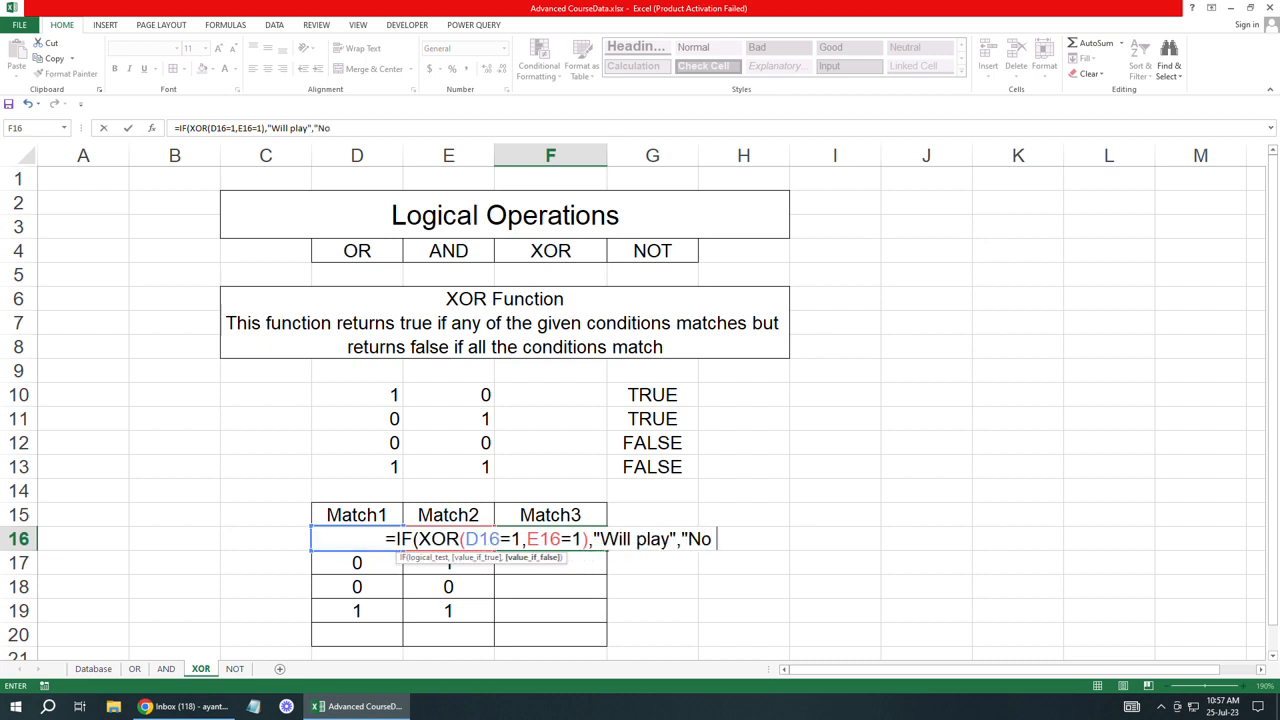
{"action": "type", "text": "need to"}
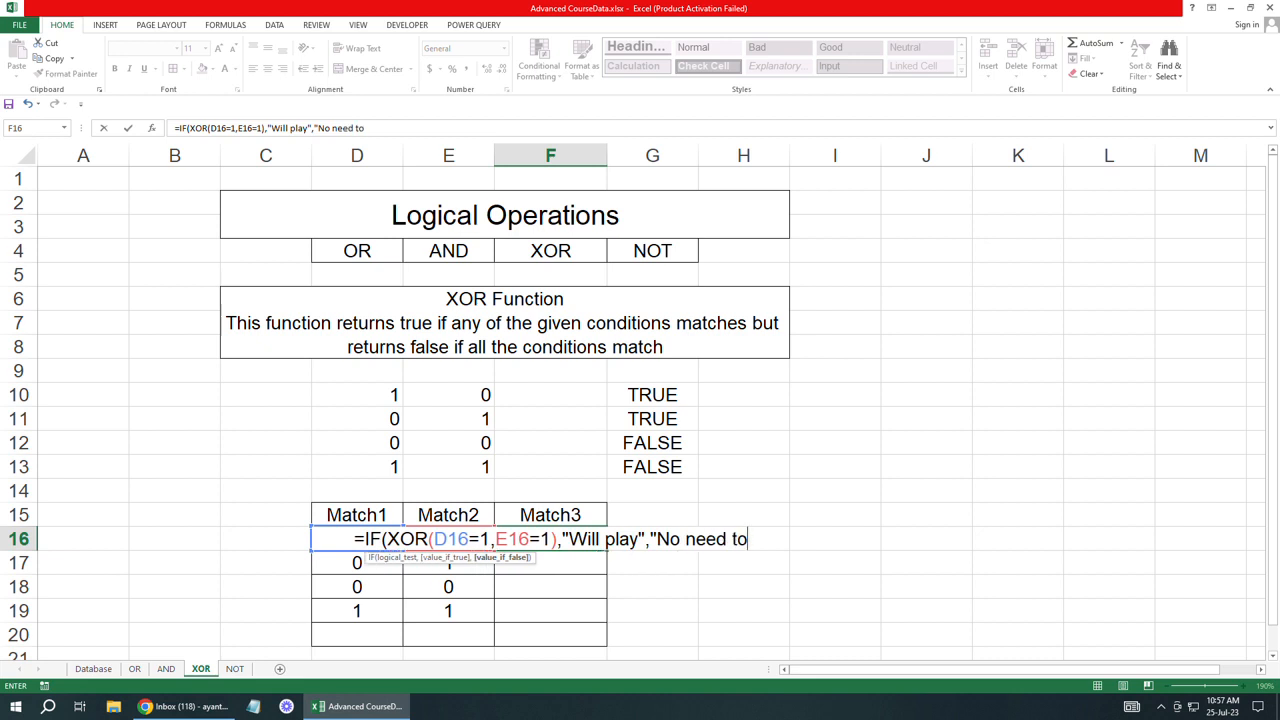
{"action": "type", "text": " play\")"}
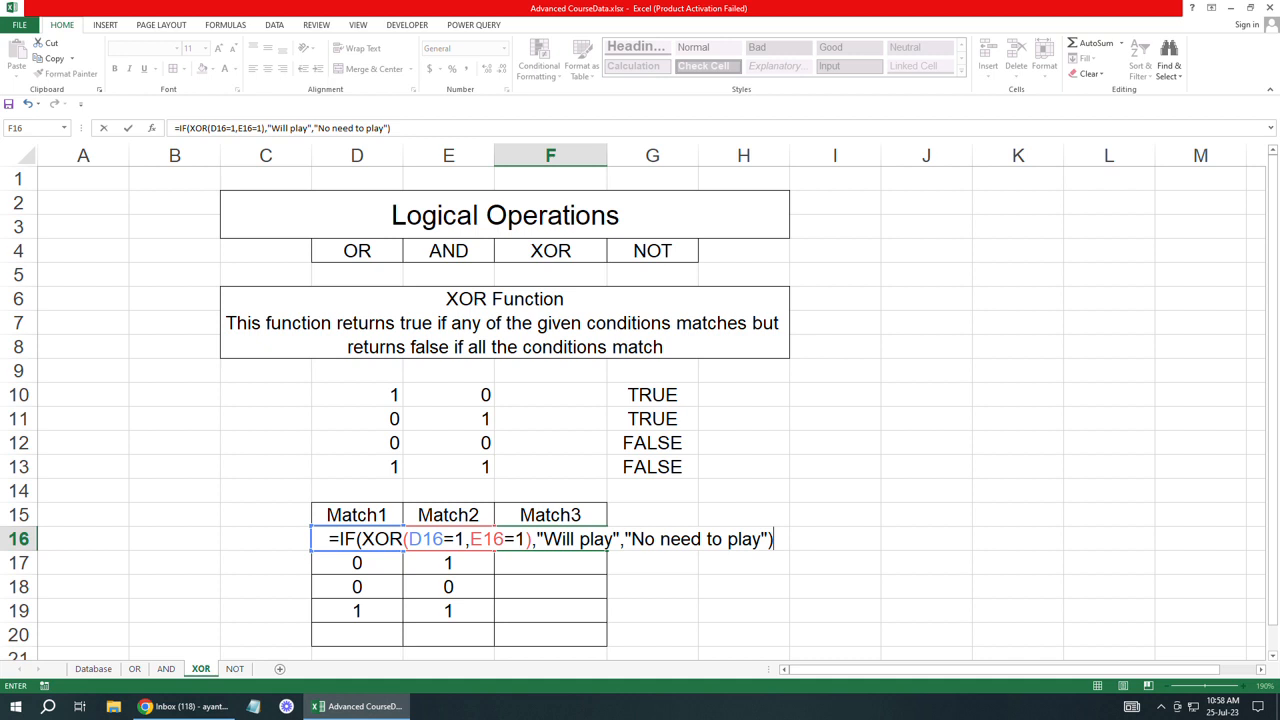
{"action": "key", "text": "Return"}
Step: Fill the F16 formula down to F19 and autofit the width of column F
{"action": "left_click", "coordinate": [550, 539]}
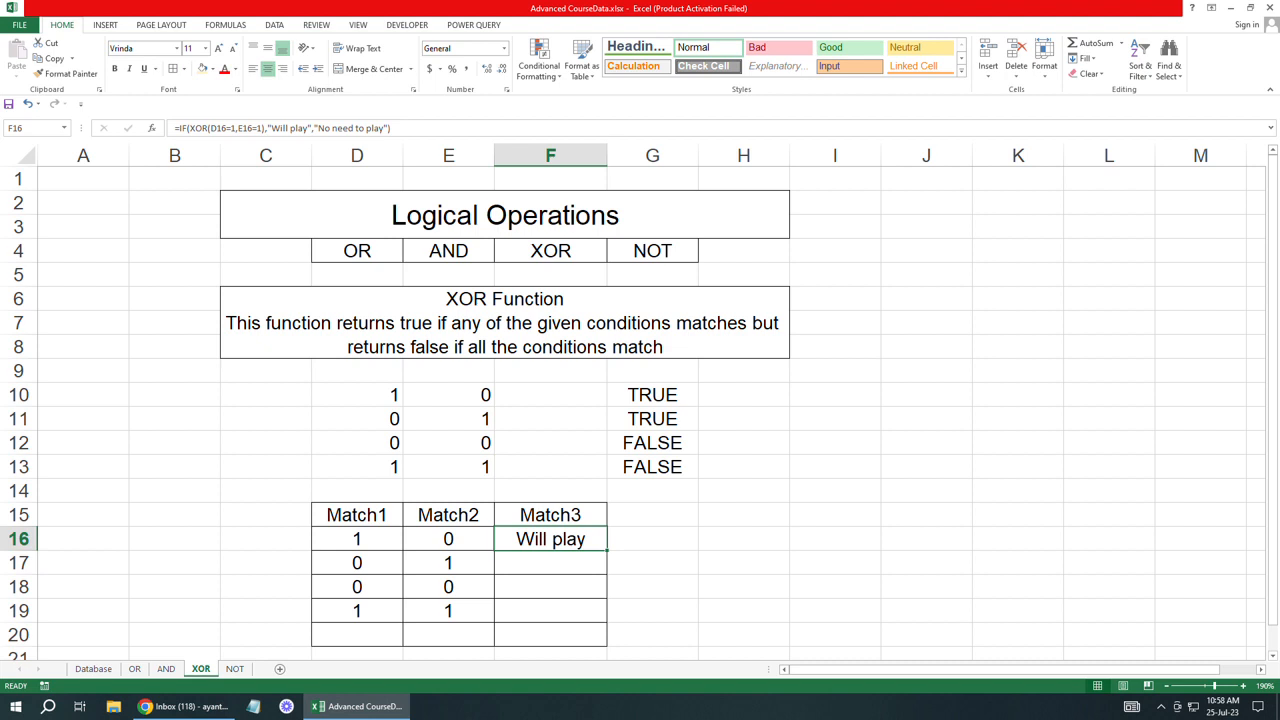
{"action": "left_click_drag", "start_coordinate": [606, 550], "coordinate": [606, 618]}
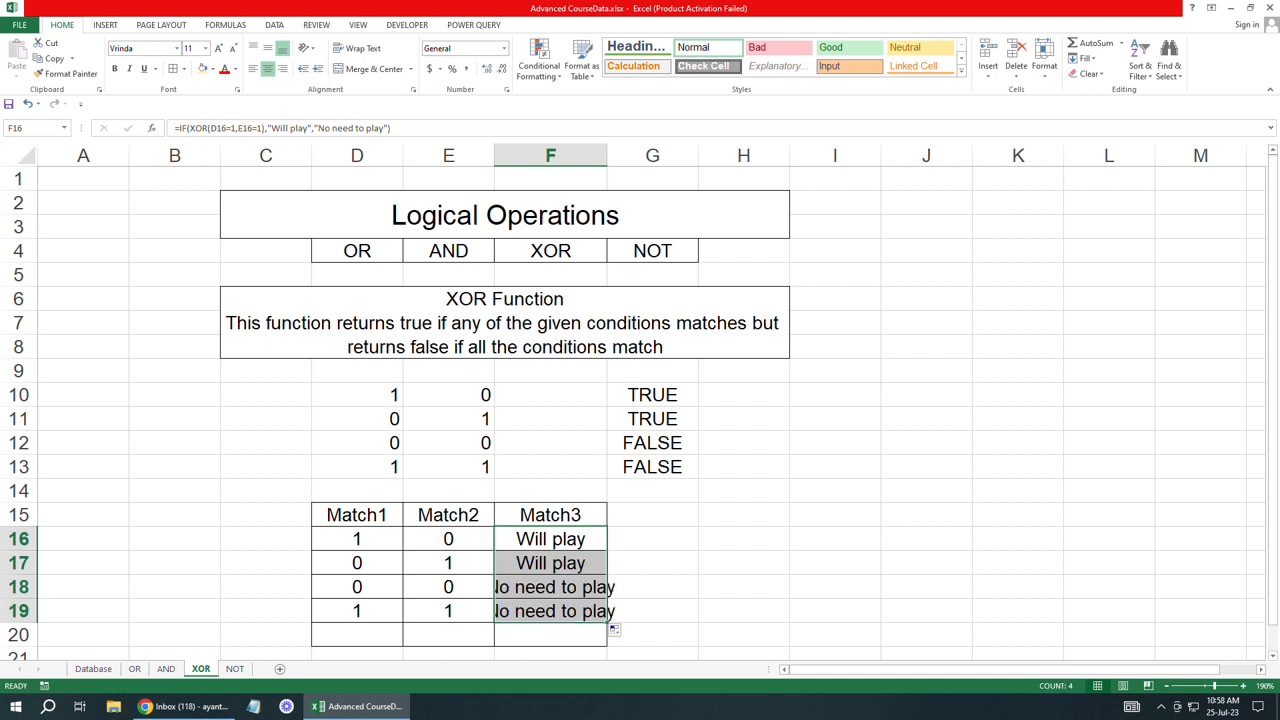
{"action": "double_click", "coordinate": [606, 155]}
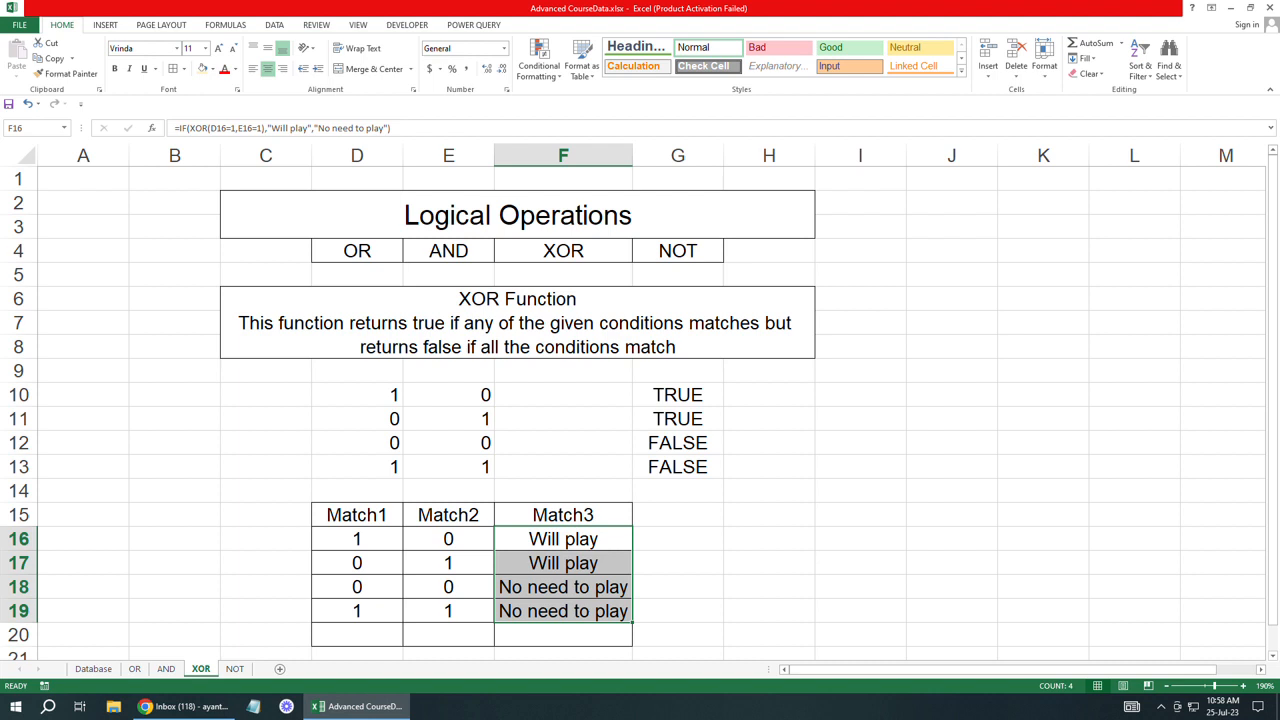
Step: Examine the IF/XOR formula in F16 and leave it as it is
{"action": "left_click", "coordinate": [678, 563]}
{"action": "left_click", "coordinate": [603, 539]}
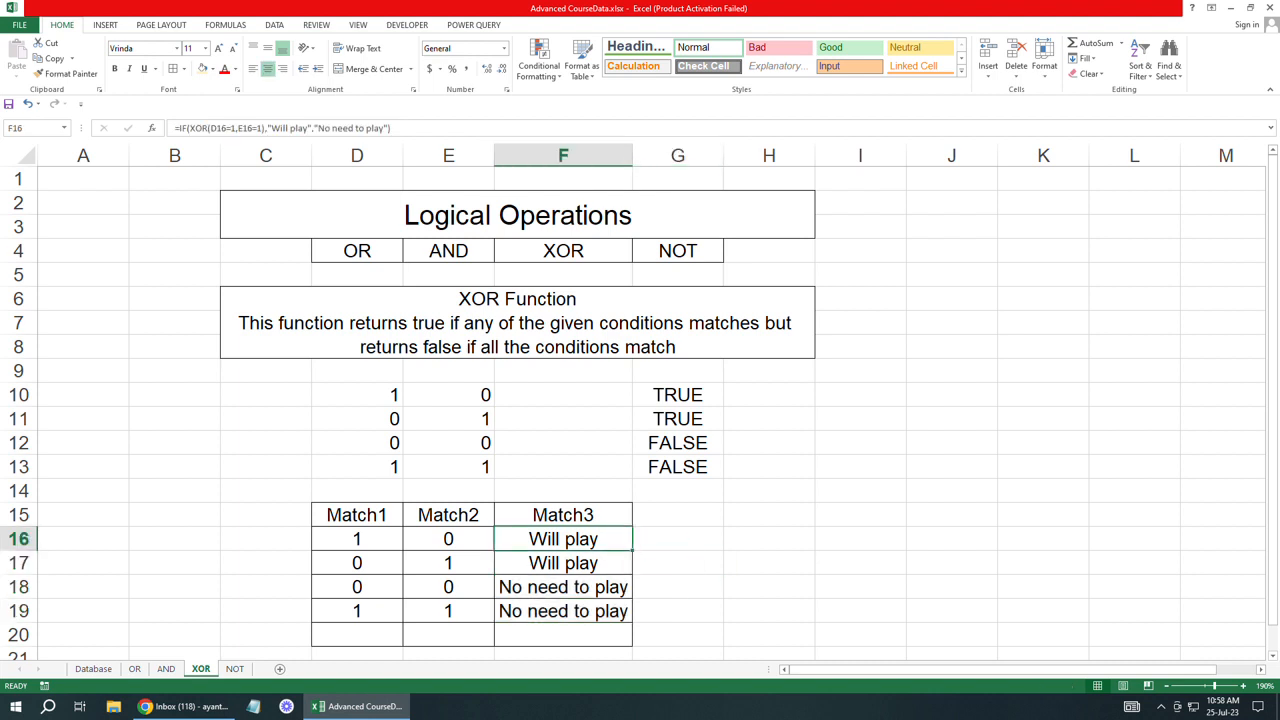
{"action": "double_click", "coordinate": [603, 539]}
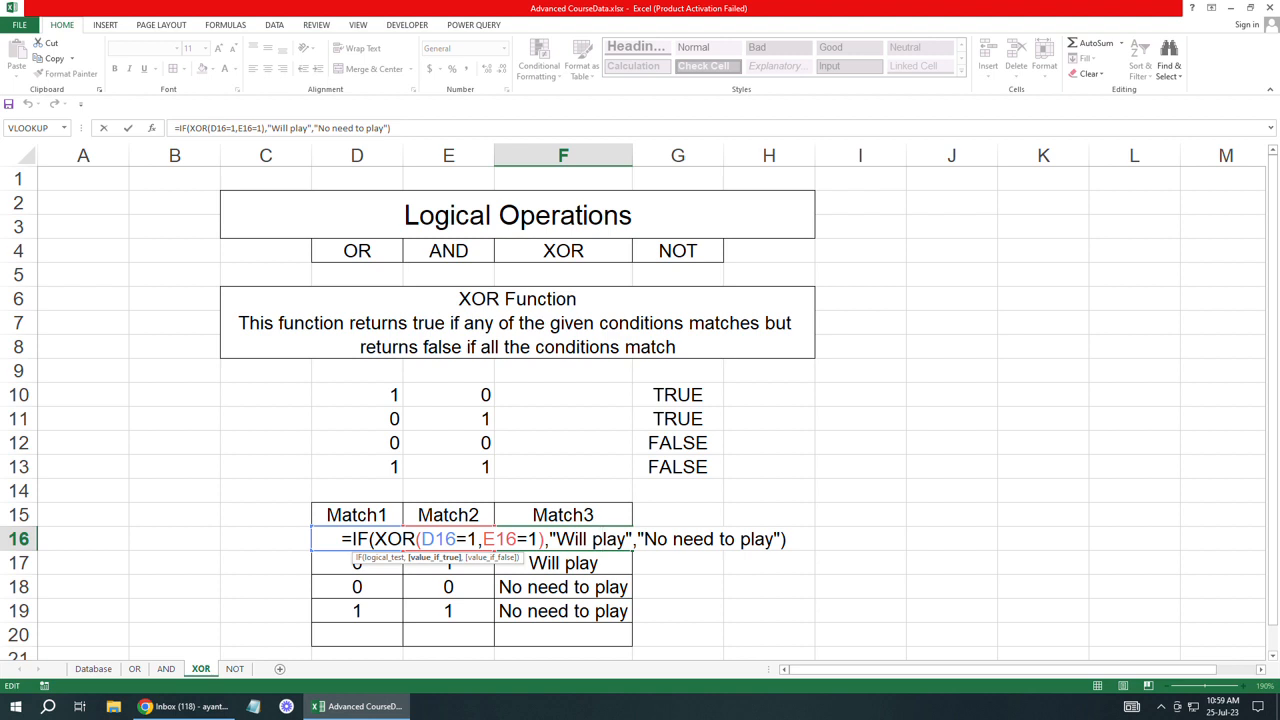
{"action": "key", "text": "Return"}
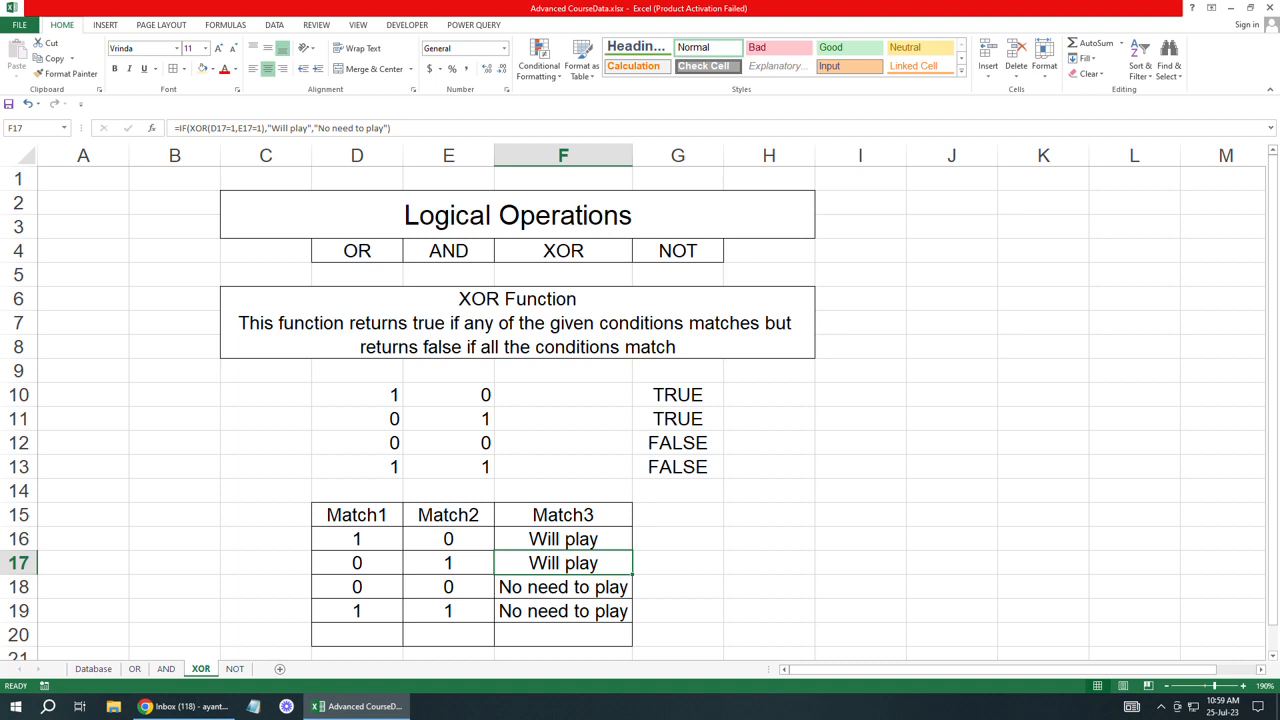
Step: On the NOT sheet, enter 1 in D11 and 0 in E11
{"action": "left_click", "coordinate": [234, 668]}
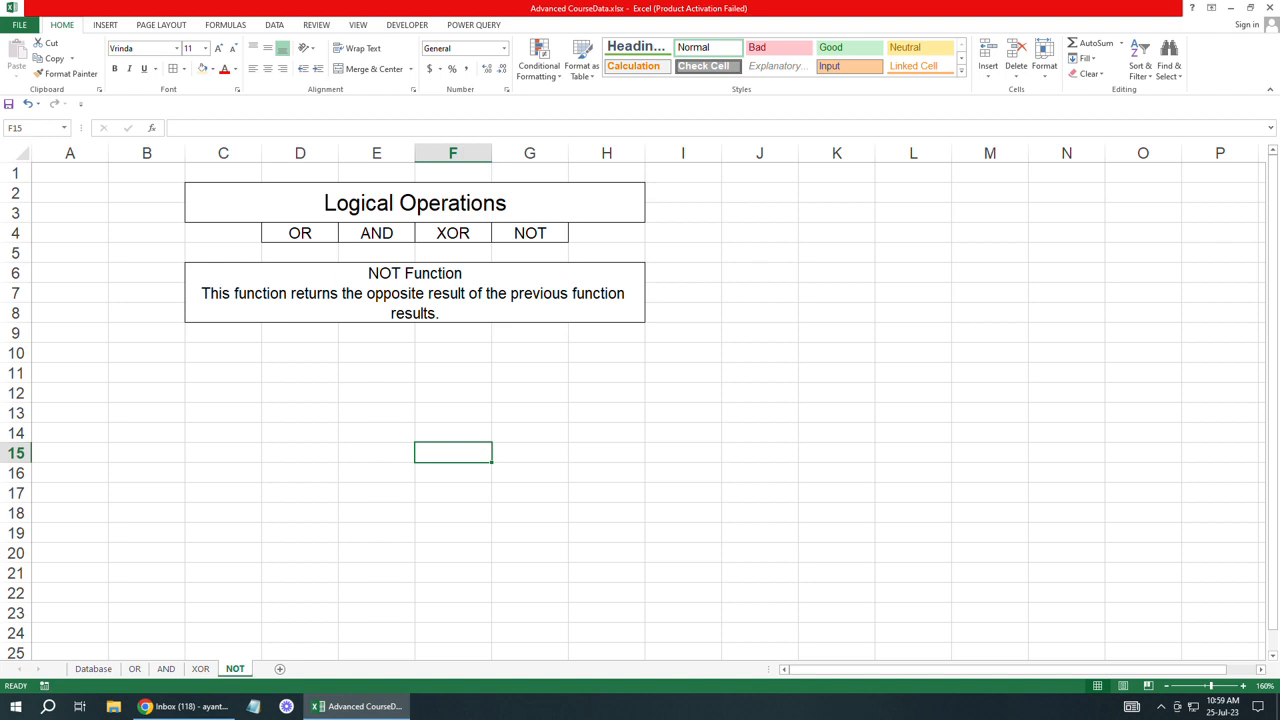
{"action": "left_click", "coordinate": [300, 393]}
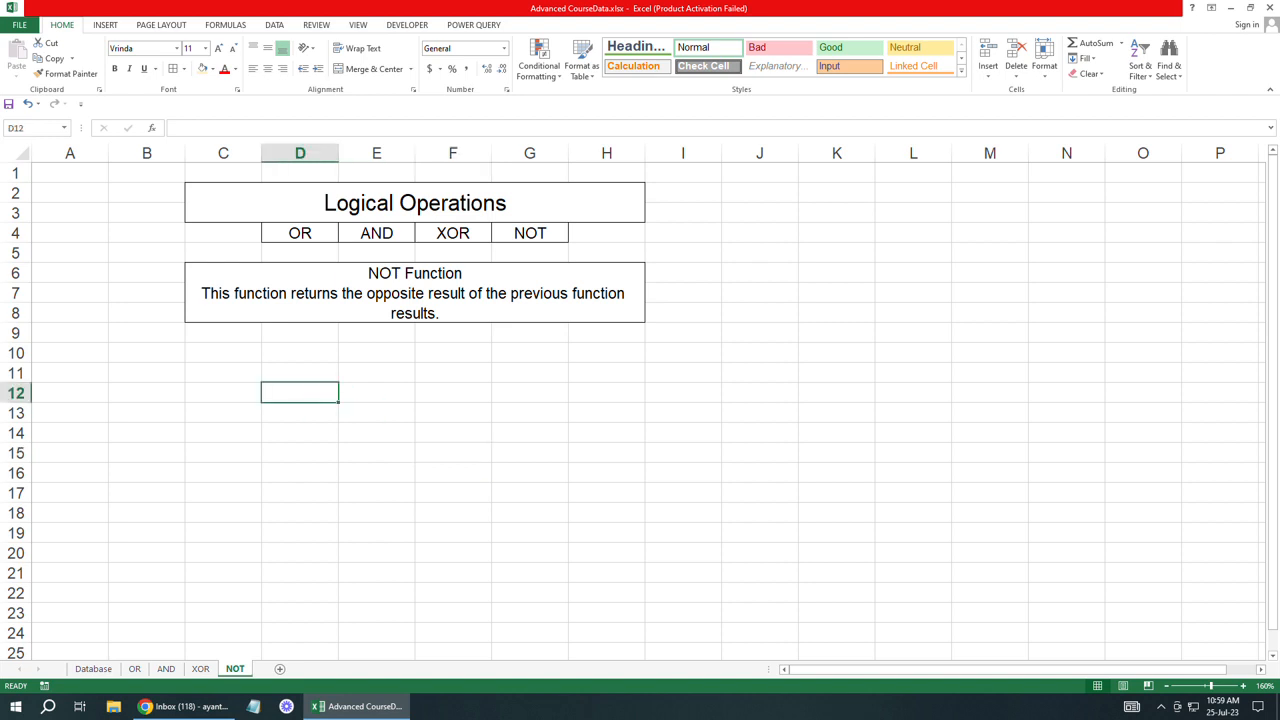
{"action": "left_click", "coordinate": [300, 373]}
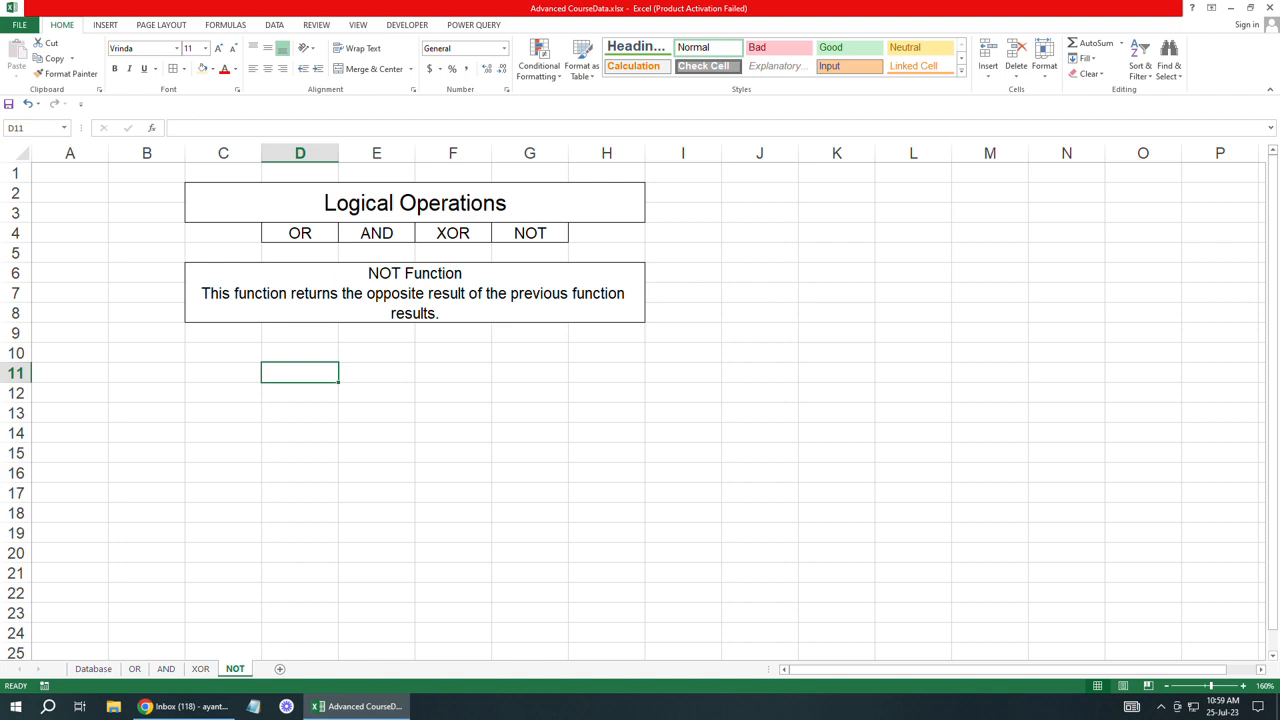
{"action": "type", "text": "1"}
{"action": "key", "text": "Tab"}
{"action": "type", "text": "0"}
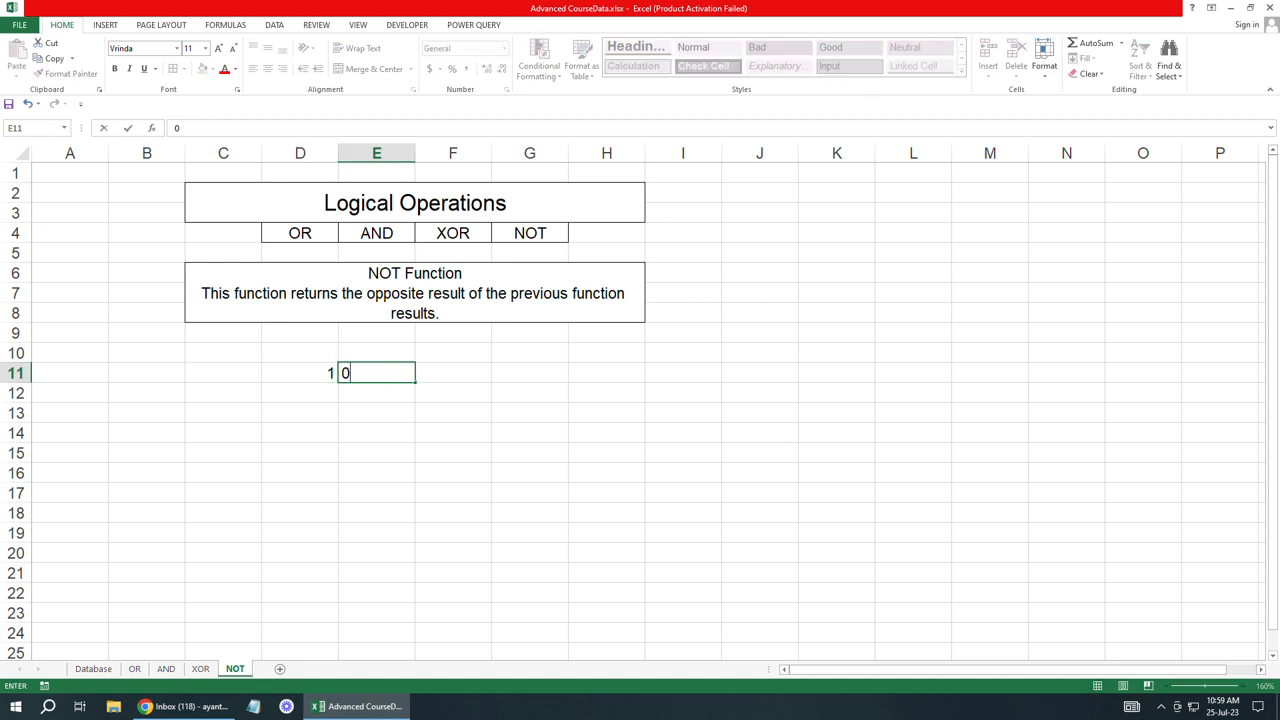
{"action": "key", "text": "Tab"}
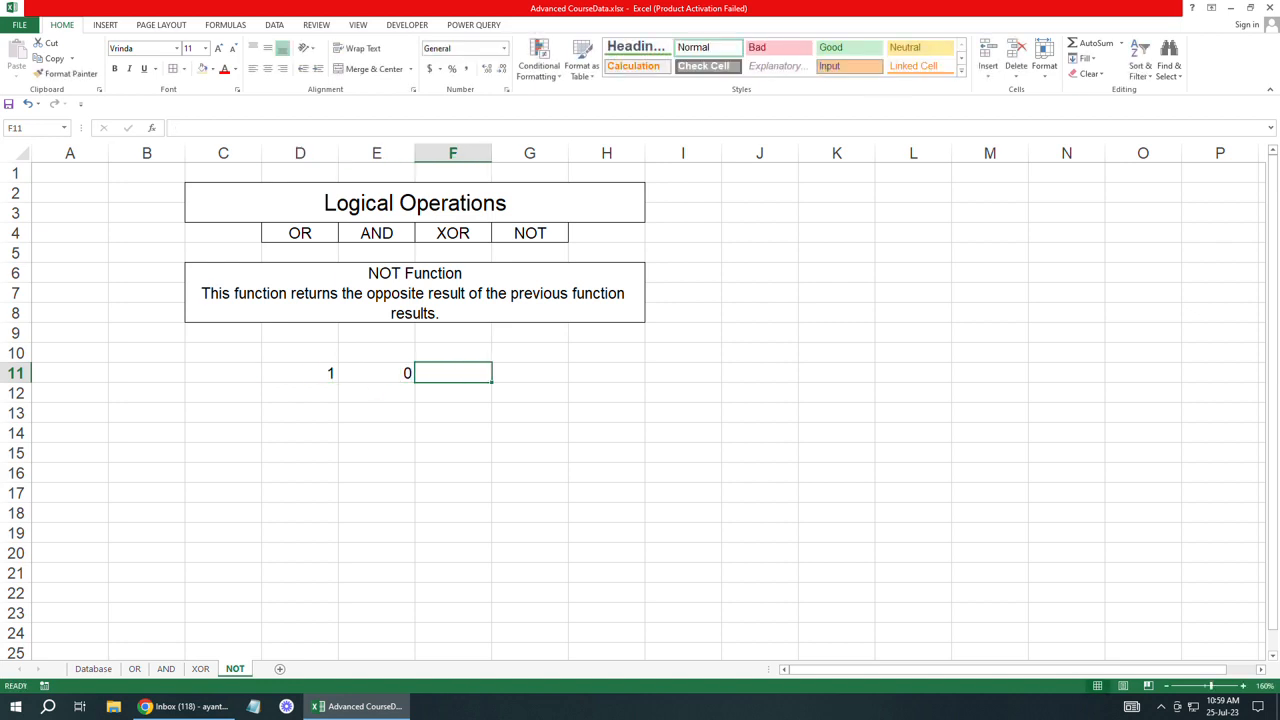
Step: Enter 0 in D12 and 1 in E12 as the second pair of input values
{"action": "key", "text": "Down"}
{"action": "key", "text": "Left"}
{"action": "key", "text": "Left"}
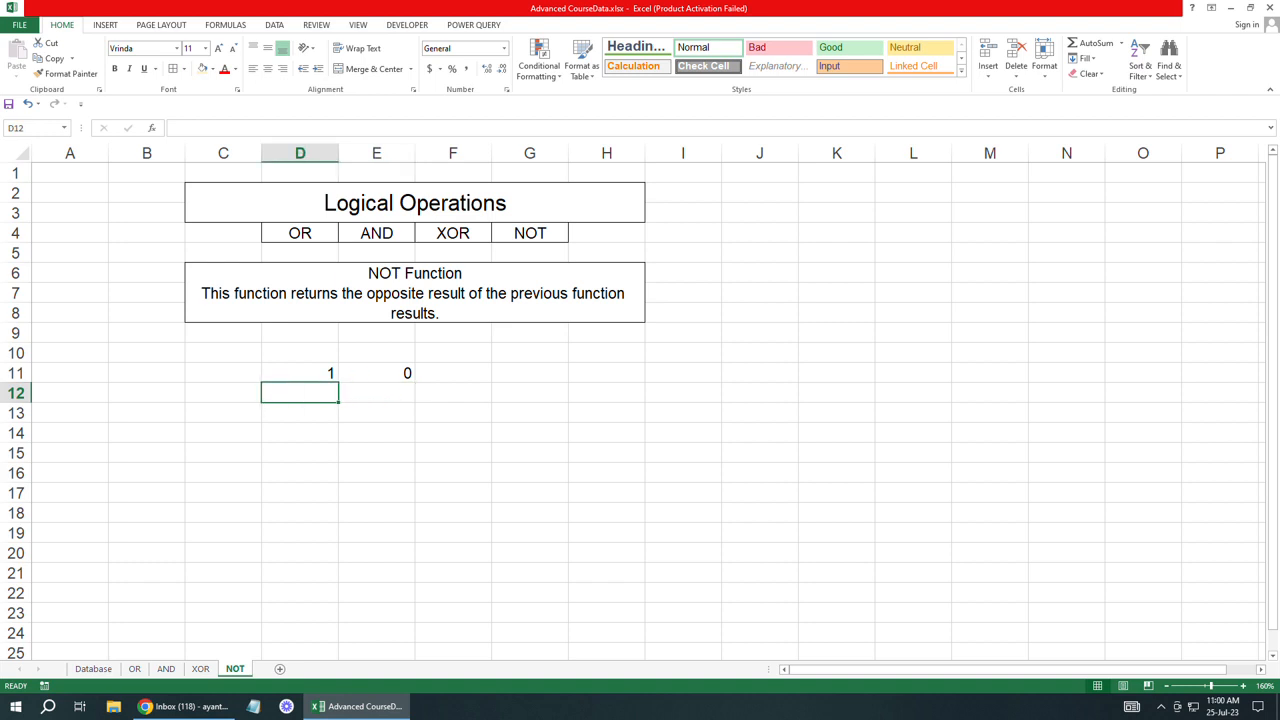
{"action": "type", "text": "0"}
{"action": "key", "text": "Tab"}
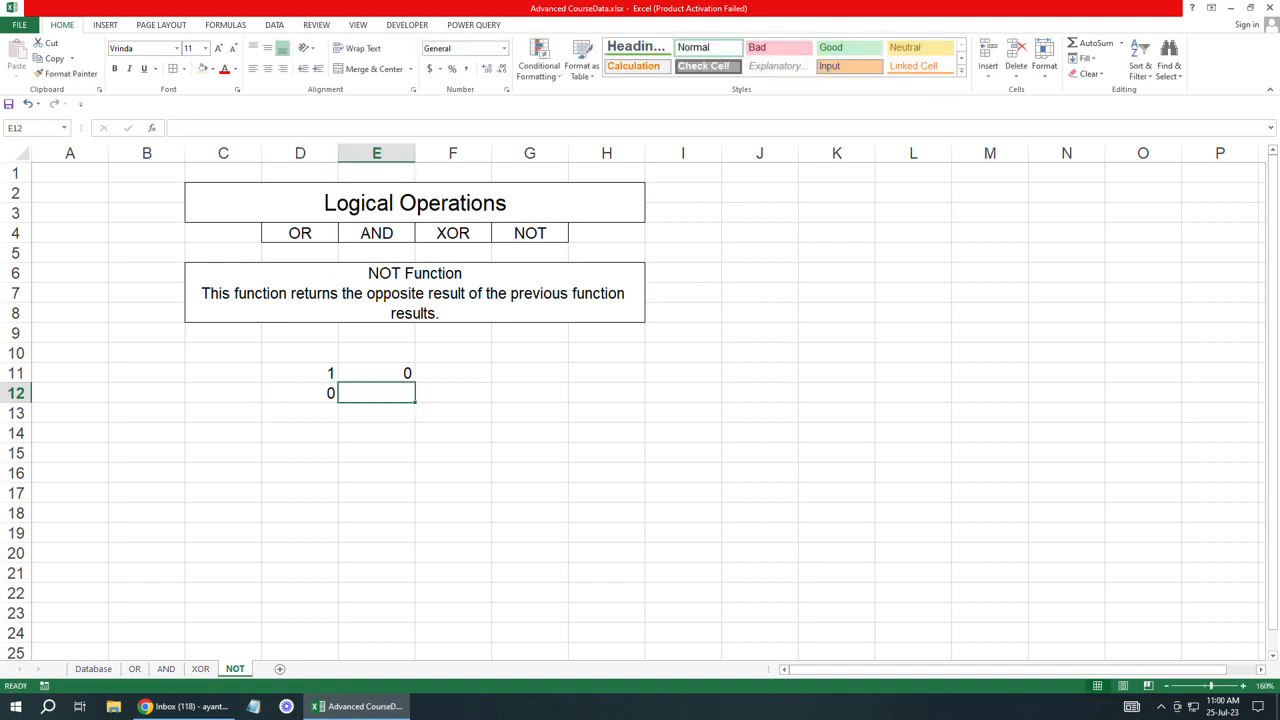
{"action": "type", "text": "1"}
{"action": "key", "text": "Return"}
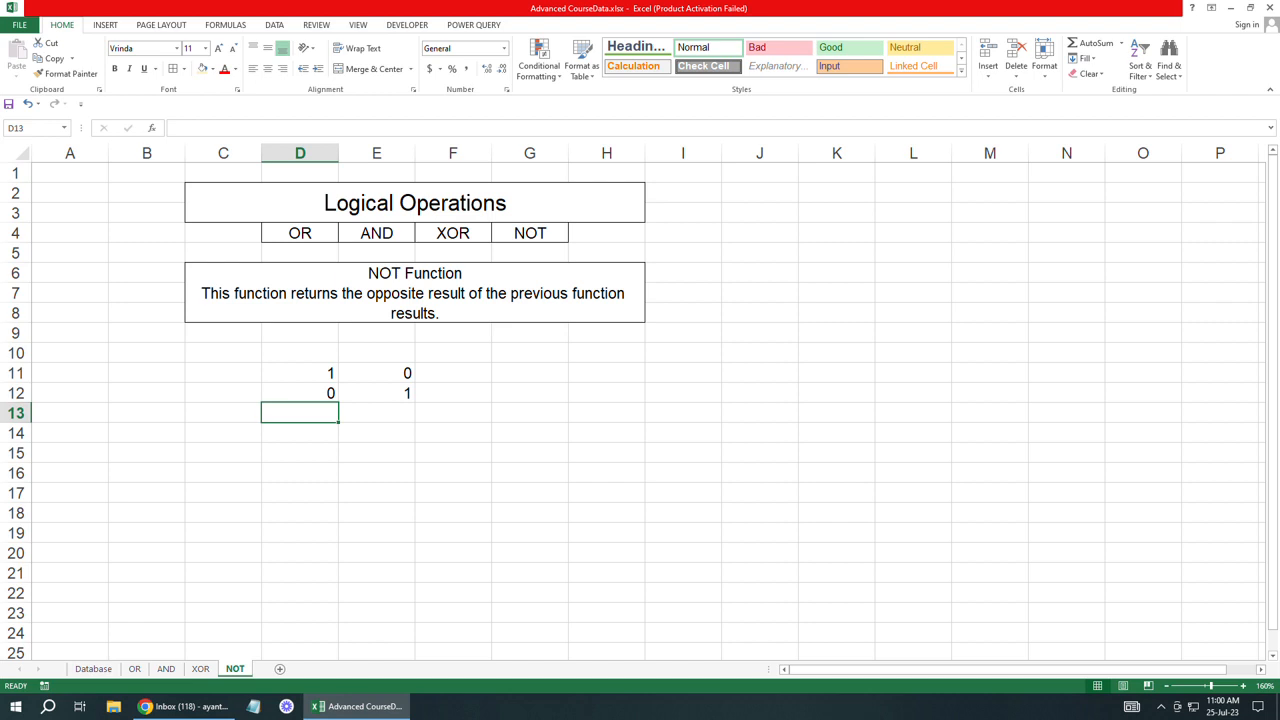
Step: Fill in the remaining input pairs: 0 and 0 in D13:E13, and 1 and 1 in D14:E14
{"action": "type", "text": "0"}
{"action": "key", "text": "Tab"}
{"action": "type", "text": "0"}
{"action": "key", "text": "Return"}
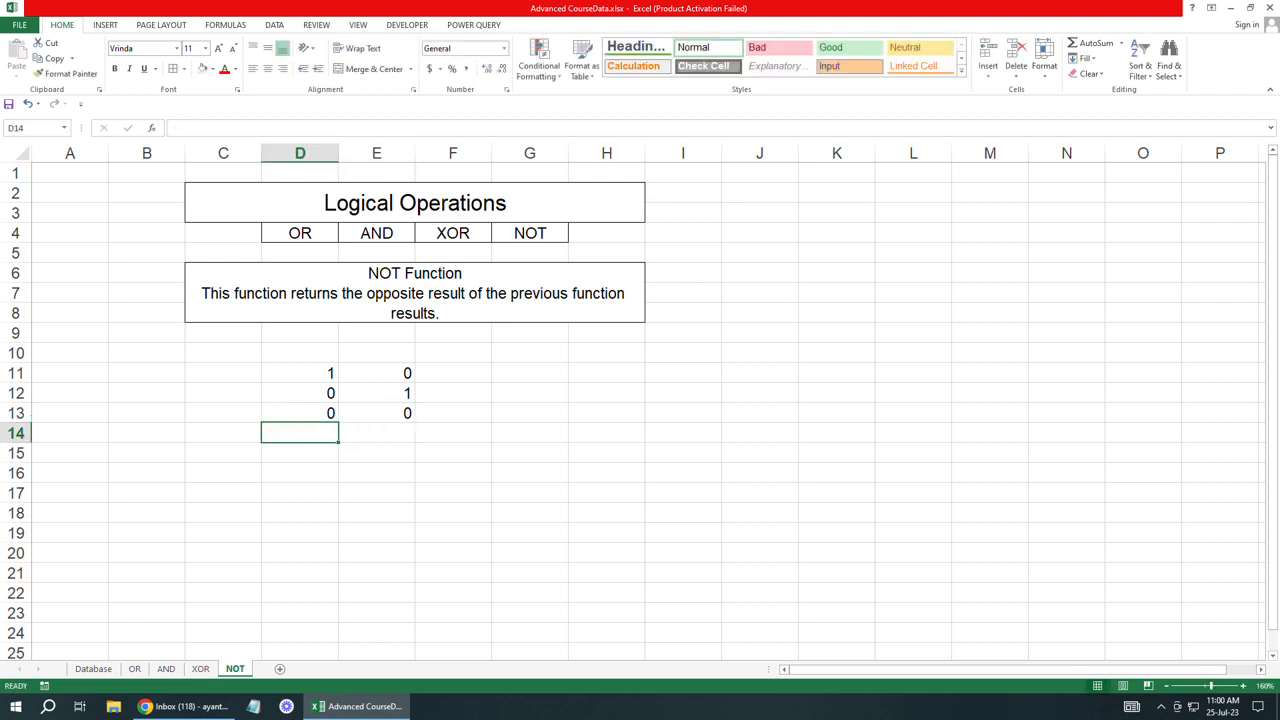
{"action": "type", "text": "1"}
{"action": "key", "text": "Tab"}
{"action": "type", "text": "1"}
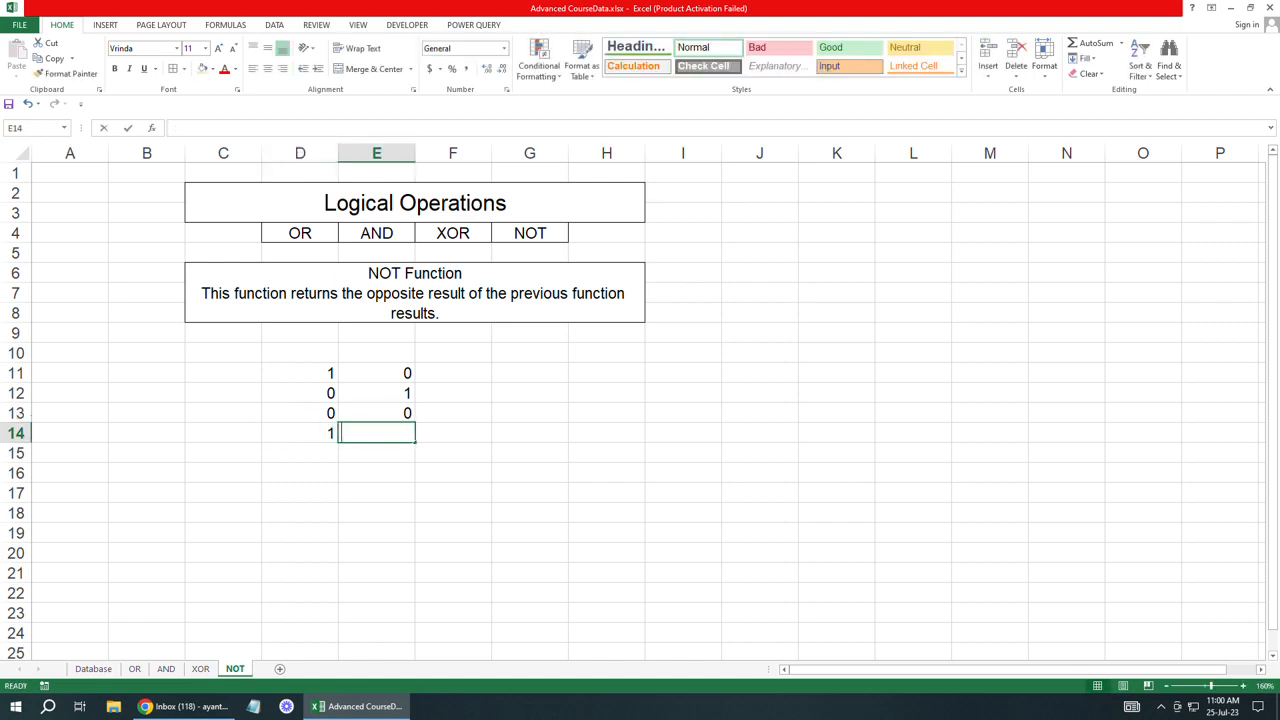
{"action": "key", "text": "Tab"}
Step: Enter =OR(D11=1,E11=1) in G11 and fill the formula down to G14
{"action": "left_click", "coordinate": [530, 373]}
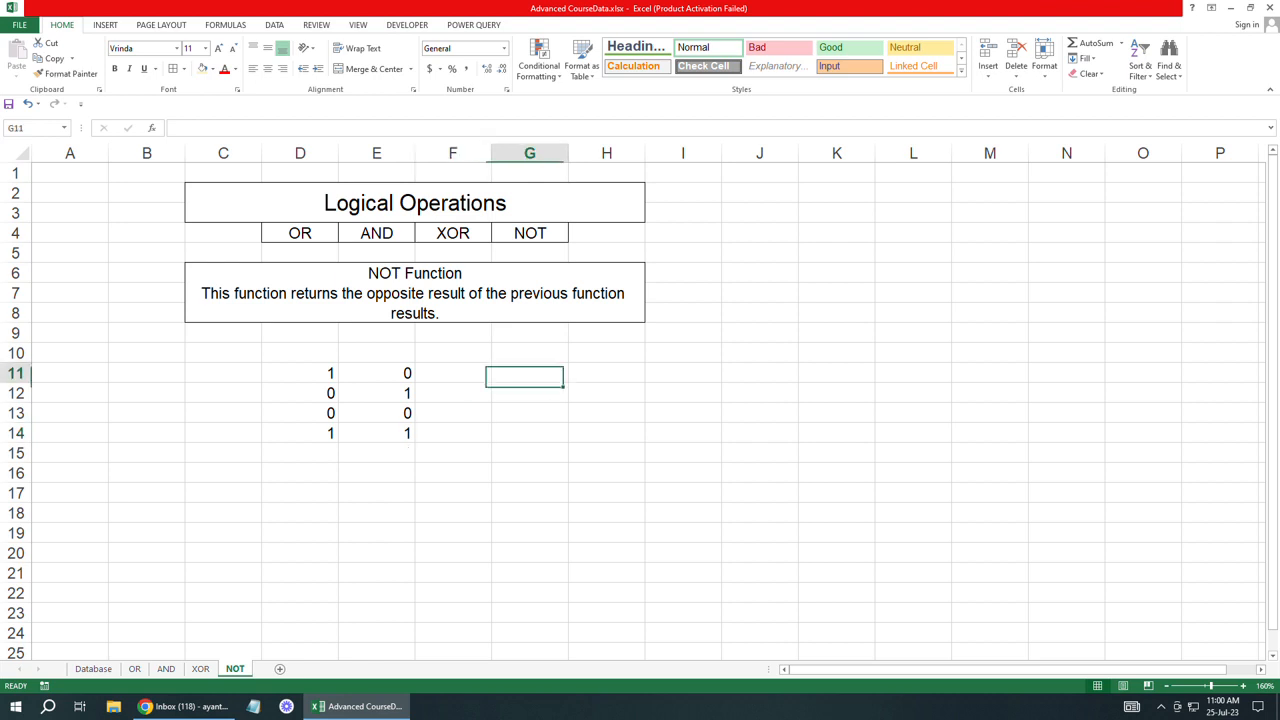
{"action": "type", "text": "="}
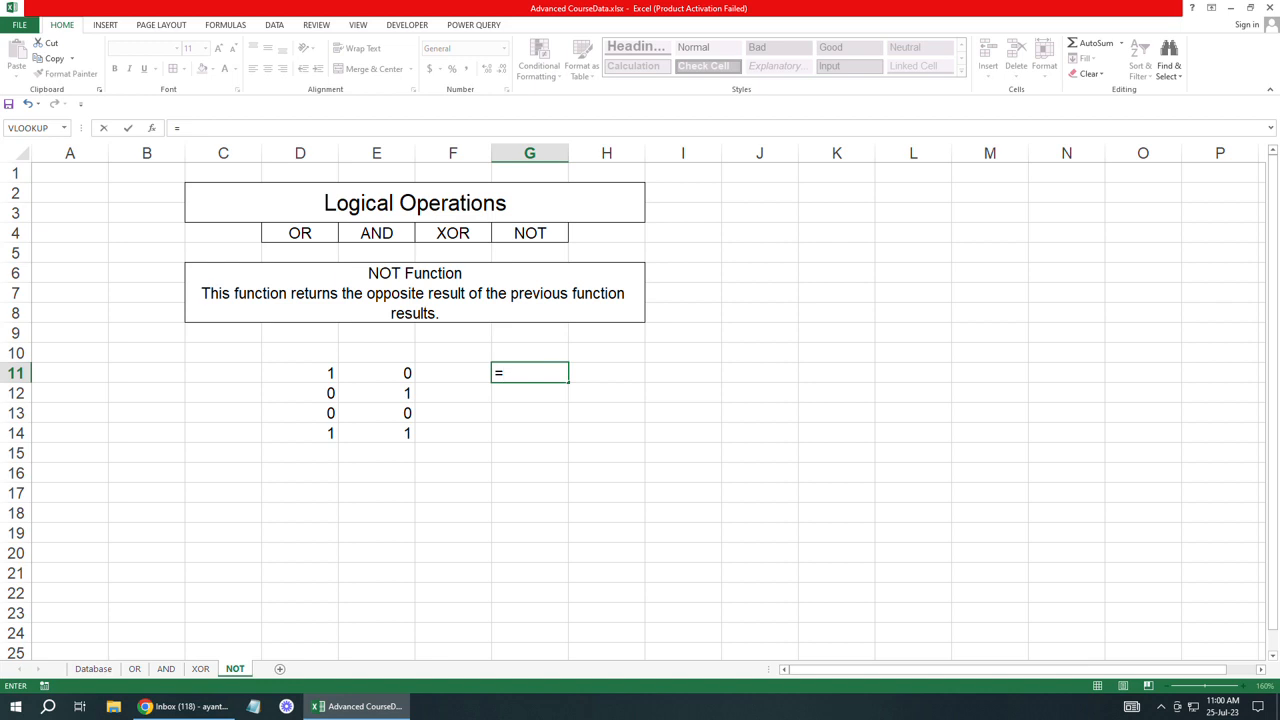
{"action": "type", "text": "or"}
{"action": "key", "text": "Tab"}
{"action": "left_click", "coordinate": [300, 373]}
{"action": "type", "text": "=1,"}
{"action": "left_click", "coordinate": [377, 393]}
{"action": "left_click", "coordinate": [377, 373]}
{"action": "type", "text": "=1)"}
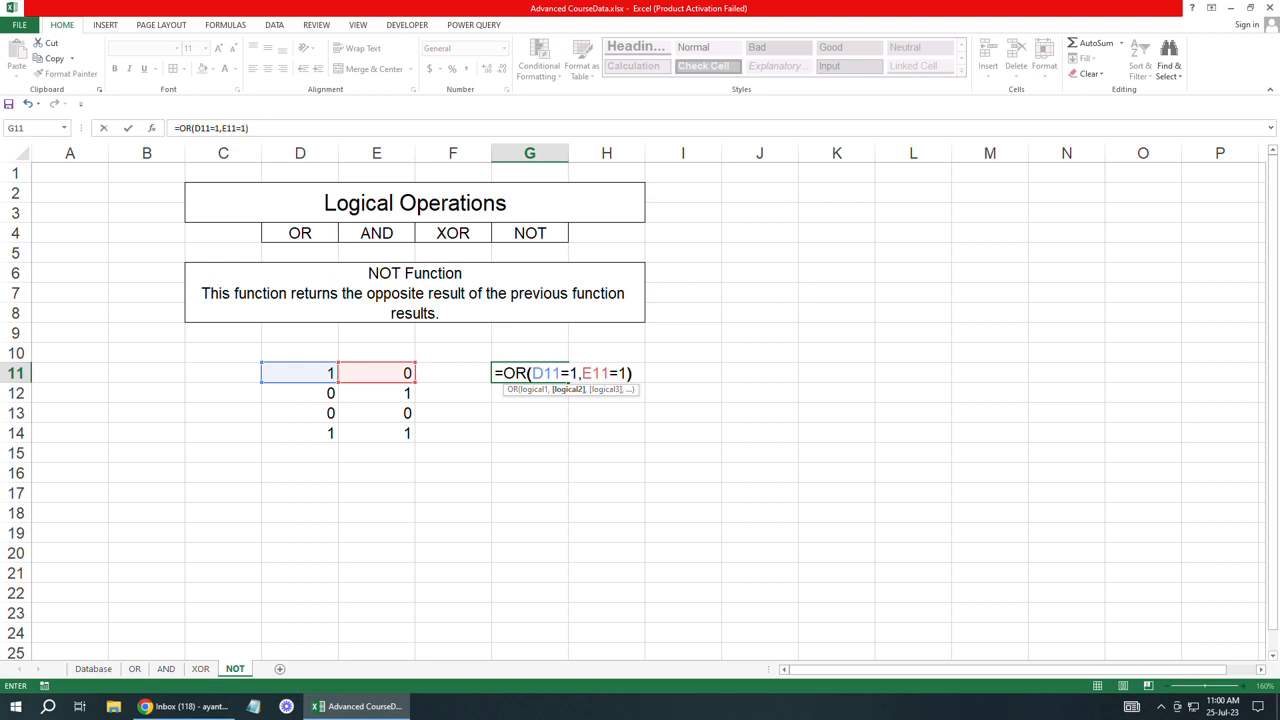
{"action": "key", "text": "Return"}
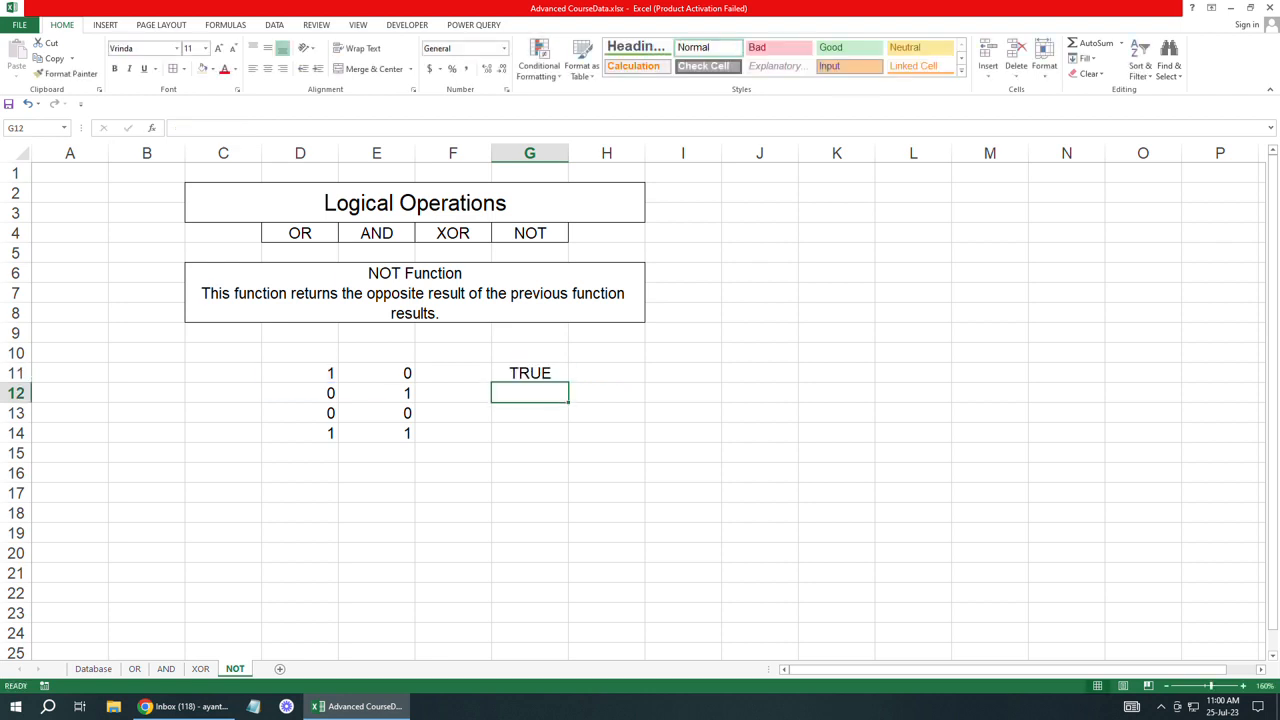
{"action": "left_click", "coordinate": [530, 373]}
{"action": "left_click_drag", "start_coordinate": [568, 382], "coordinate": [569, 443]}
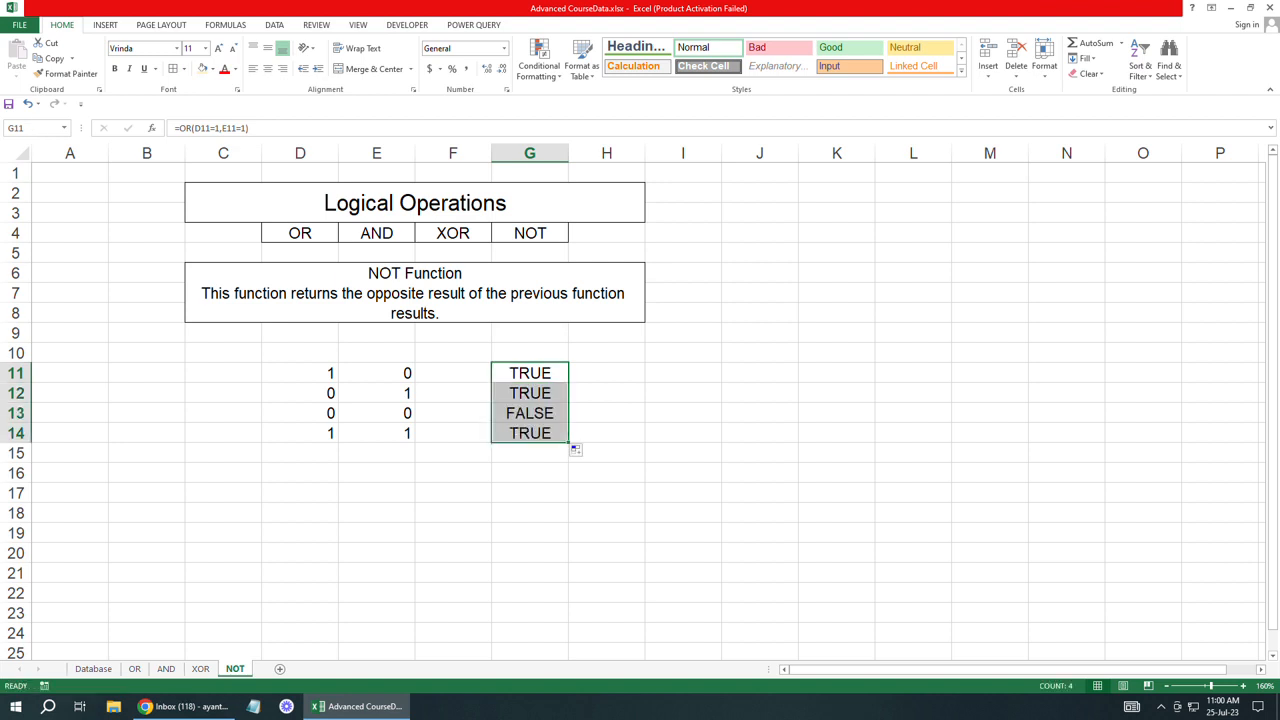
Step: Try to nest NOT inside the OR formula in G11 as =OR(NOT(D11=1,E11=1))
{"action": "key", "text": "F2"}
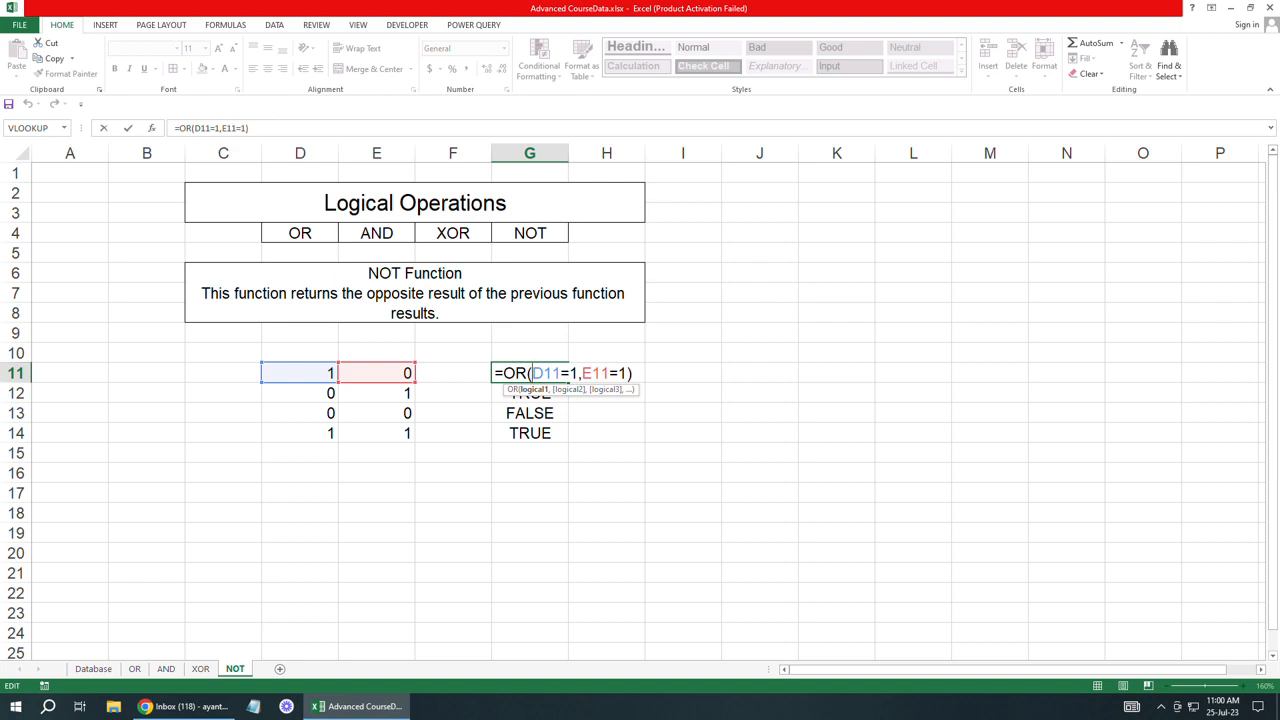
{"action": "type", "text": "not"}
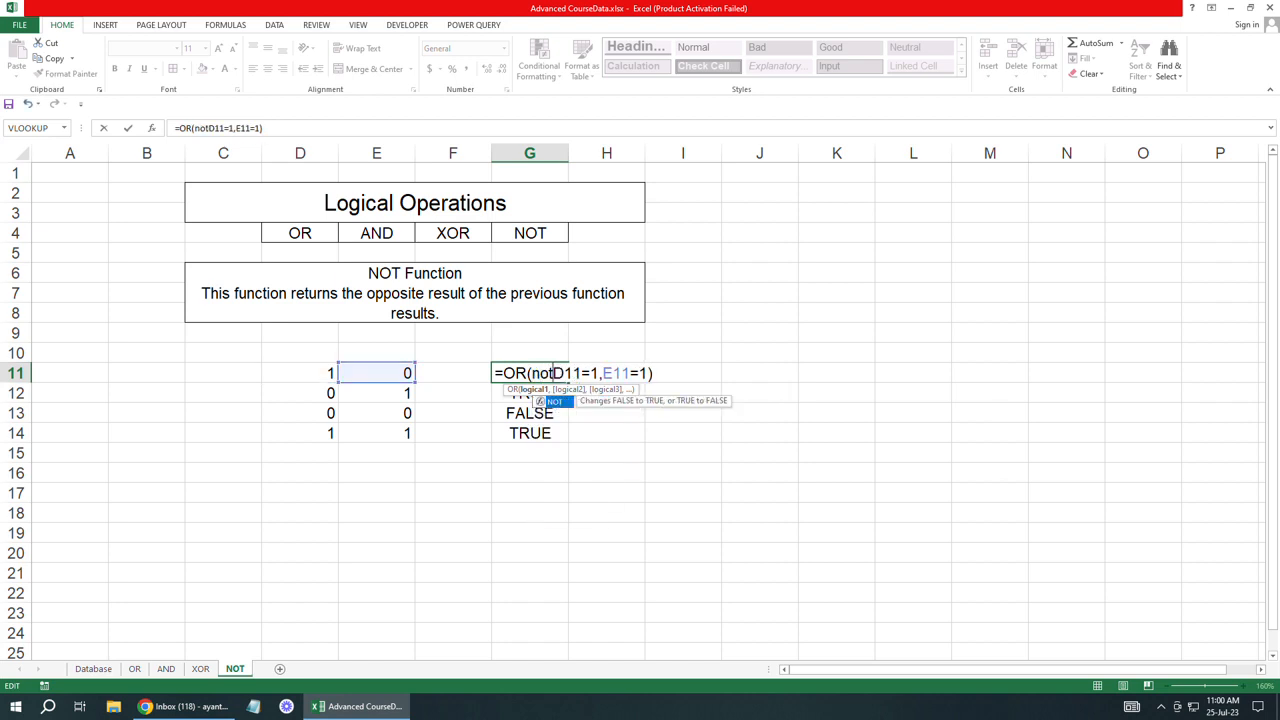
{"action": "key", "text": "Tab"}
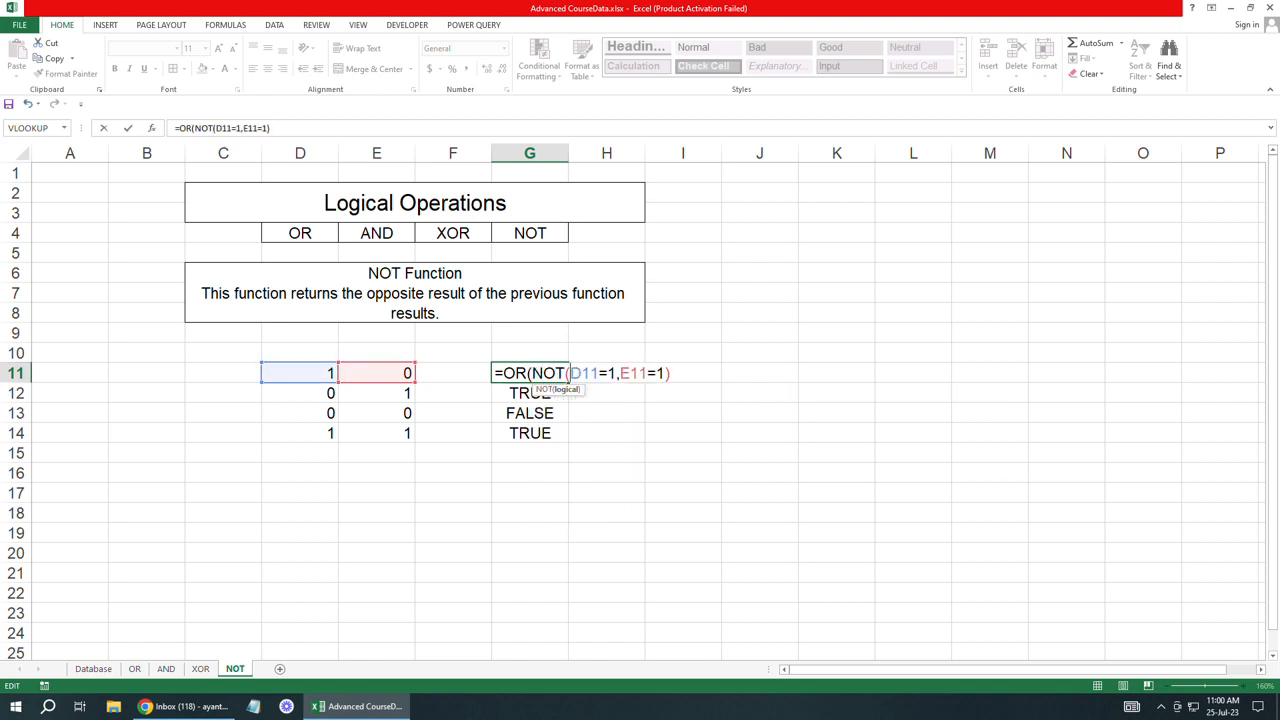
{"action": "key", "text": "End"}
{"action": "type", "text": ")"}
{"action": "key", "text": "Return"}
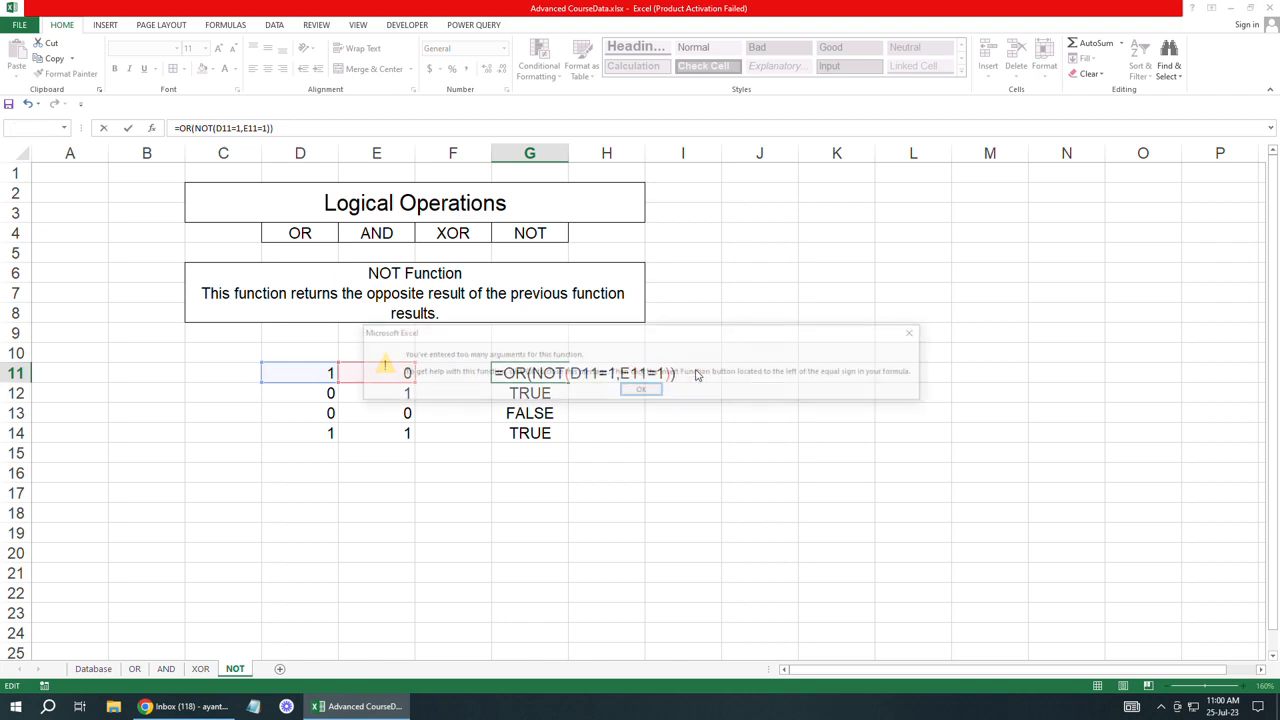
{"action": "left_click", "coordinate": [911, 341]}
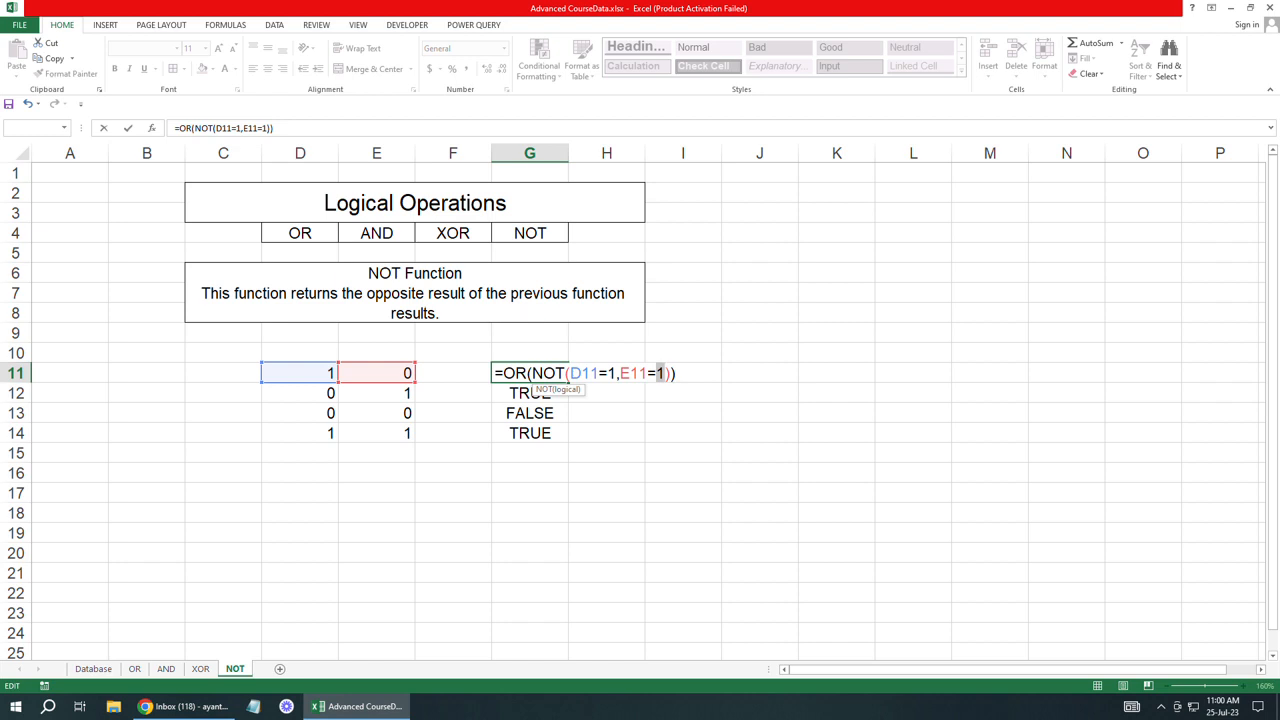
Step: Rewrite the formula in G11 as =NOT(OR(D11=1,E11=1)) and fill it down to G14
{"action": "left_click_drag", "start_coordinate": [566, 373], "coordinate": [532, 373]}
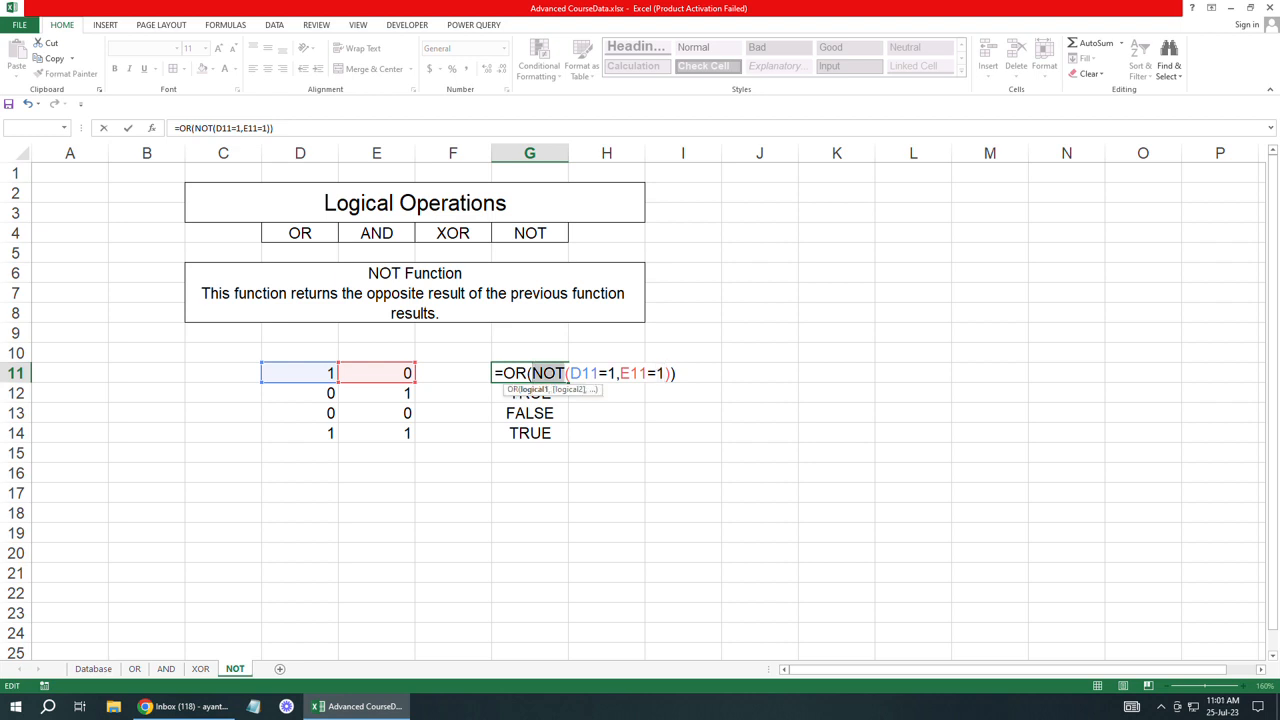
{"action": "key", "text": "Delete"}
{"action": "key", "text": "Delete"}
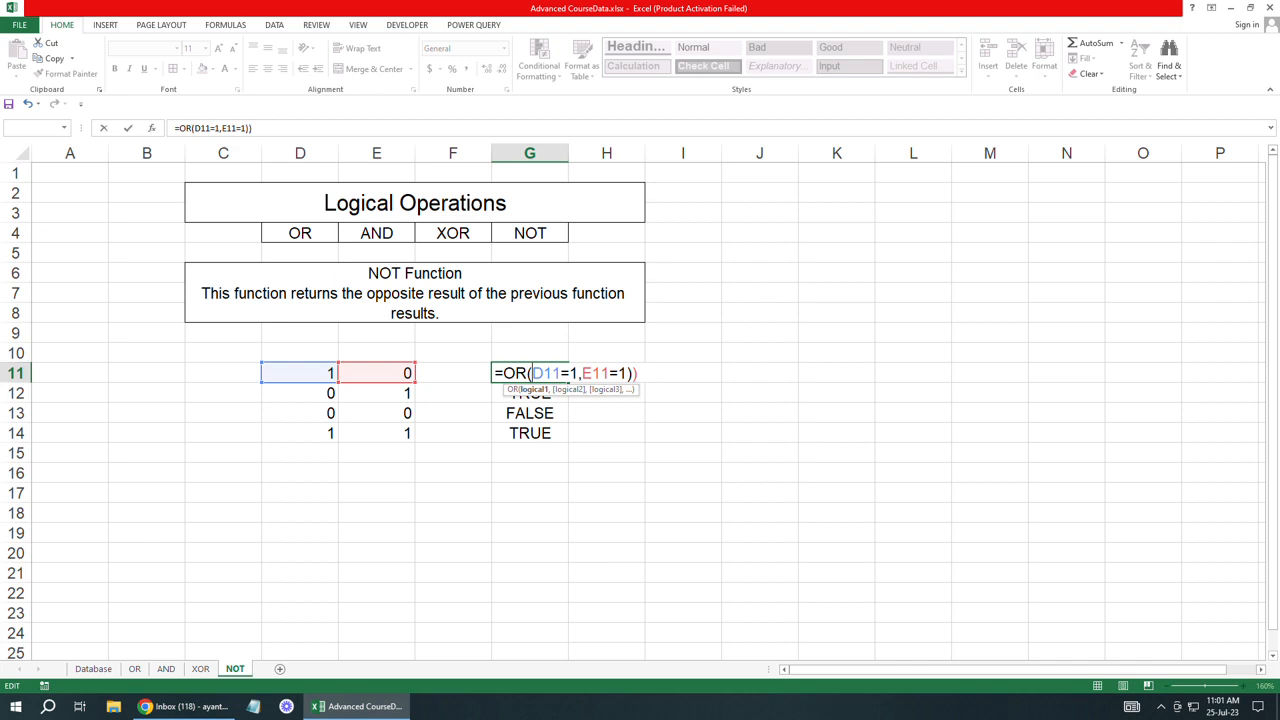
{"action": "left_click", "coordinate": [504, 373]}
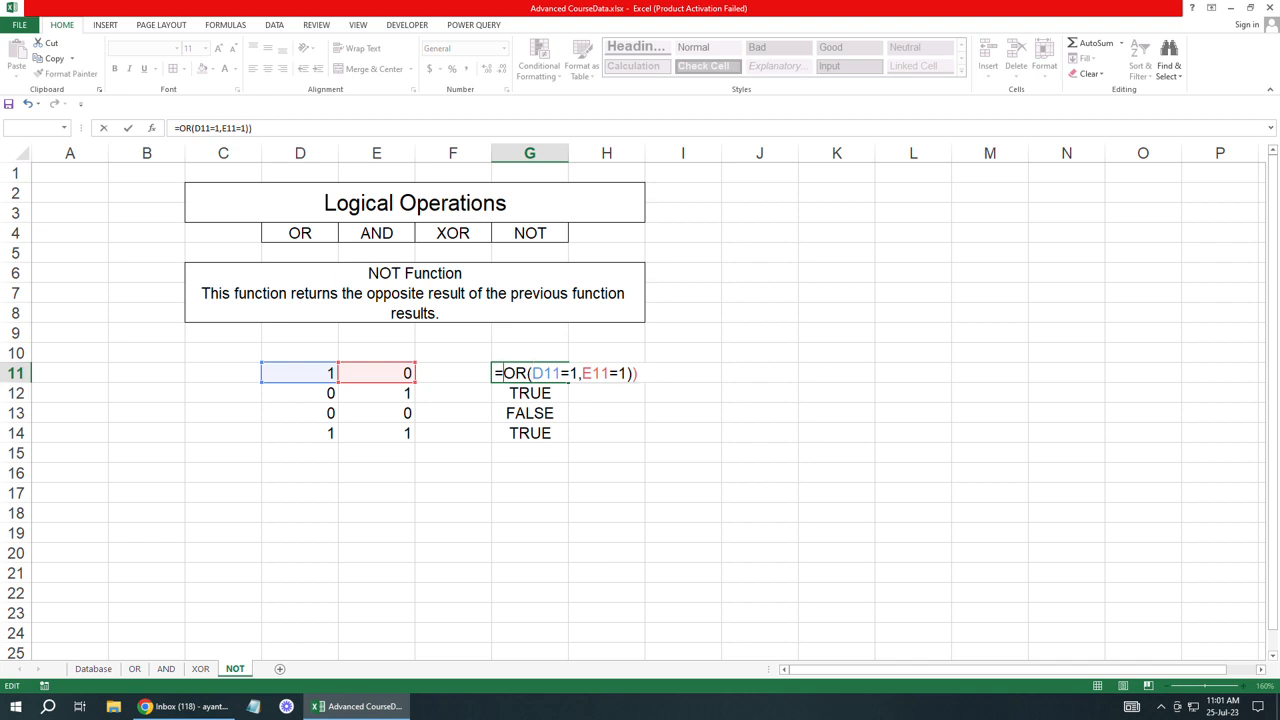
{"action": "type", "text": "not"}
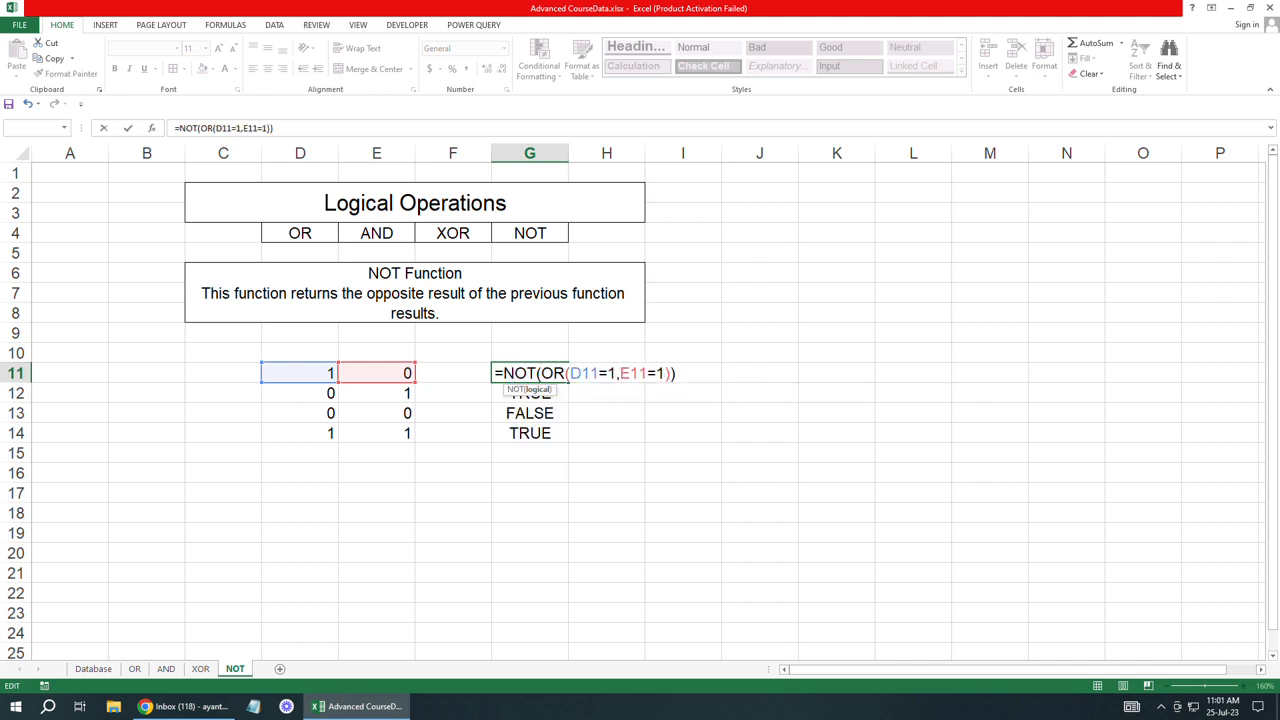
{"action": "key", "text": "End"}
{"action": "key", "text": "Return"}
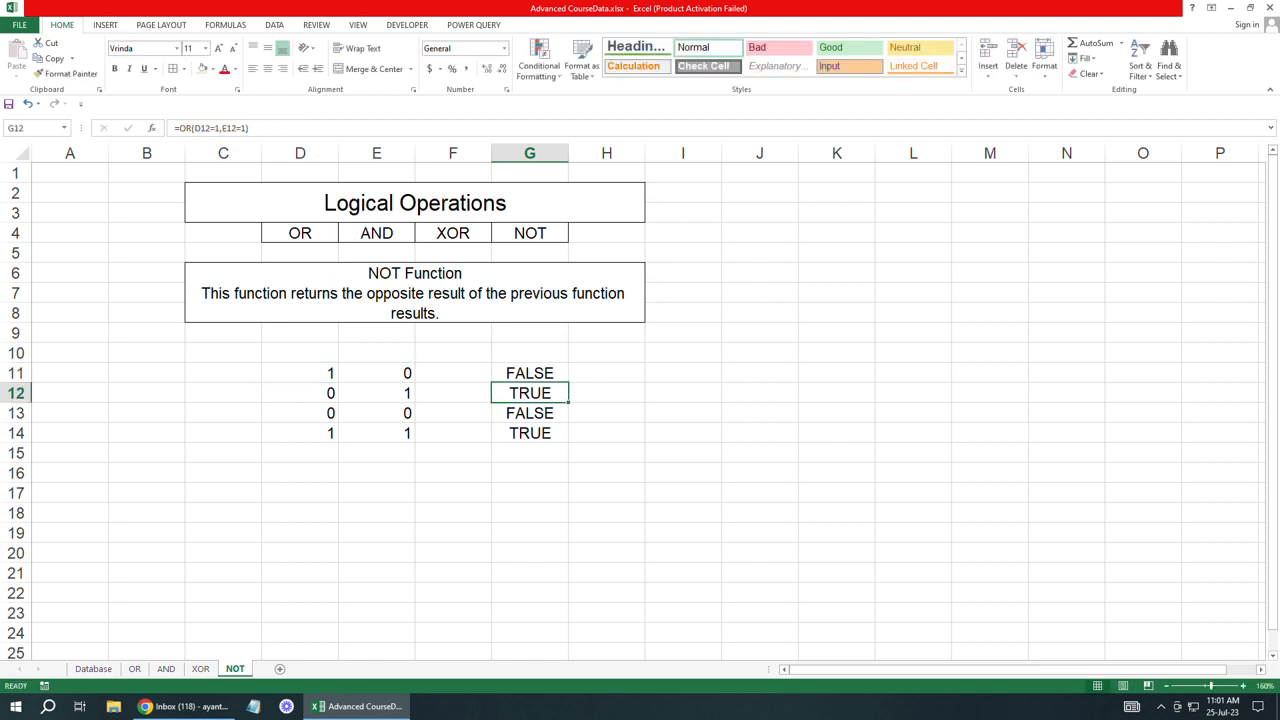
{"action": "key", "text": "Up"}
{"action": "left_click_drag", "start_coordinate": [569, 382], "coordinate": [569, 440]}
{"action": "left_click", "coordinate": [530, 373]}
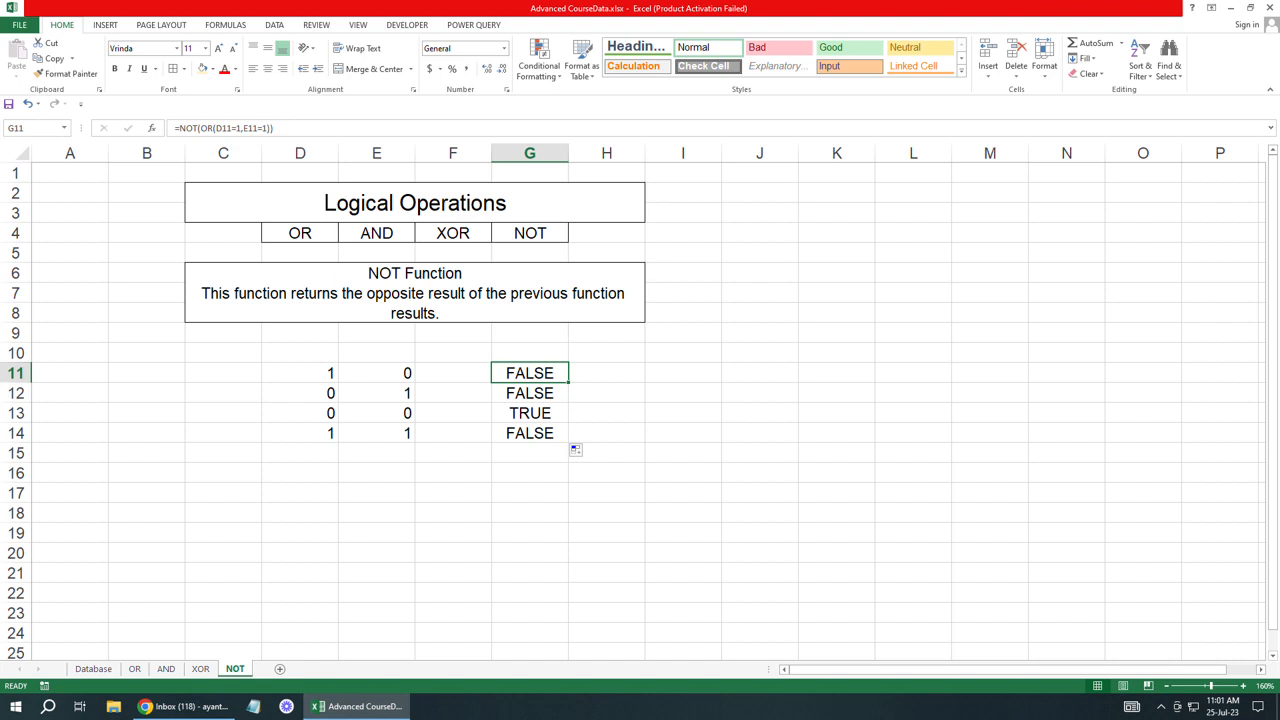
{"action": "key", "text": "Down"}
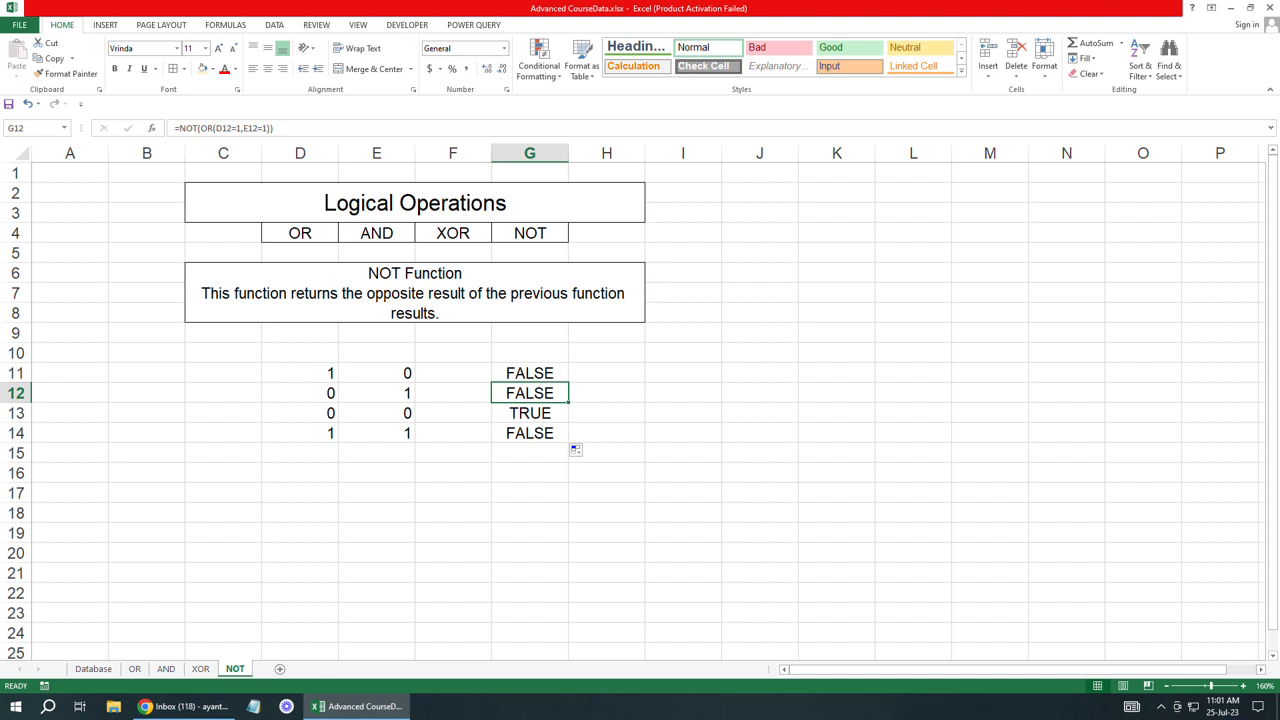
{"action": "key", "text": "Down"}
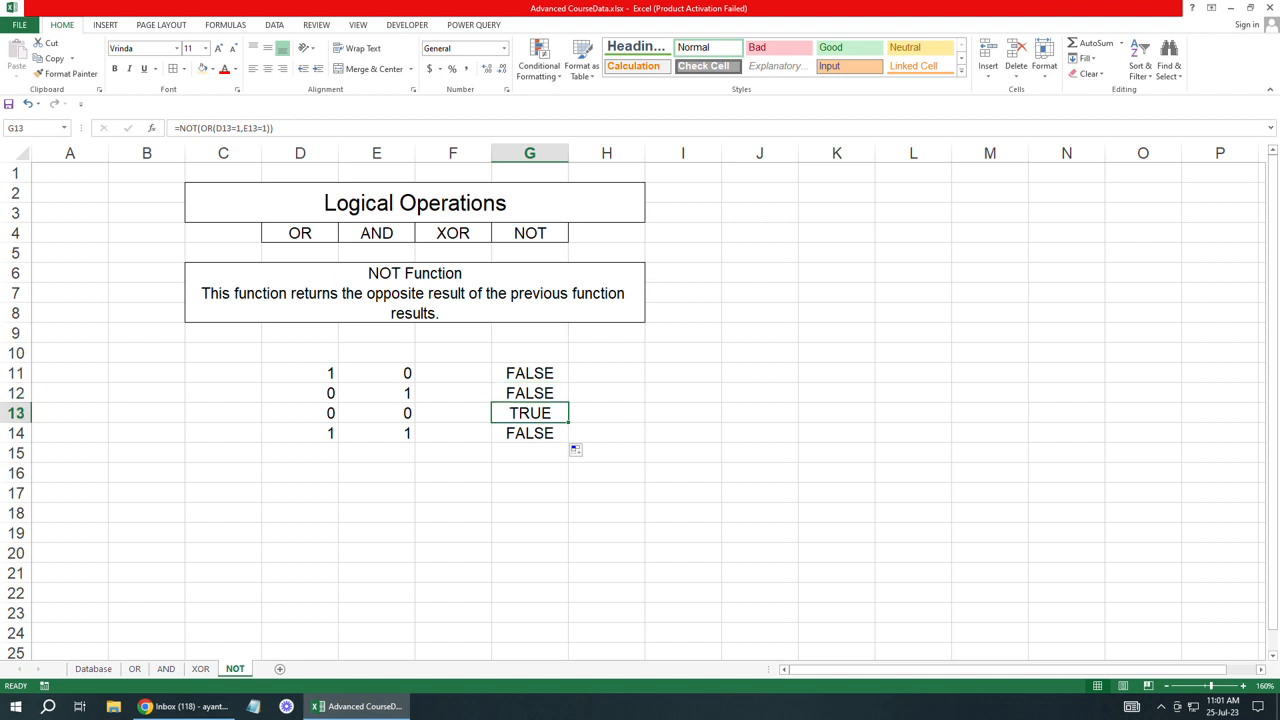
{"action": "key", "text": "Down"}
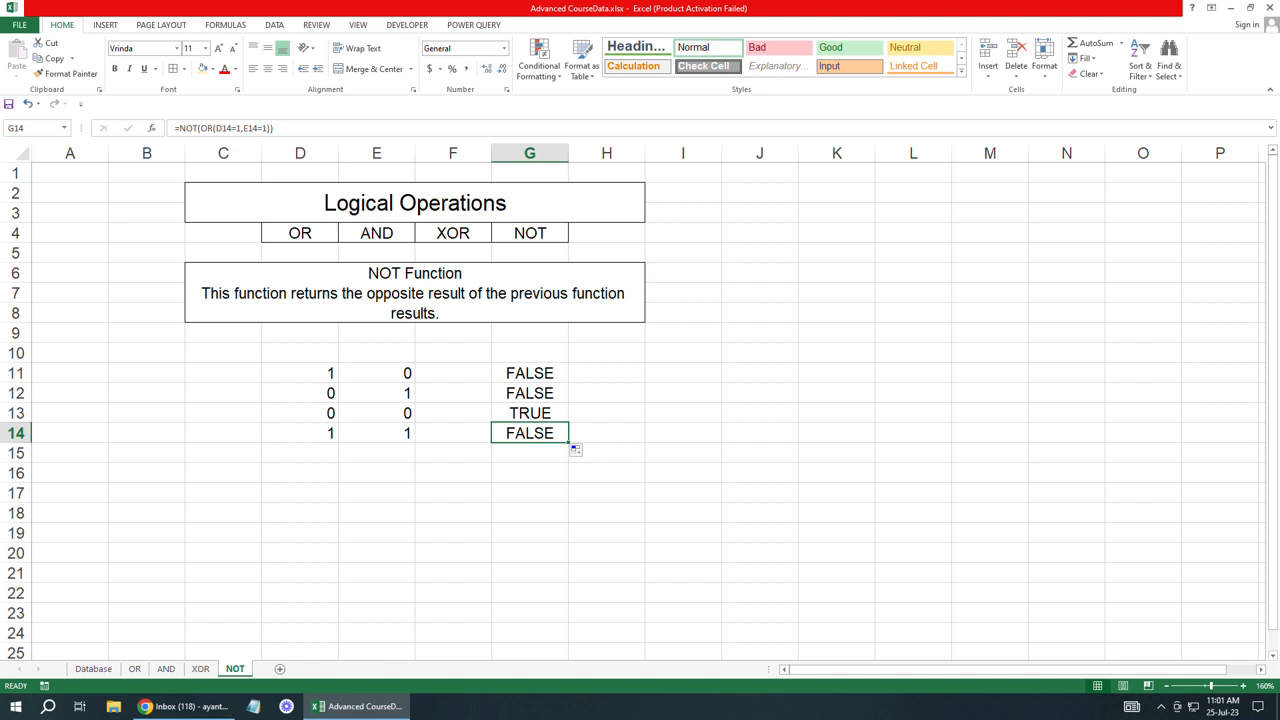
Step: Replace OR with AND in G11 to make =NOT(AND(D11=1,E11=1)) and fill it down to G14
{"action": "double_click", "coordinate": [536, 373]}
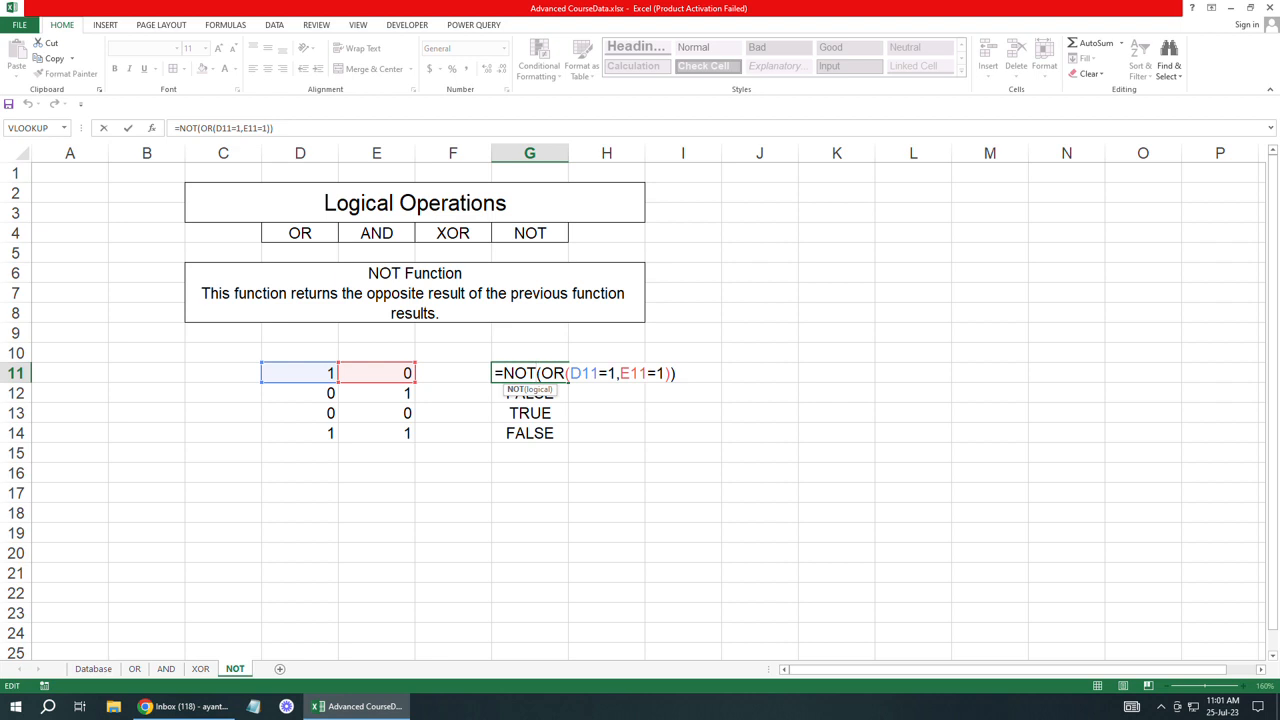
{"action": "left_click", "coordinate": [542, 373]}
{"action": "left_click_drag", "start_coordinate": [566, 373], "coordinate": [540, 373]}
{"action": "type", "text": "and"}
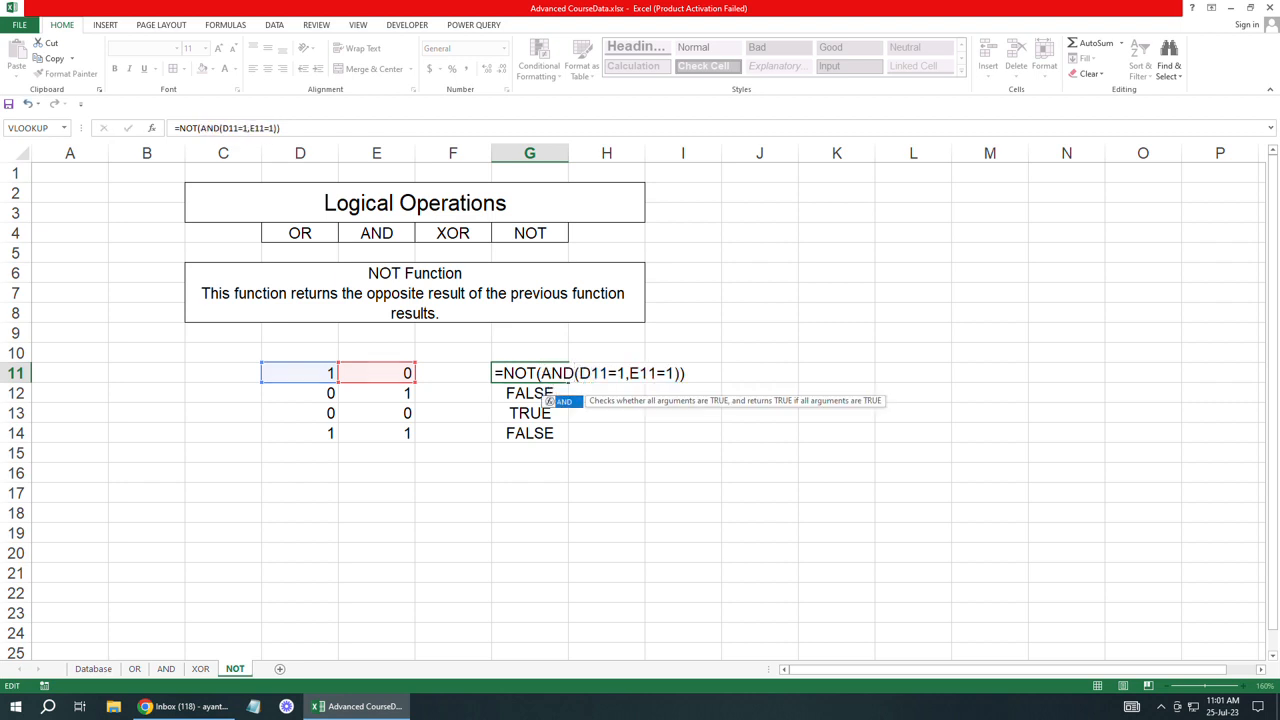
{"action": "key", "text": "Return"}
{"action": "key", "text": "Up"}
{"action": "left_click_drag", "start_coordinate": [568, 382], "coordinate": [571, 440]}
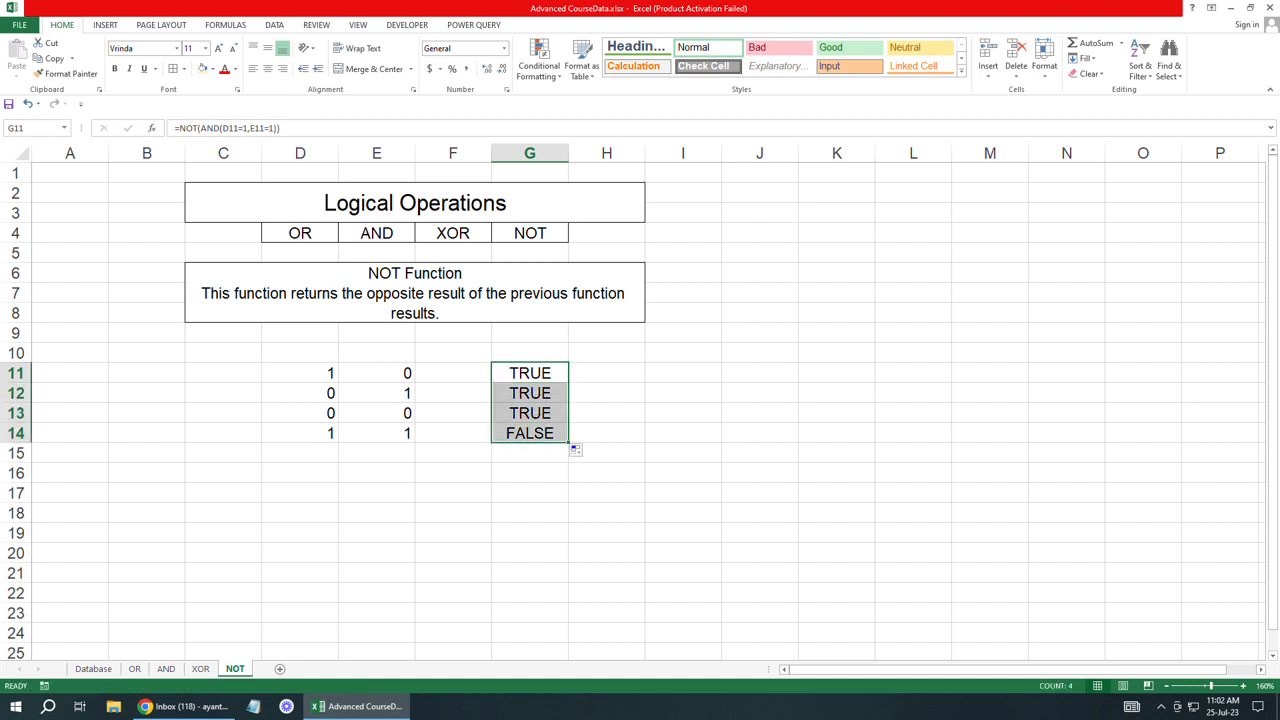
Step: Compare the first input pair in D11:E11 with the NOT results in column G and inspect the formula in G14
{"action": "left_click", "coordinate": [377, 373]}
{"action": "left_click", "coordinate": [300, 373]}
{"action": "left_click", "coordinate": [377, 373]}
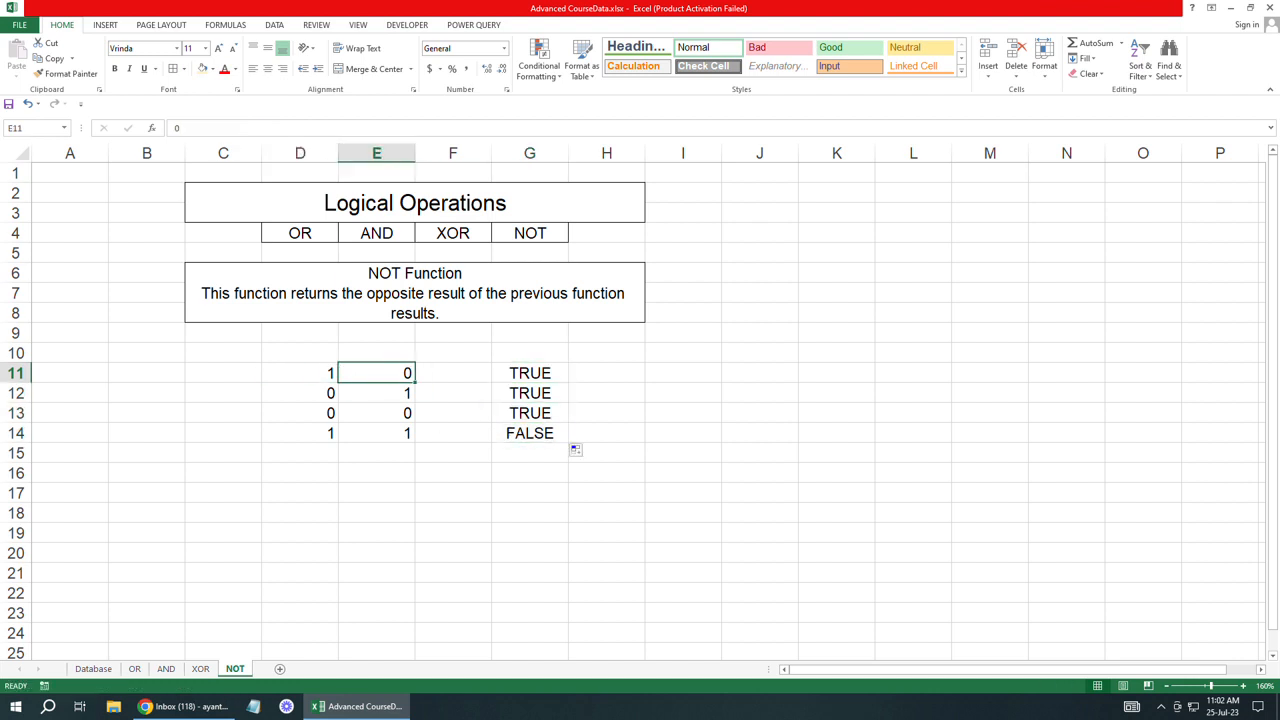
{"action": "key", "text": "Left"}
{"action": "key", "text": "Right"}
{"action": "left_click", "coordinate": [530, 373]}
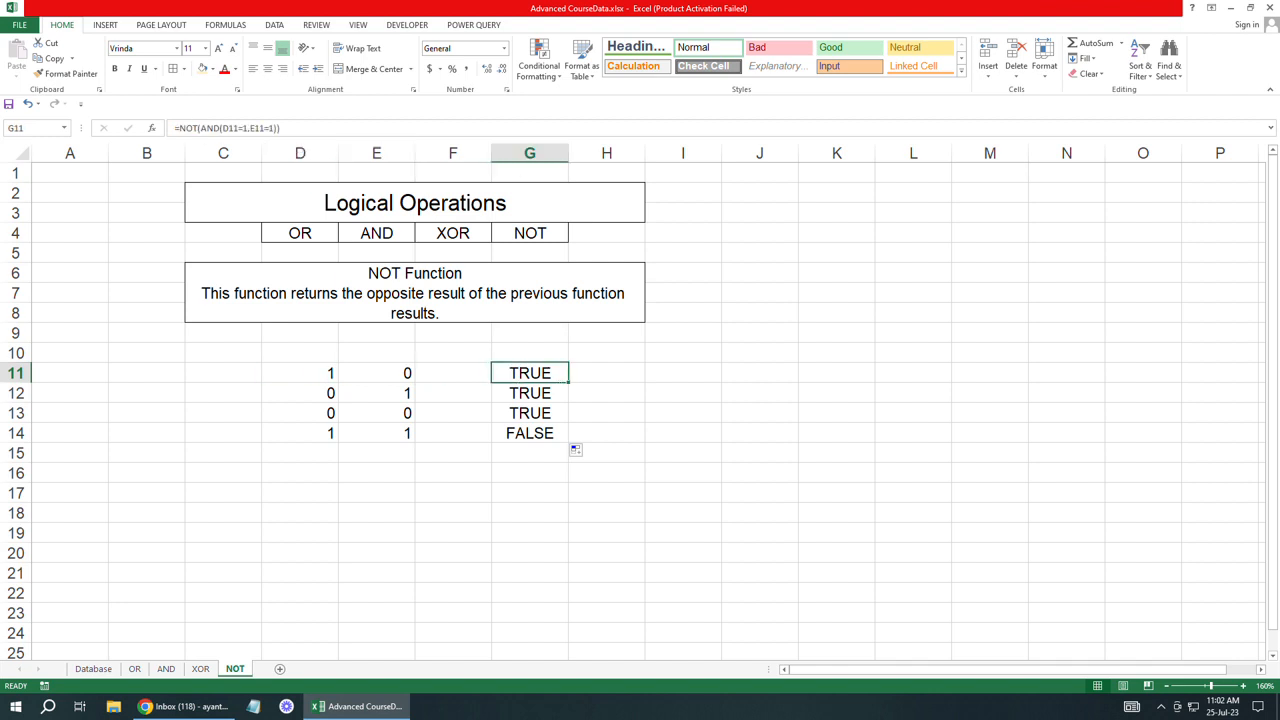
{"action": "left_click", "coordinate": [530, 393]}
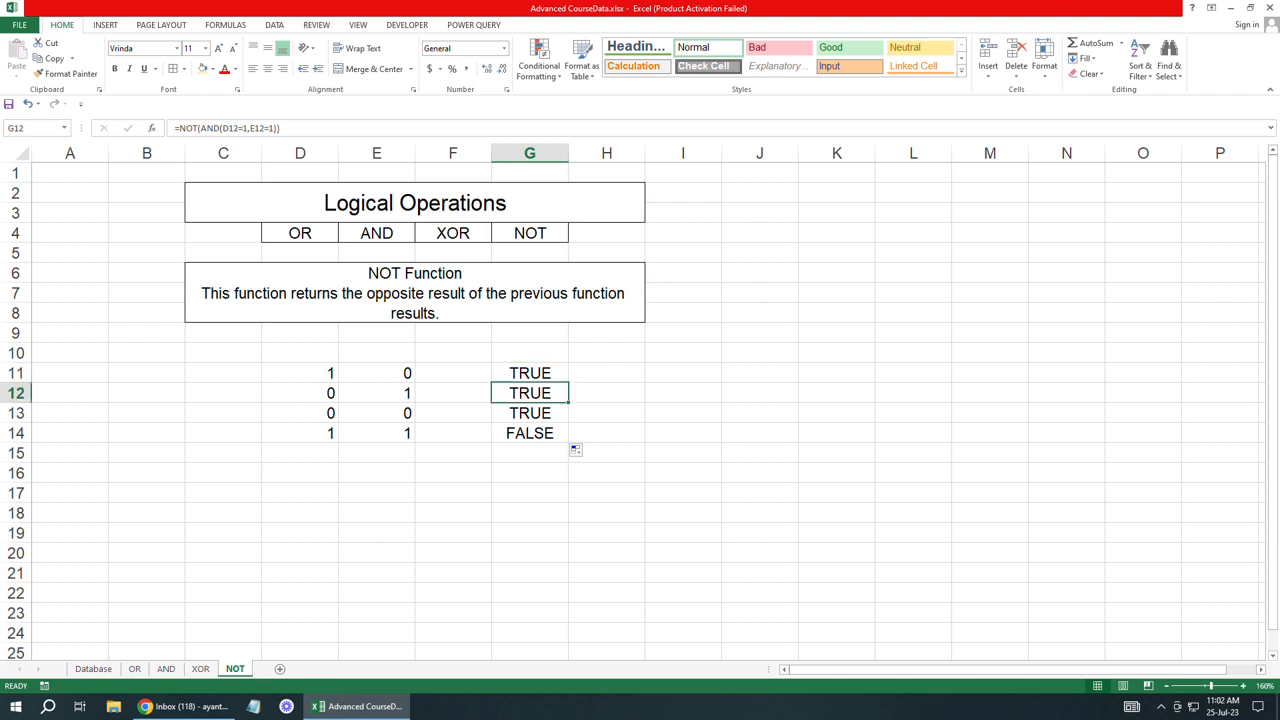
{"action": "left_click", "coordinate": [530, 433]}
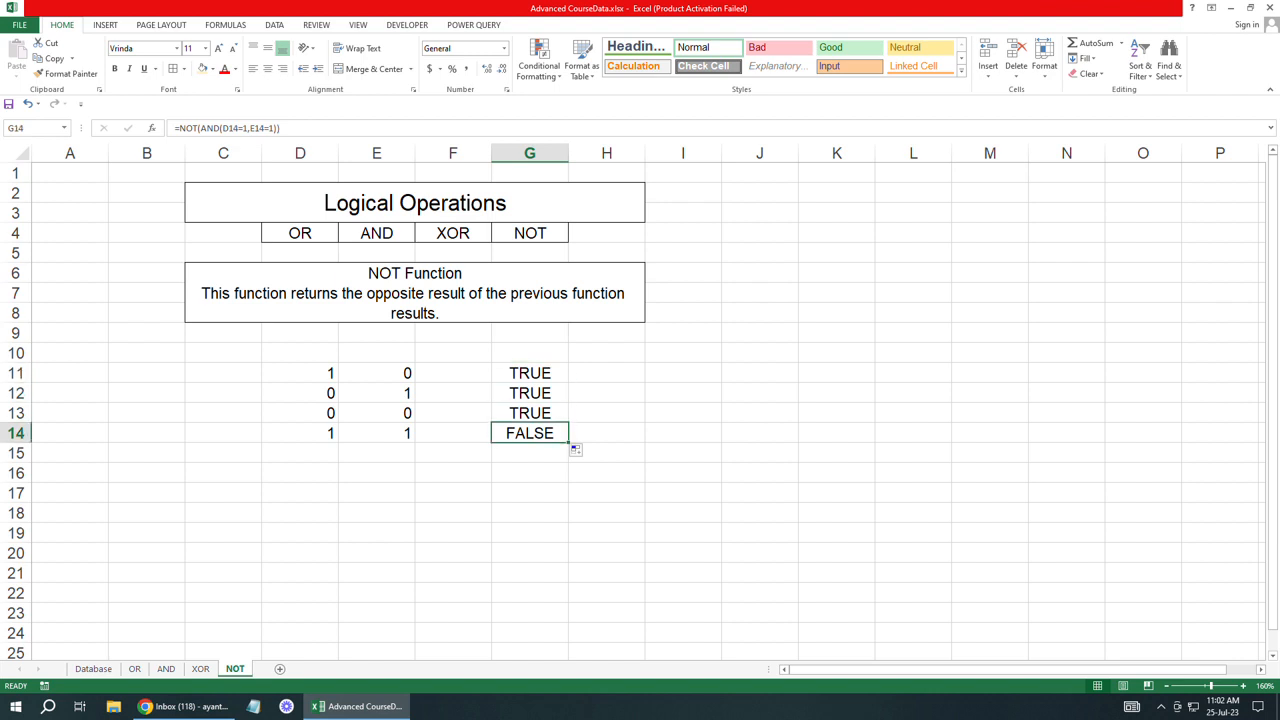
{"action": "double_click", "coordinate": [527, 433]}
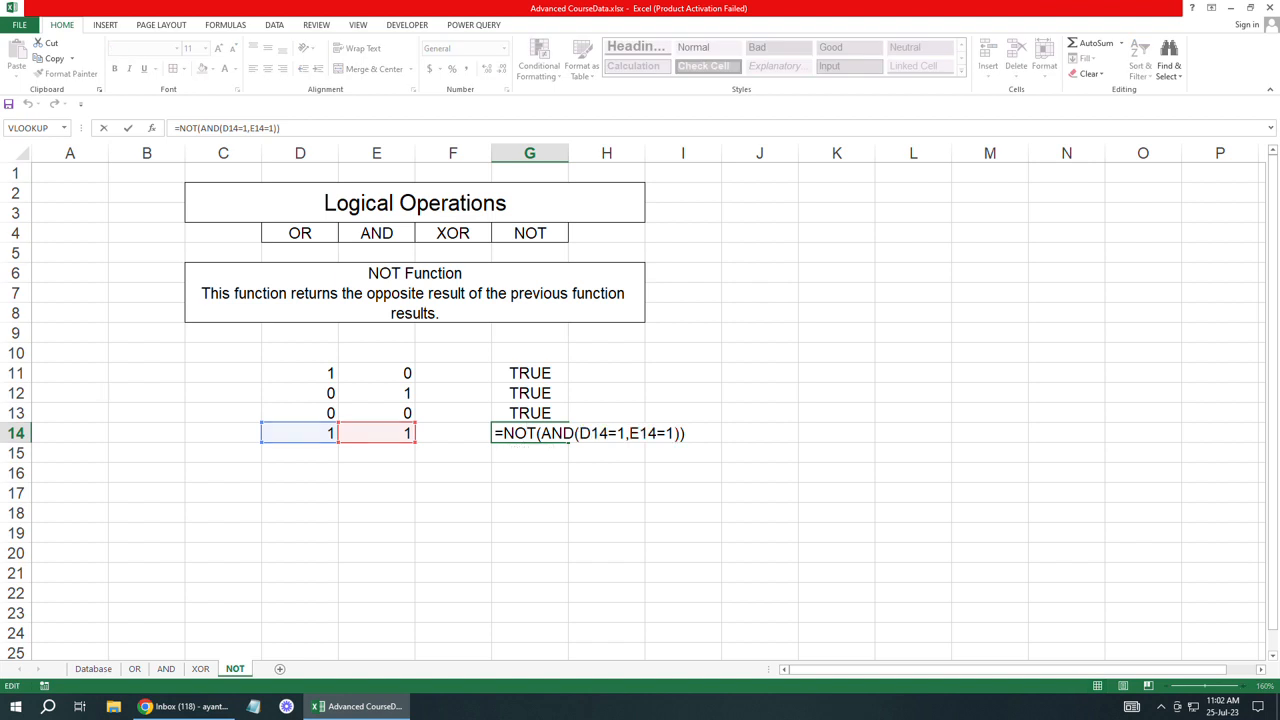
{"action": "key", "text": "Return"}
{"action": "double_click", "coordinate": [541, 433]}
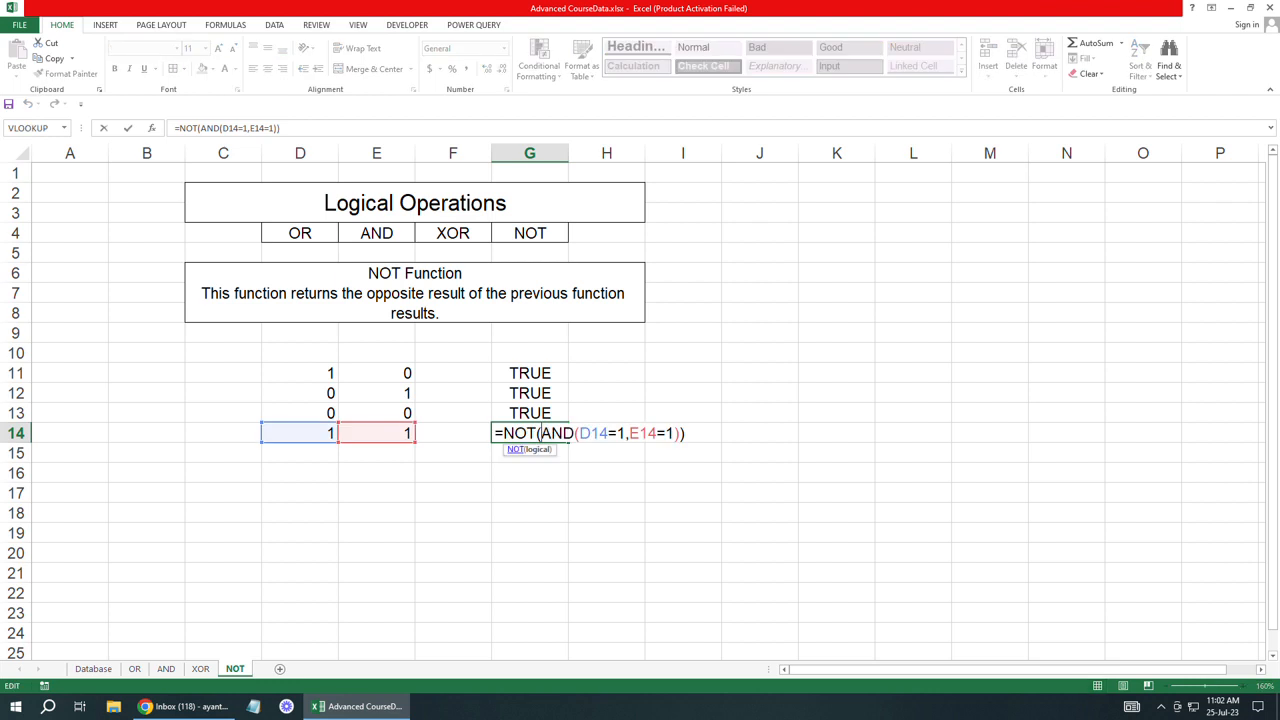
{"action": "key", "text": "Return"}
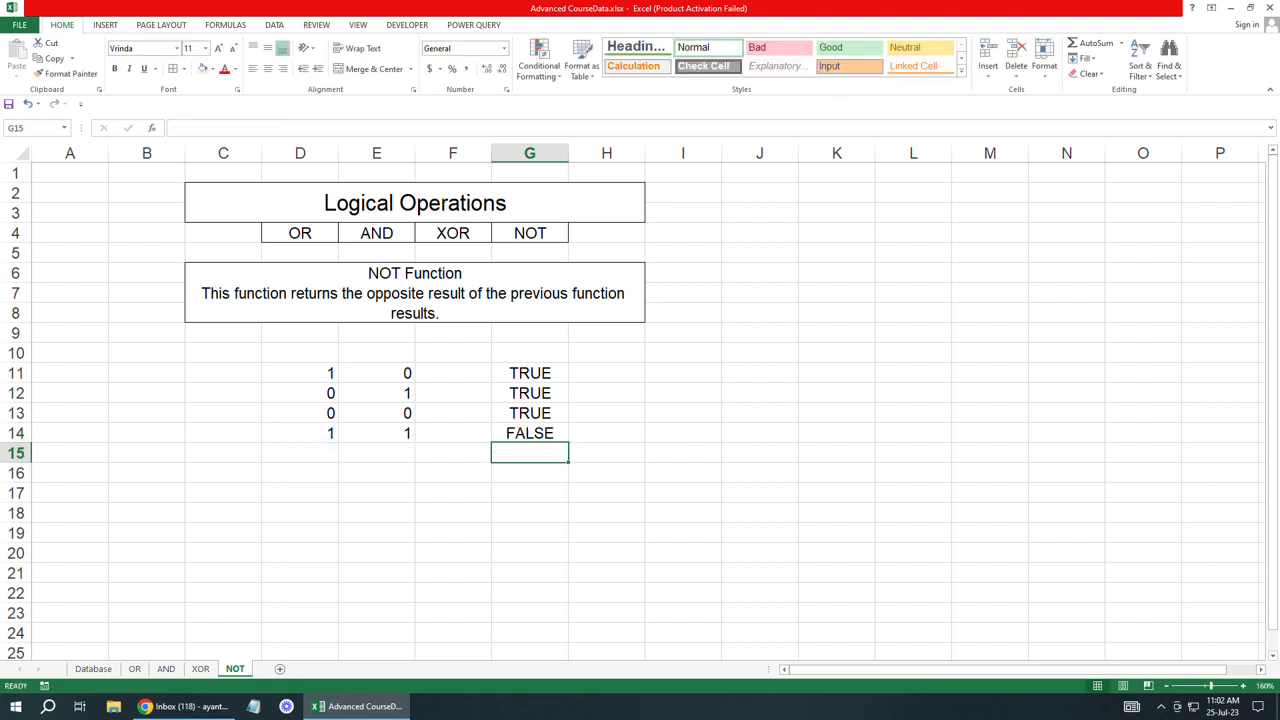
Step: Enter ABC in I11 and the formula =IF(I11="ABC","Yes","No") in J11
{"action": "left_click", "coordinate": [683, 373]}
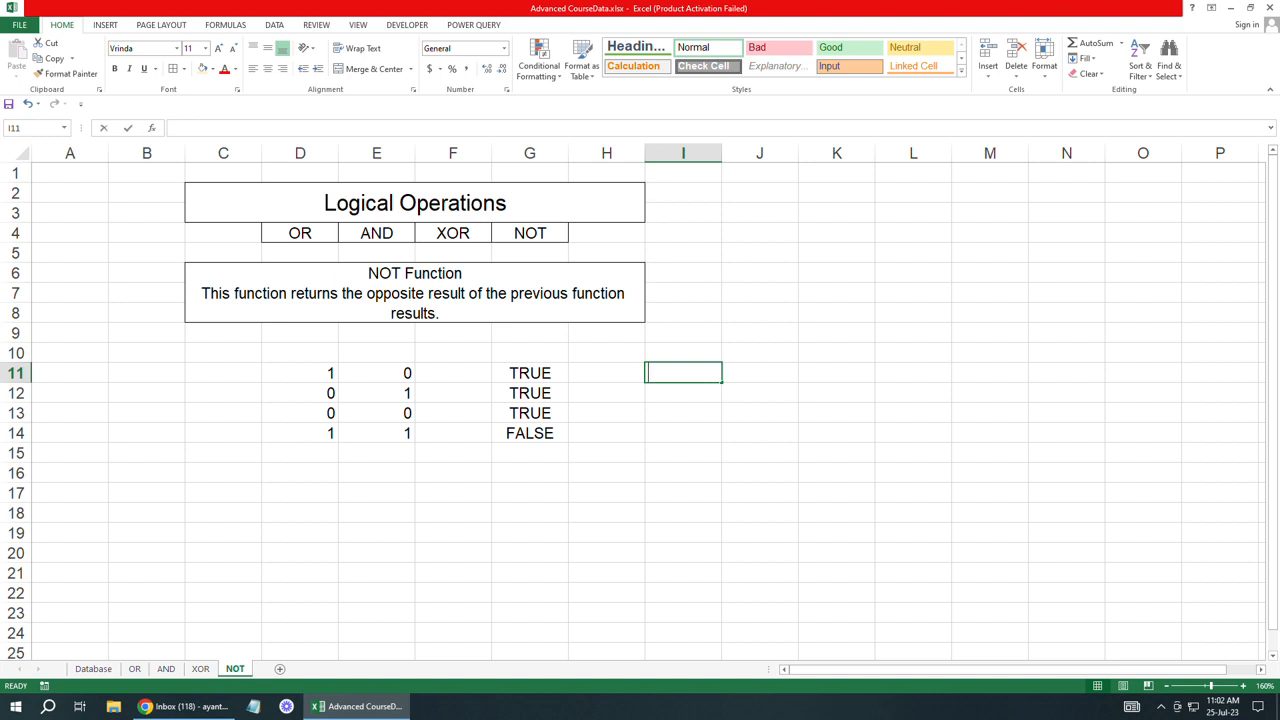
{"action": "type", "text": "ABC"}
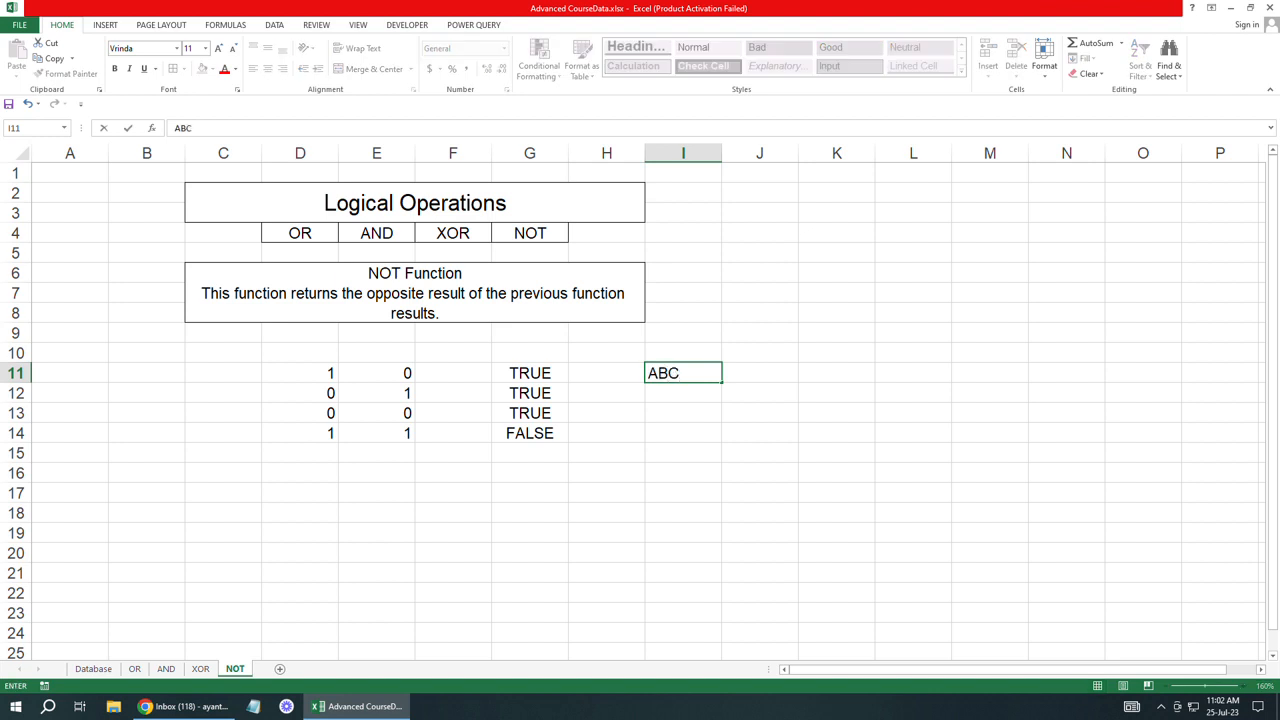
{"action": "key", "text": "Tab"}
{"action": "type", "text": "=IF("}
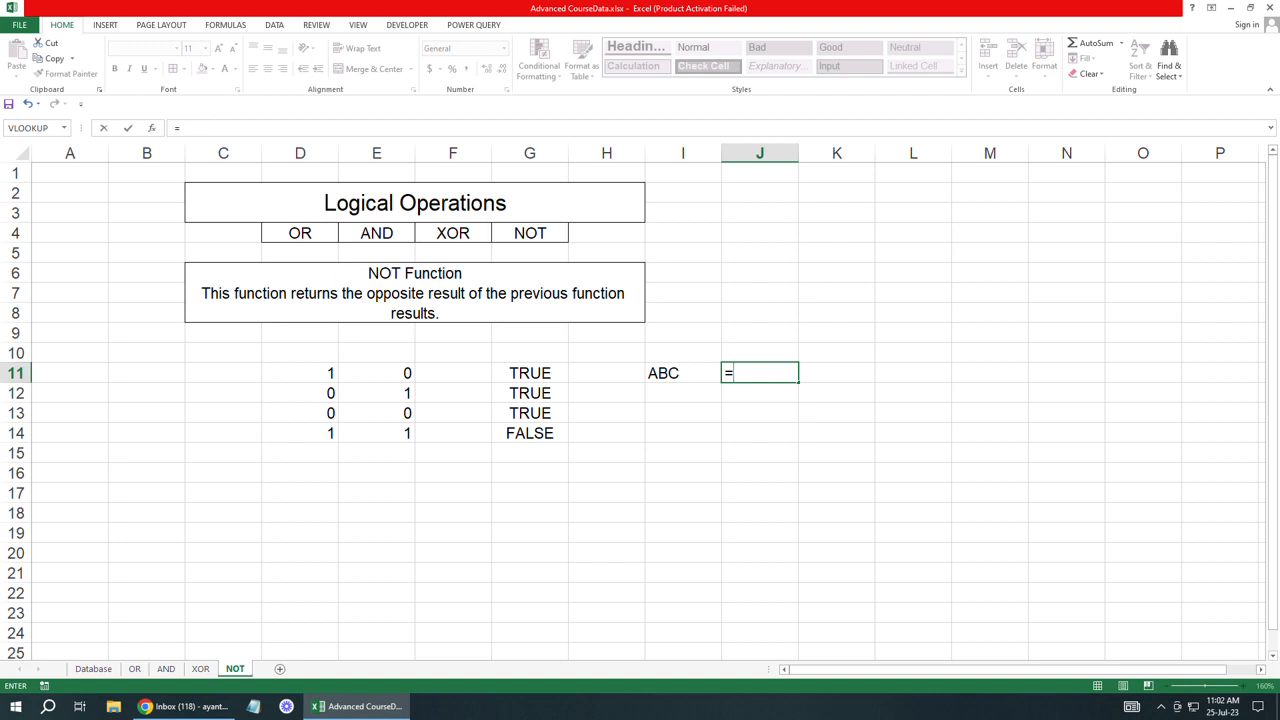
{"action": "key", "text": "Left"}
{"action": "type", "text": "="}
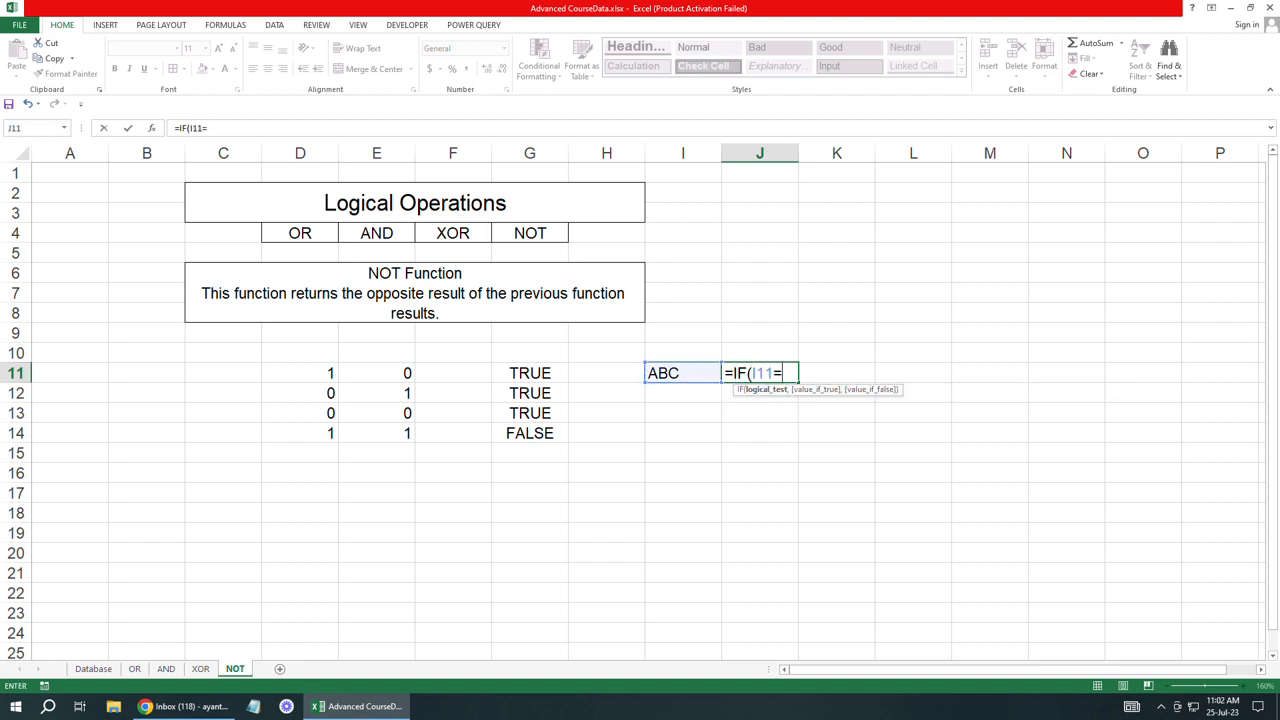
{"action": "type", "text": "\"ABC\",\""}
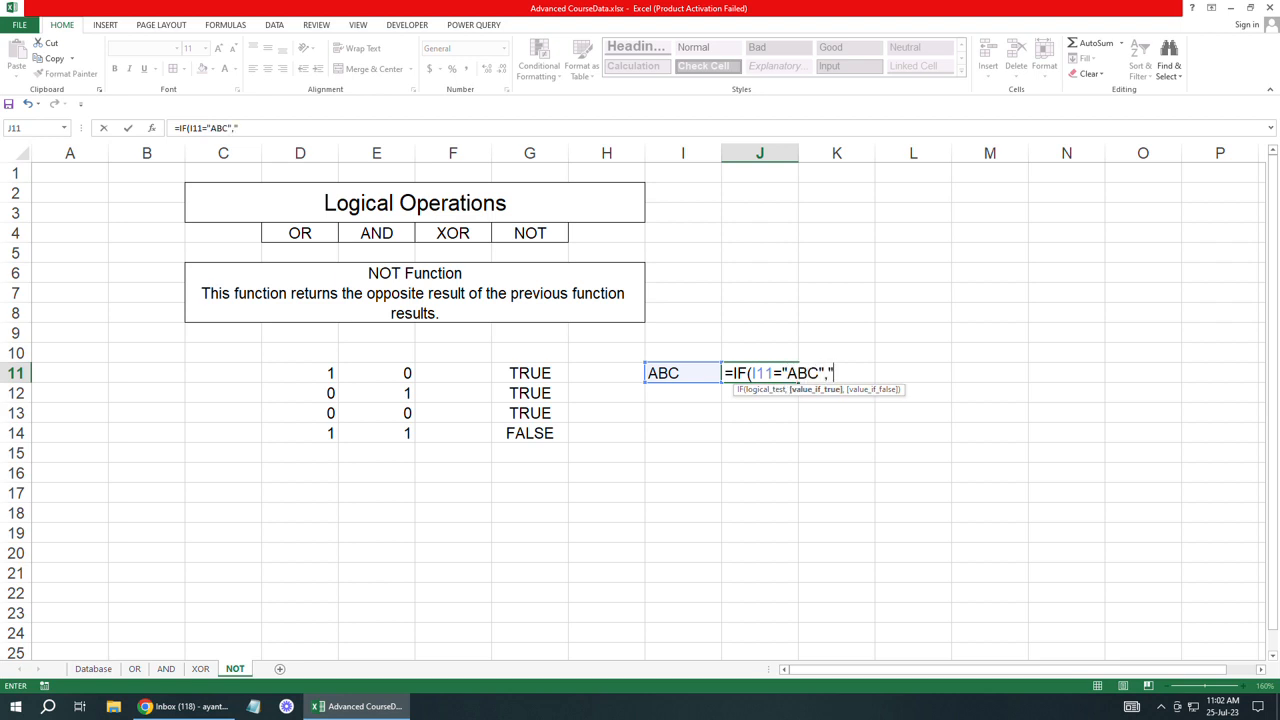
{"action": "type", "text": "Yes\",\"No\")"}
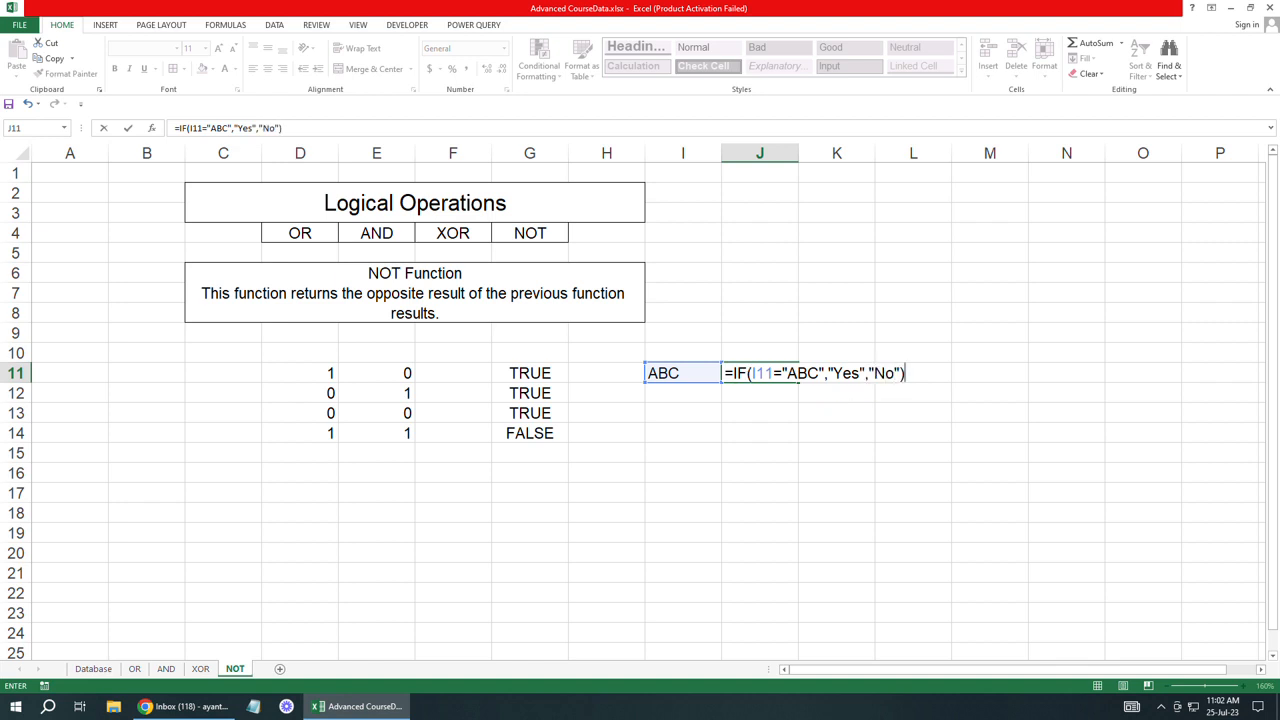
{"action": "key", "text": "Return"}
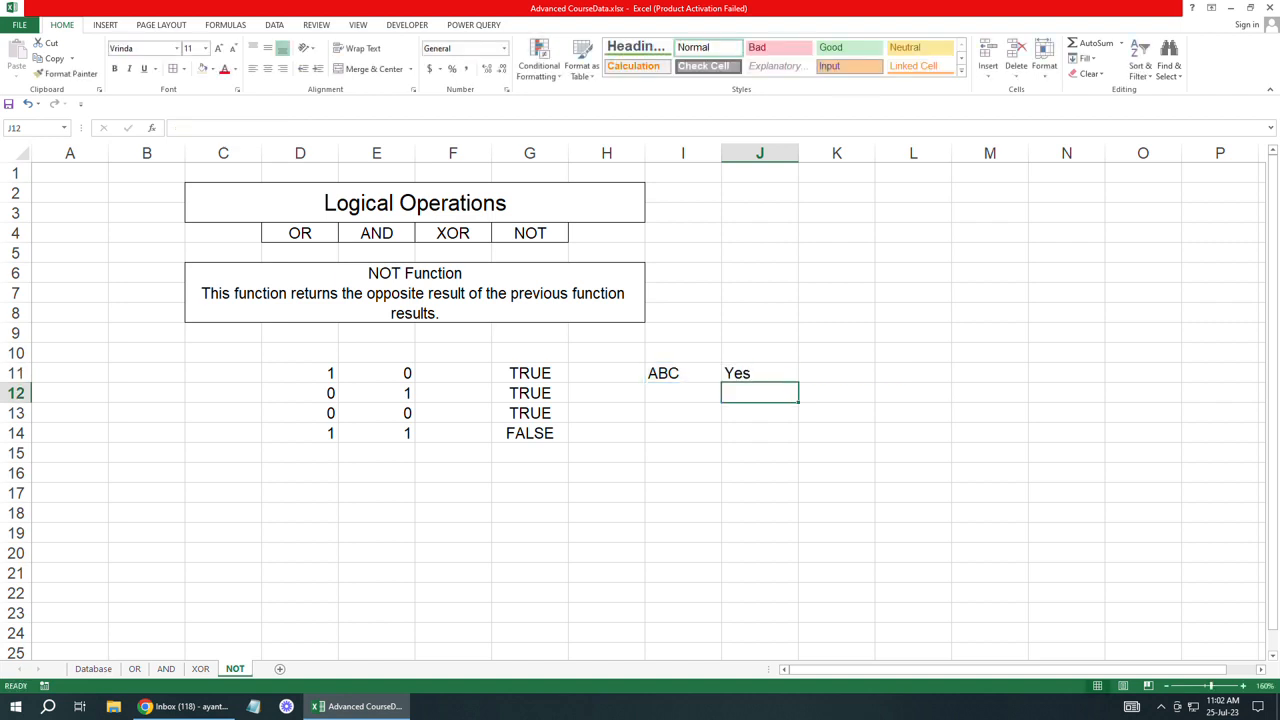
Step: Wrap the IF condition in J11 in NOT to make =IF(NOT(I11="ABC"),"Yes","No") and review the formula
{"action": "scroll", "coordinate": [889, 418], "scroll_direction": "up", "scroll_amount": 2}
{"action": "double_click", "coordinate": [890, 419]}
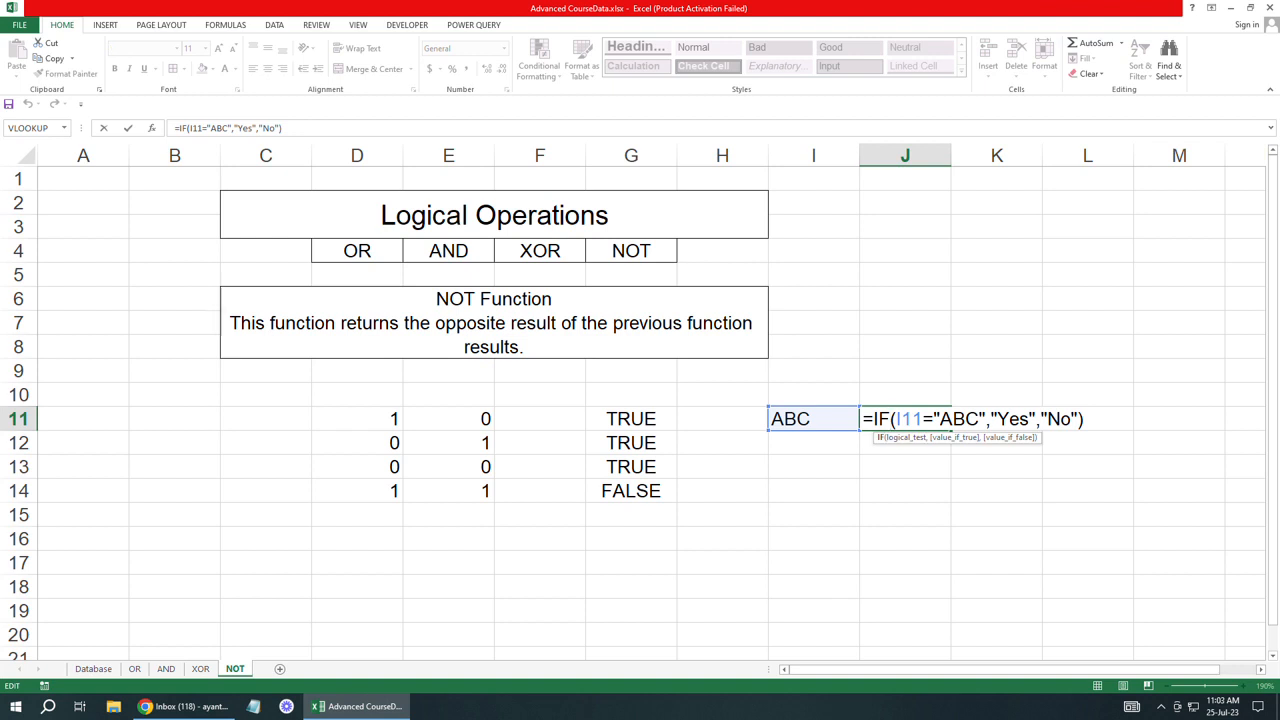
{"action": "key", "text": "Return"}
{"action": "key", "text": "Up"}
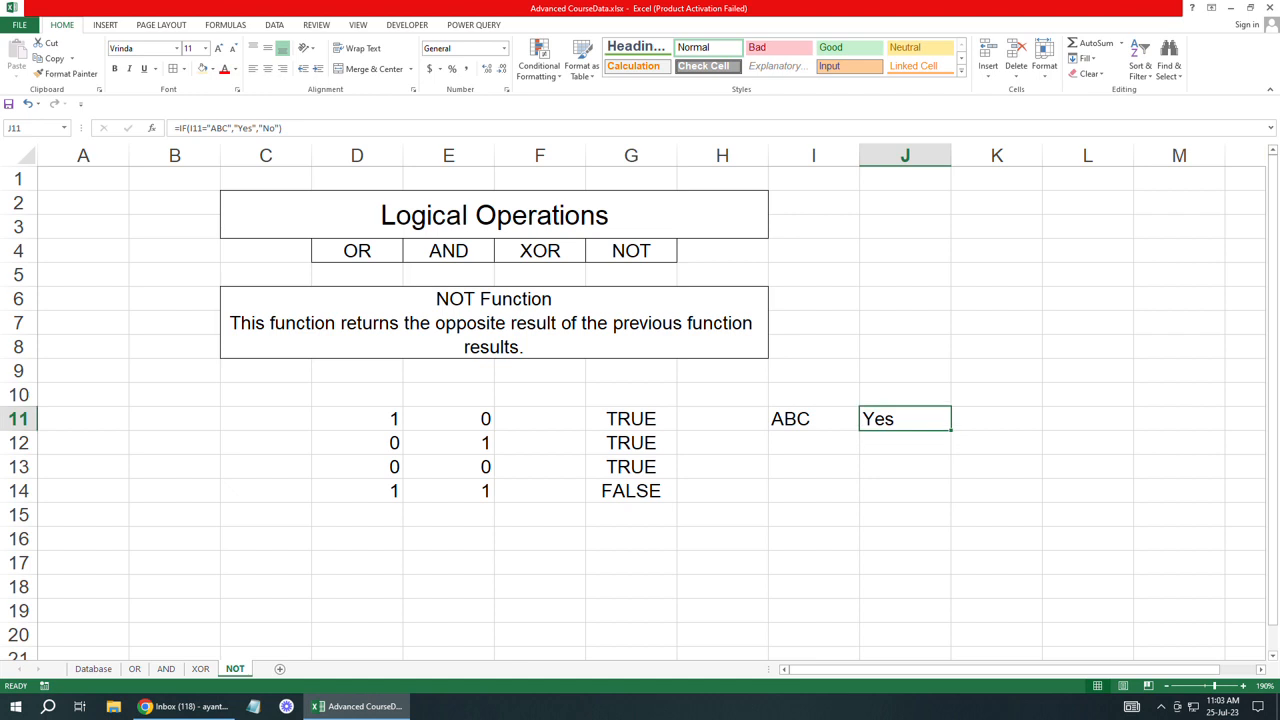
{"action": "key", "text": "F2"}
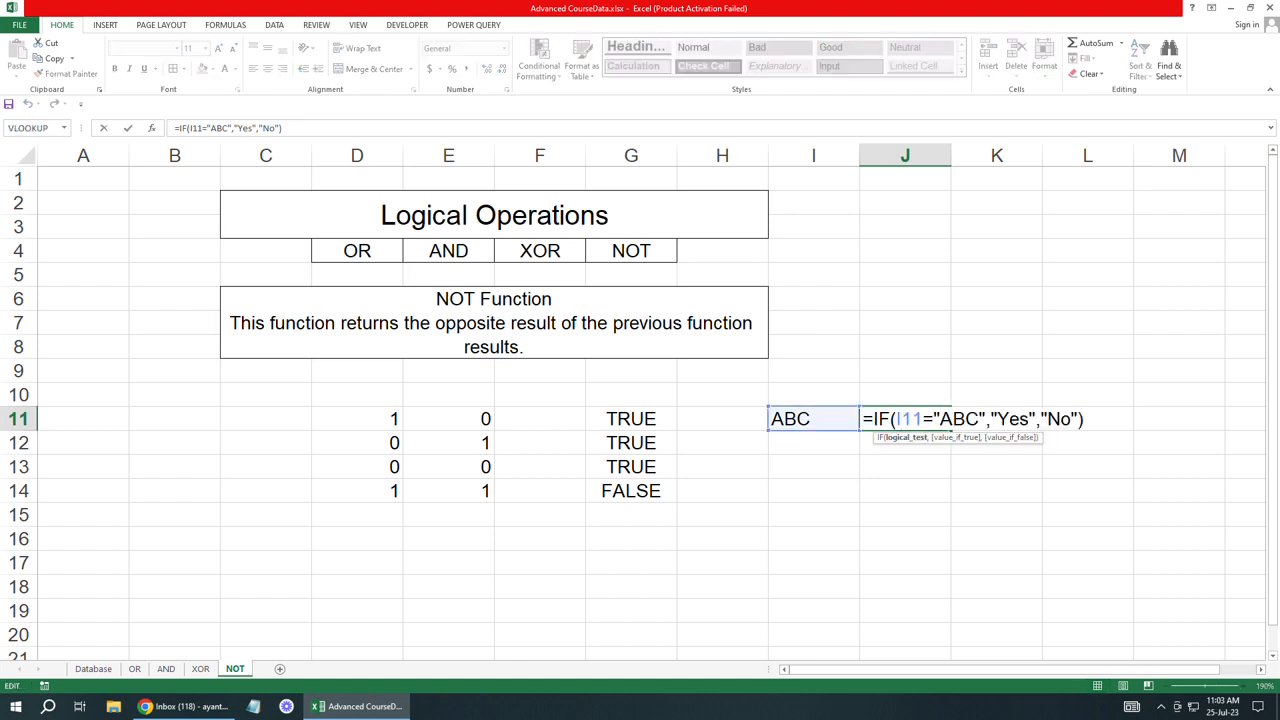
{"action": "key", "text": "Left"}
{"action": "type", "text": "not"}
{"action": "key", "text": "Tab"}
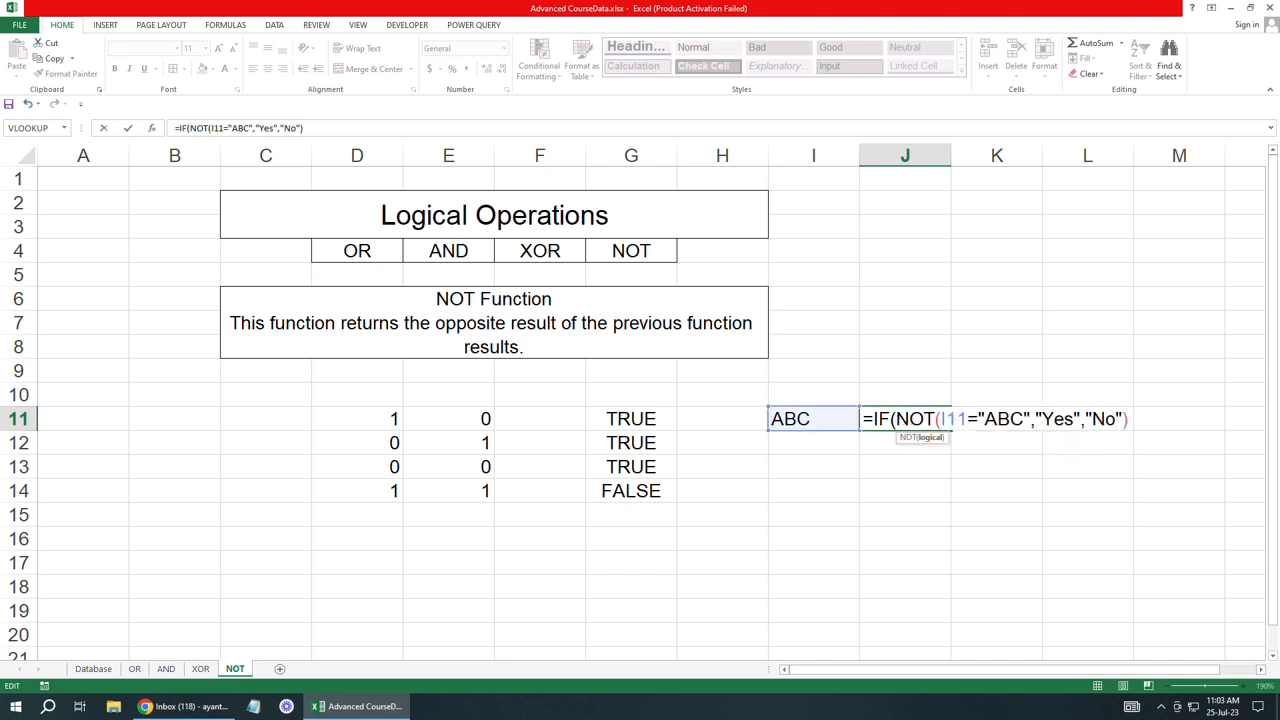
{"action": "left_click", "coordinate": [1030, 419]}
{"action": "type", "text": ")"}
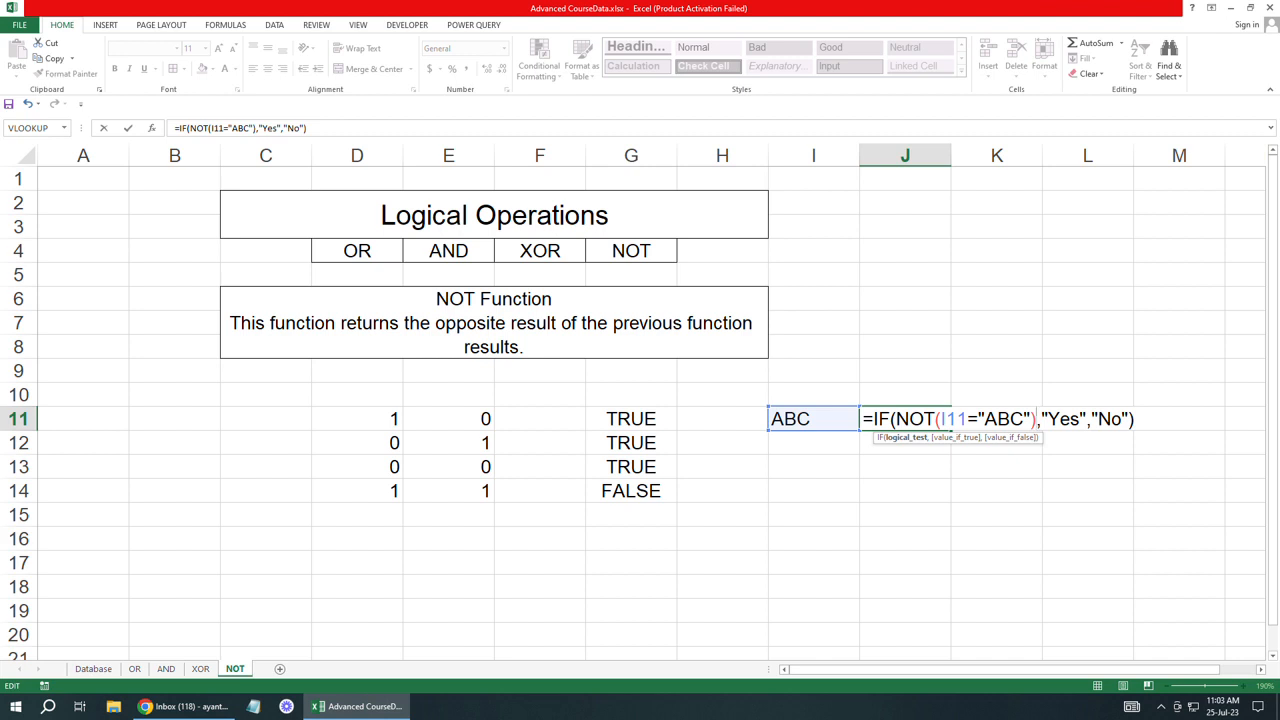
{"action": "left_click", "coordinate": [941, 419]}
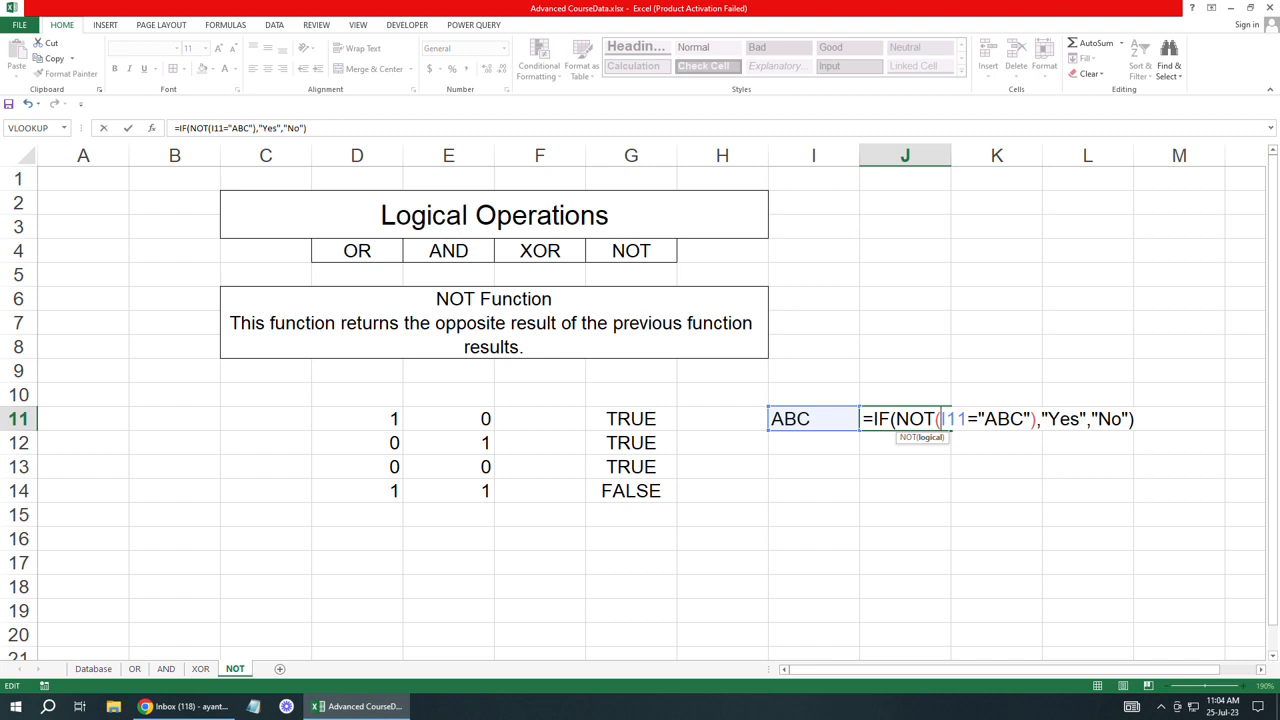
{"action": "key", "text": "Return"}
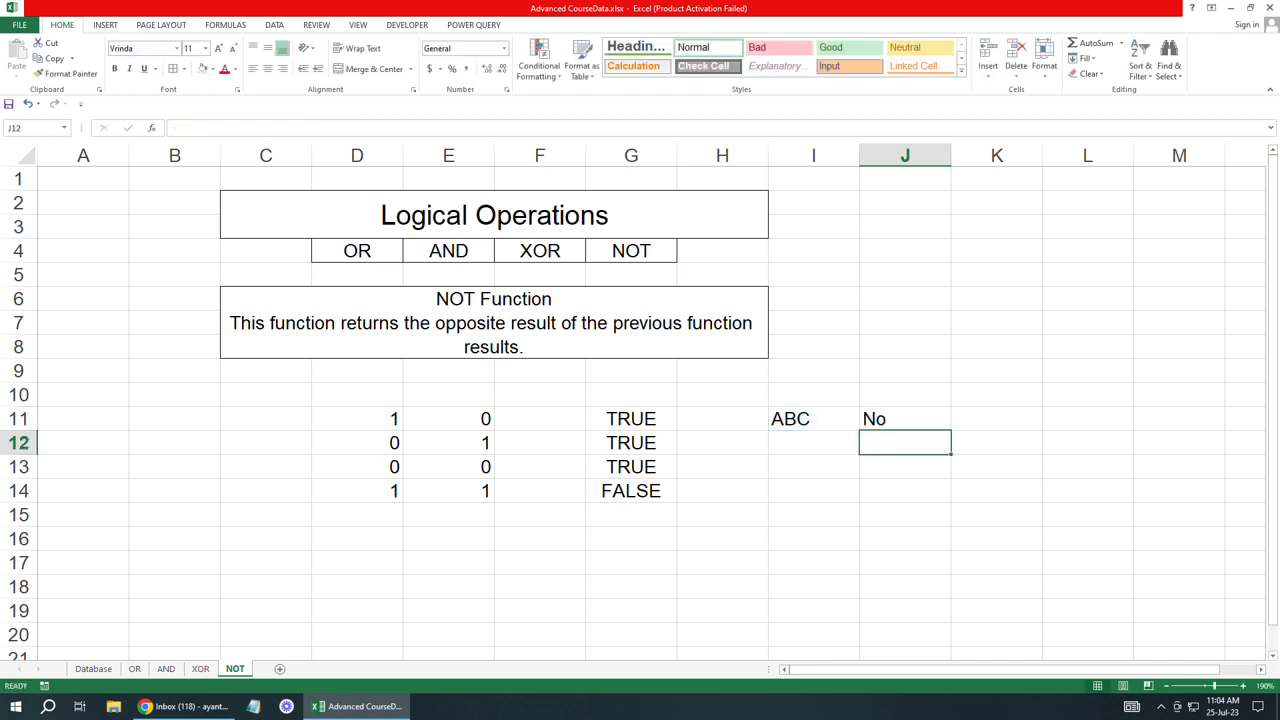
{"action": "double_click", "coordinate": [910, 419]}
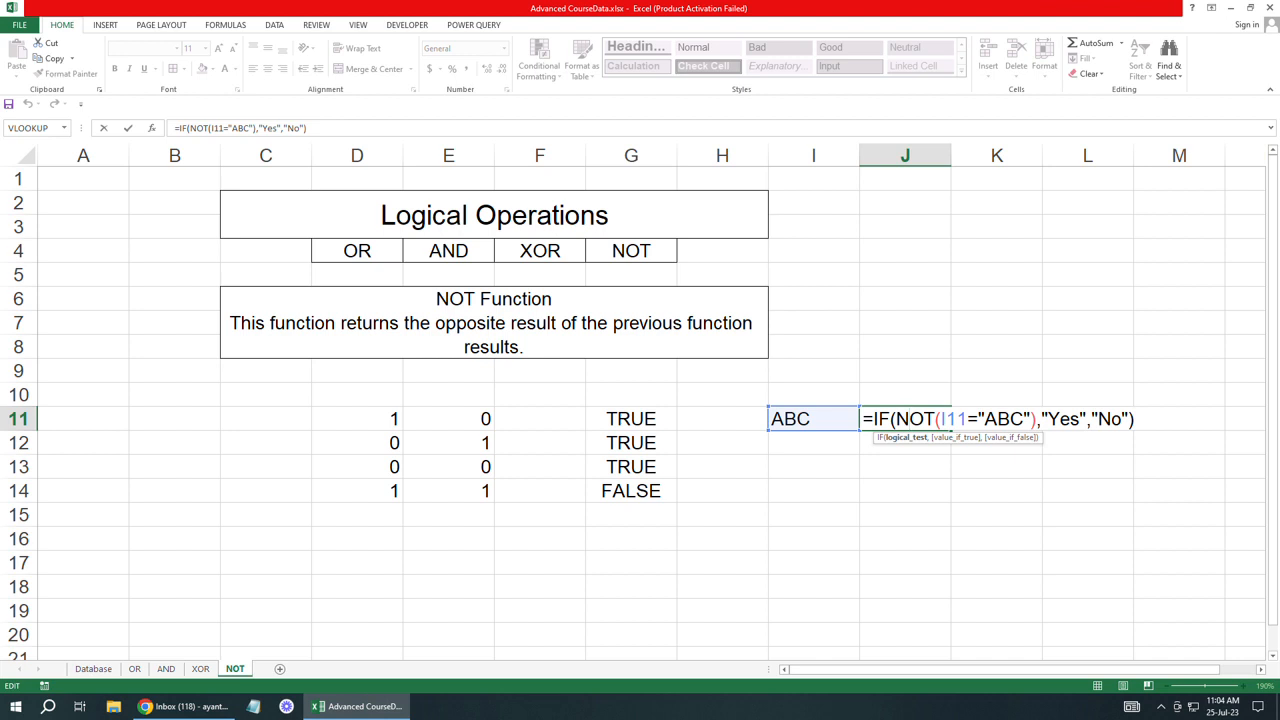
{"action": "key", "text": "Return"}
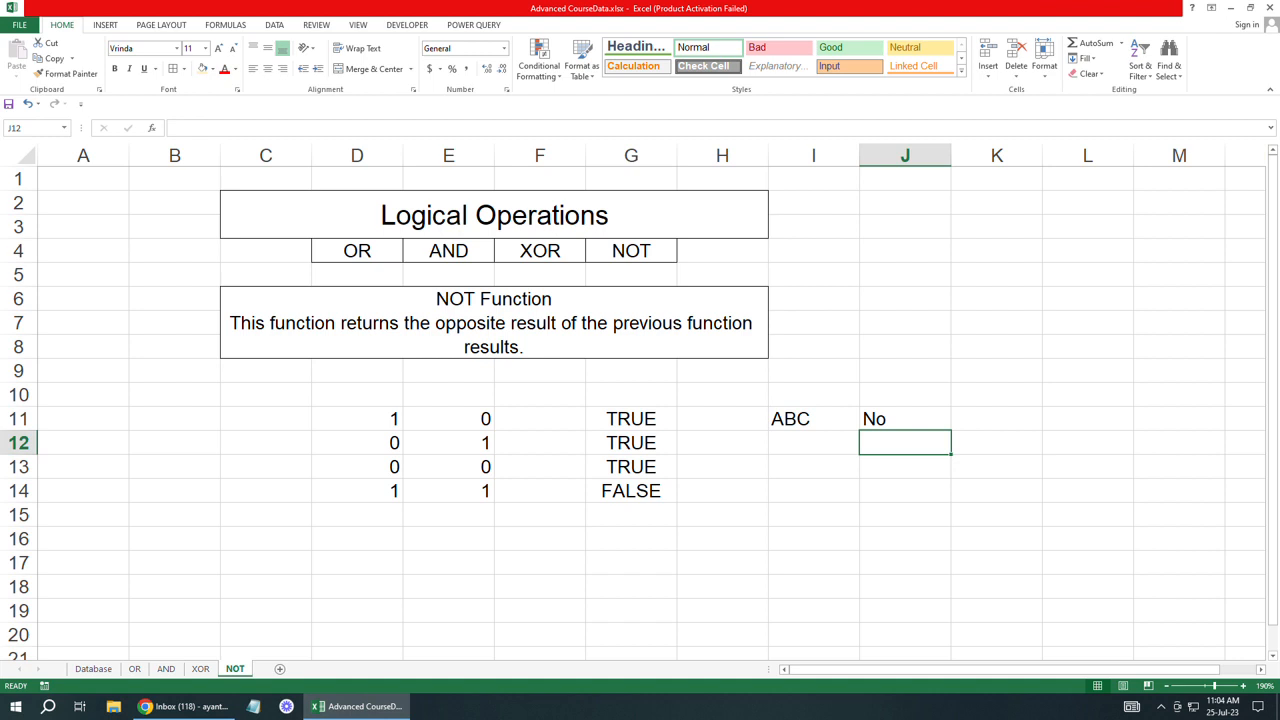
Step: Clear the example inputs and formulas from D11:J14
{"action": "left_click_drag", "start_coordinate": [357, 418], "coordinate": [905, 490]}
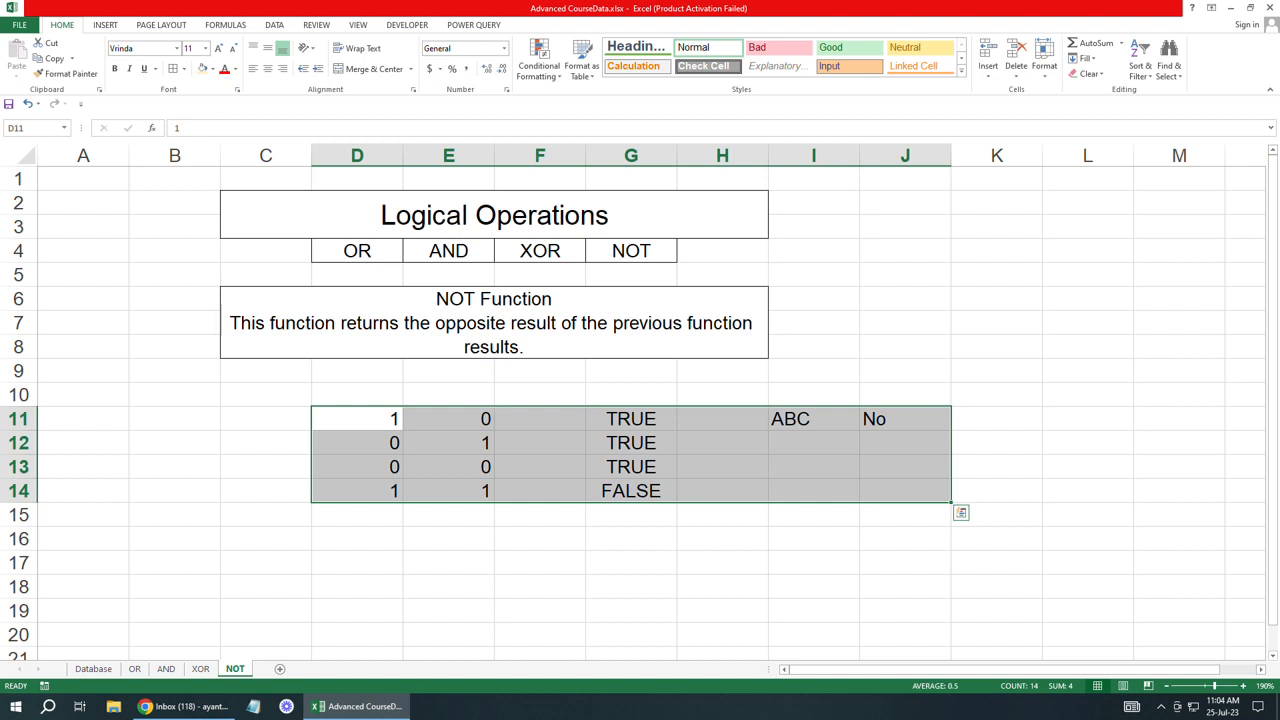
{"action": "key", "text": "Delete"}
{"action": "key", "text": "Right"}
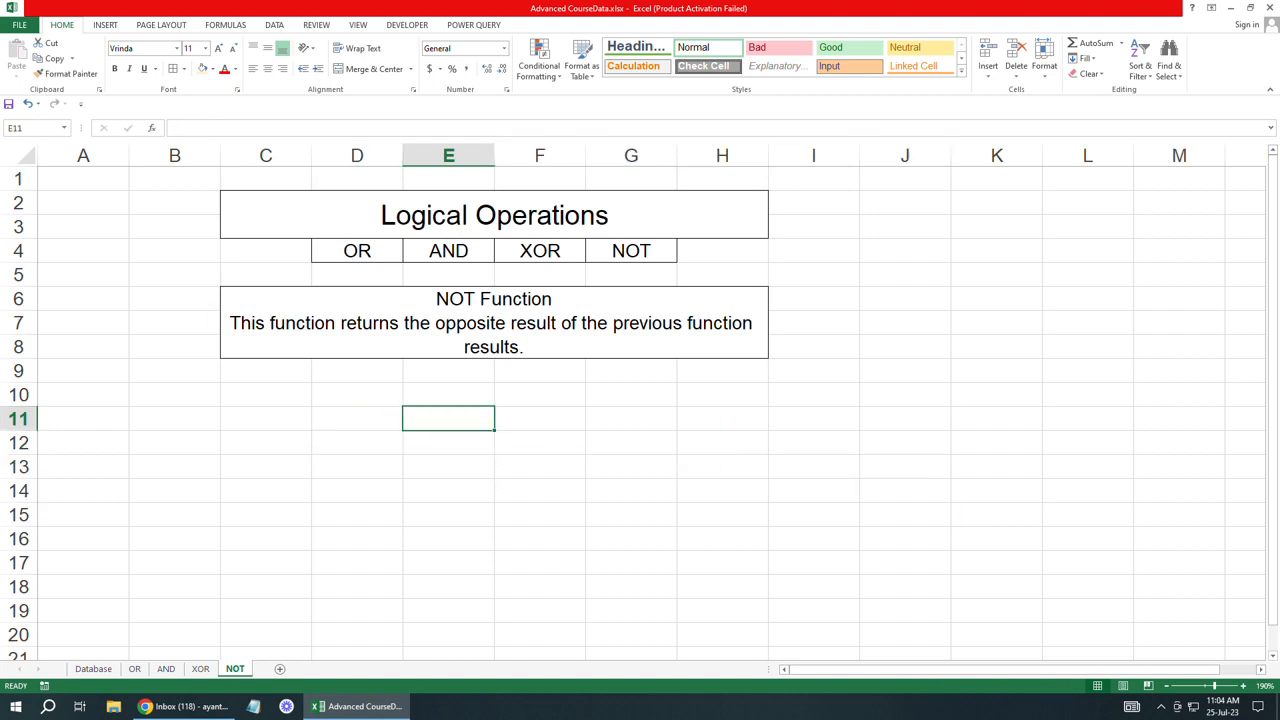
Step: Enter the label "Enter a name" in D10 and widen column D to fit it
{"action": "left_click", "coordinate": [357, 395]}
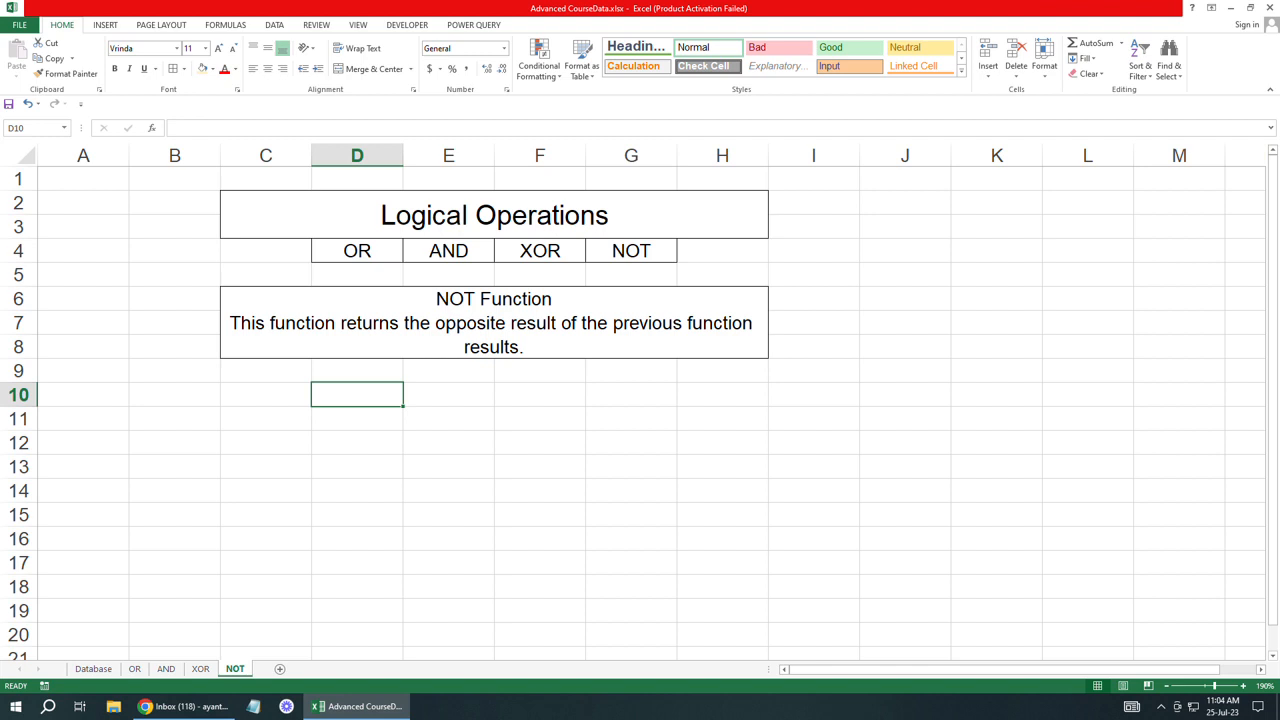
{"action": "type", "text": "Enter"}
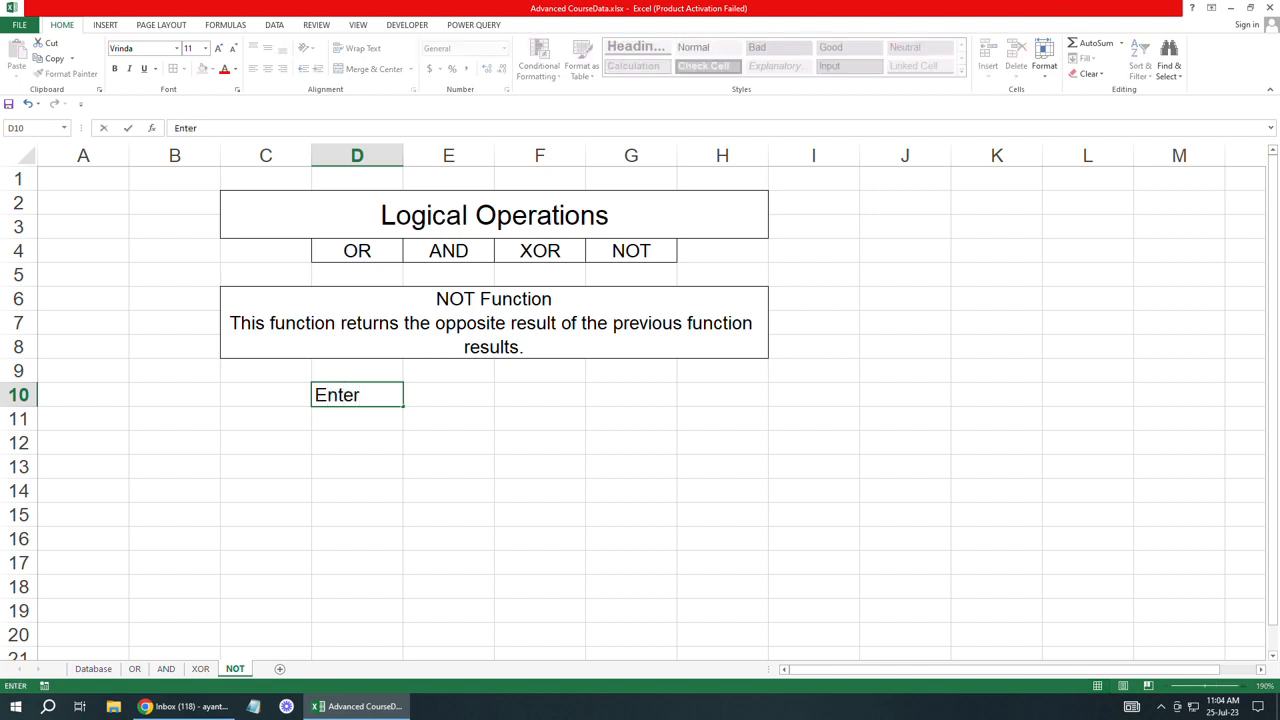
{"action": "type", "text": " a name"}
{"action": "left_click", "coordinate": [357, 443]}
{"action": "left_click_drag", "start_coordinate": [403, 156], "coordinate": [440, 156]}
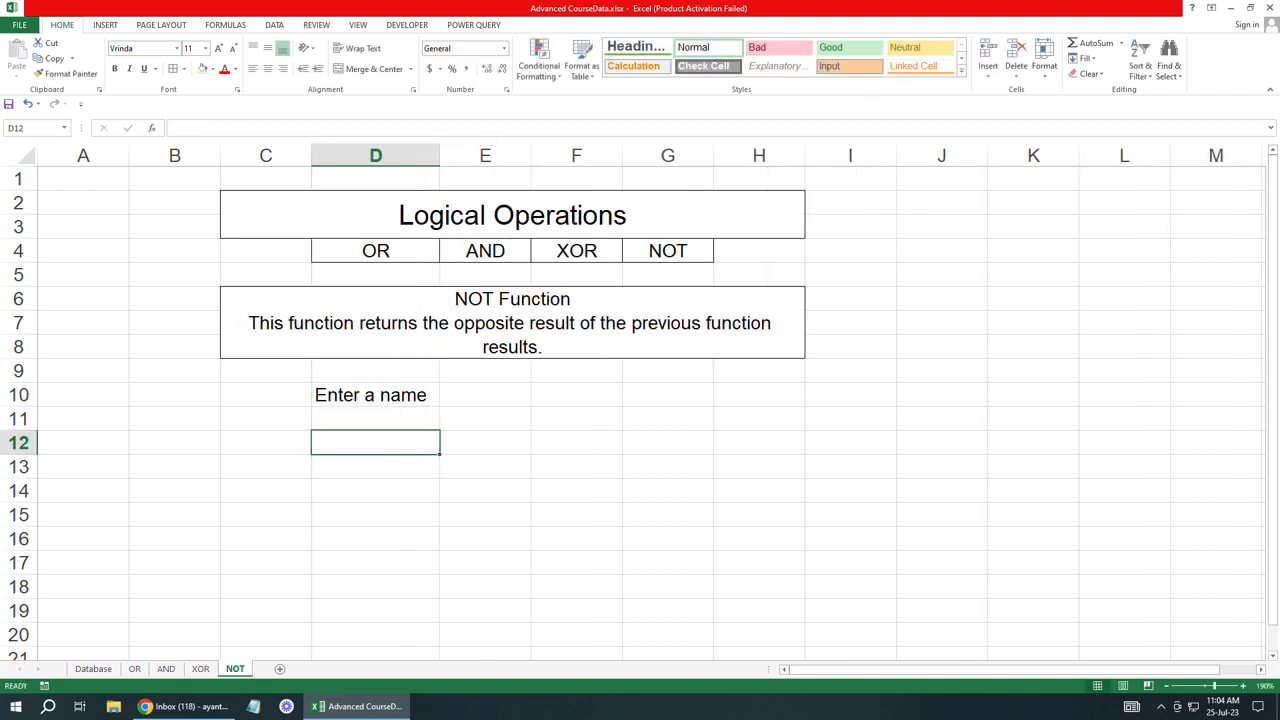
Step: Widen column E slightly and apply all borders to D10:E10
{"action": "left_click", "coordinate": [485, 395]}
{"action": "left_click_drag", "start_coordinate": [531, 156], "coordinate": [552, 156]}
{"action": "left_click_drag", "start_coordinate": [370, 395], "coordinate": [500, 395]}
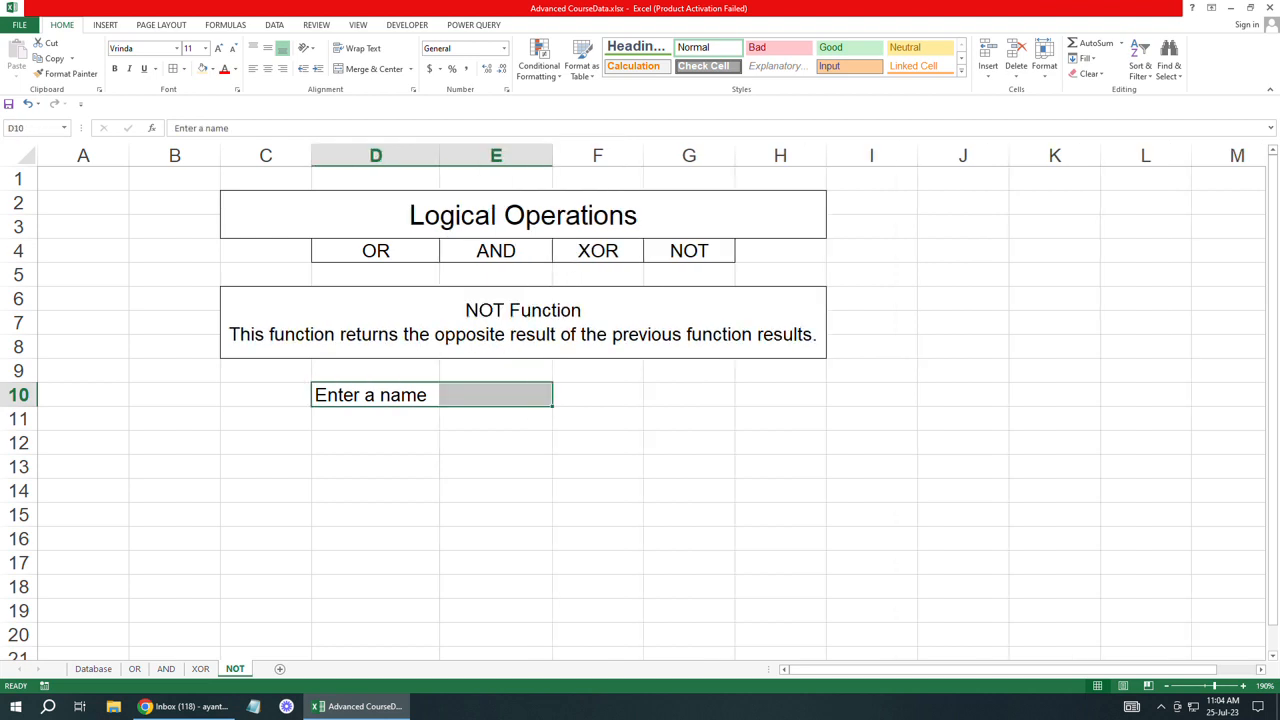
{"action": "left_click", "coordinate": [497, 467]}
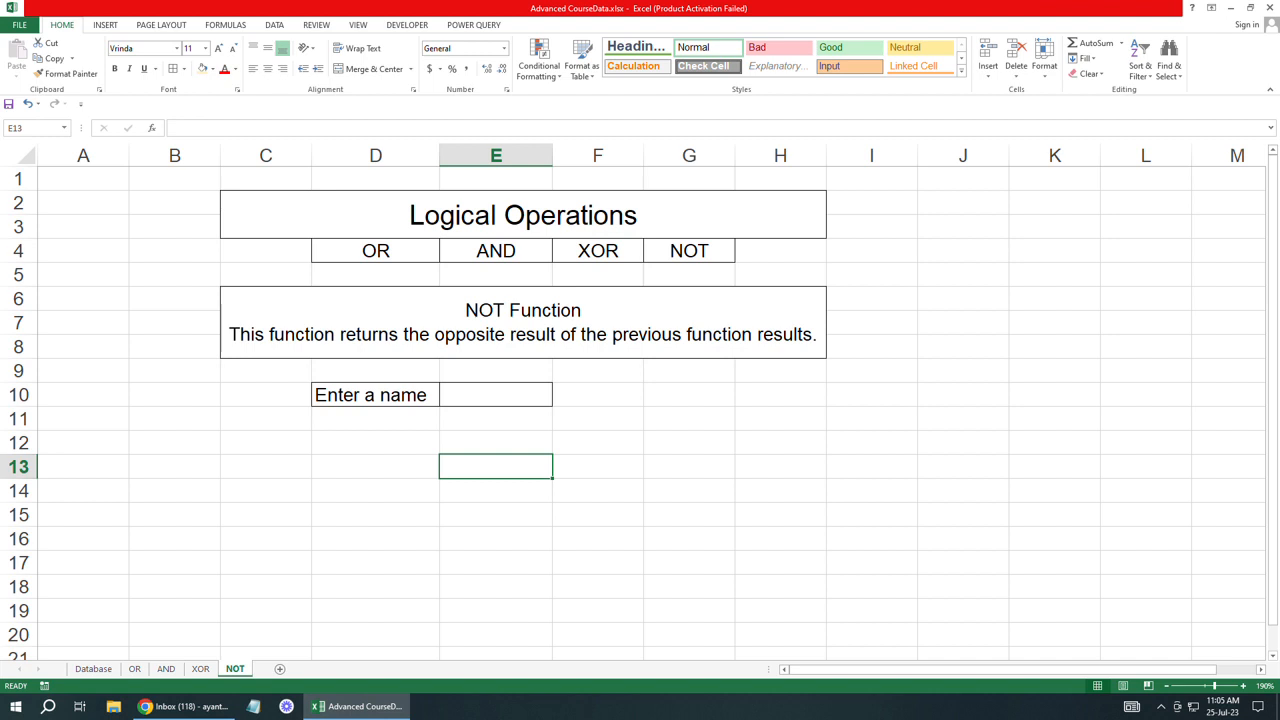
Step: Enter the label "Remarks" in G10 and centre the contents of G10:H10
{"action": "left_click", "coordinate": [689, 395]}
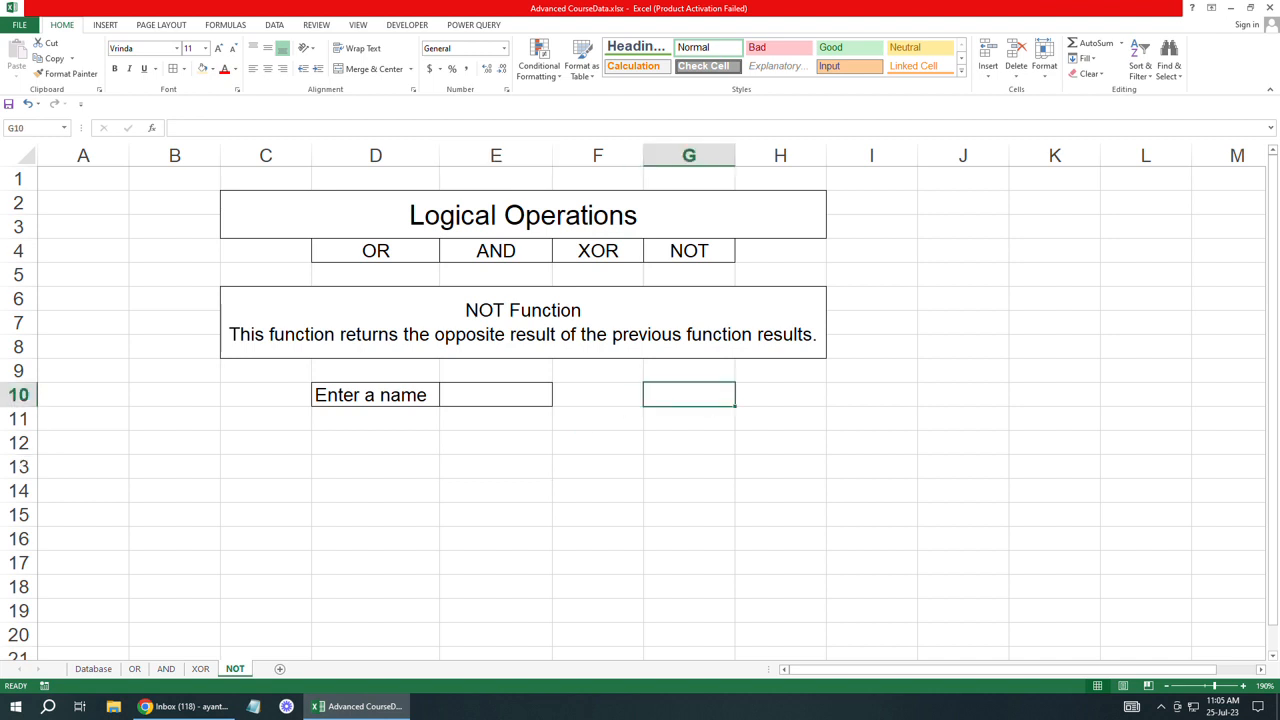
{"action": "left_click", "coordinate": [375, 443]}
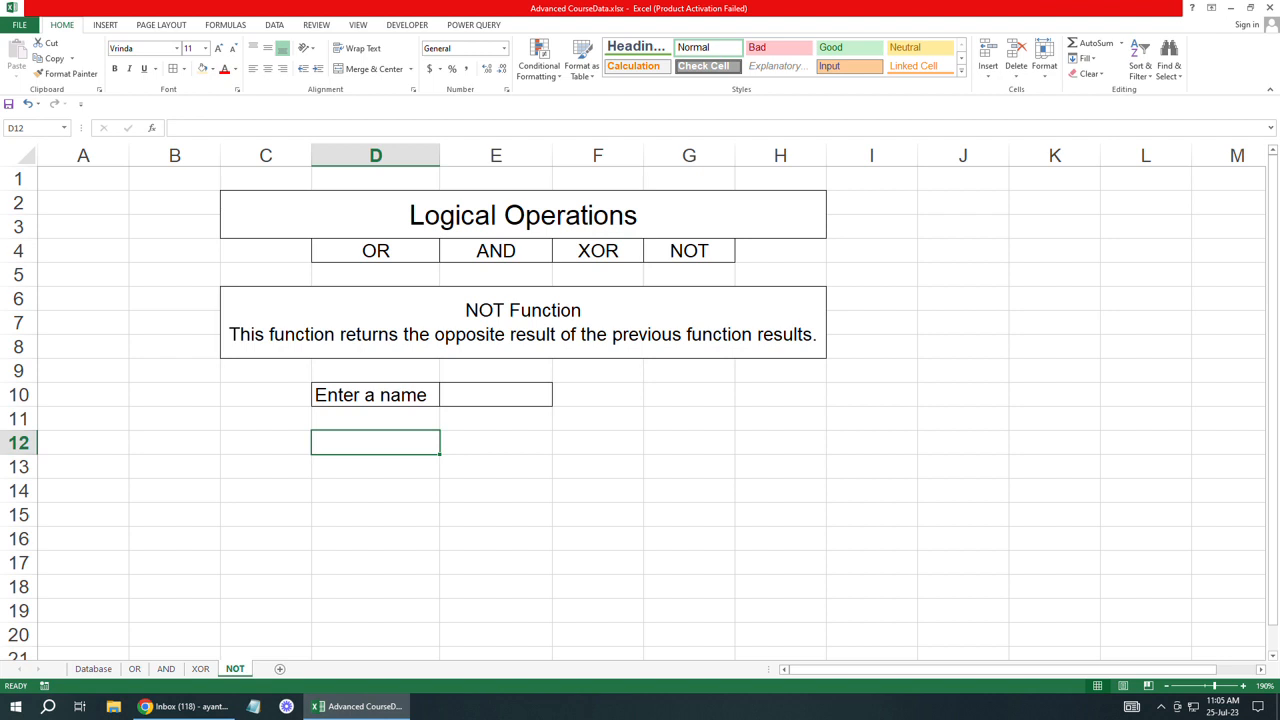
{"action": "left_click", "coordinate": [689, 395]}
{"action": "type", "text": "Remarks"}
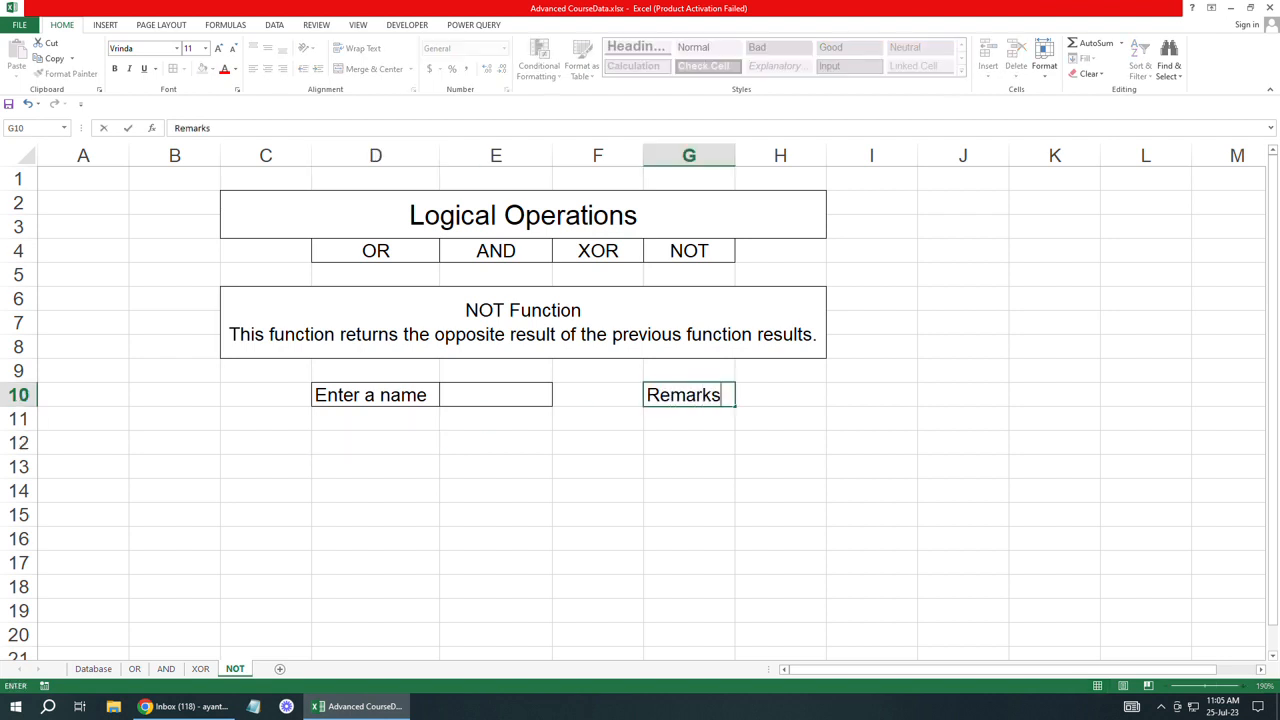
{"action": "left_click", "coordinate": [689, 443]}
{"action": "left_click_drag", "start_coordinate": [689, 395], "coordinate": [780, 395]}
{"action": "left_click", "coordinate": [267, 68]}
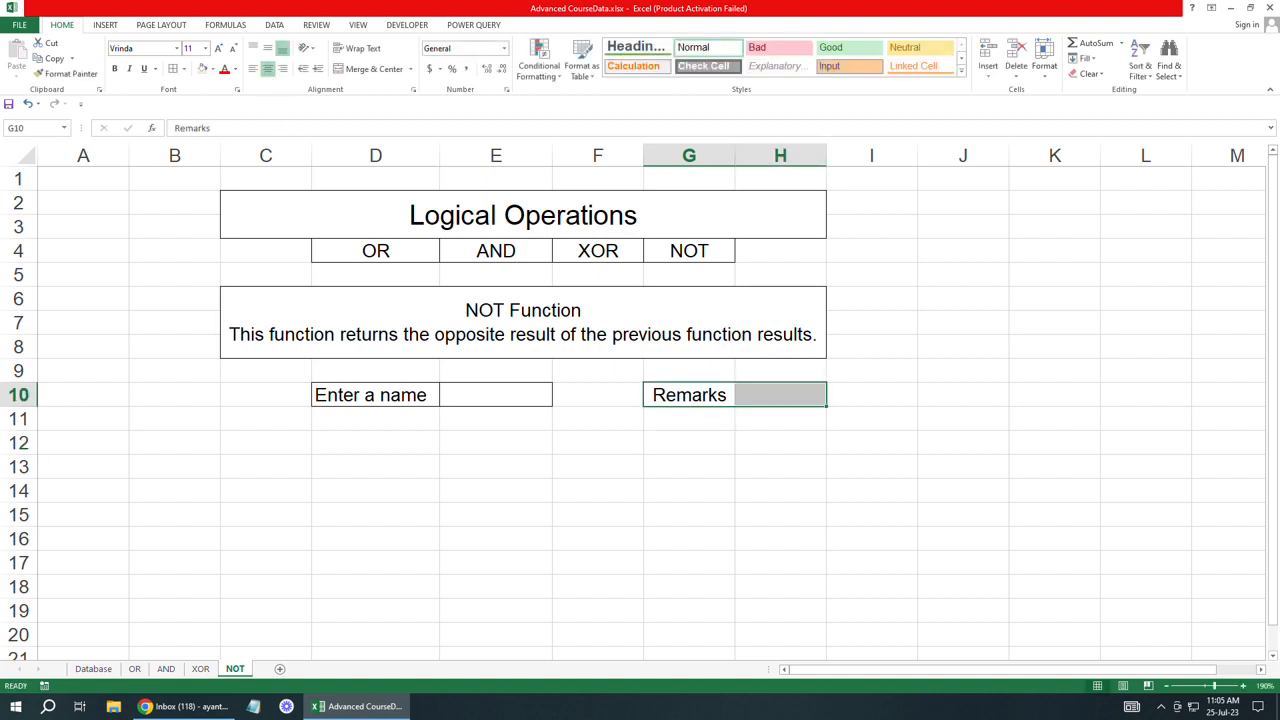
Step: Apply all borders to G10:H10 and widen column H
{"action": "left_click", "coordinate": [780, 395]}
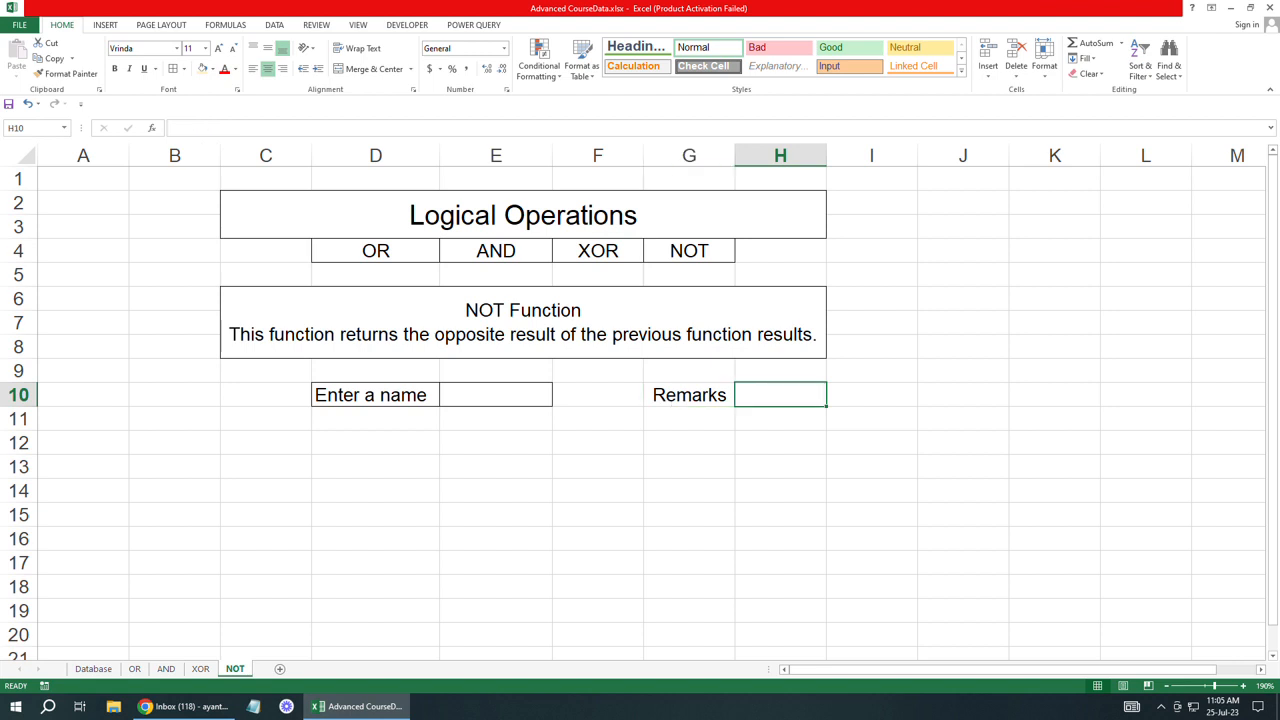
{"action": "left_click_drag", "start_coordinate": [689, 395], "coordinate": [780, 395]}
{"action": "left_click", "coordinate": [173, 69]}
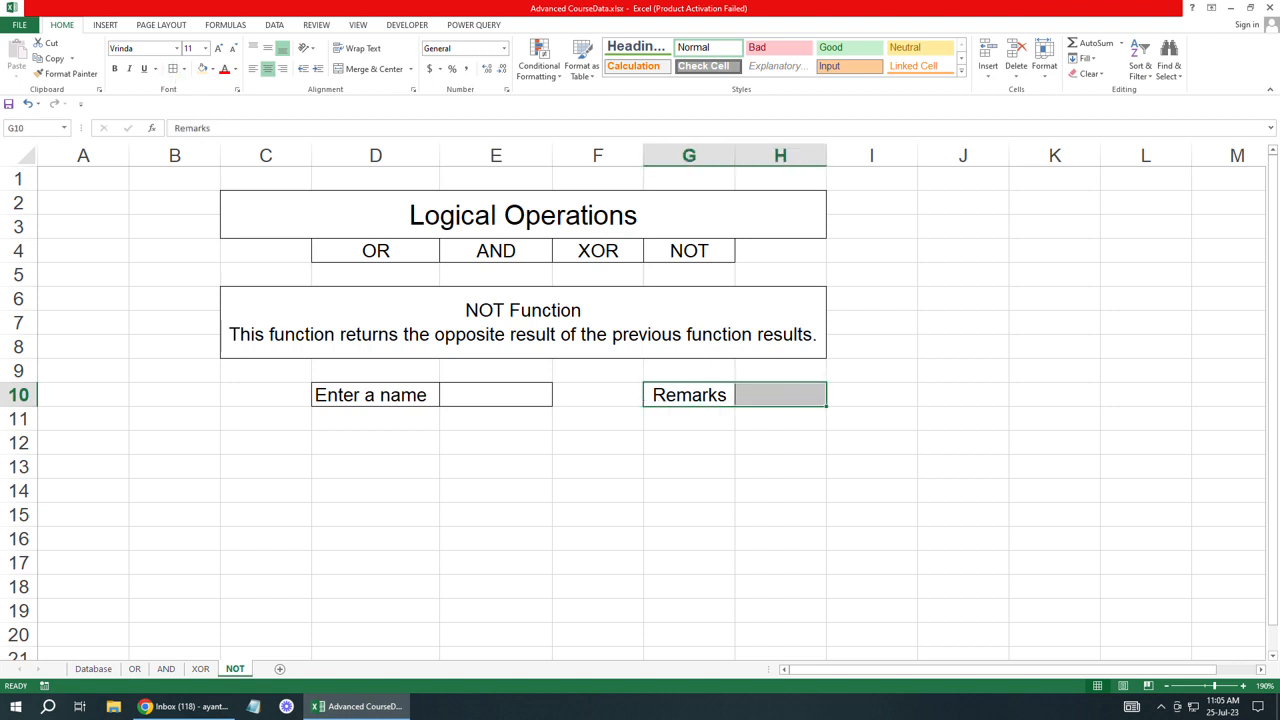
{"action": "left_click_drag", "start_coordinate": [826, 155], "coordinate": [861, 155]}
{"action": "left_click", "coordinate": [798, 419]}
Step: Start an IF formula in H10 with the logical test E10="" to check whether the name cell is empty
{"action": "left_click", "coordinate": [798, 395]}
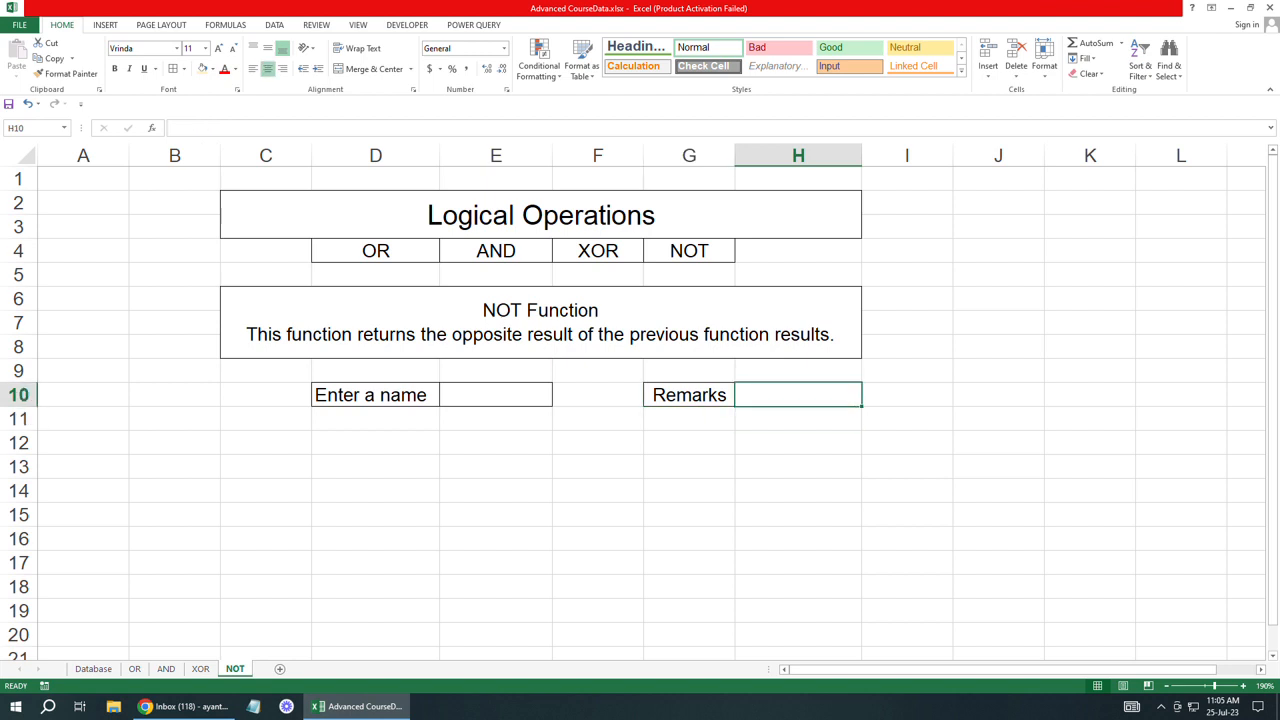
{"action": "type", "text": "="}
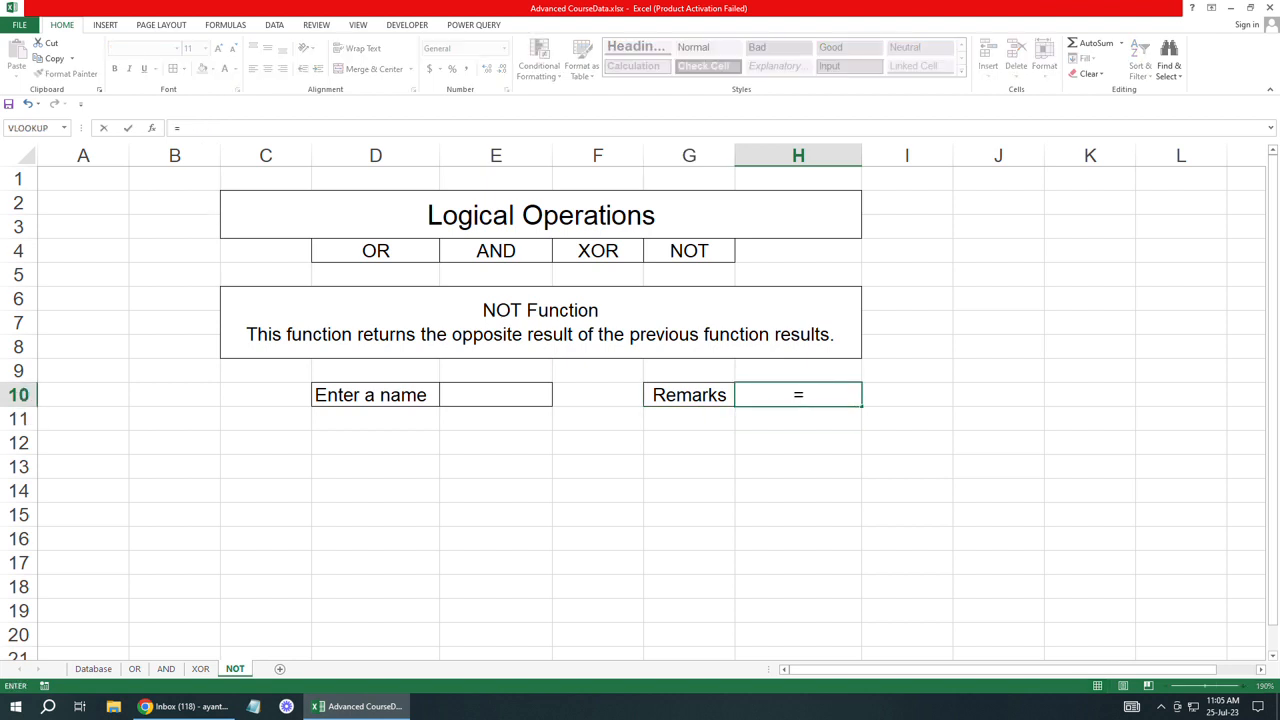
{"action": "type", "text": "if"}
{"action": "key", "text": "Tab"}
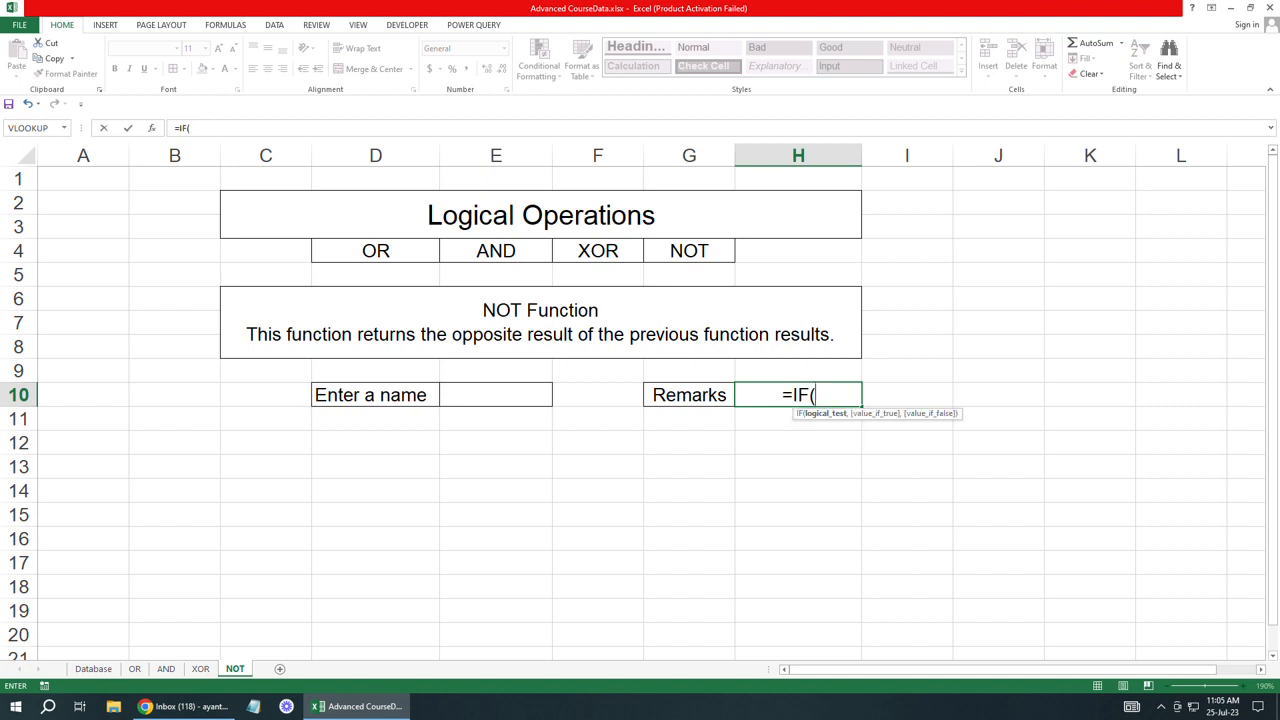
{"action": "left_click", "coordinate": [496, 395]}
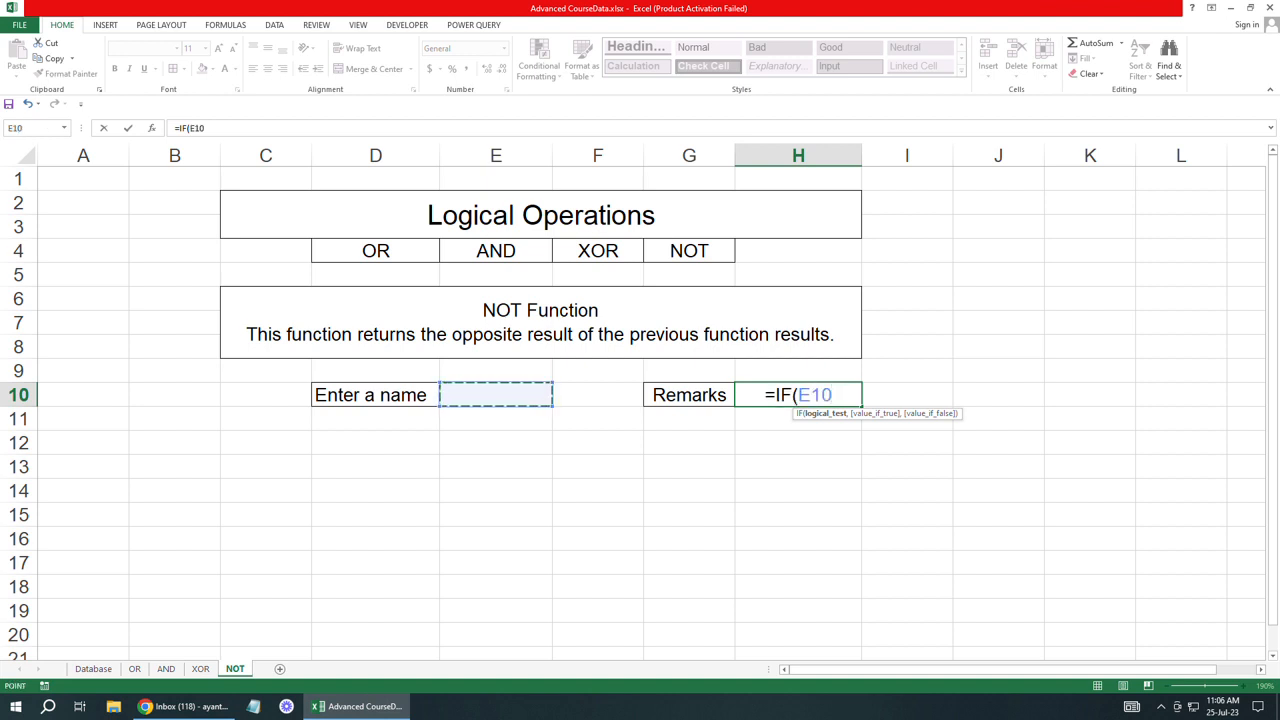
{"action": "type", "text": "="}
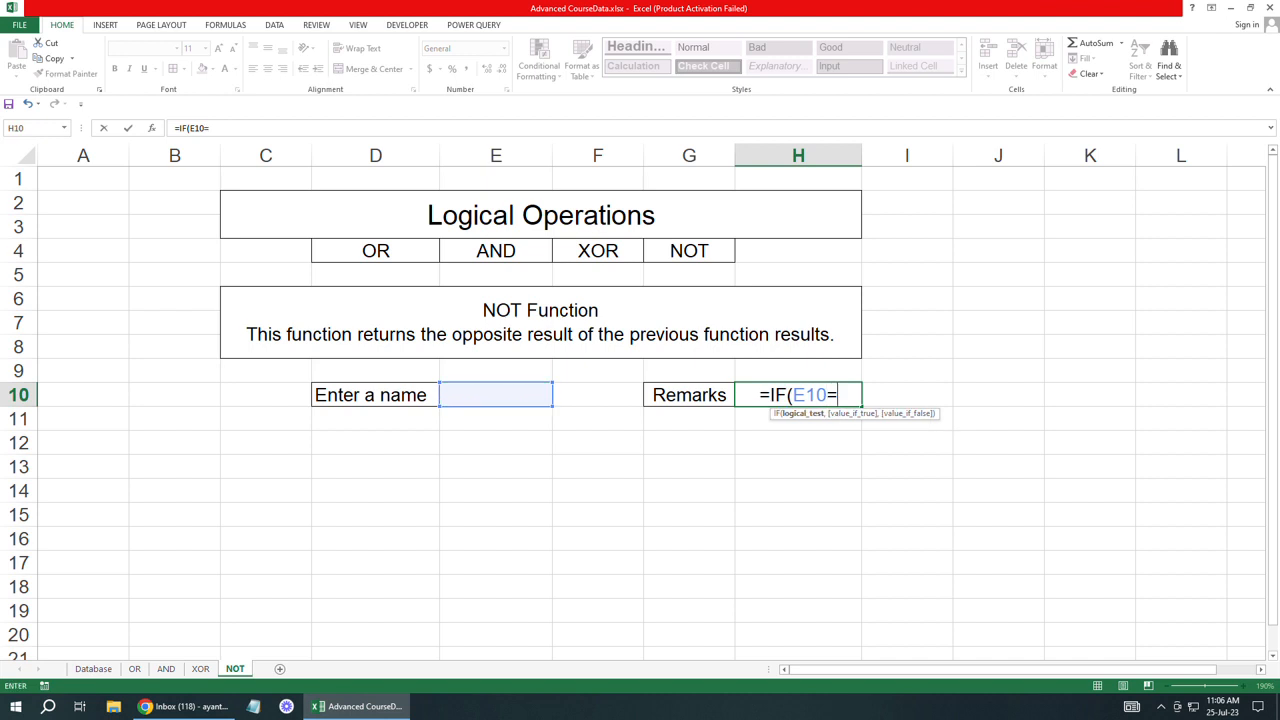
{"action": "type", "text": "\"\""}
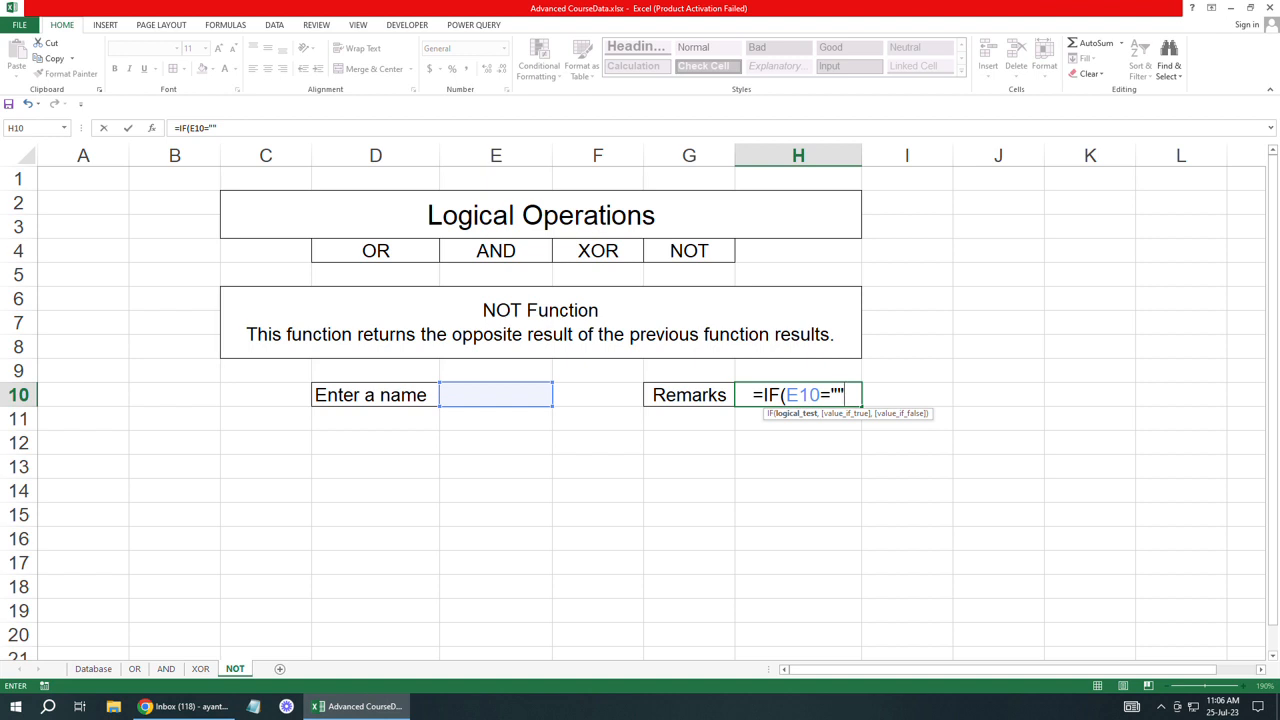
{"action": "type", "text": ","}
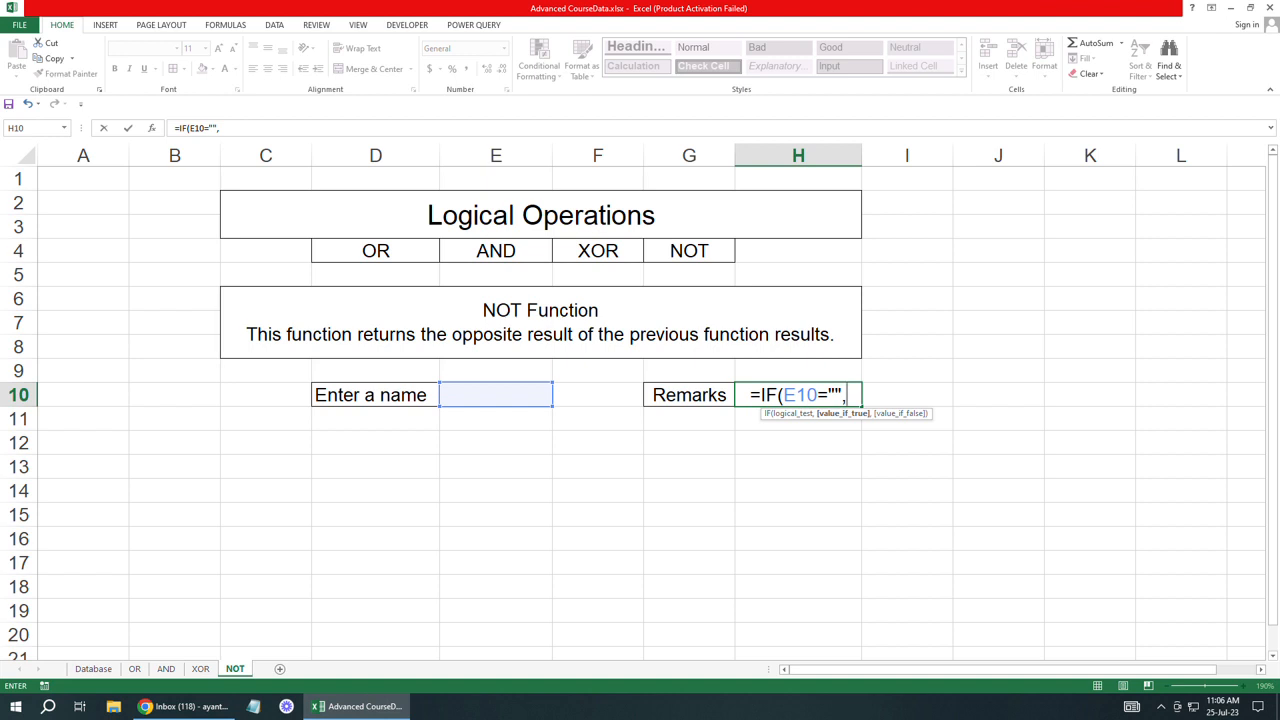
Step: Give the H10 IF formula the true result "No text has been entered"
{"action": "type", "text": "\"No"}
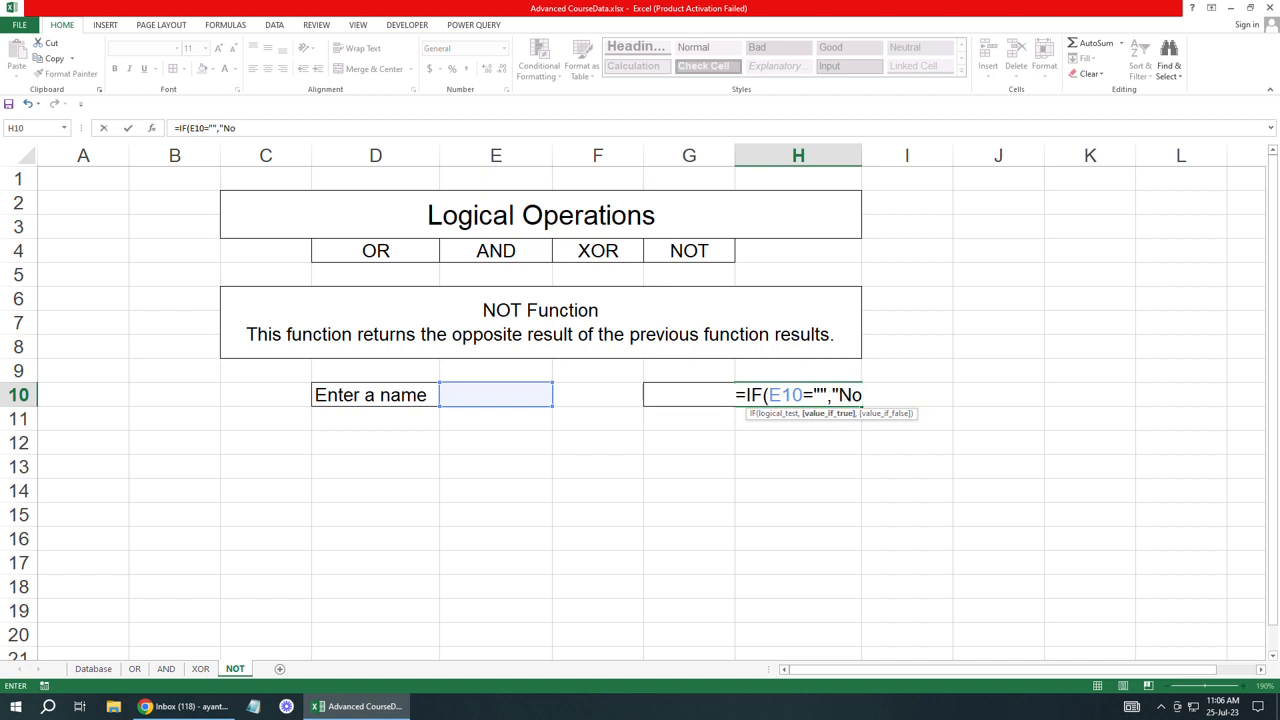
{"action": "type", "text": " te"}
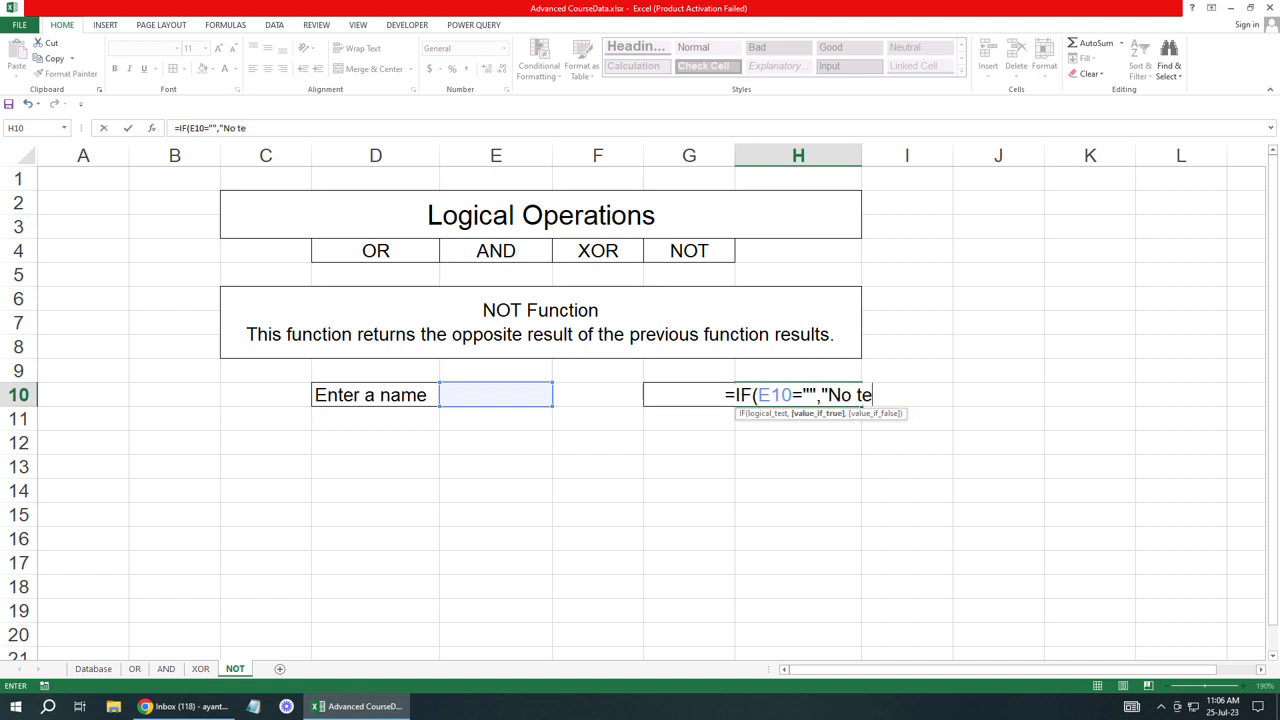
{"action": "type", "text": "xt"}
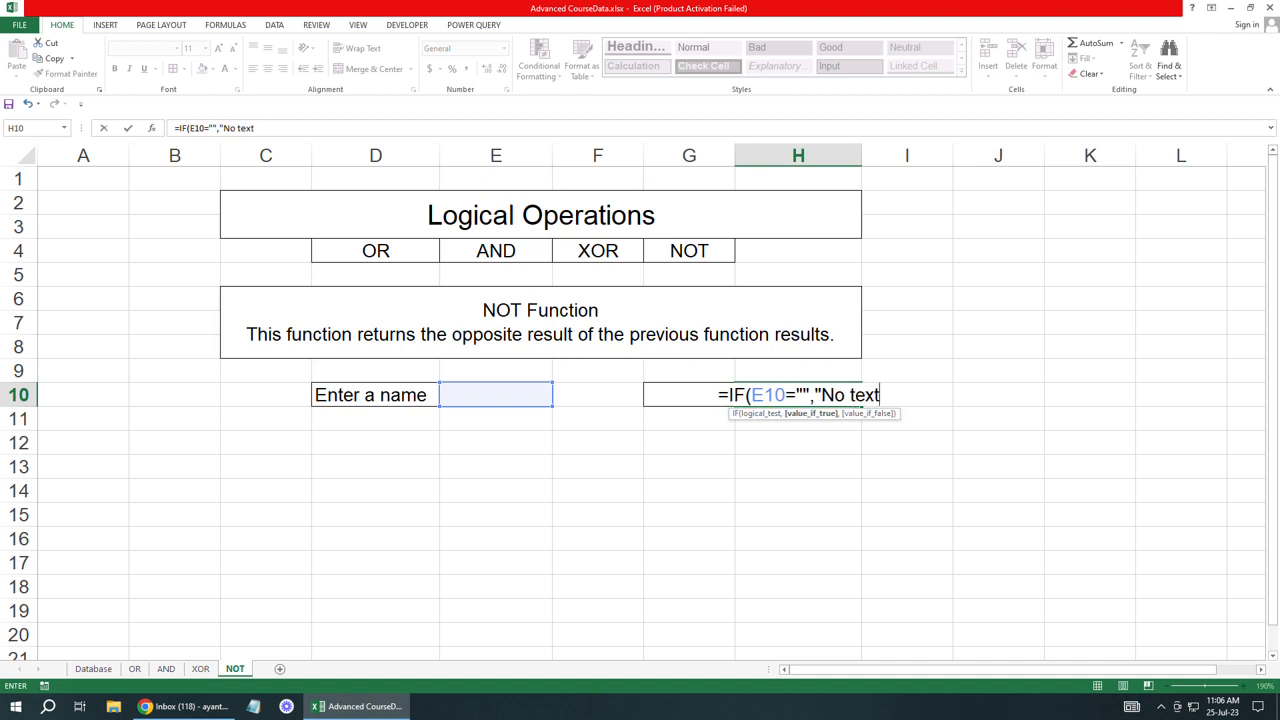
{"action": "type", "text": " has bben"}
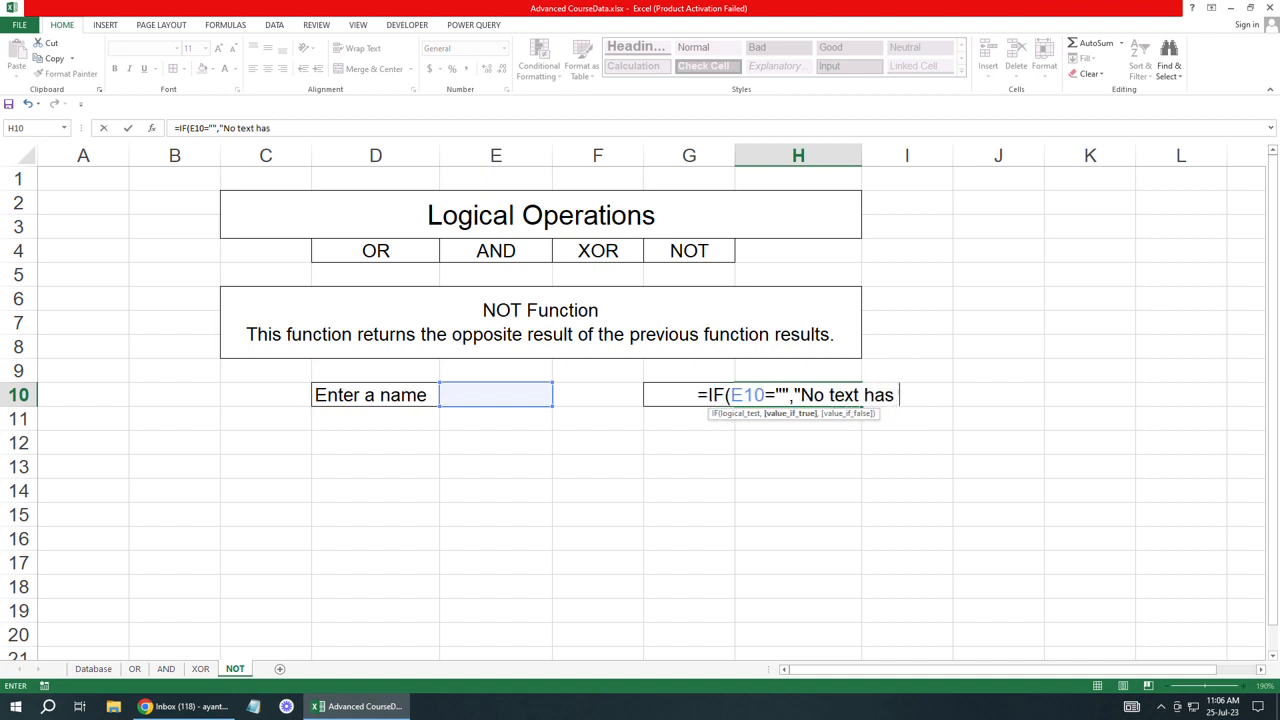
{"action": "key", "text": "BackSpace"}
{"action": "key", "text": "BackSpace"}
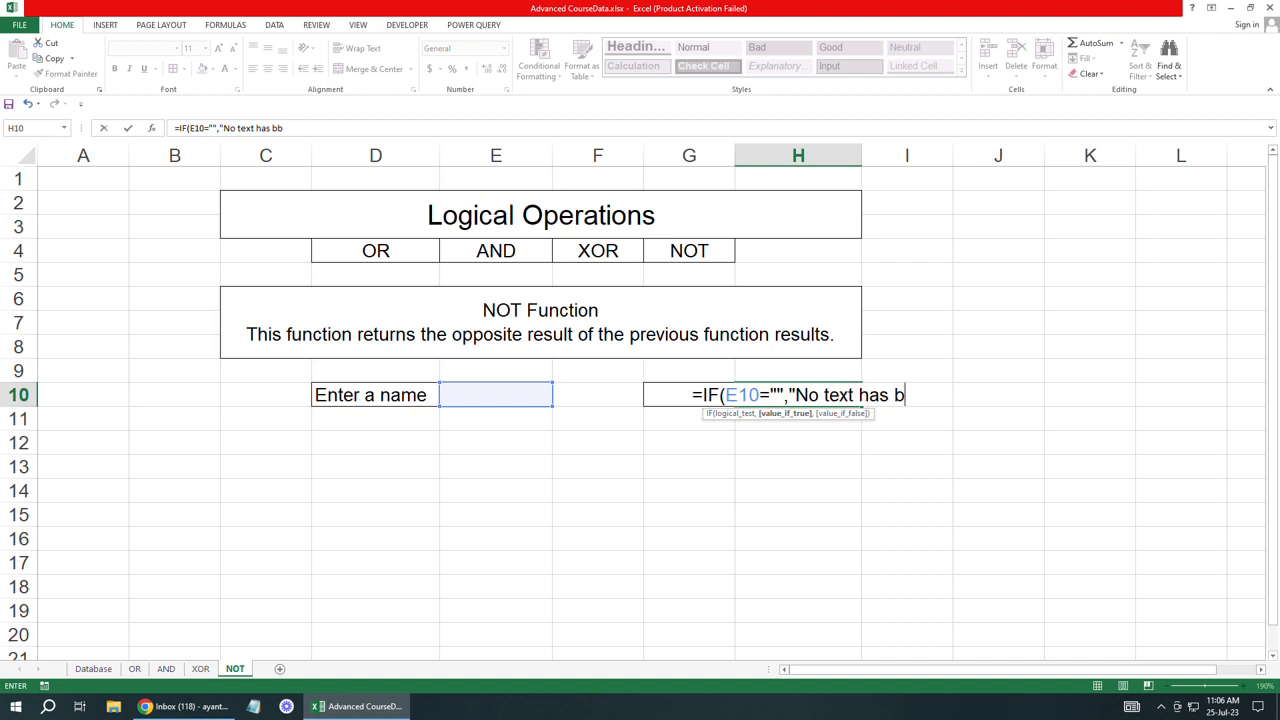
{"action": "type", "text": "een "}
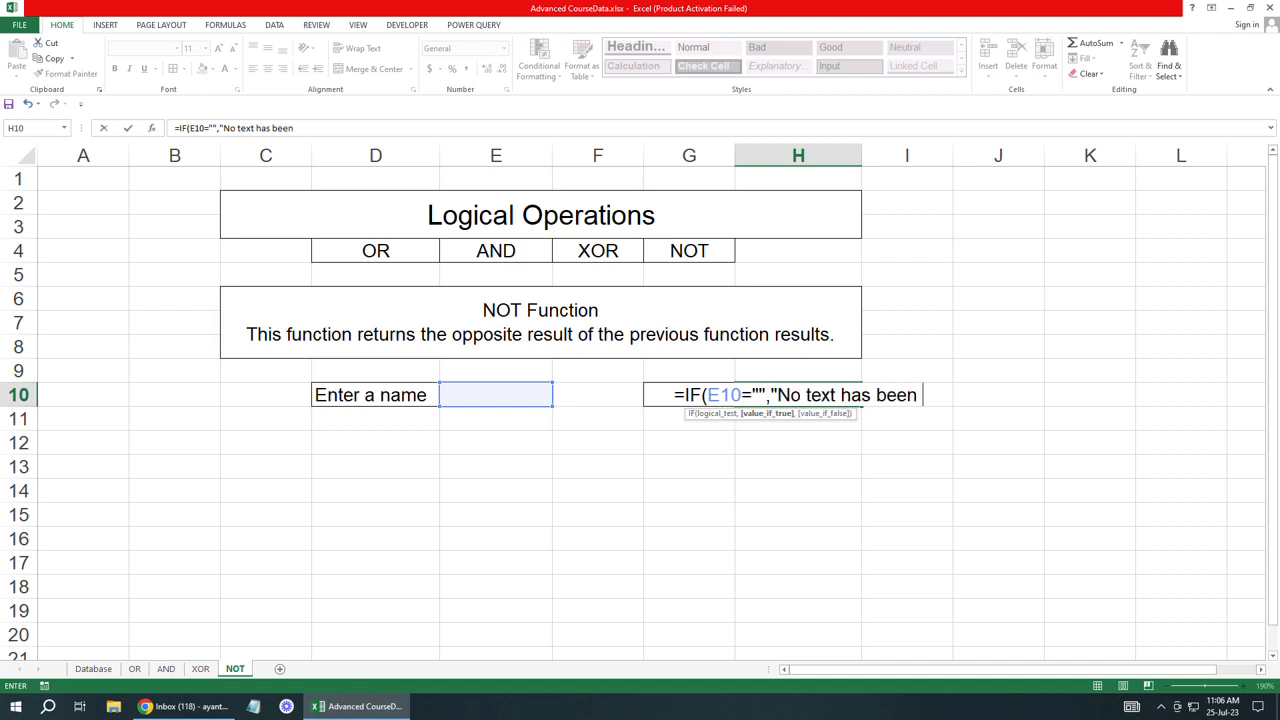
{"action": "type", "text": "en"}
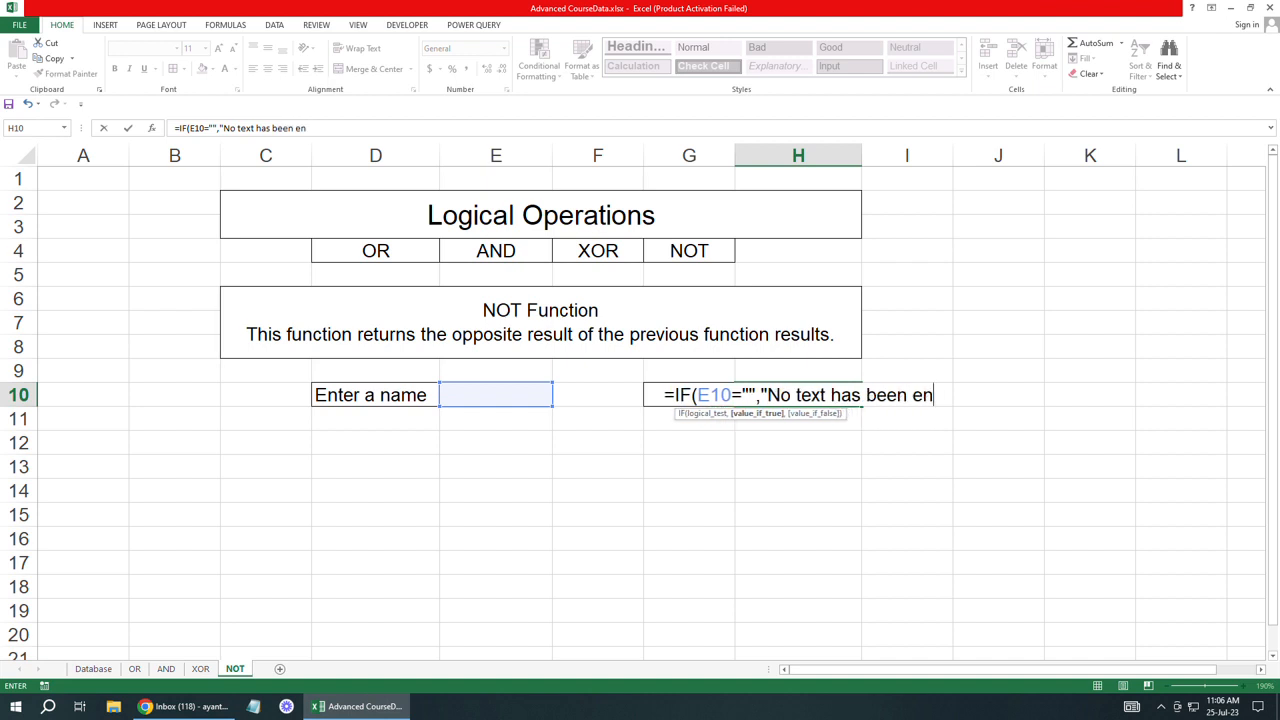
{"action": "type", "text": "tered"}
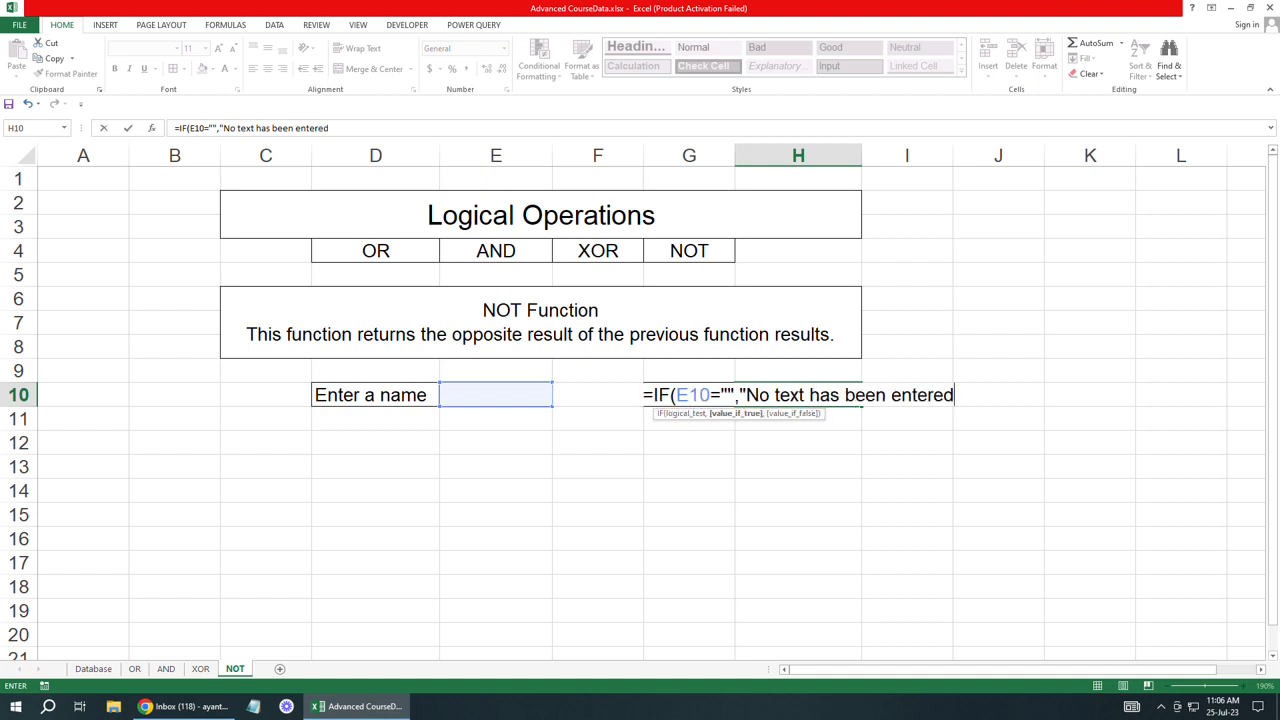
{"action": "type", "text": "\","}
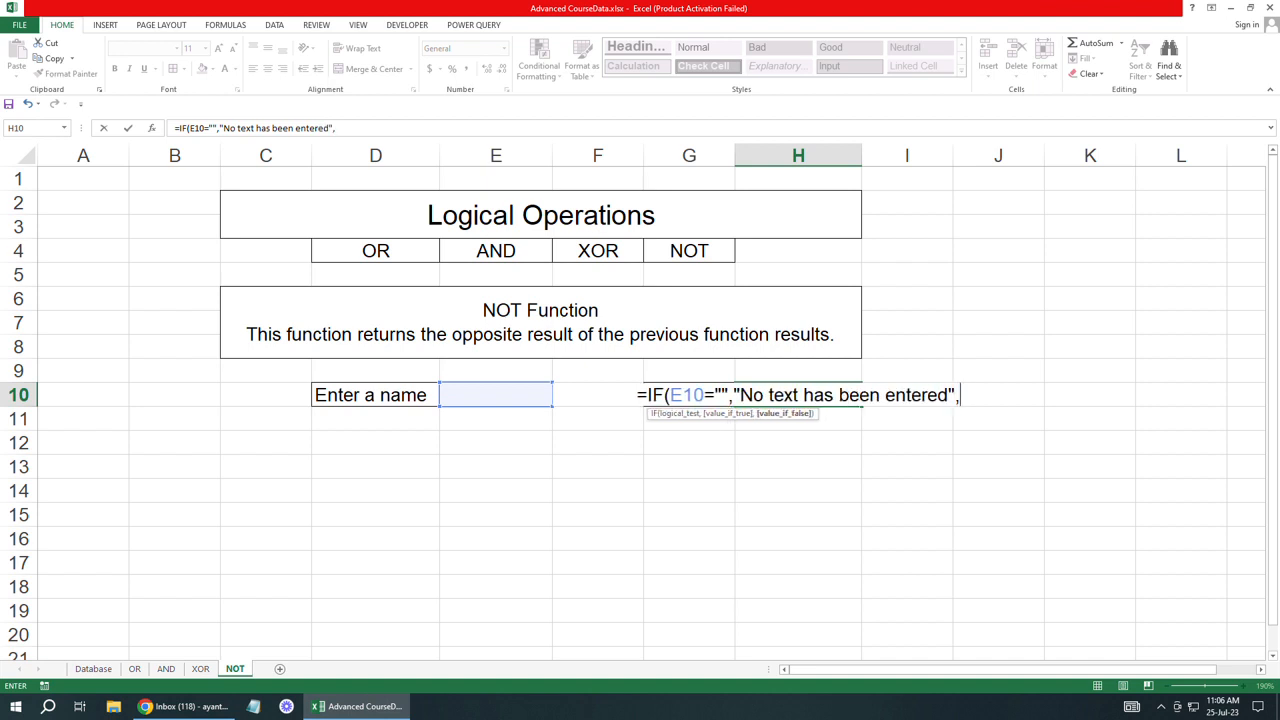
Step: Nest a second IF as the false result in H10 and open a NOT function as its logical test
{"action": "type", "text": "if"}
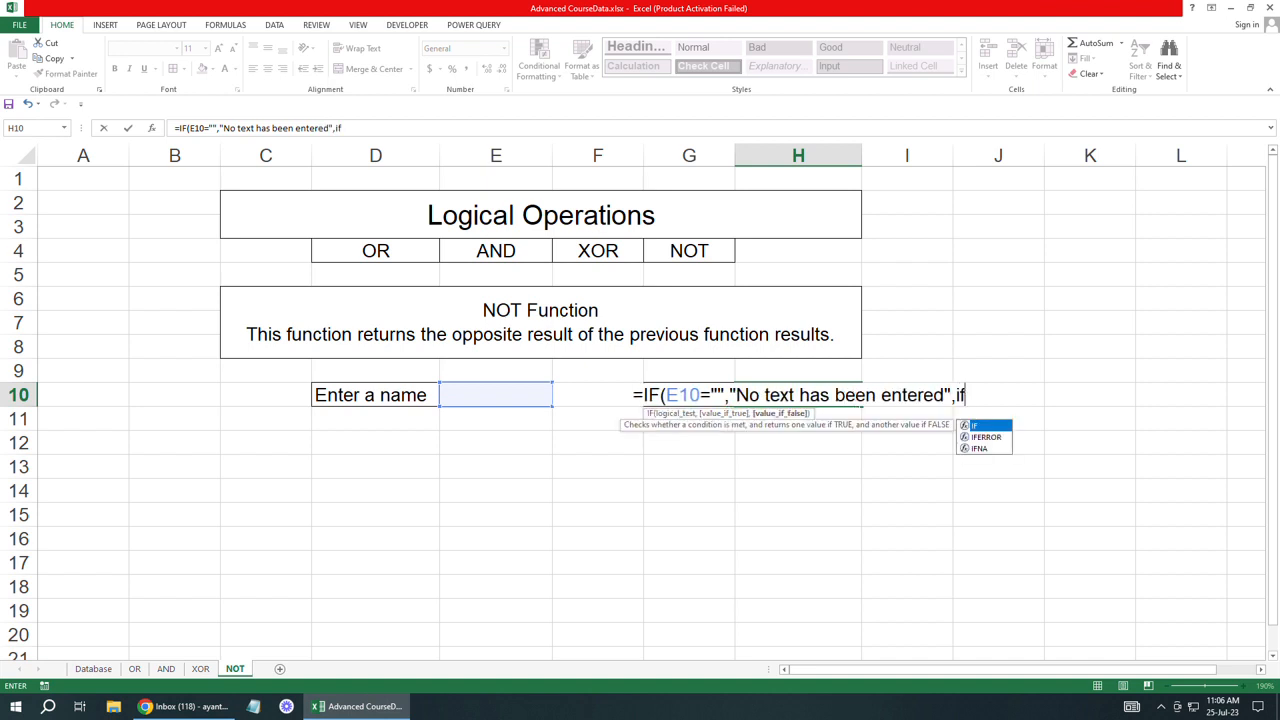
{"action": "key", "text": "Tab"}
{"action": "type", "text": "not"}
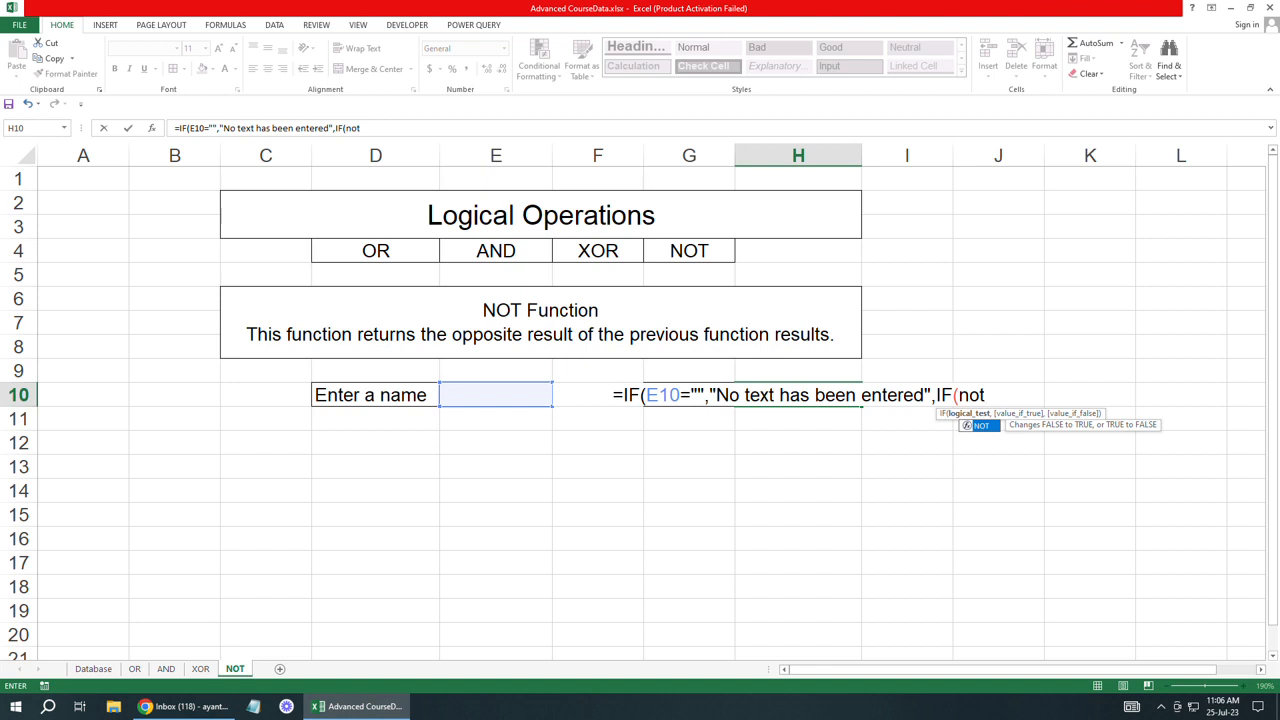
{"action": "key", "text": "Tab"}
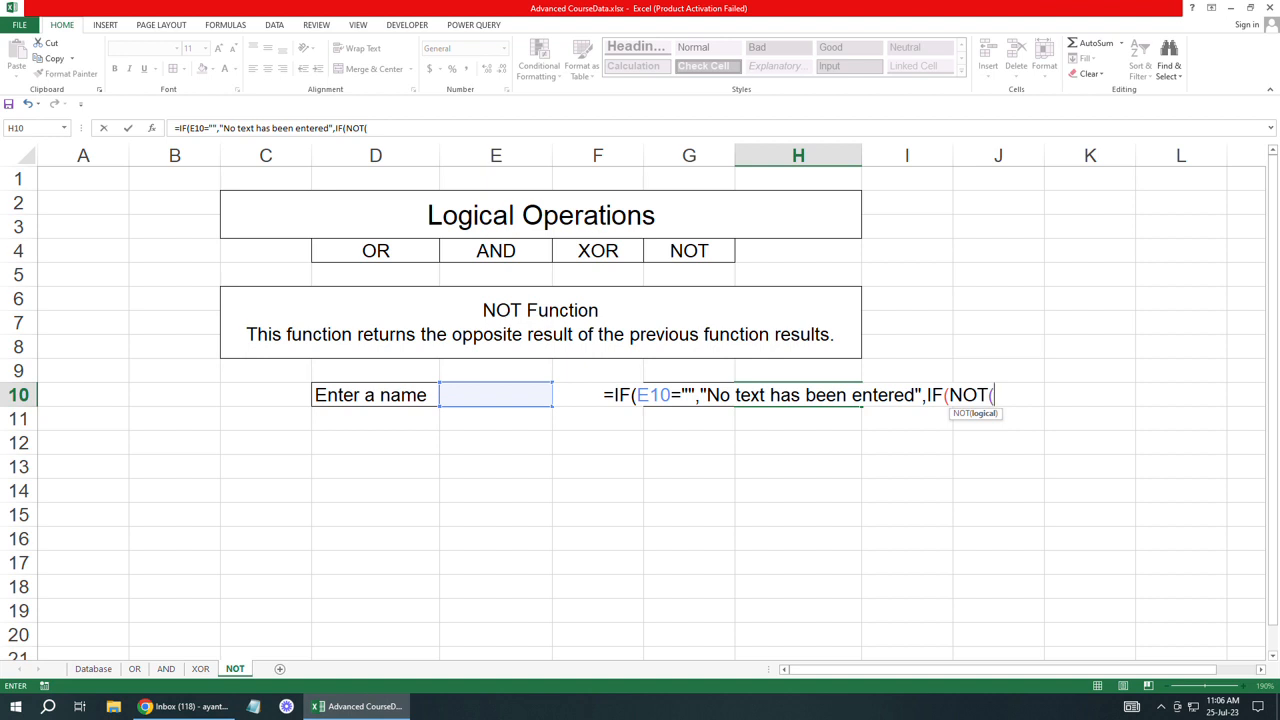
{"action": "left_click", "coordinate": [496, 395]}
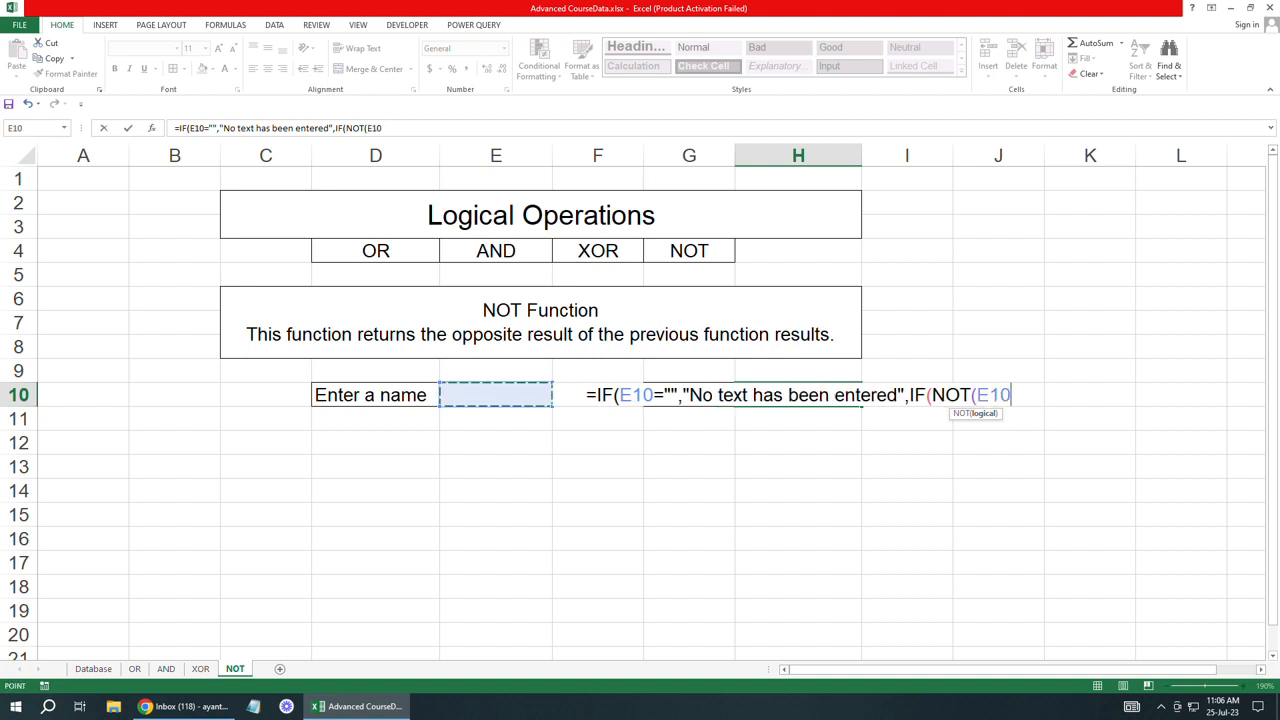
{"action": "type", "text": "=\""}
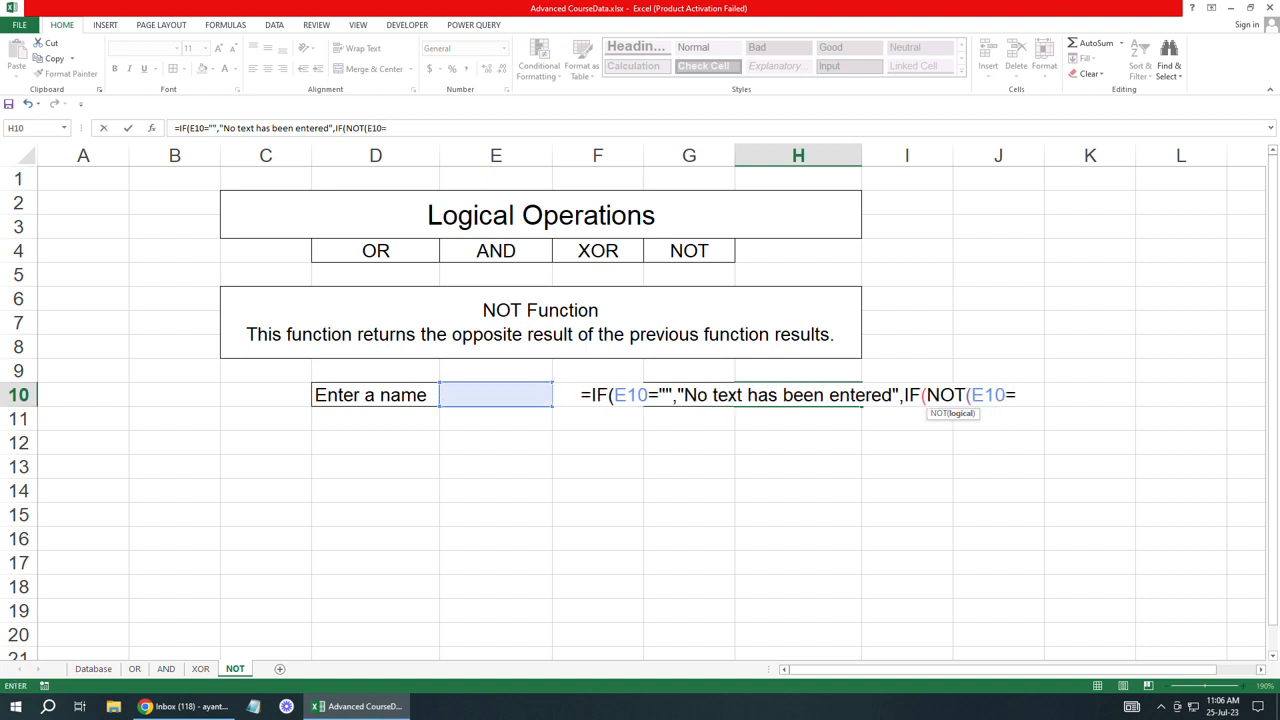
{"action": "key", "text": "BackSpace"}
{"action": "key", "text": "BackSpace"}
{"action": "key", "text": "BackSpace"}
{"action": "key", "text": "BackSpace"}
{"action": "key", "text": "BackSpace"}
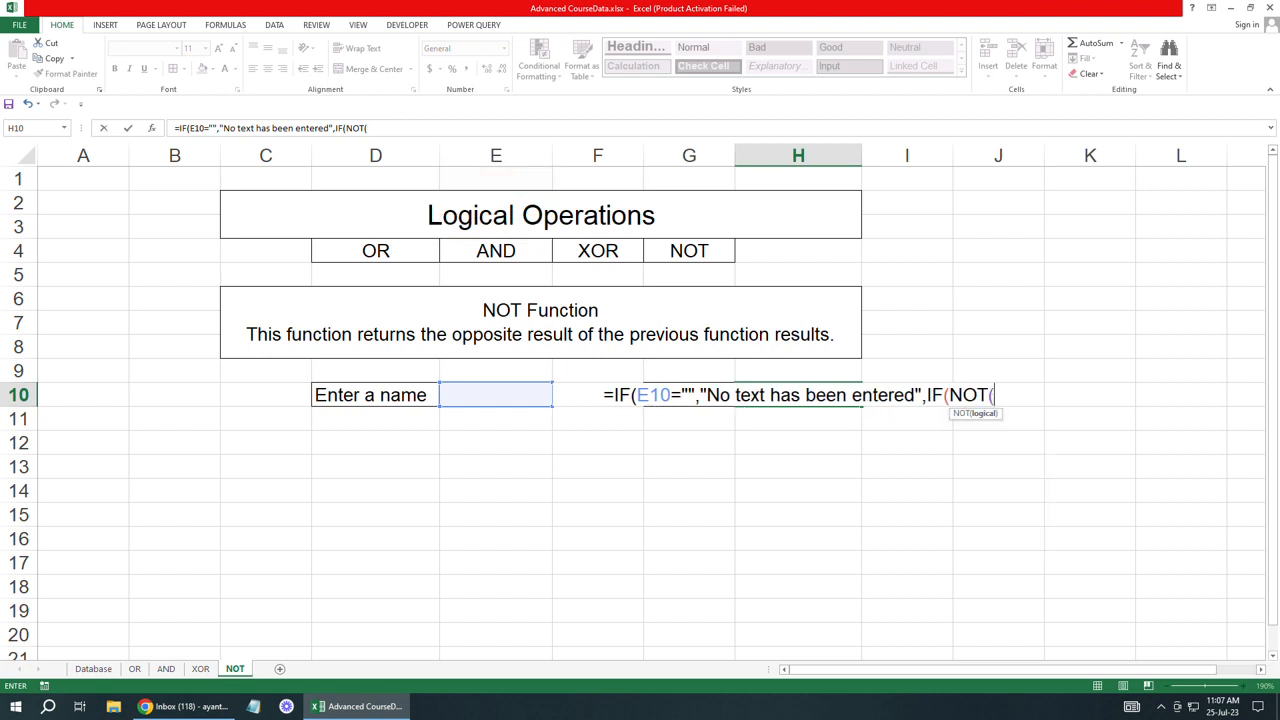
Step: Inside NOT, add an OR function with the conditions E10="A", E10="B" and E10="C"
{"action": "type", "text": "or"}
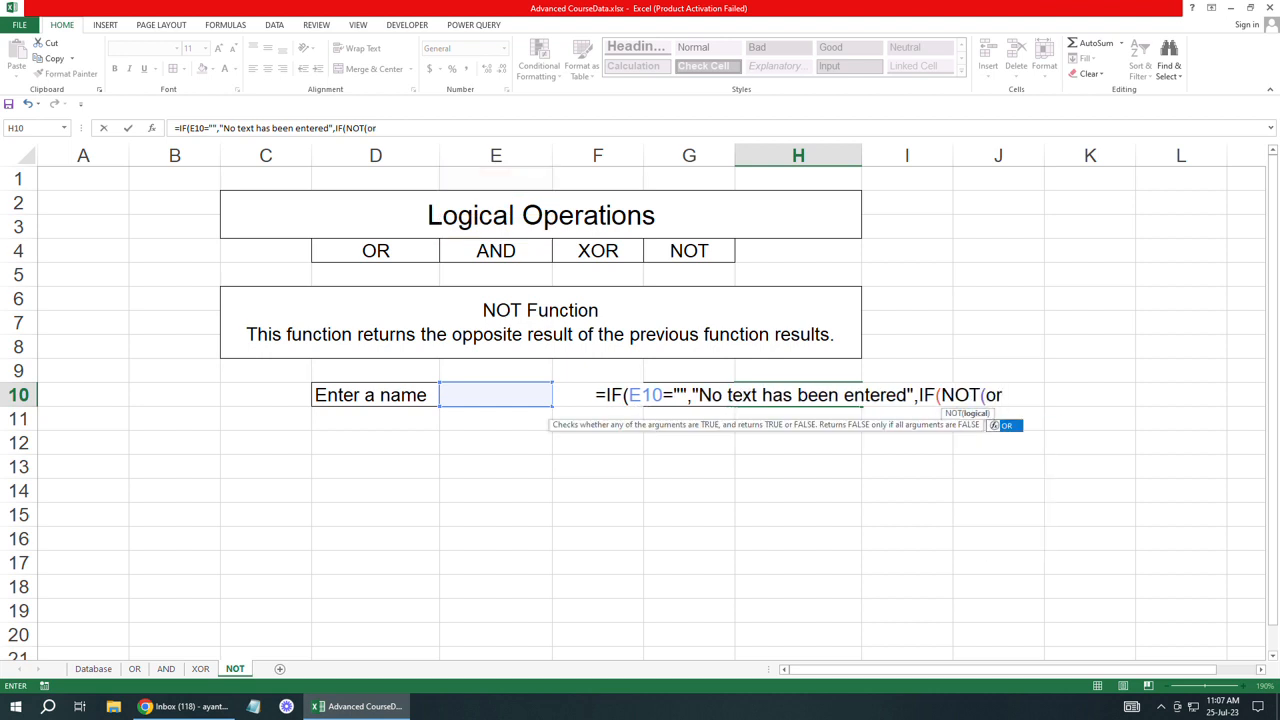
{"action": "key", "text": "Tab"}
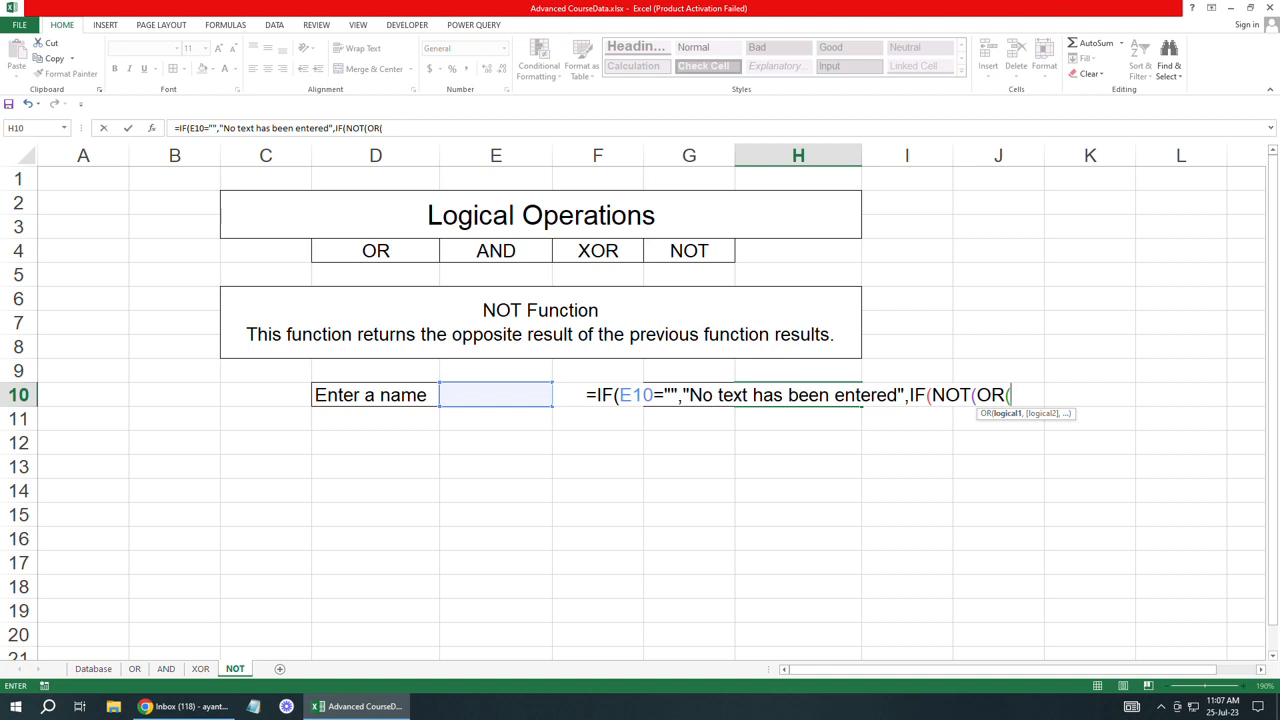
{"action": "left_click", "coordinate": [495, 394]}
{"action": "type", "text": "=\""}
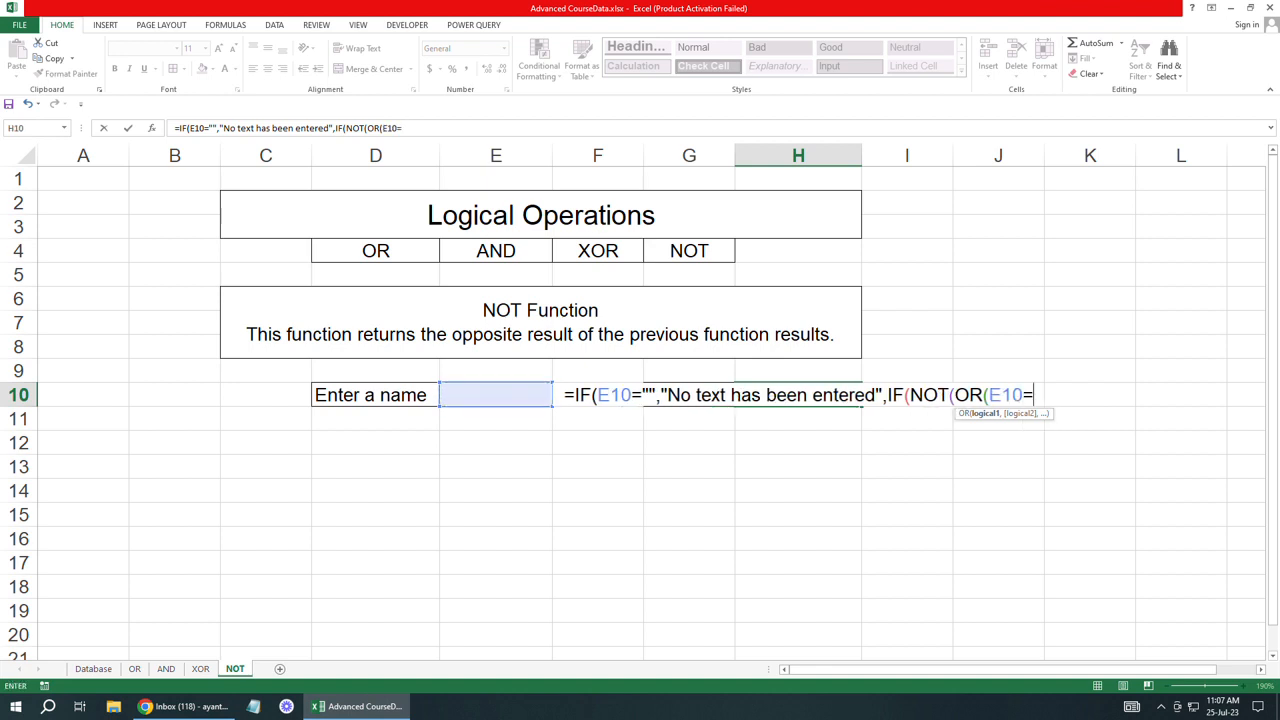
{"action": "type", "text": "A\","}
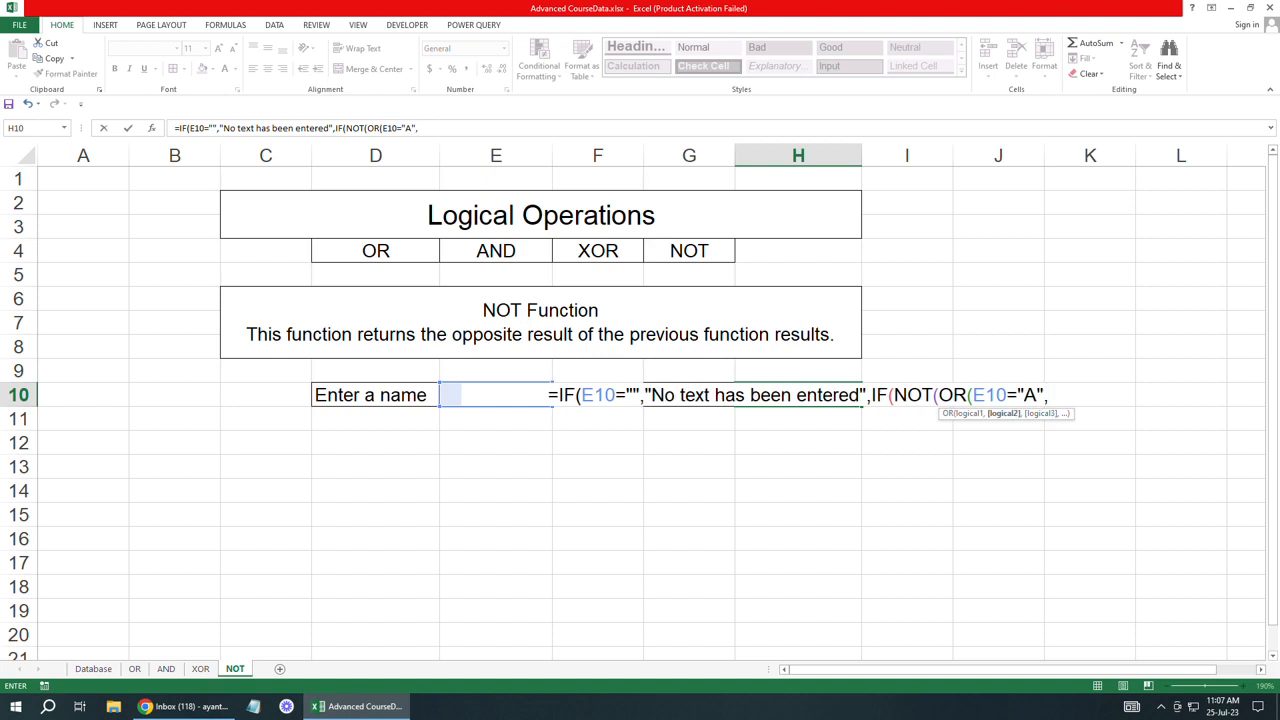
{"action": "type", "text": "E10="}
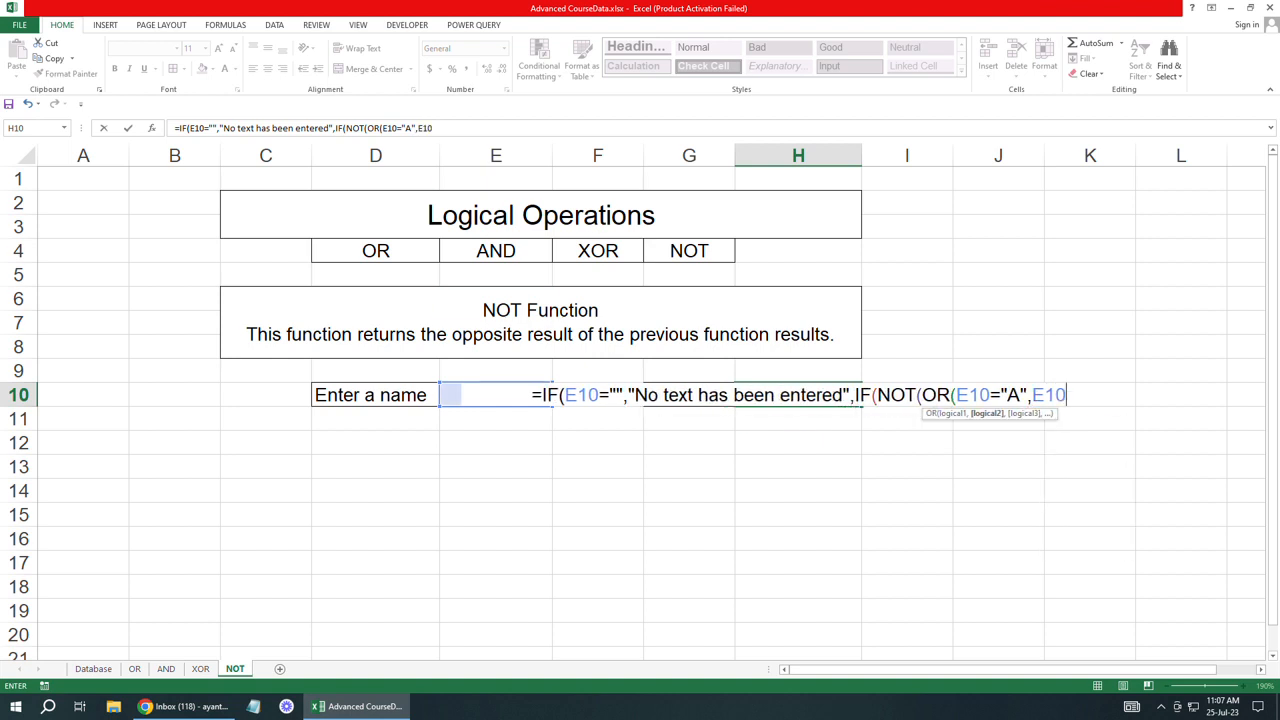
{"action": "type", "text": "\"B"}
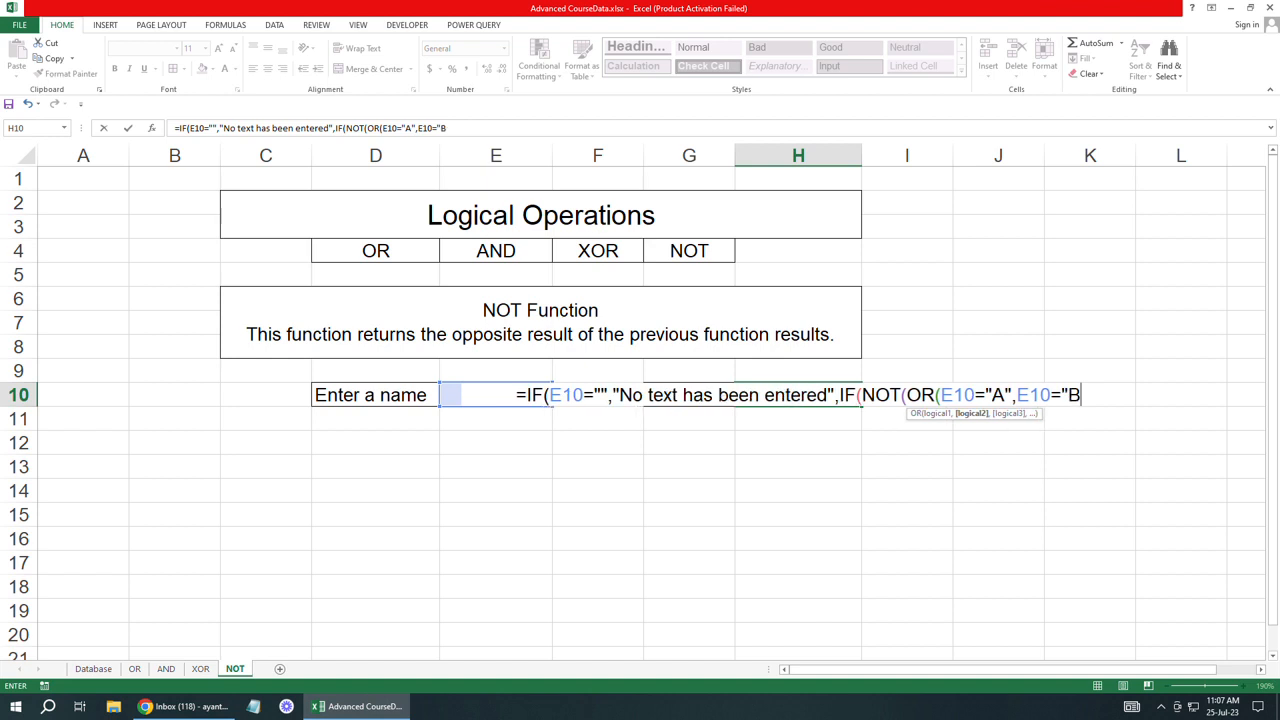
{"action": "type", "text": "\","}
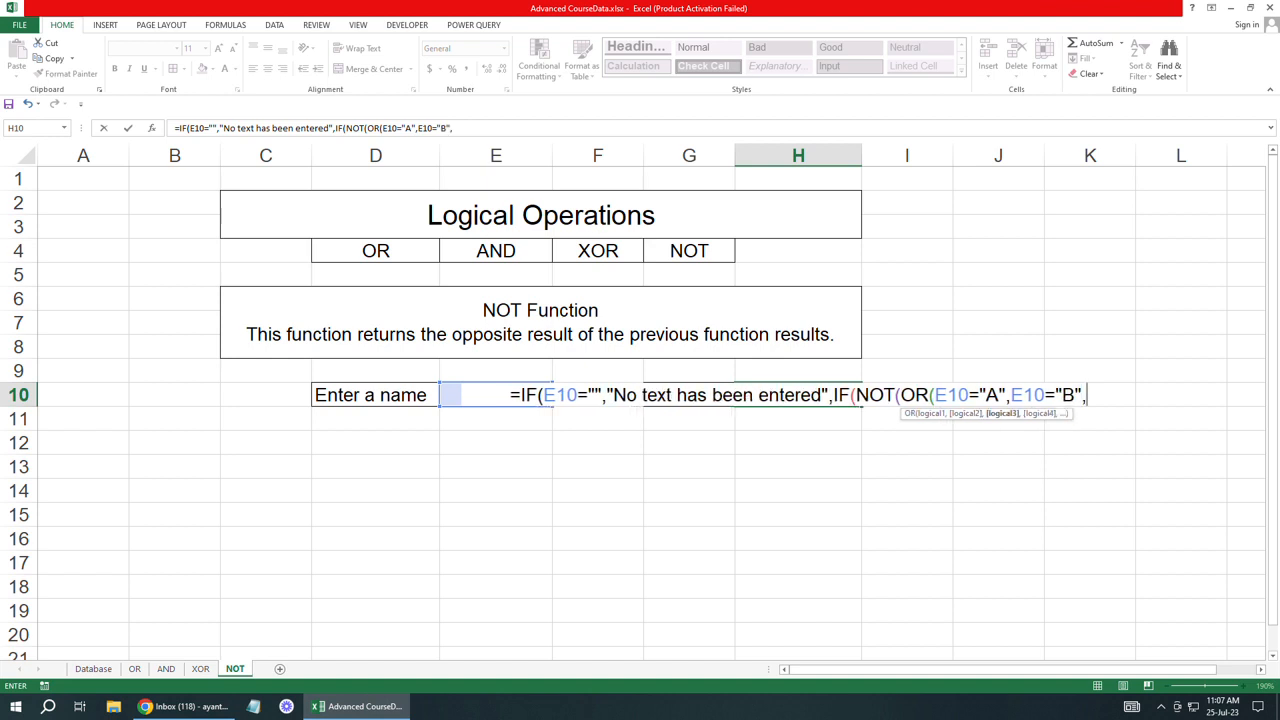
{"action": "type", "text": "E10"}
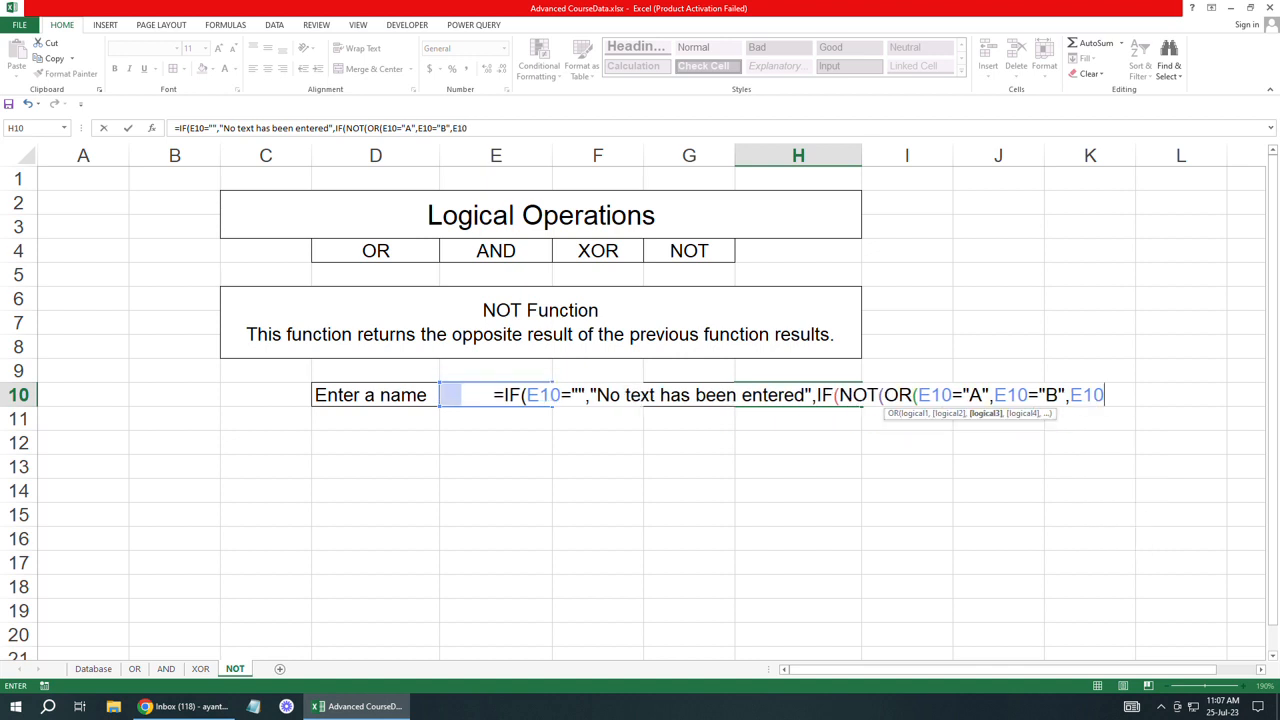
{"action": "type", "text": "=\"C\""}
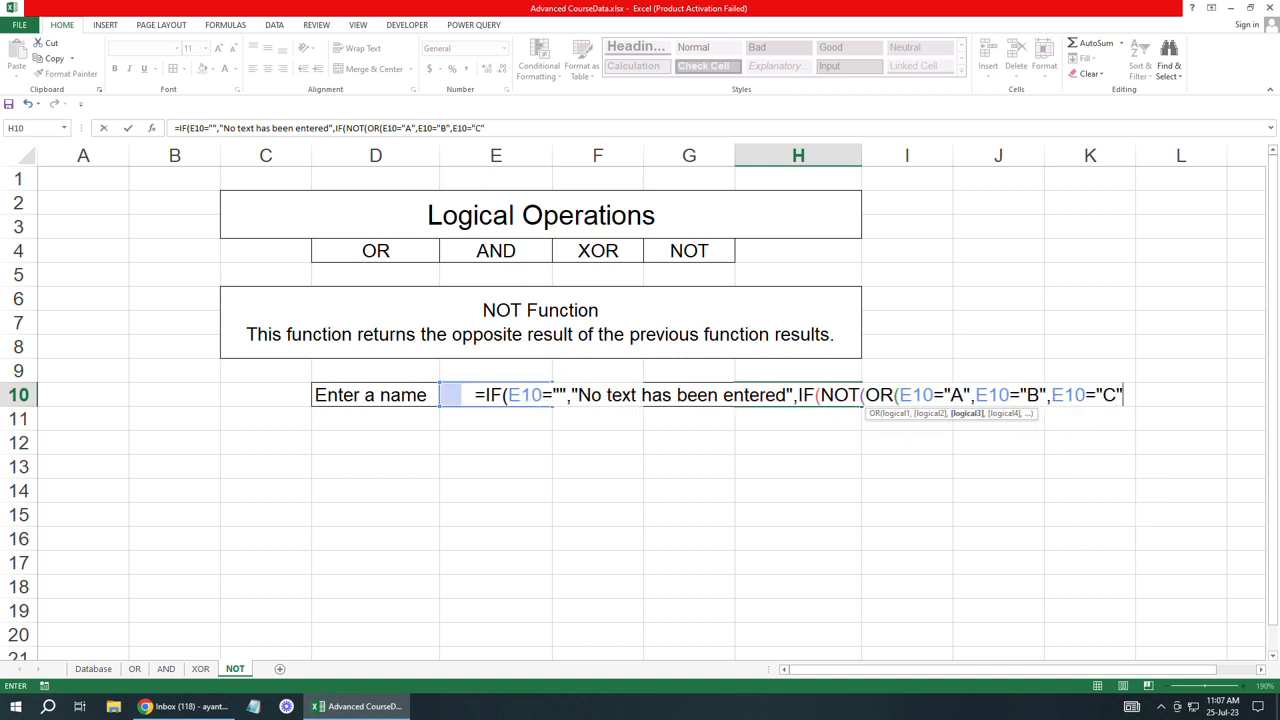
{"action": "type", "text": ")"}
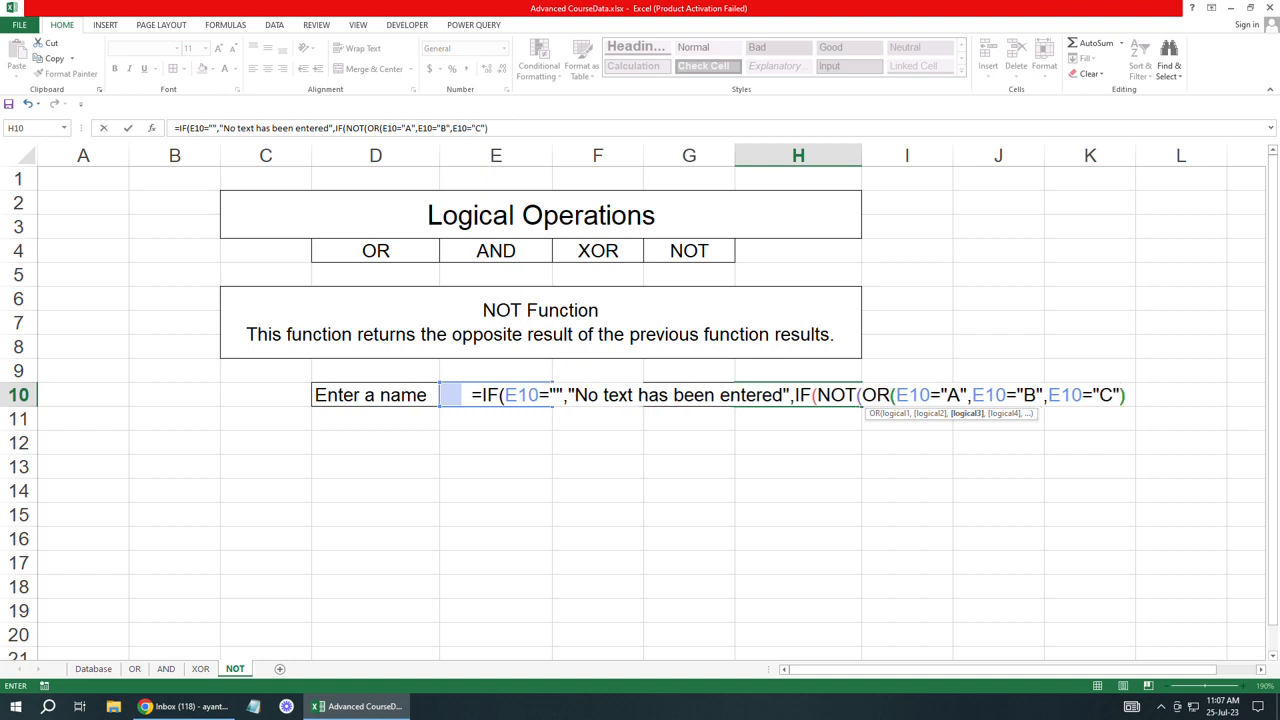
Step: Close the OR conditions in the H10 formula and add "Invalid" as the nested IF's true result
{"action": "type", "text": "),"}
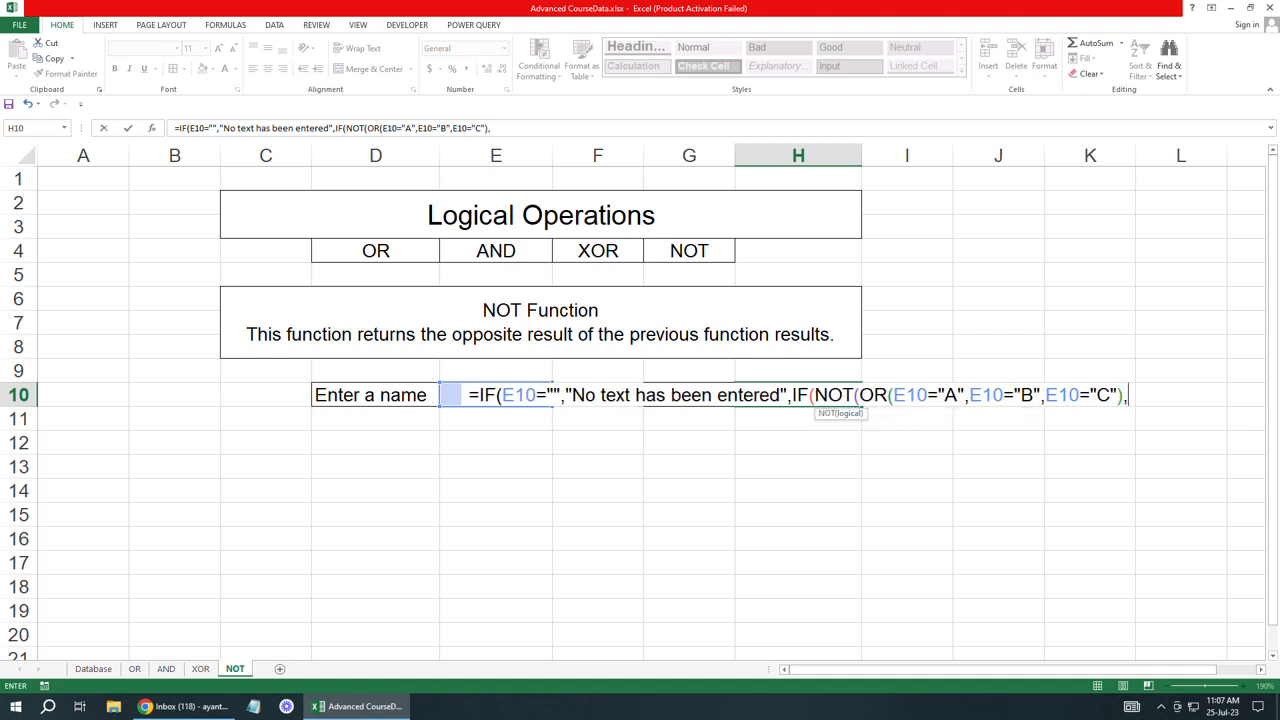
{"action": "type", "text": "\""}
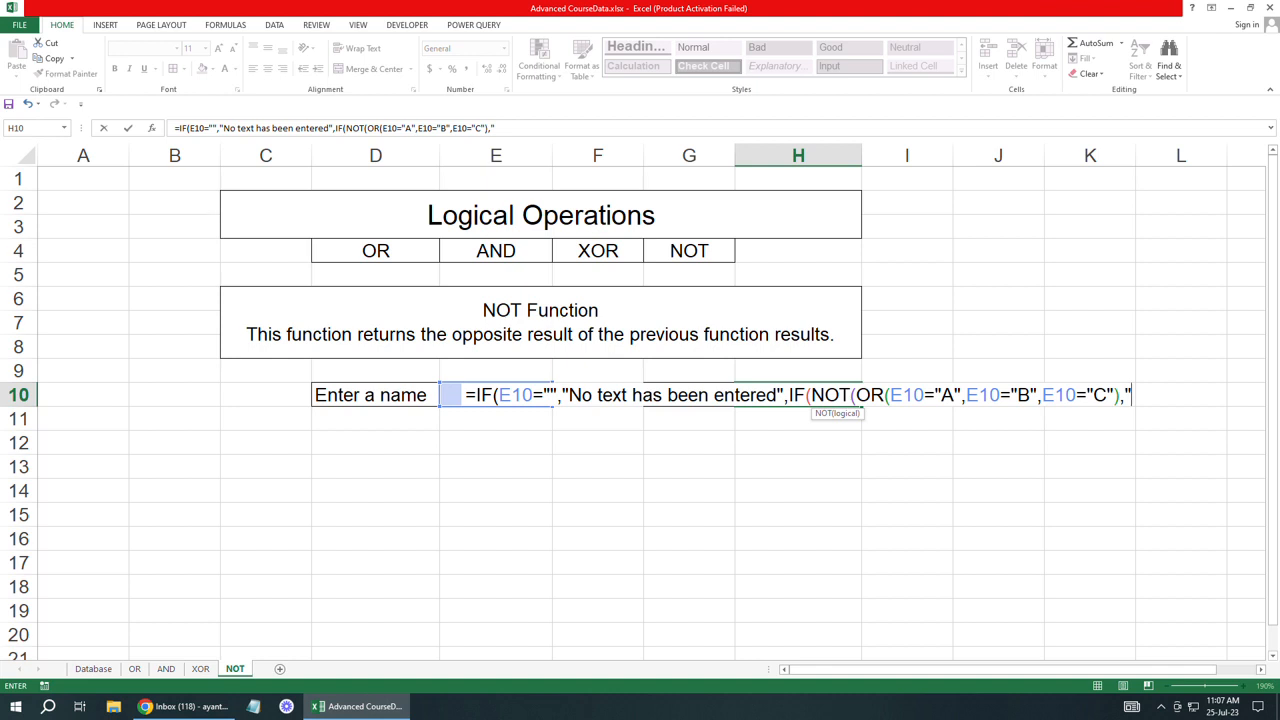
{"action": "type", "text": "I"}
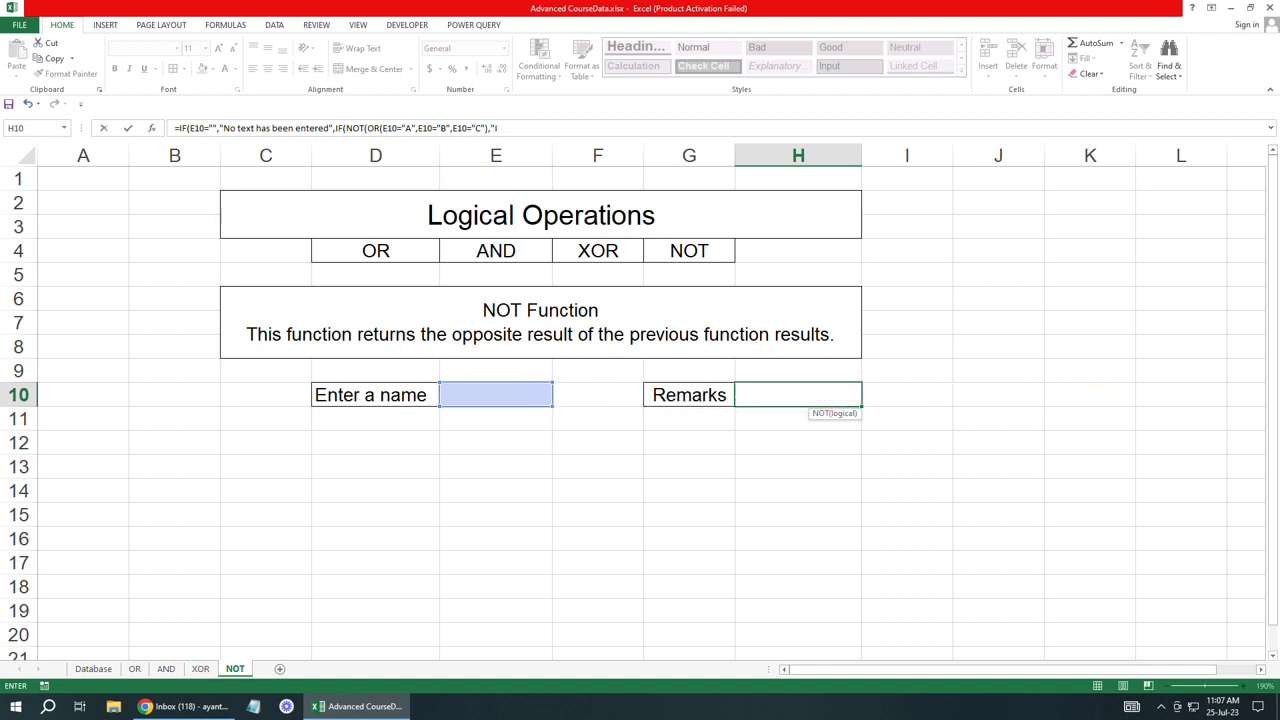
{"action": "type", "text": "nvalid\","}
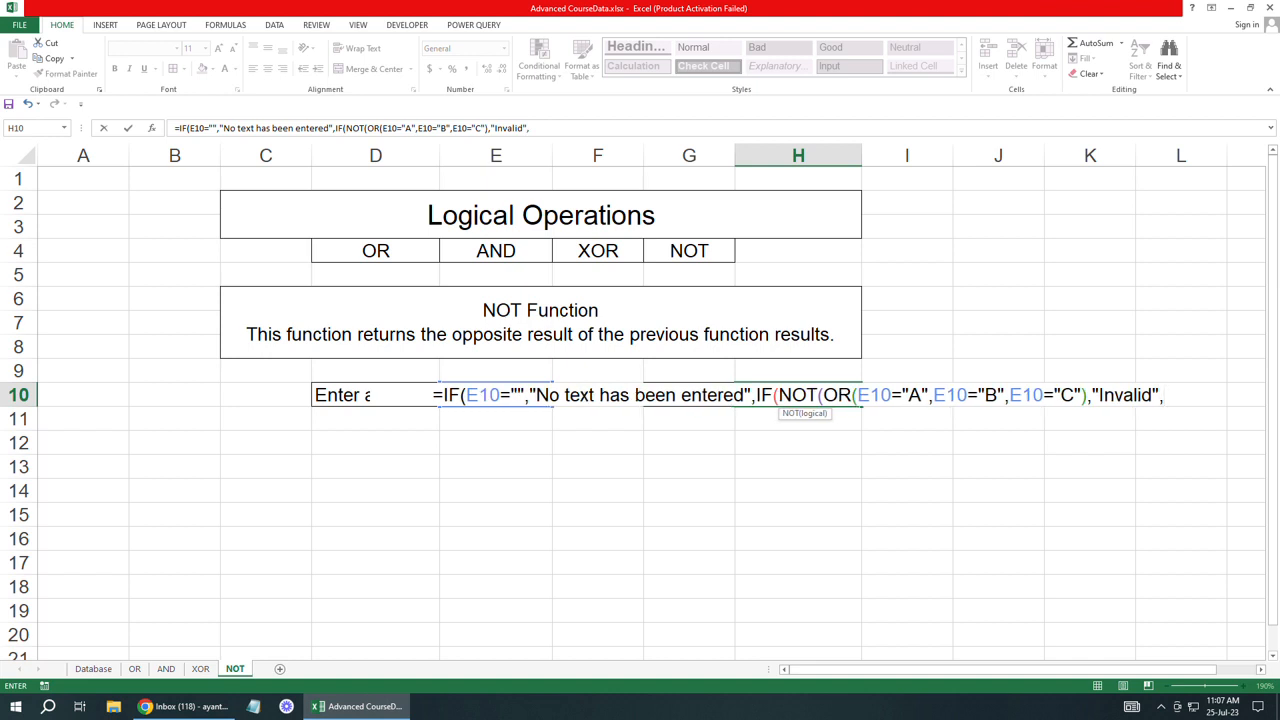
Step: Add "Valid" as the nested IF's false result, close the parentheses and try to enter the H10 formula
{"action": "type", "text": "\""}
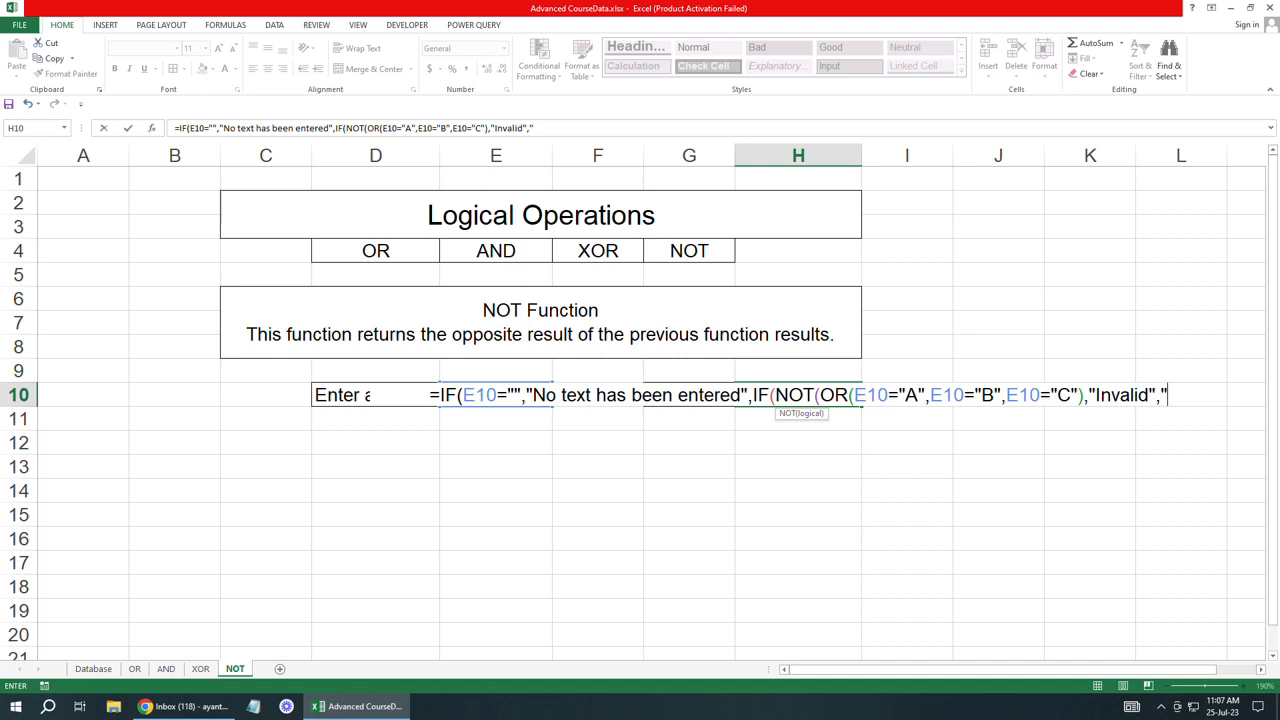
{"action": "type", "text": "lid\""}
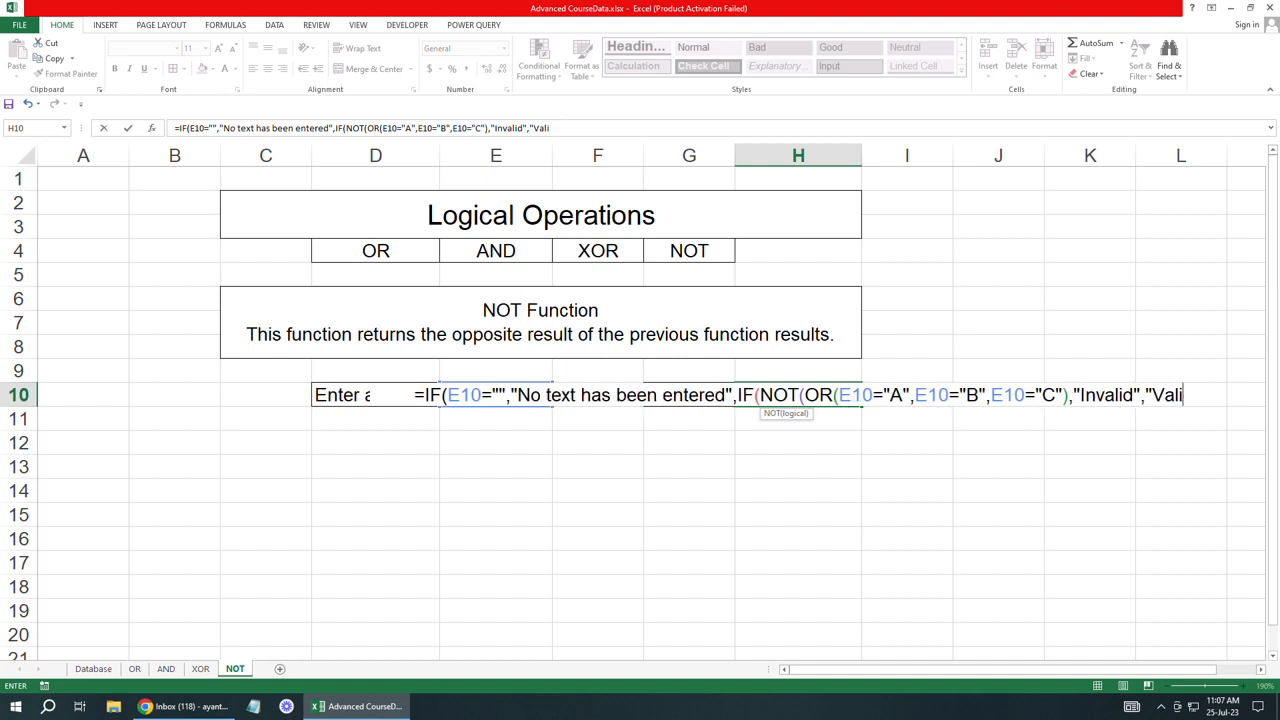
{"action": "type", "text": ")"}
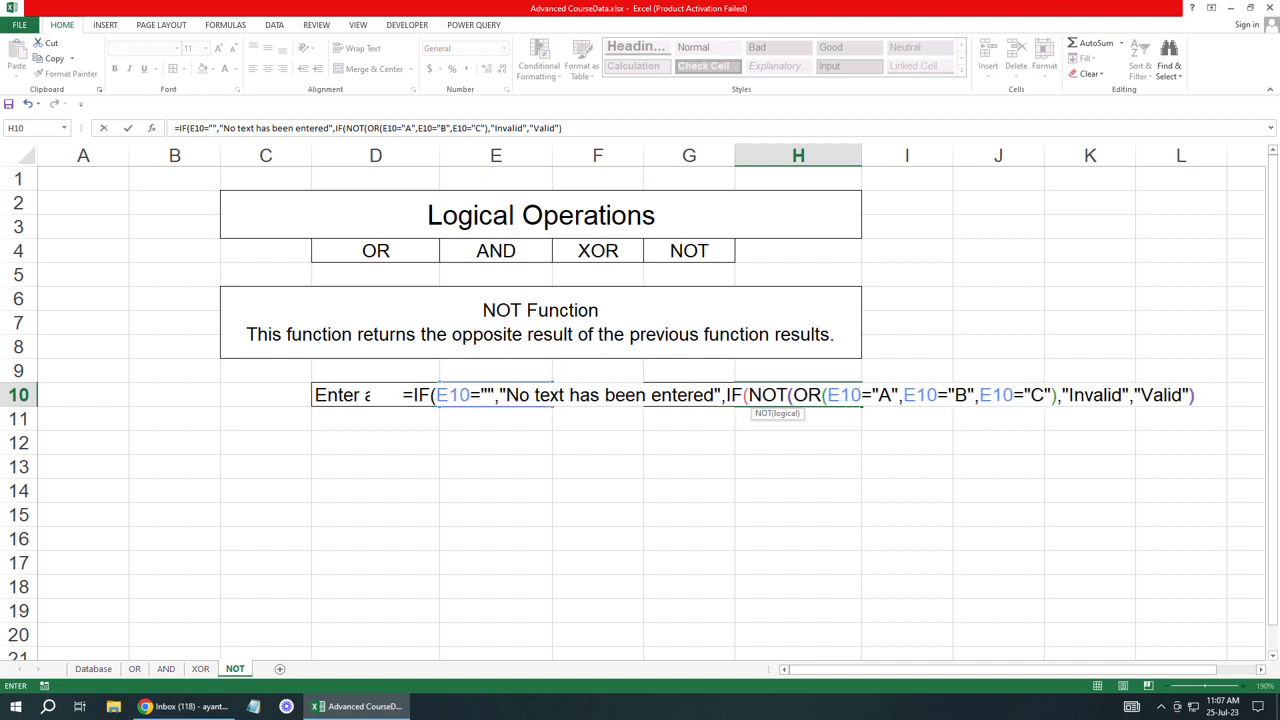
{"action": "type", "text": "))"}
{"action": "key", "text": "Return"}
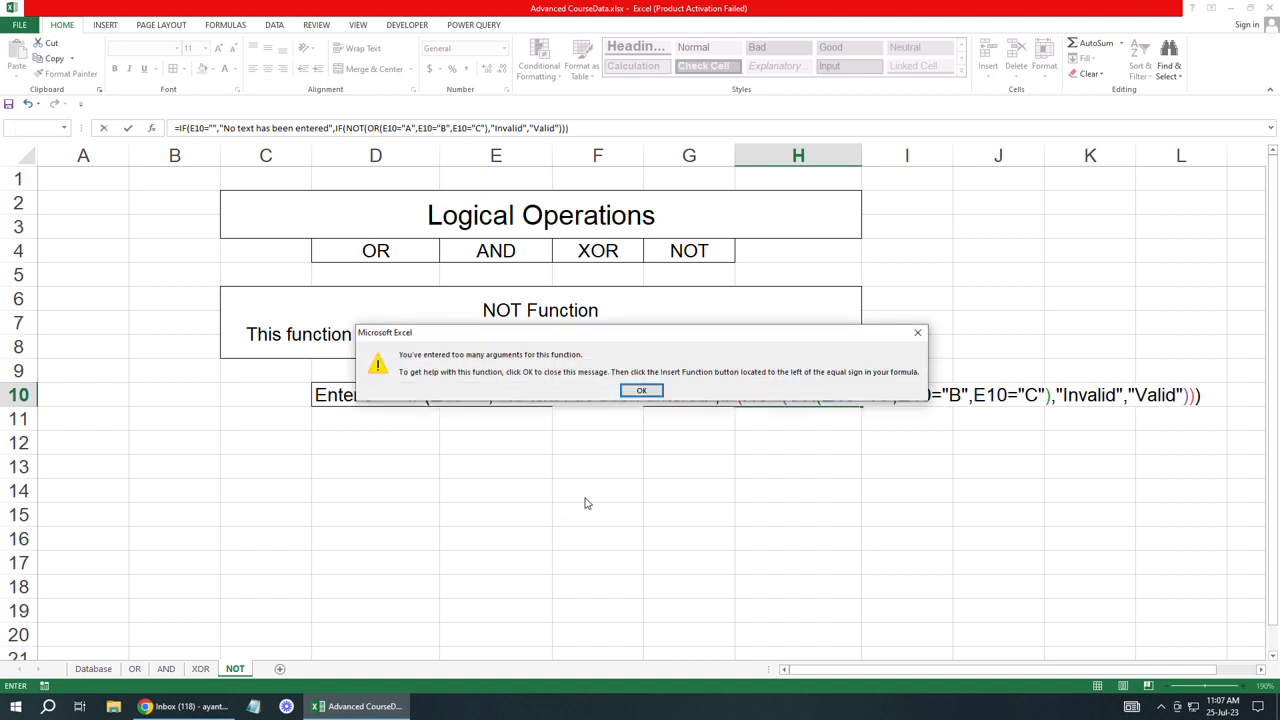
{"action": "left_click", "coordinate": [918, 334]}
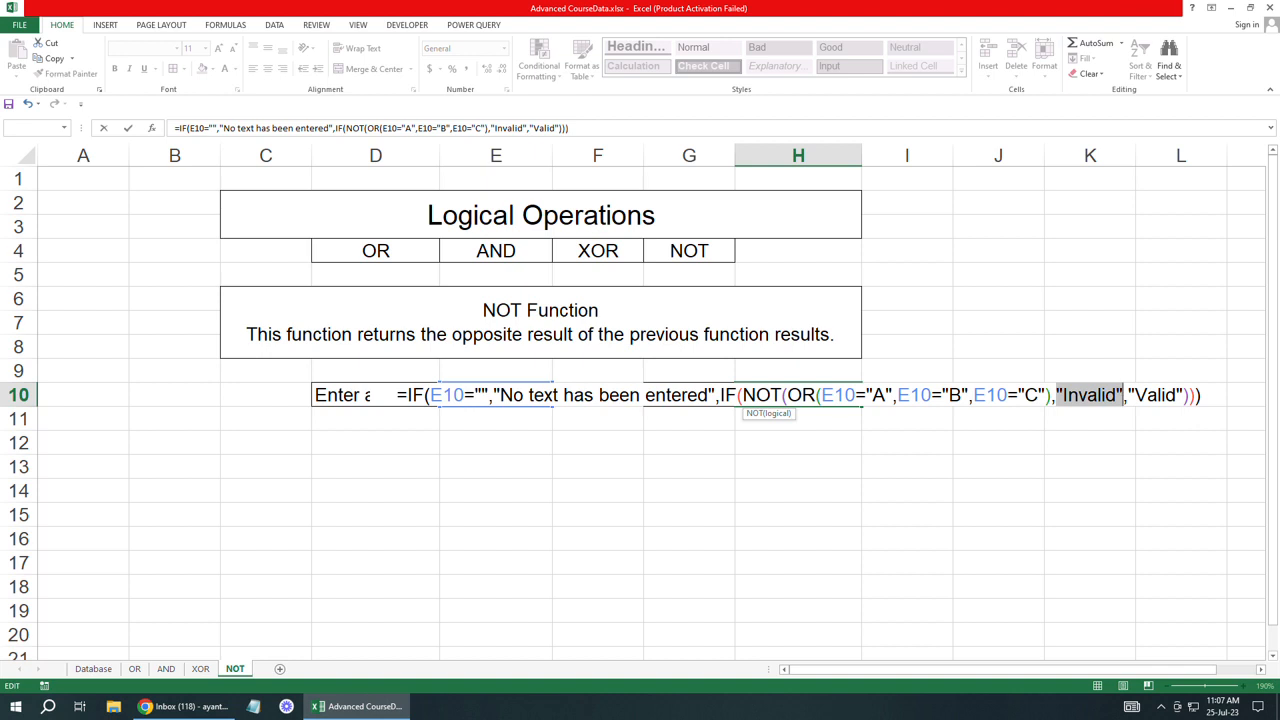
Step: Close the NOT function right after the OR conditions, enter the corrected H10 formula and auto-fit column H
{"action": "key", "text": "Left"}
{"action": "key", "text": "Left"}
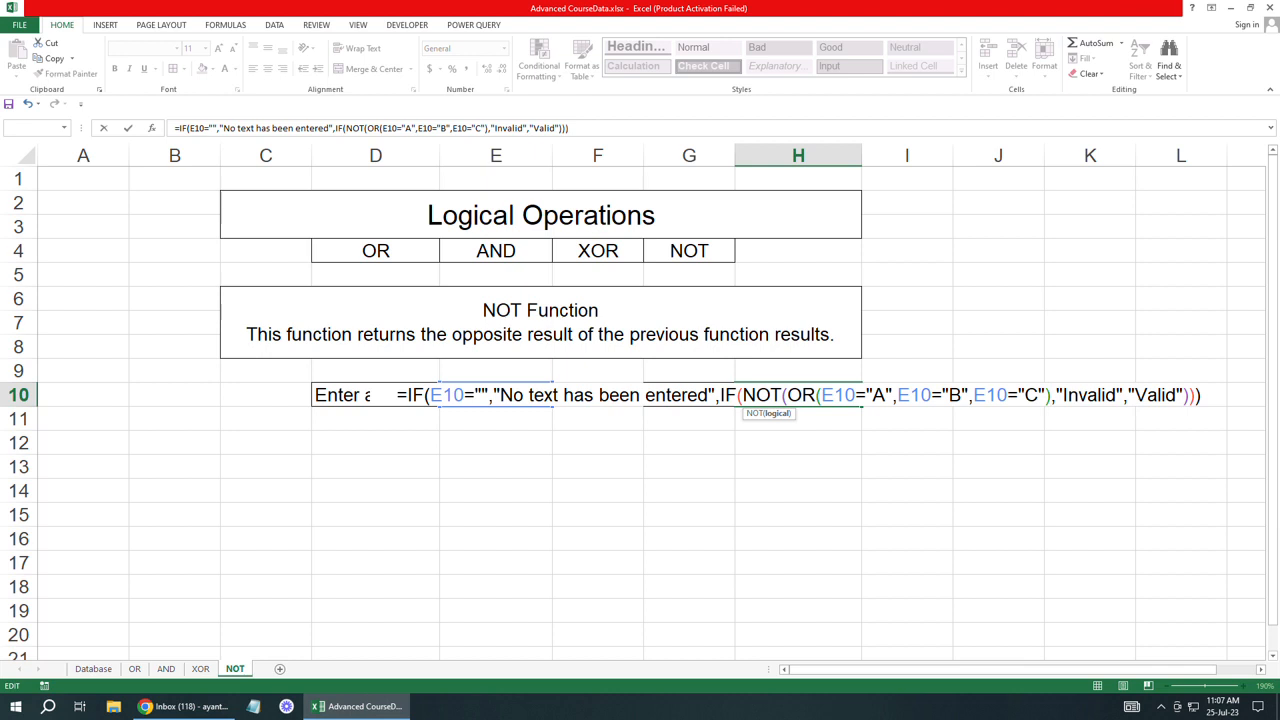
{"action": "type", "text": ")"}
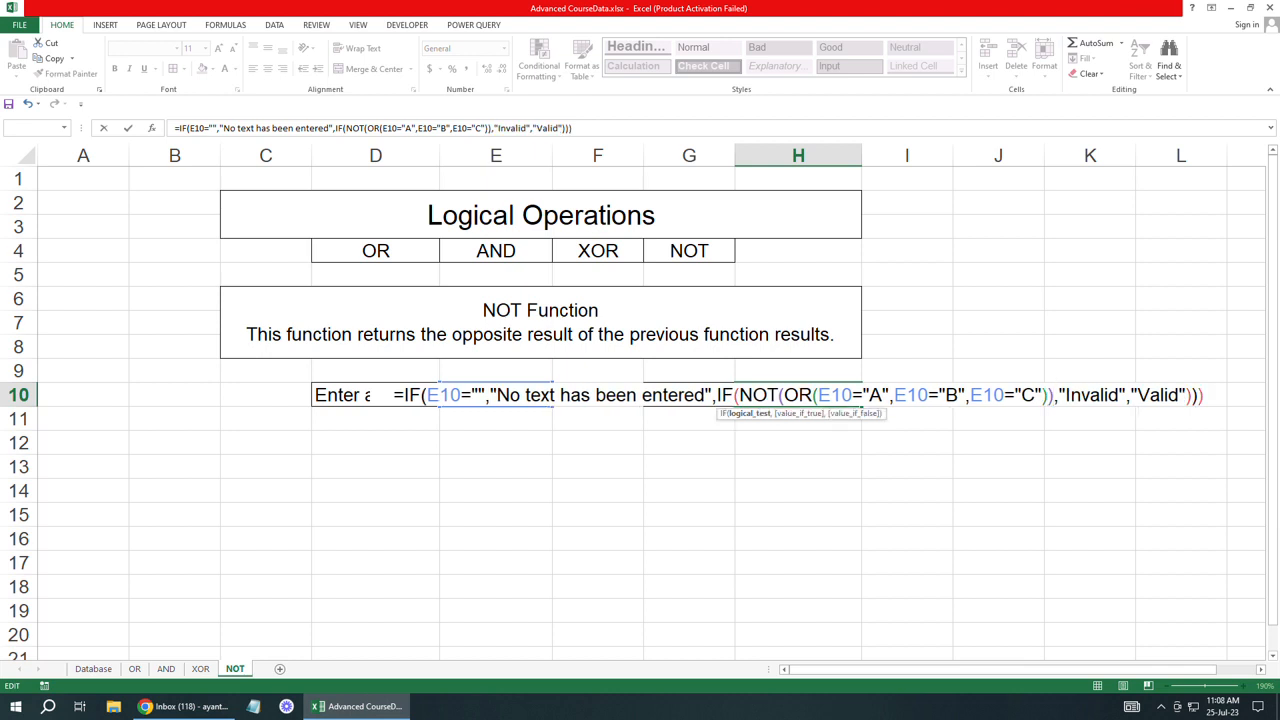
{"action": "key", "text": "End"}
{"action": "key", "text": "BackSpace"}
{"action": "key", "text": "Return"}
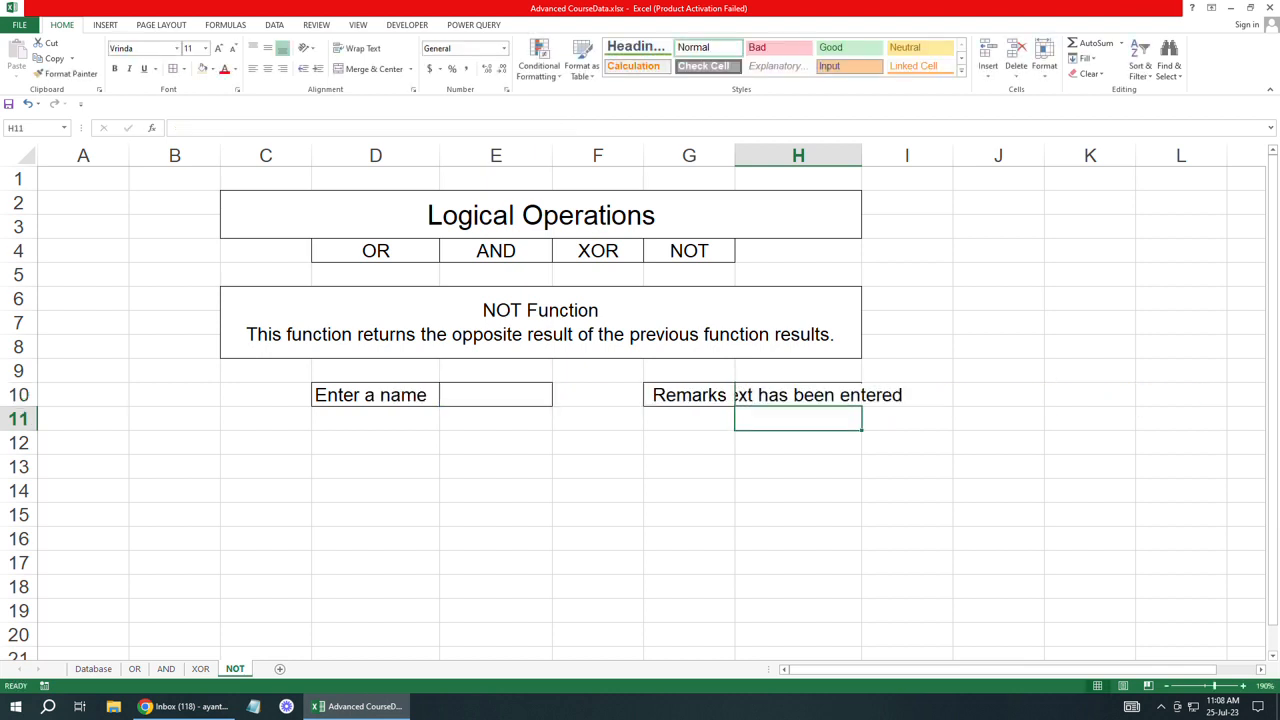
{"action": "double_click", "coordinate": [862, 155]}
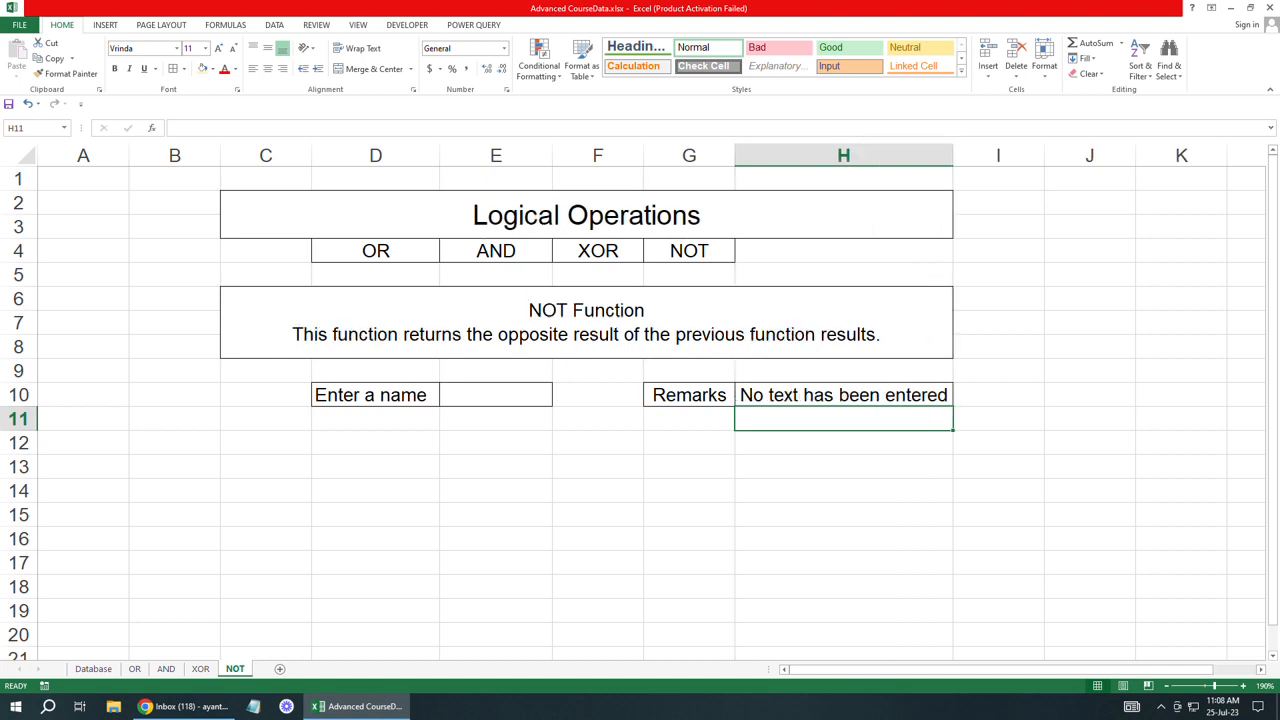
{"action": "left_click", "coordinate": [375, 515]}
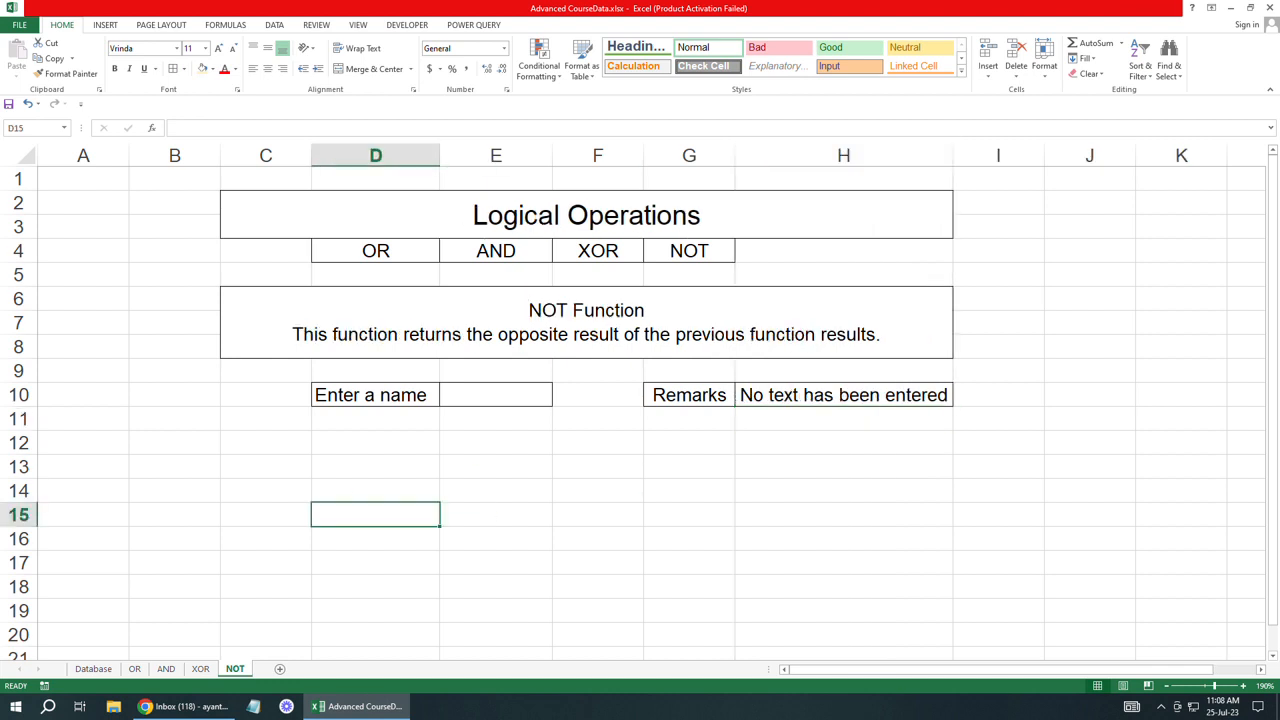
Step: Label D12 "Valid Names" and list A/B/C beside it in E12
{"action": "left_click", "coordinate": [375, 443]}
{"action": "type", "text": "Vali"}
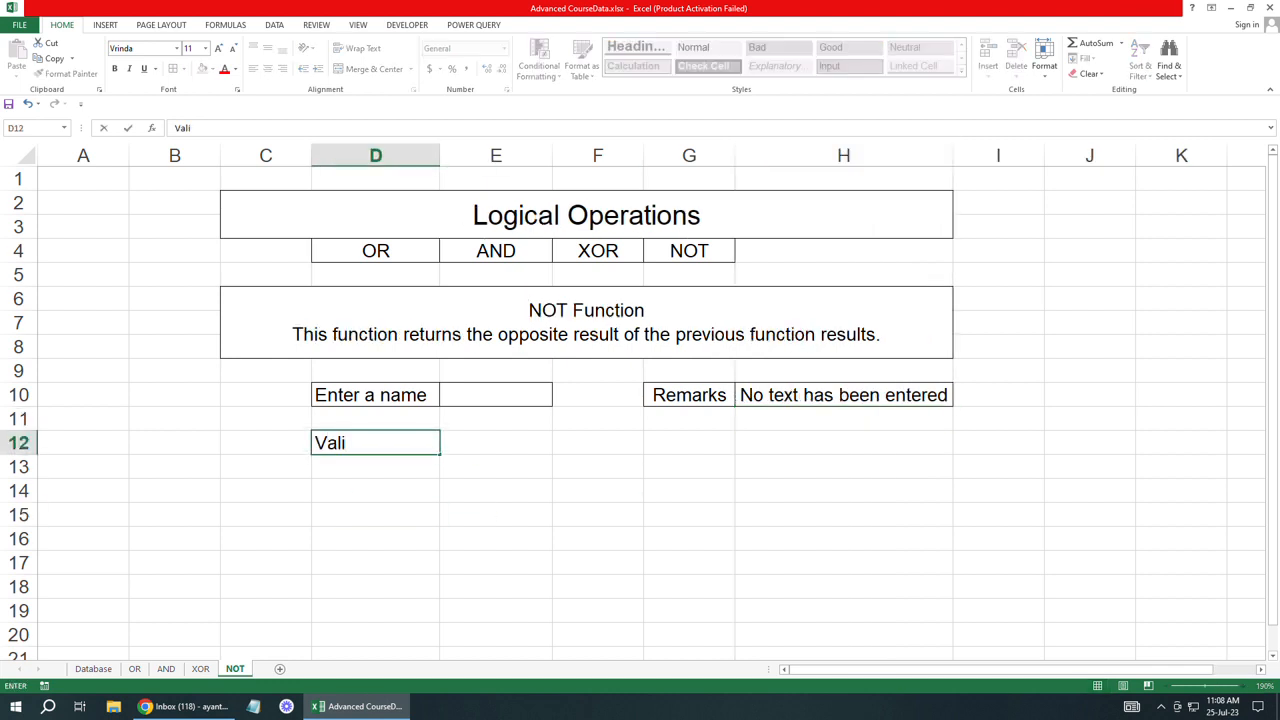
{"action": "type", "text": "d Names"}
{"action": "key", "text": "ctrl+Return"}
{"action": "key", "text": "Tab"}
{"action": "type", "text": "A"}
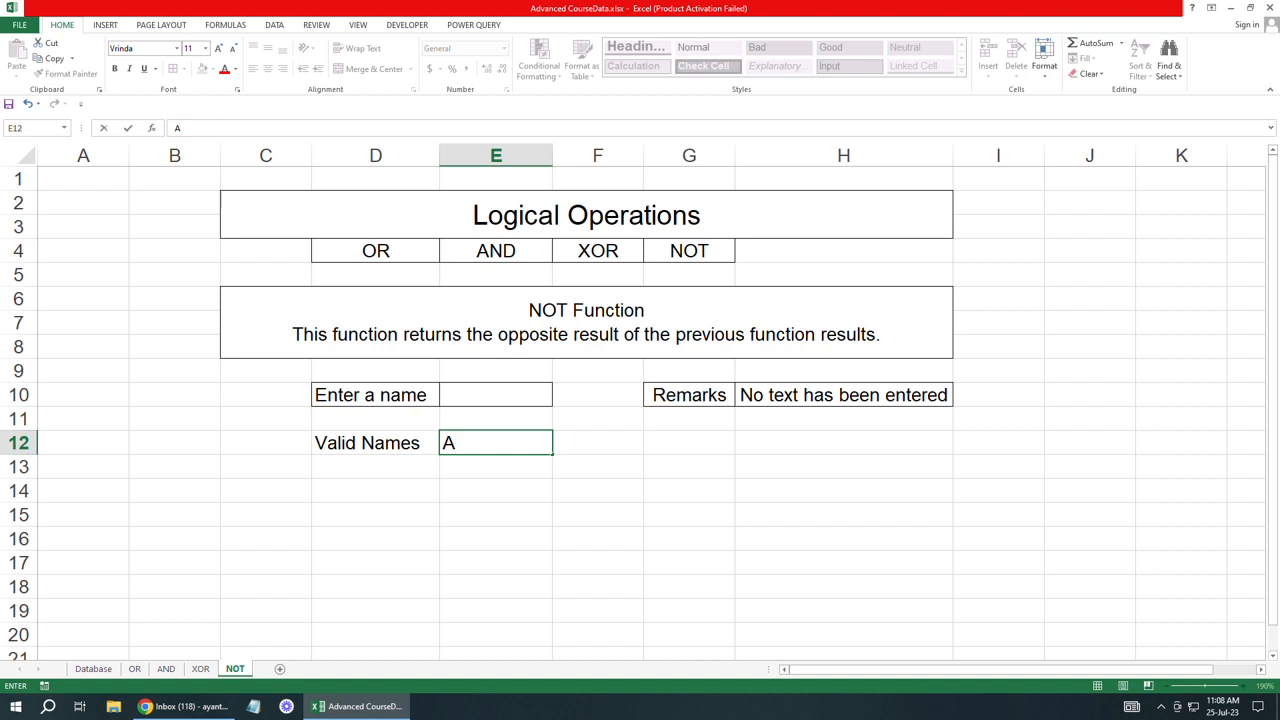
{"action": "type", "text": "/B/C"}
{"action": "left_click", "coordinate": [496, 514]}
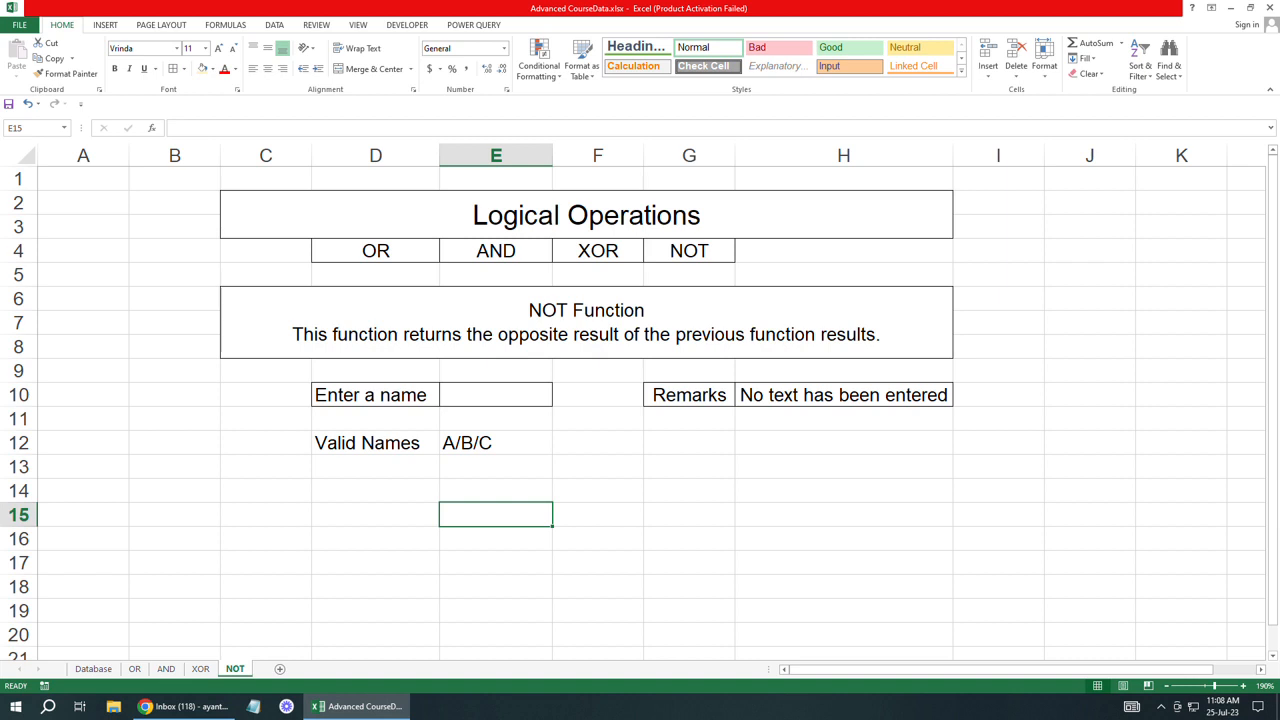
{"action": "left_click", "coordinate": [376, 443]}
{"action": "left_click", "coordinate": [496, 443]}
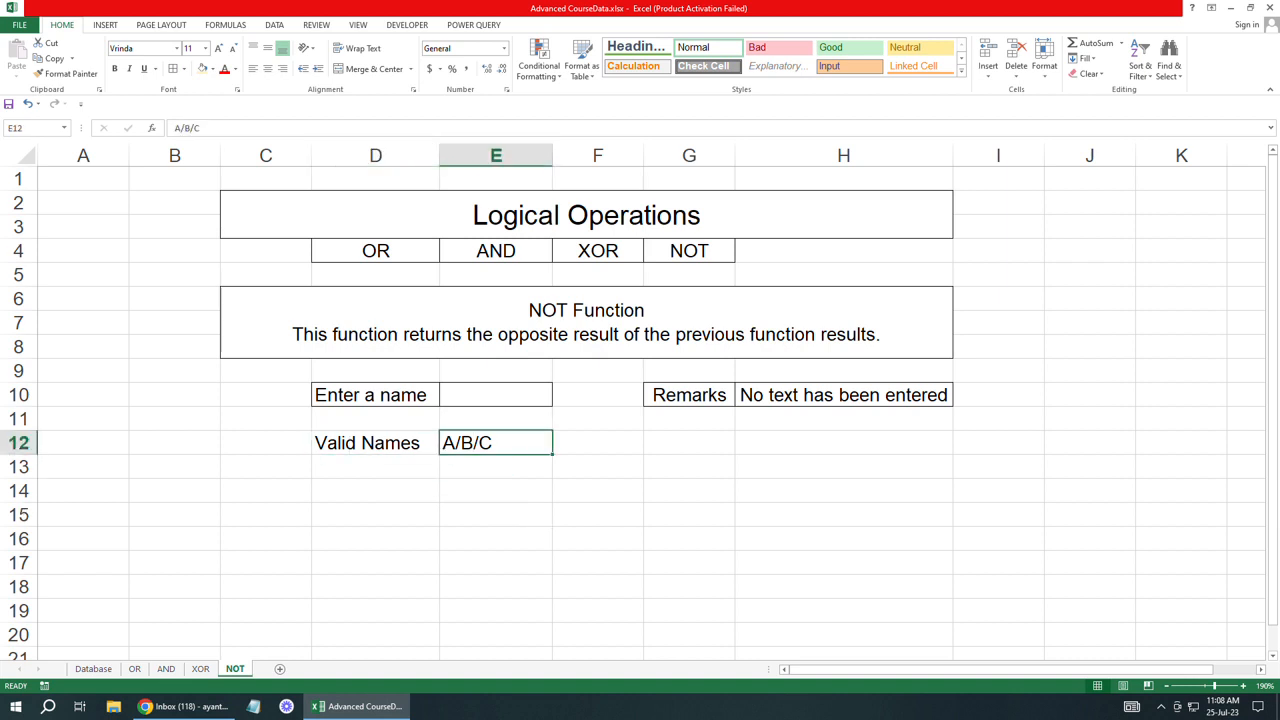
Step: Test the remark formula with the invalid name D in E10
{"action": "left_click", "coordinate": [496, 395]}
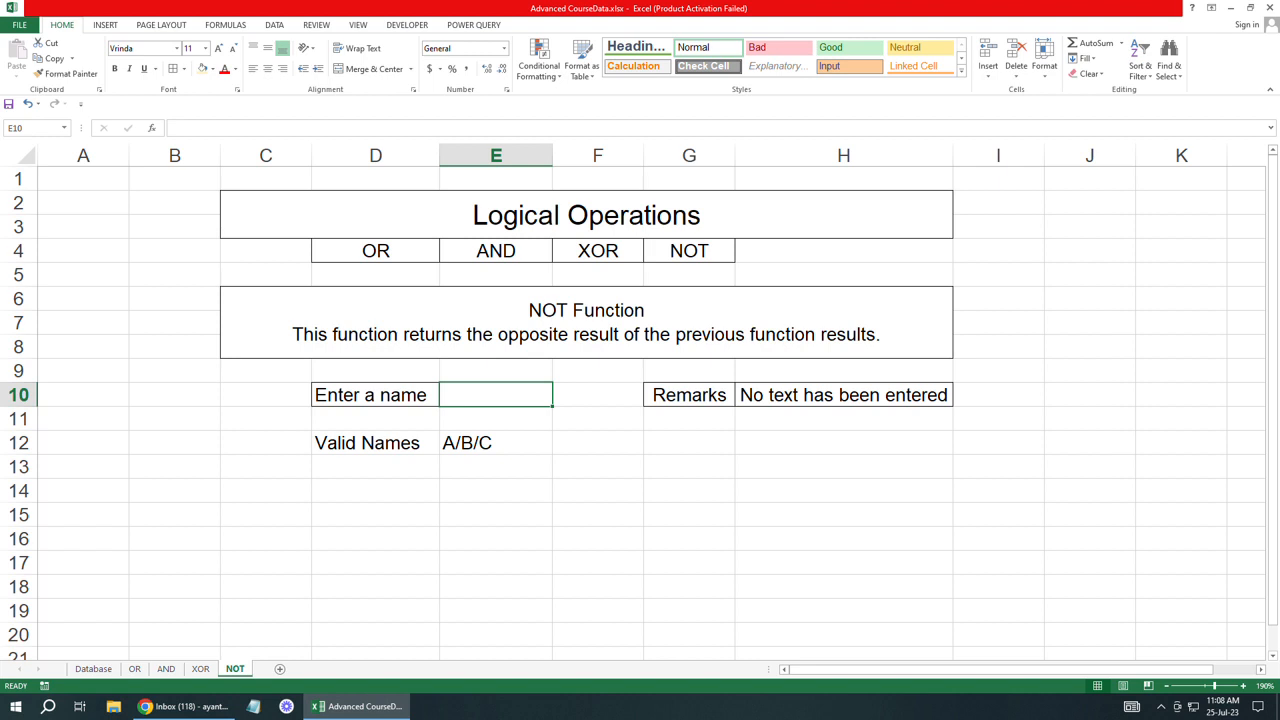
{"action": "type", "text": "D"}
{"action": "left_click", "coordinate": [598, 515]}
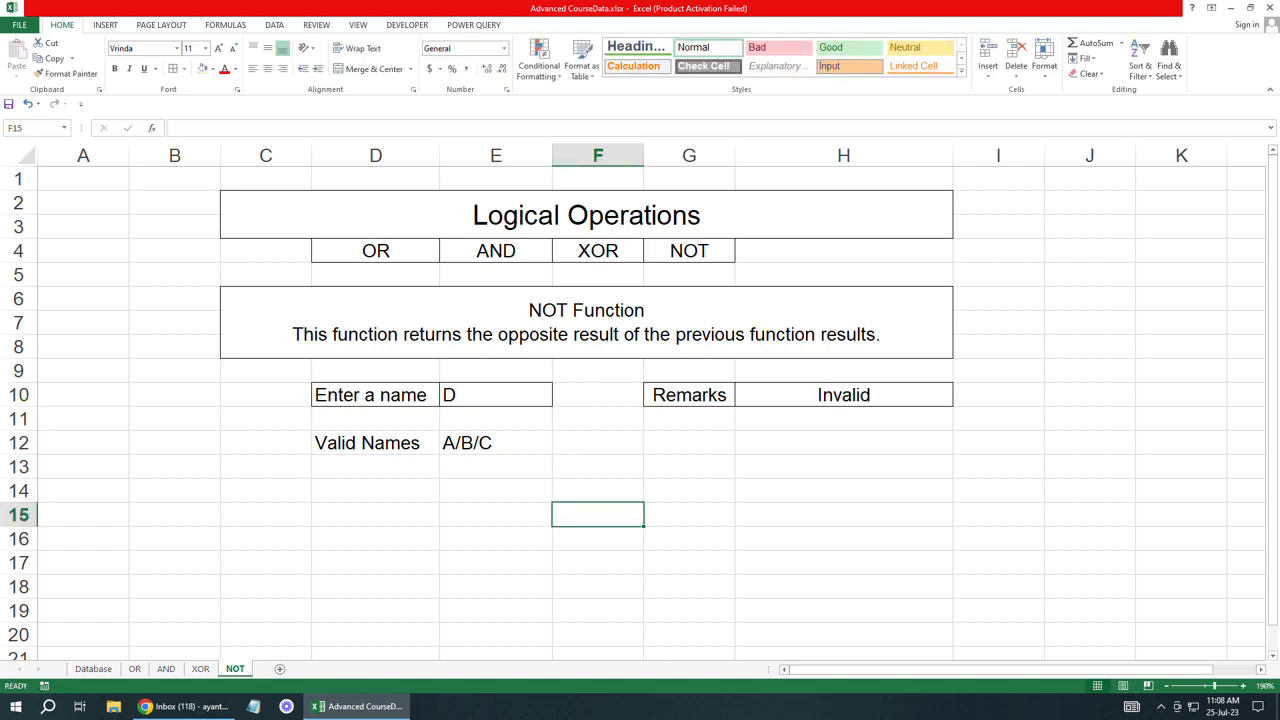
Step: Center the name entry horizontally in E10
{"action": "left_click", "coordinate": [496, 395]}
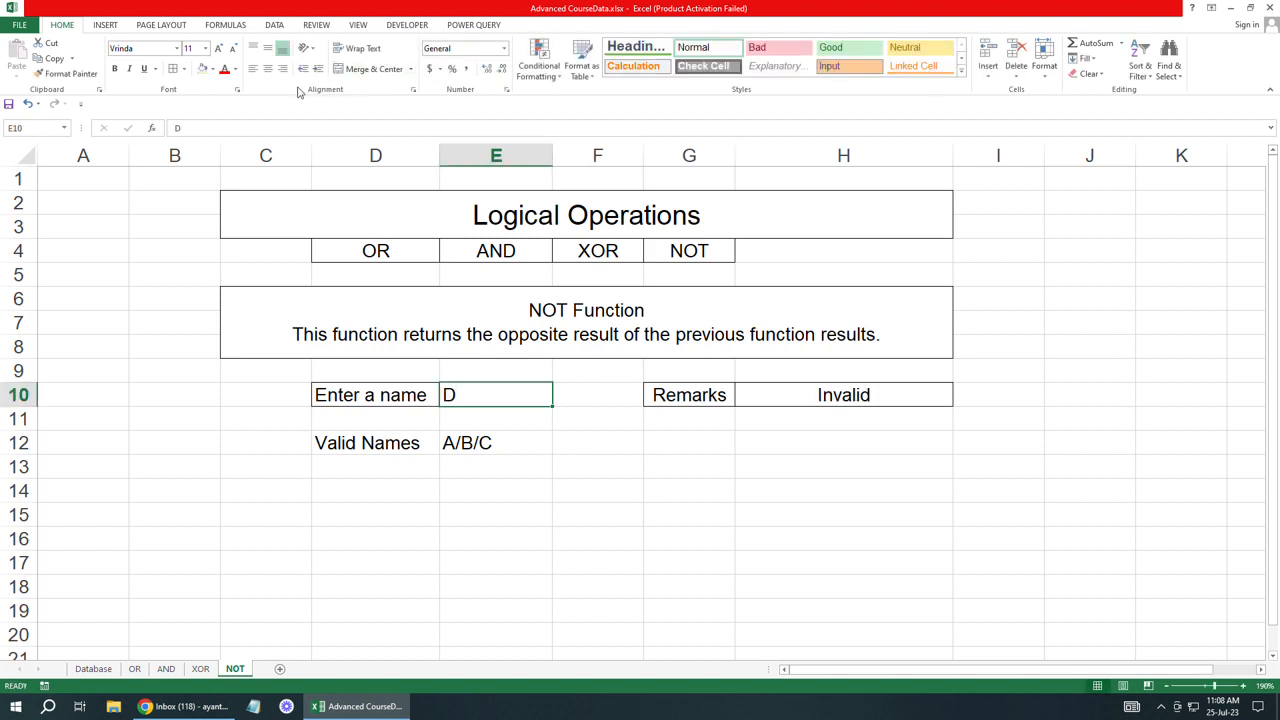
{"action": "left_click", "coordinate": [267, 68]}
{"action": "left_click", "coordinate": [598, 491]}
Step: Test the remark formula by entering B, A and E in turn in E10
{"action": "left_click", "coordinate": [496, 395]}
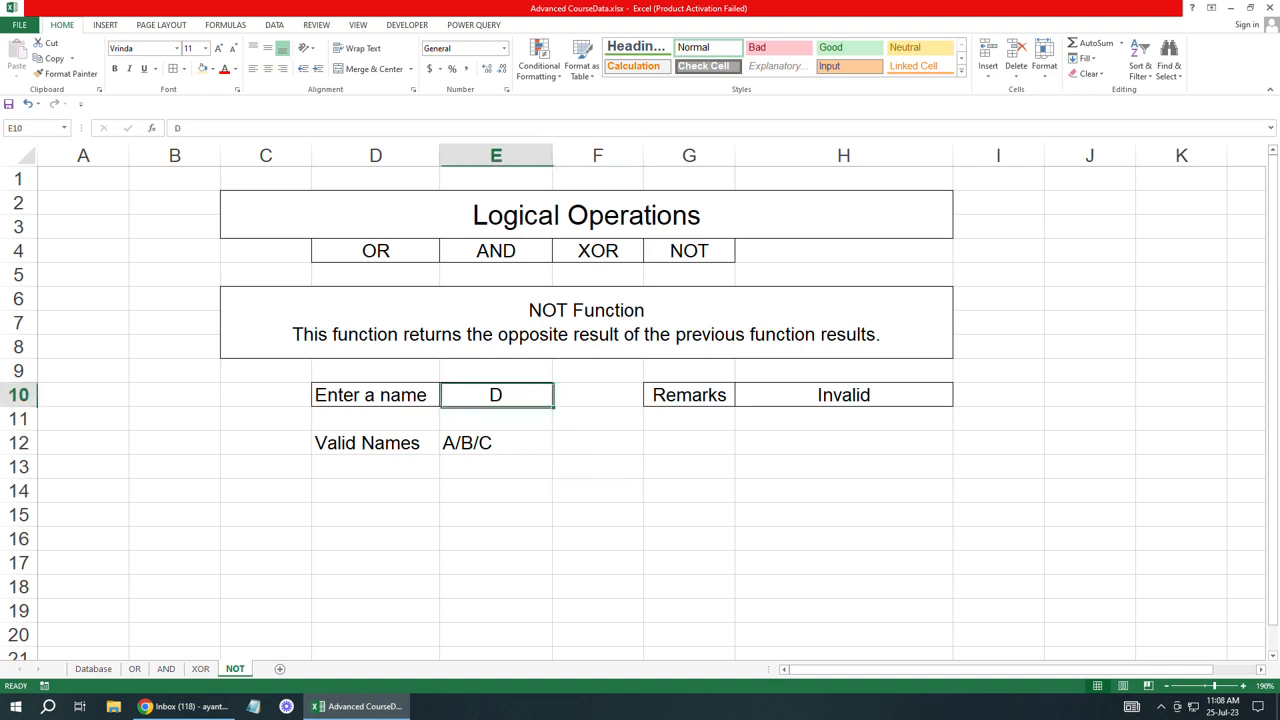
{"action": "type", "text": "B"}
{"action": "left_click", "coordinate": [598, 539]}
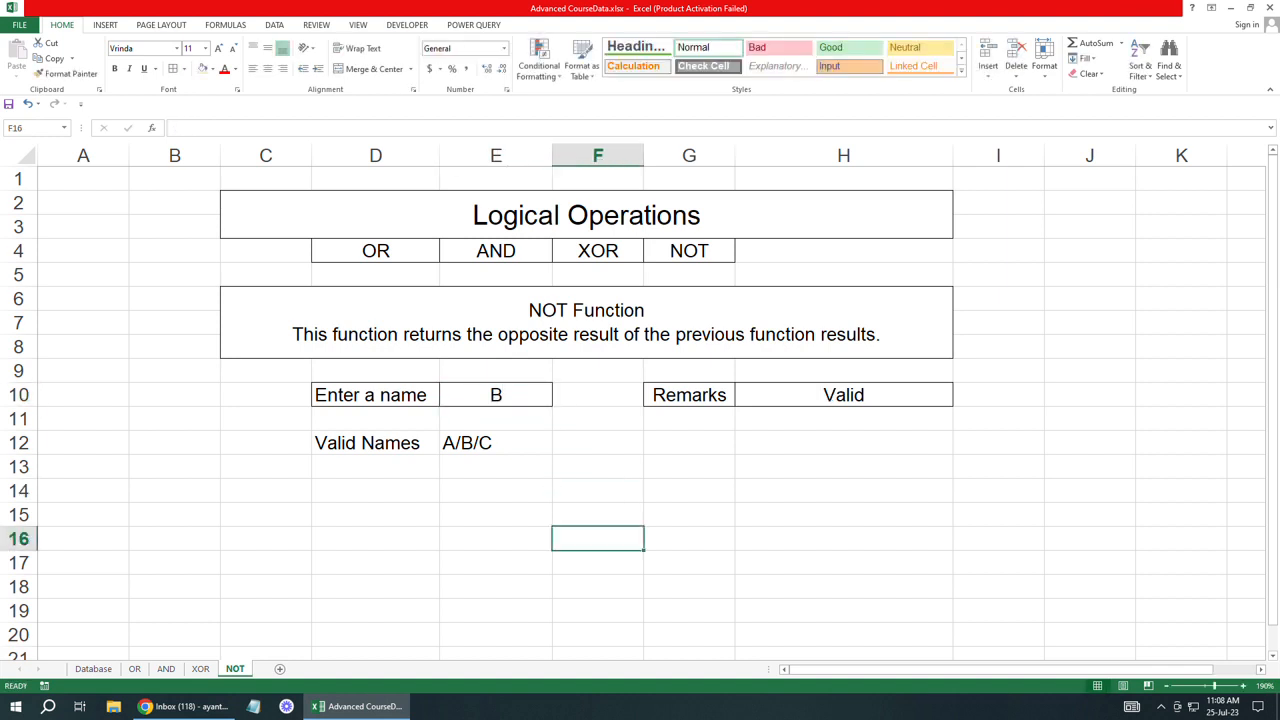
{"action": "left_click", "coordinate": [496, 395]}
{"action": "type", "text": "A"}
{"action": "left_click", "coordinate": [689, 515]}
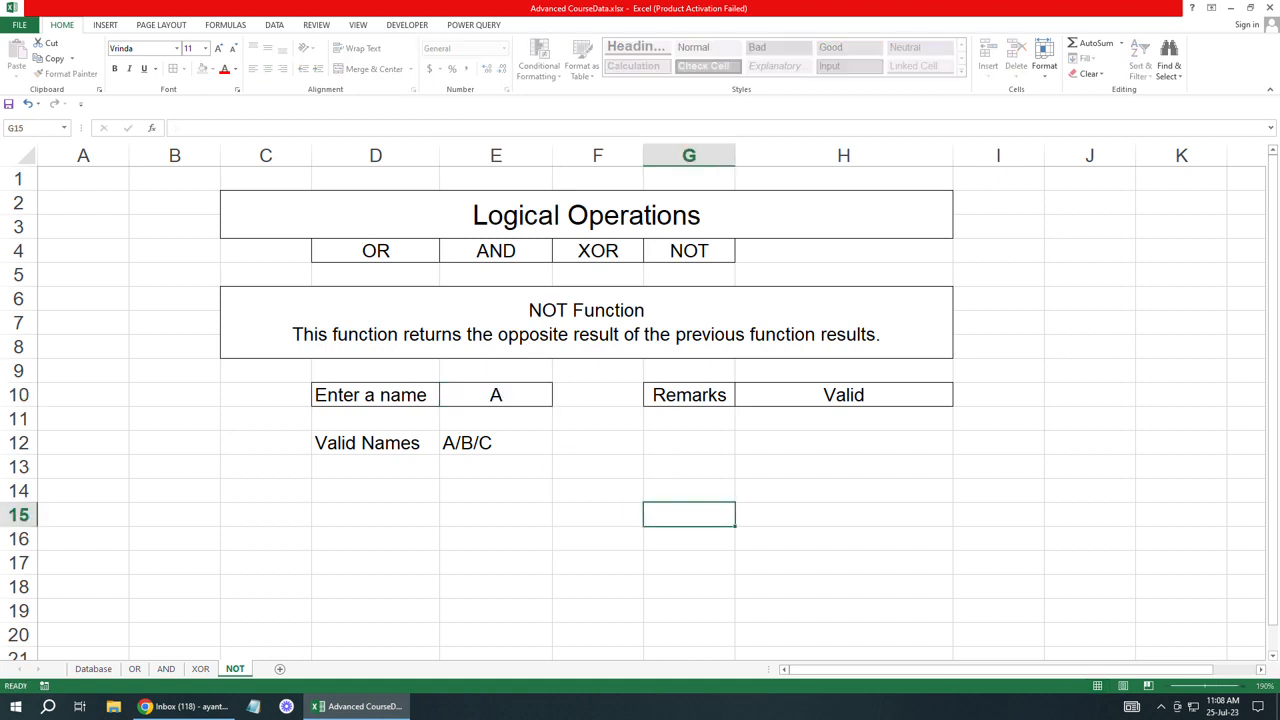
{"action": "left_click", "coordinate": [496, 395]}
{"action": "type", "text": "E"}
{"action": "left_click", "coordinate": [598, 515]}
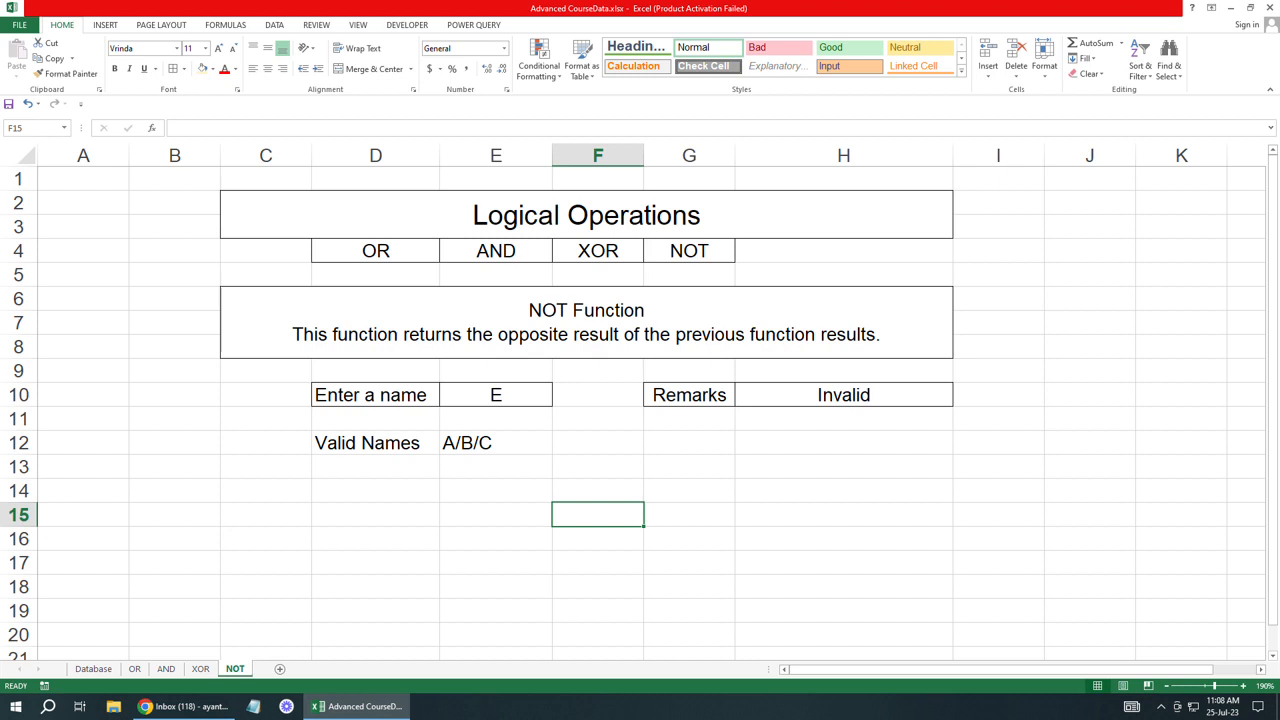
Step: Review the nested IF, NOT and OR formula in H10, including its empty-cell test, without changing it
{"action": "double_click", "coordinate": [847, 395]}
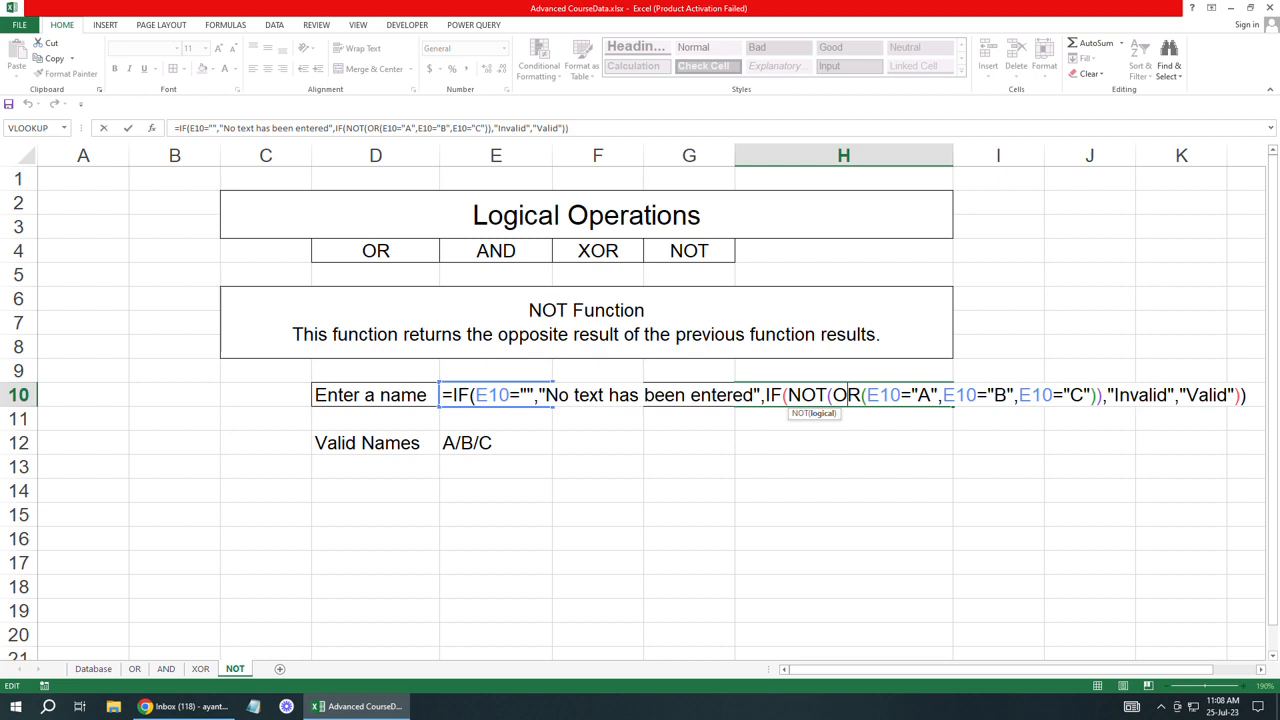
{"action": "left_click", "coordinate": [527, 395]}
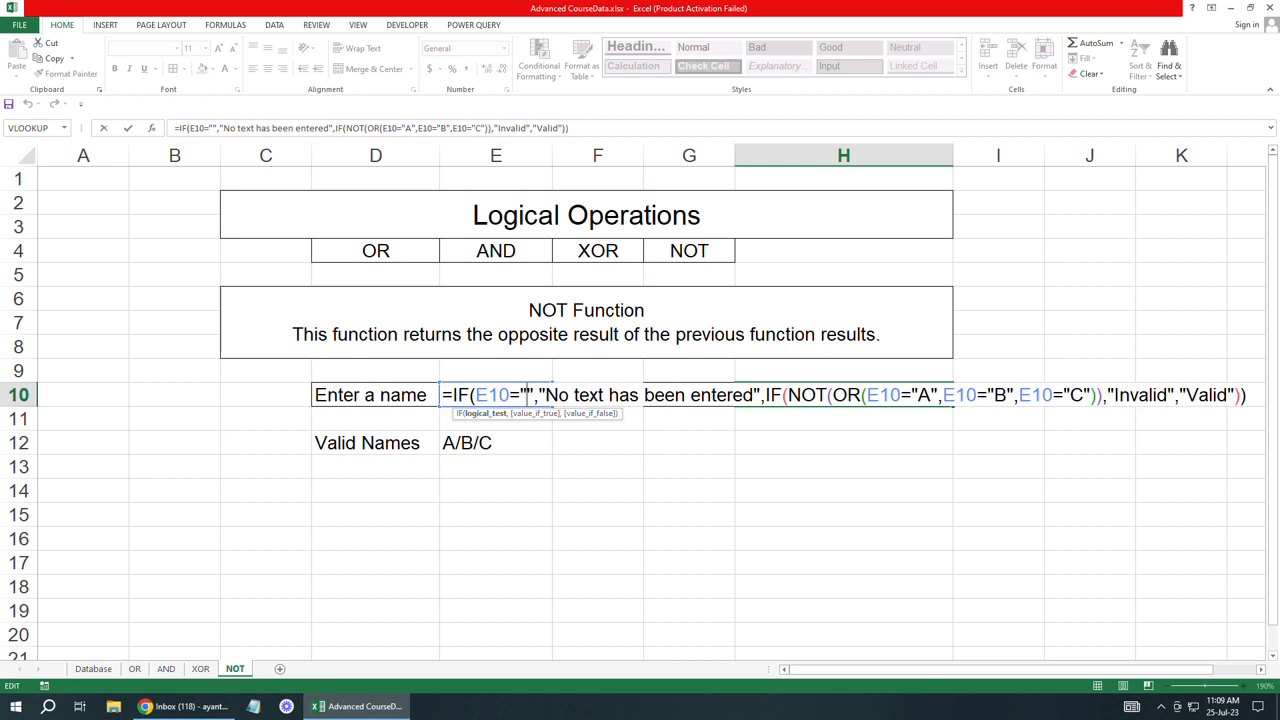
{"action": "key", "text": "Return"}
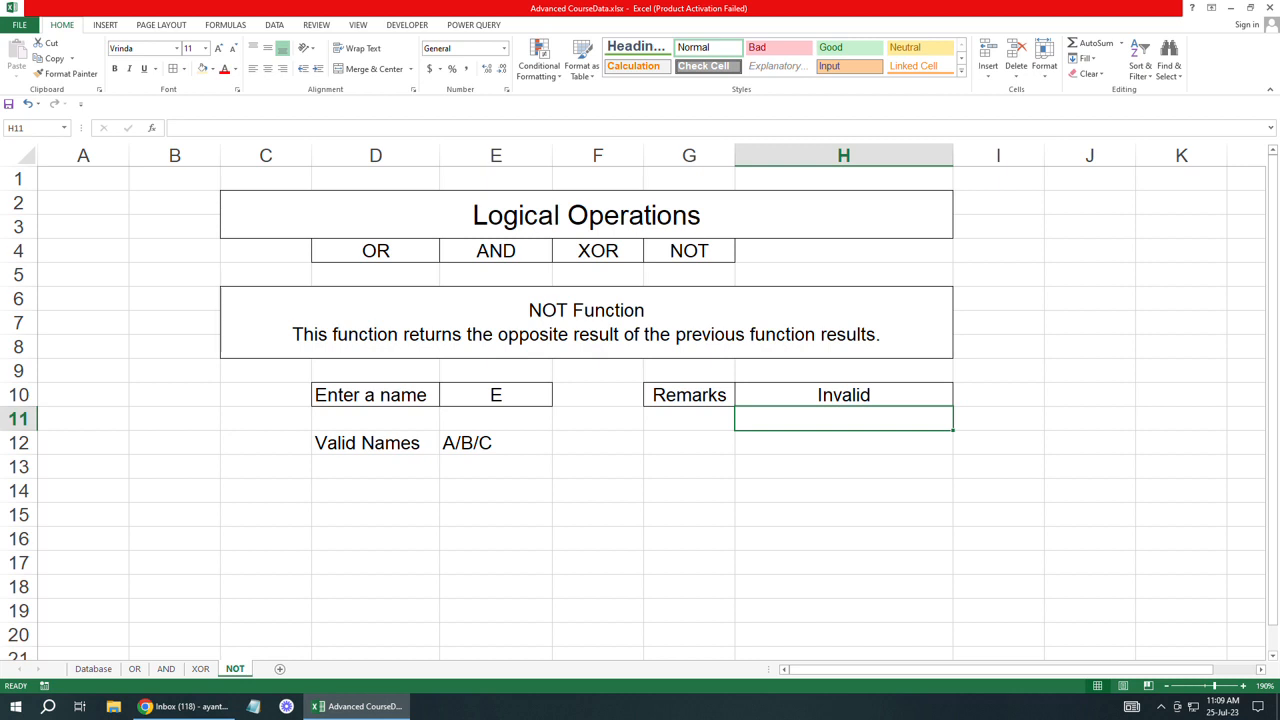
Step: Clear E10 to test the empty case, and test the formula with the name W
{"action": "left_click", "coordinate": [496, 395]}
{"action": "key", "text": "Delete"}
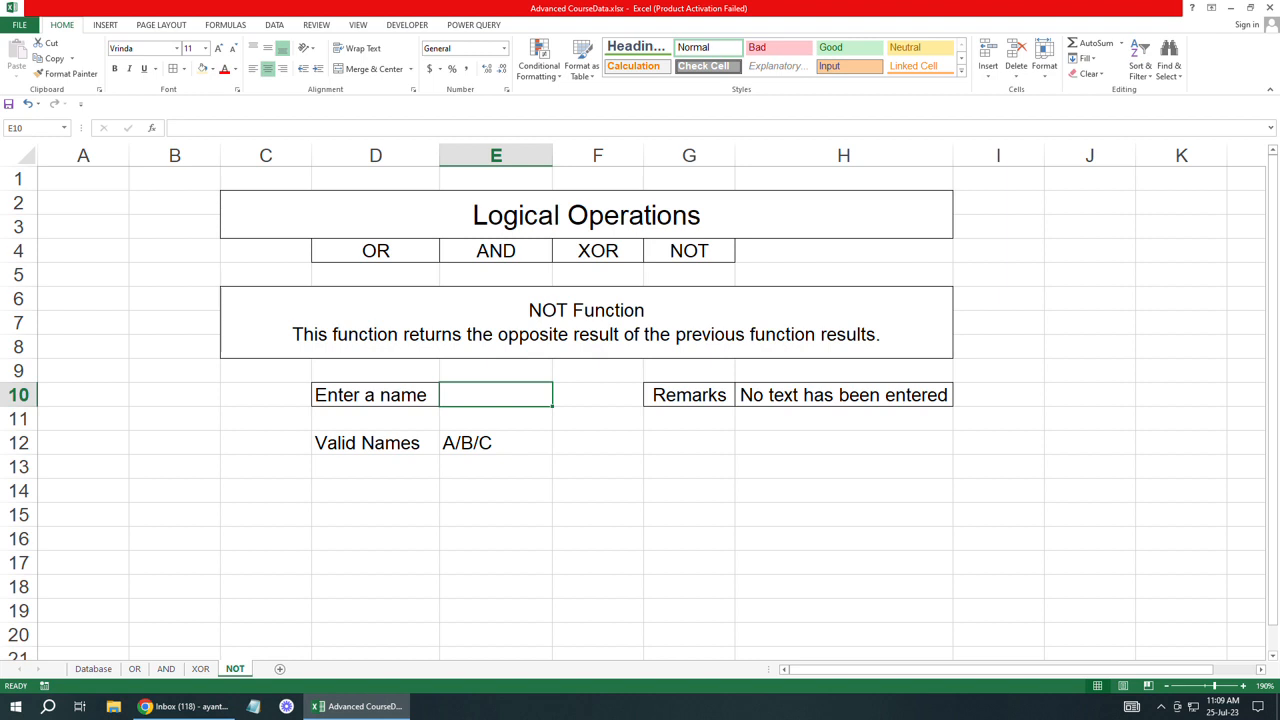
{"action": "type", "text": "W"}
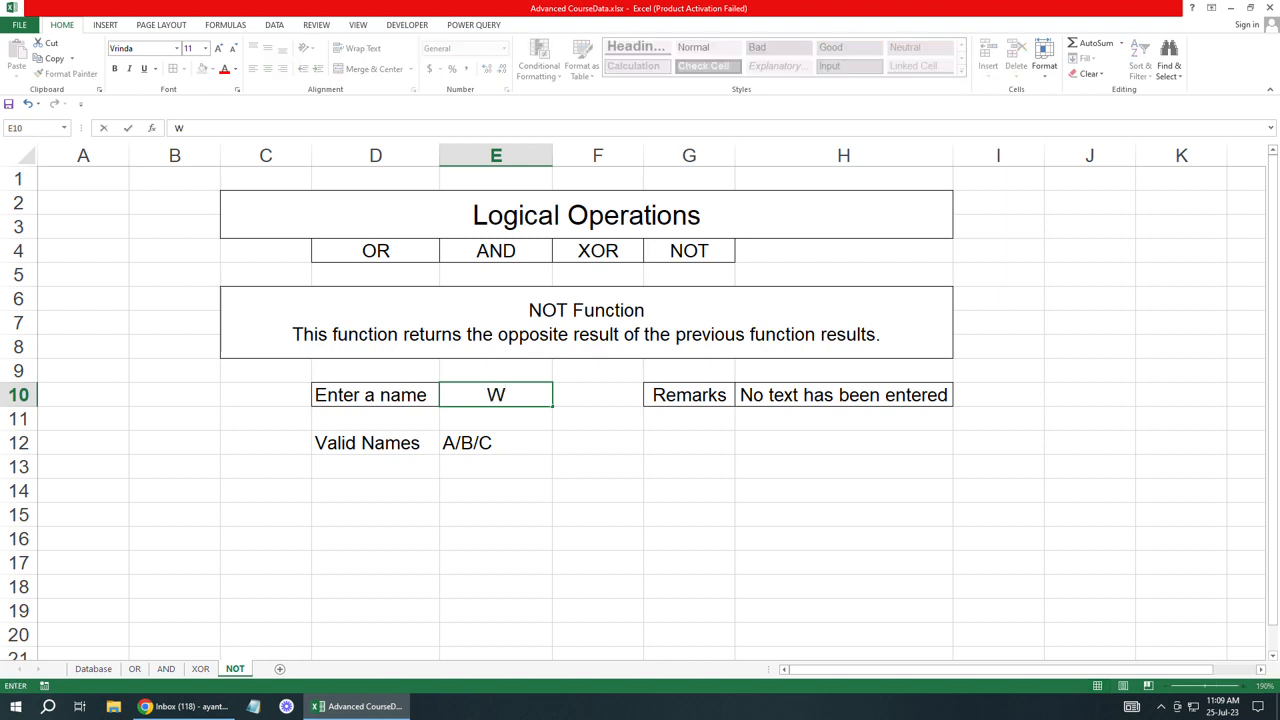
{"action": "left_click", "coordinate": [598, 515]}
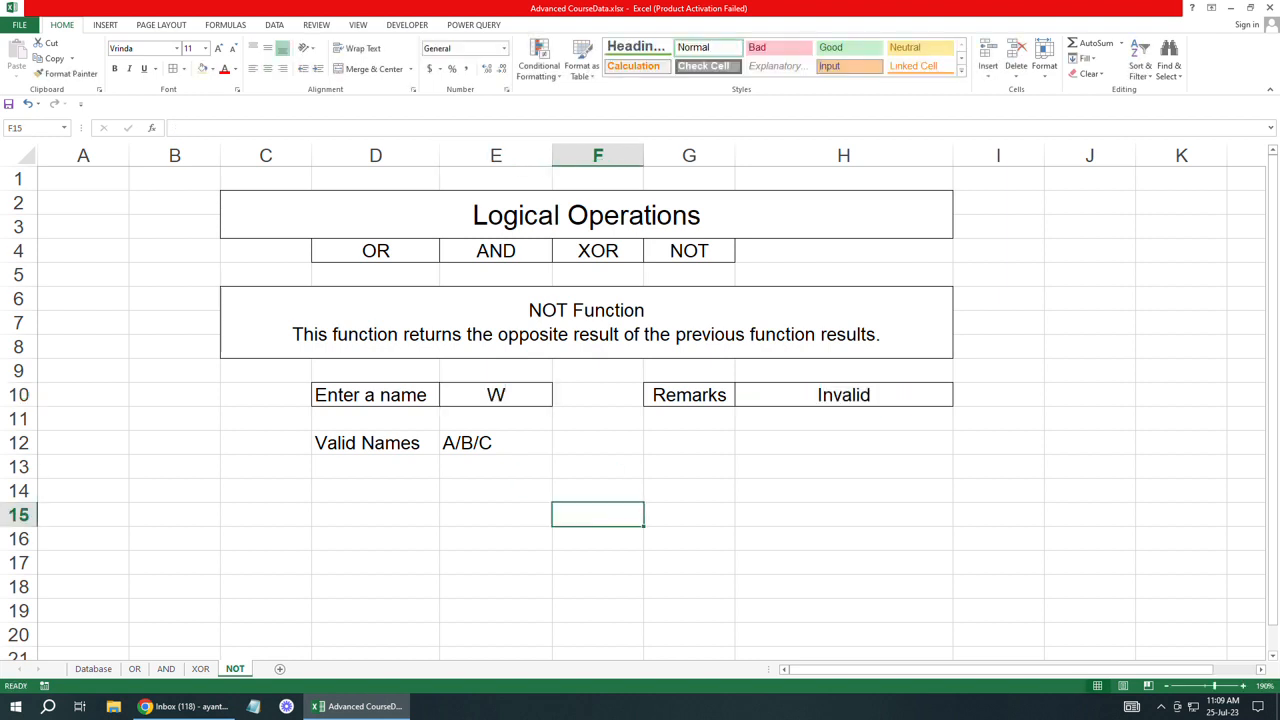
Step: Enter the valid name C in E10 to check the remark
{"action": "left_click", "coordinate": [496, 395]}
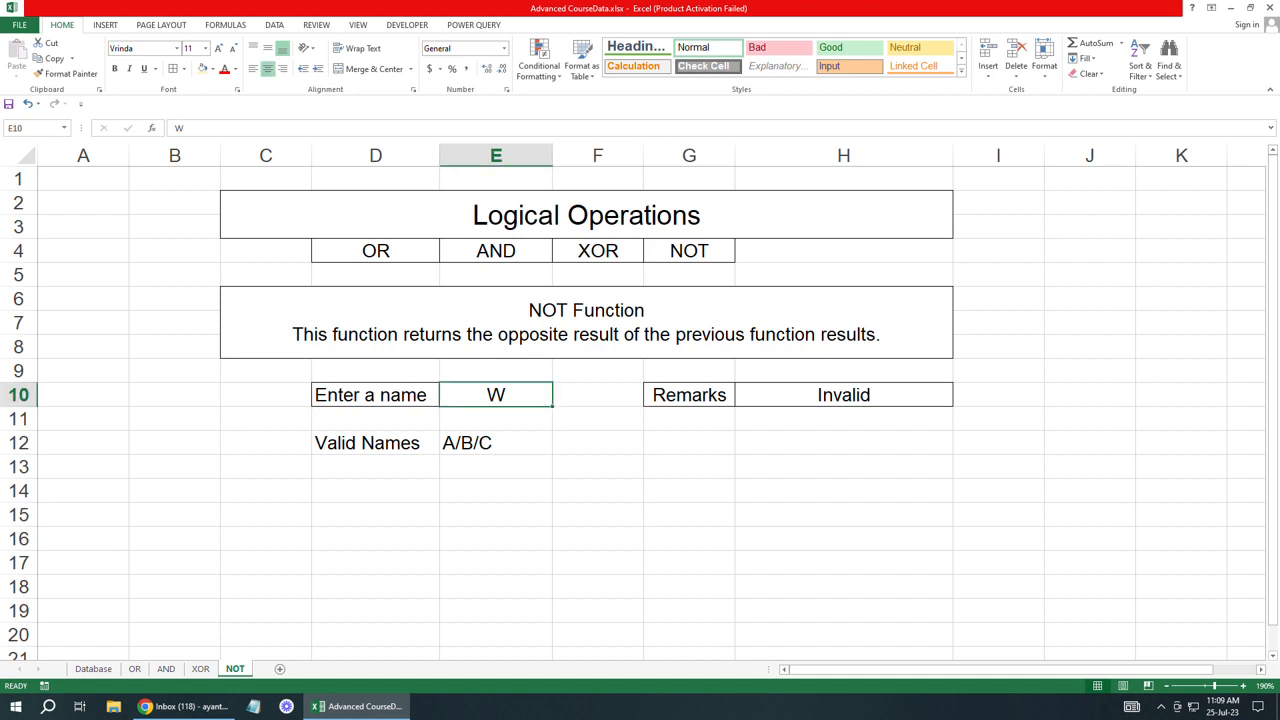
{"action": "type", "text": "C"}
{"action": "left_click", "coordinate": [598, 491]}
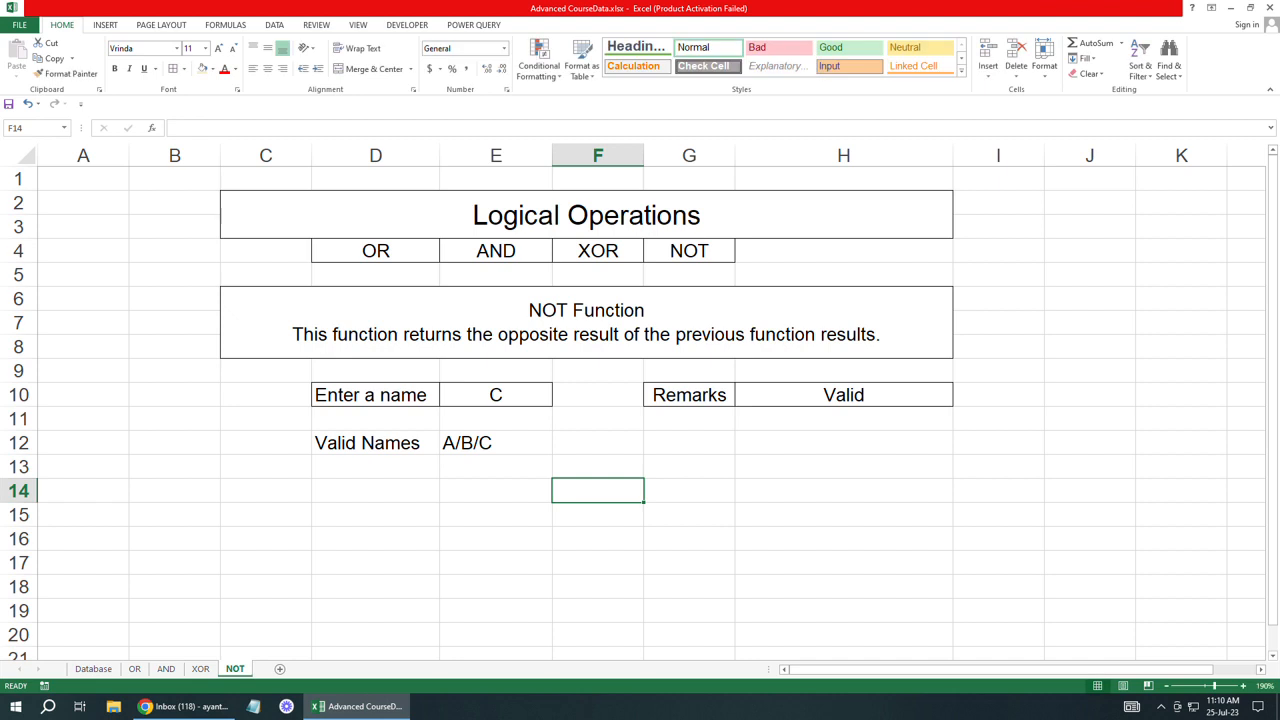